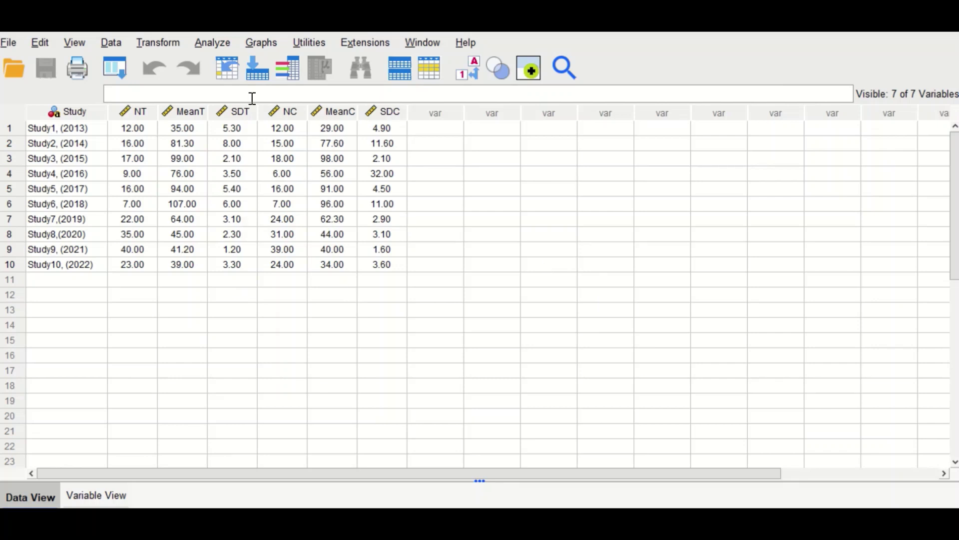
# - Open the meta-analysis setup for continuous outcomes using raw data
pyautogui.click(218, 46)
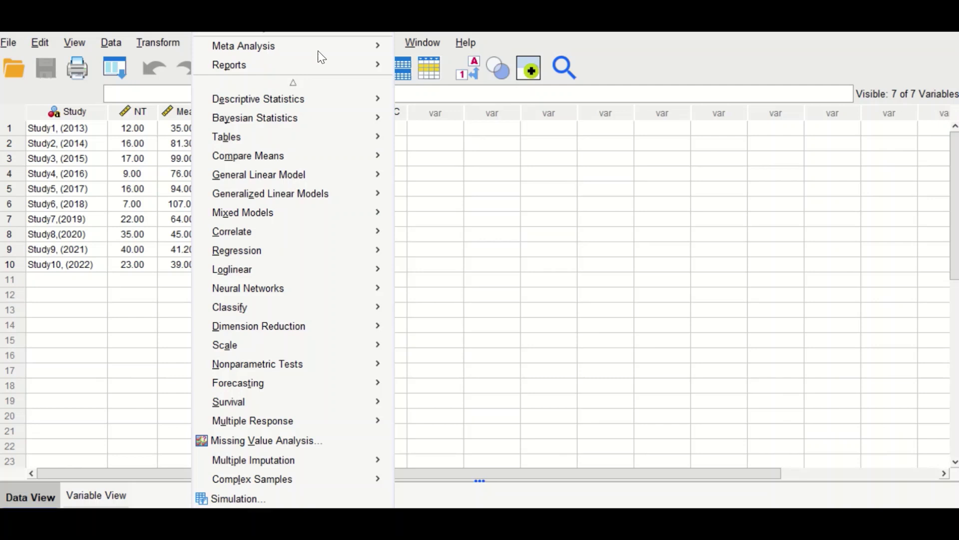
pyautogui.click(262, 49)
pyautogui.moveTo(434, 50)
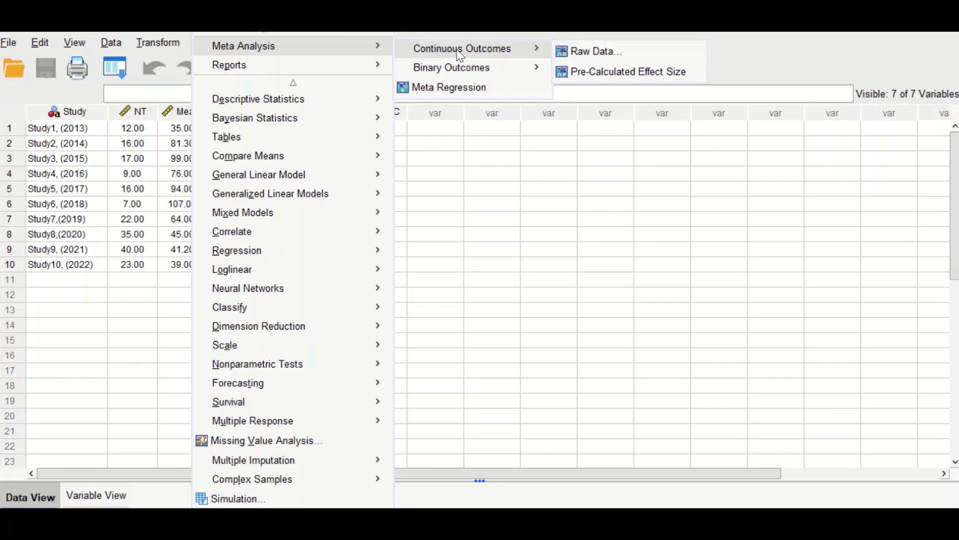
pyautogui.moveTo(471, 74)
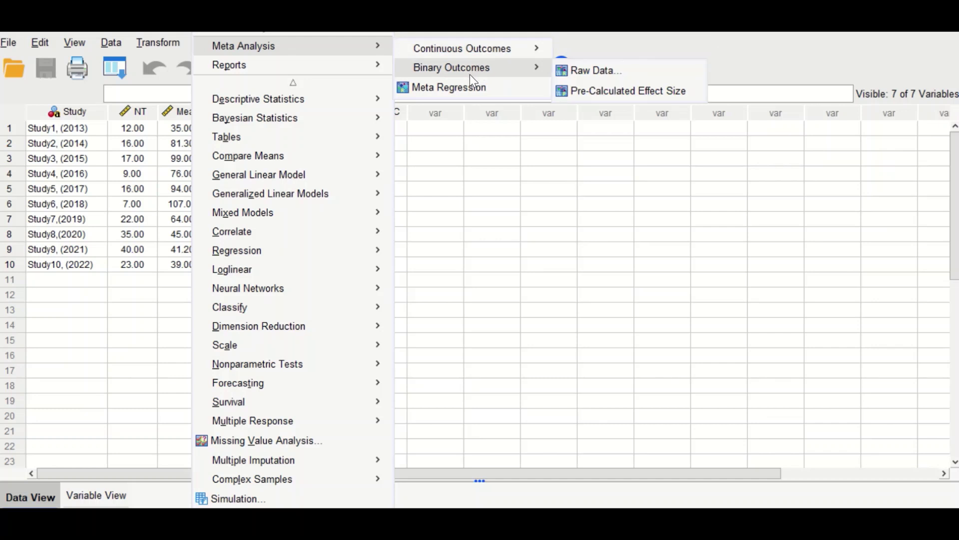
pyautogui.moveTo(470, 50)
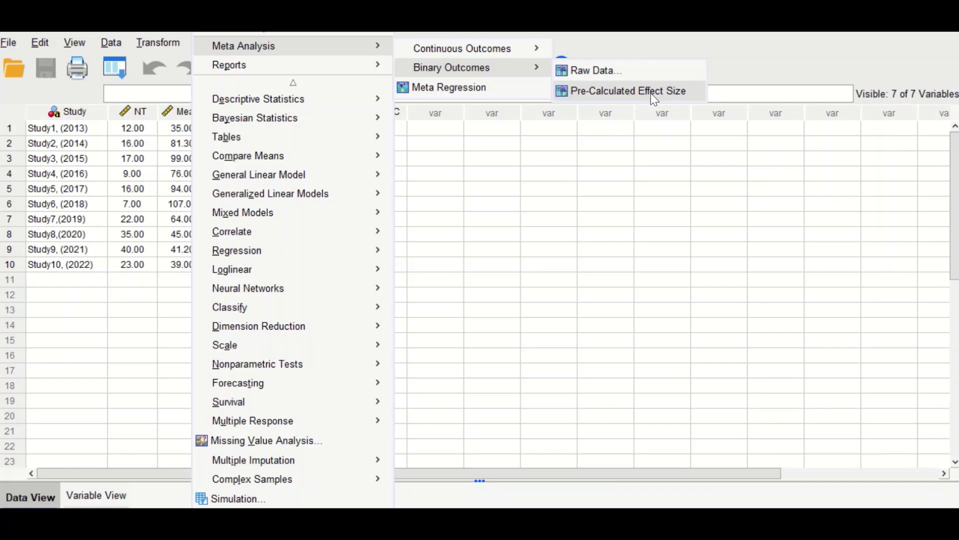
pyautogui.moveTo(518, 51)
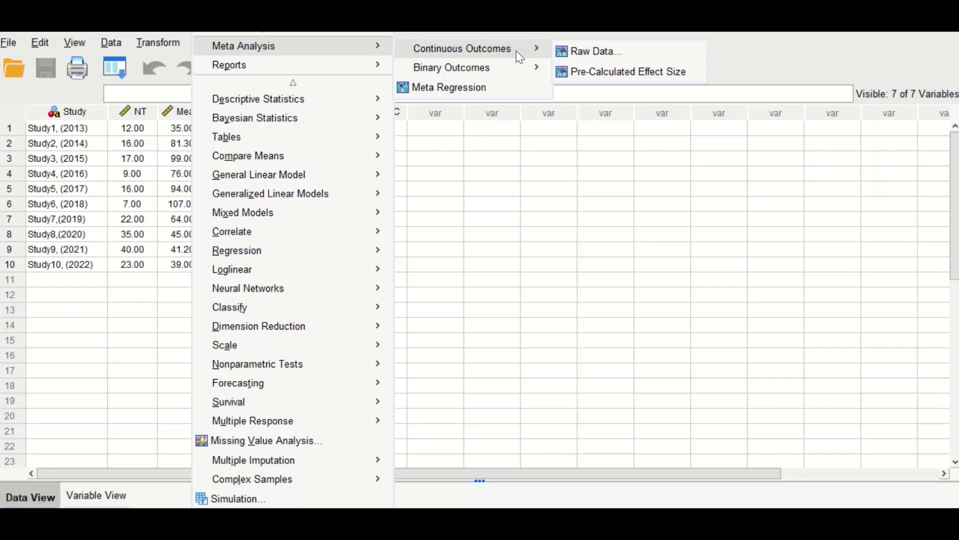
pyautogui.click(577, 51)
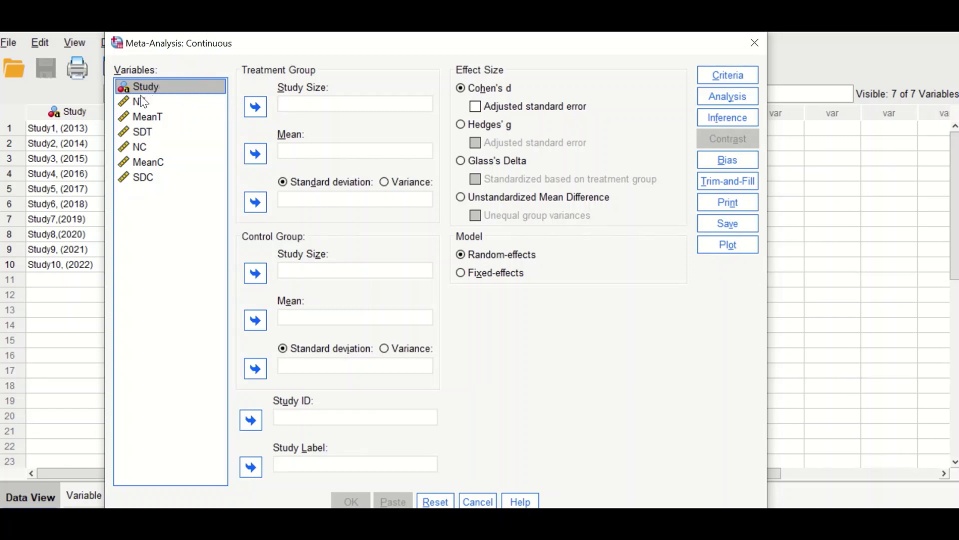
# - Assign NT as study size, MeanT as mean and SDT as standard deviation for the treatment group
pyautogui.moveTo(143, 102); pyautogui.dragTo(301, 106)
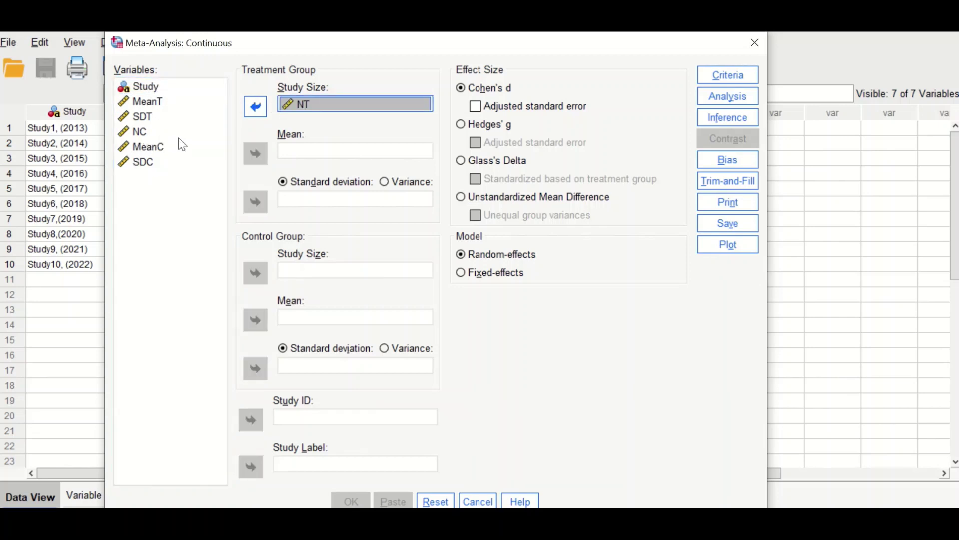
pyautogui.moveTo(147, 105); pyautogui.dragTo(229, 155)
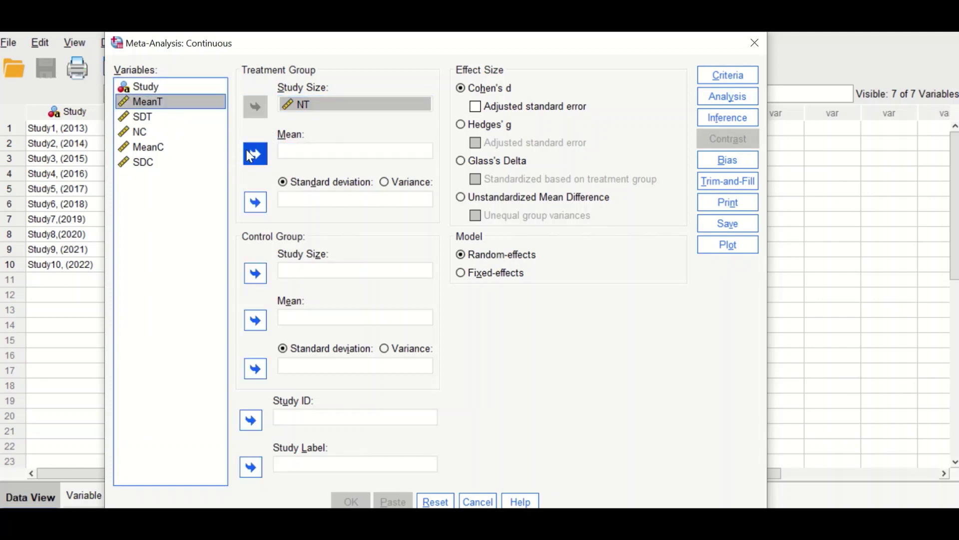
pyautogui.click(250, 153)
pyautogui.click(142, 102)
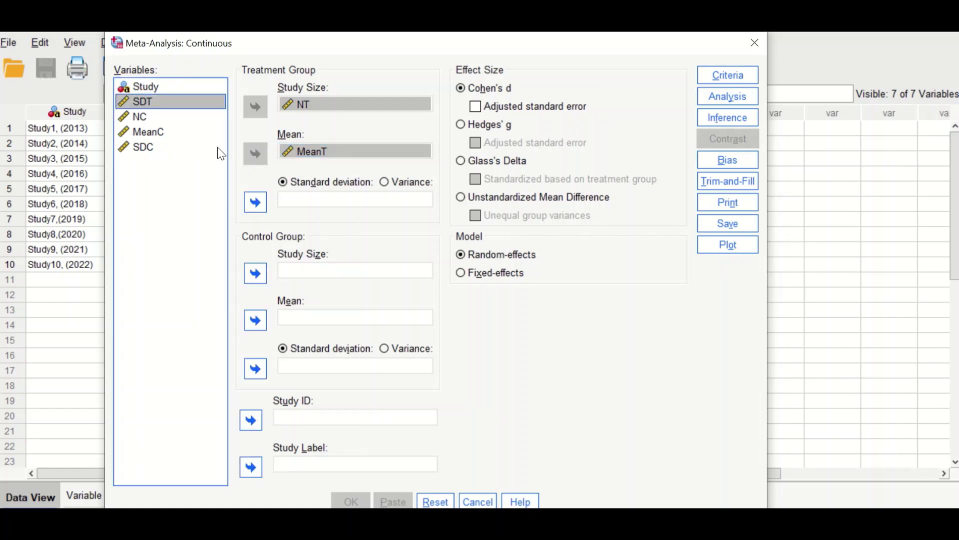
pyautogui.click(260, 210)
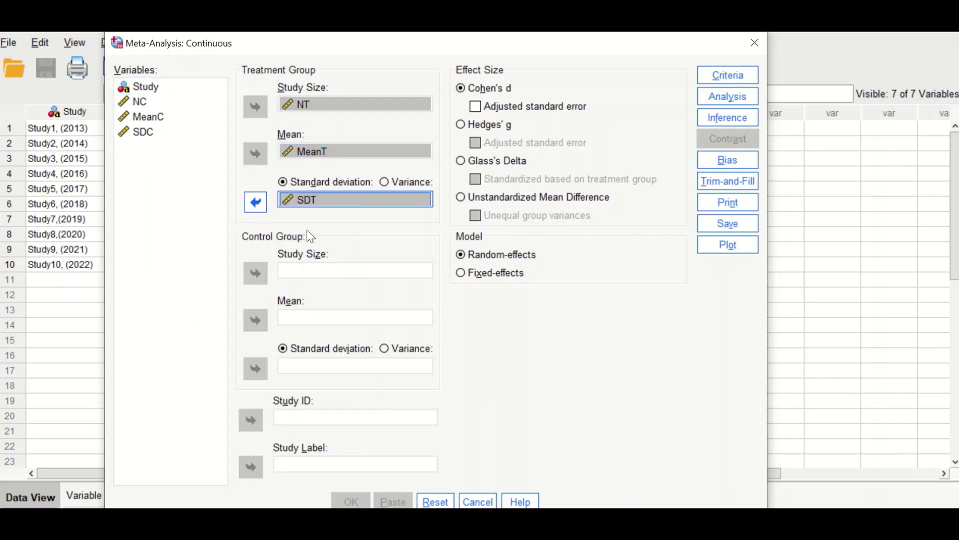
# - Assign NC as study size, MeanC as mean and SDC as standard deviation for the control group
pyautogui.click(142, 102)
pyautogui.click(256, 274)
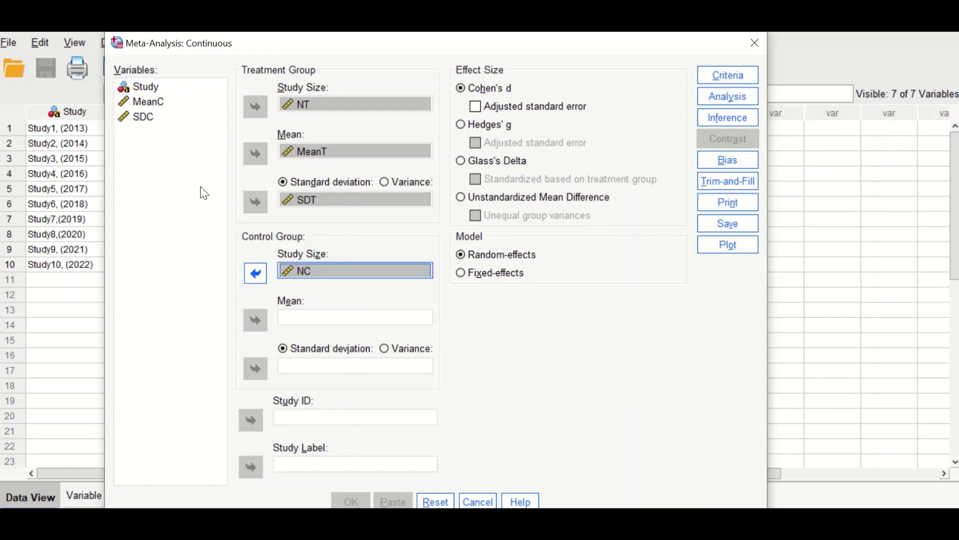
pyautogui.click(156, 102)
pyautogui.click(256, 320)
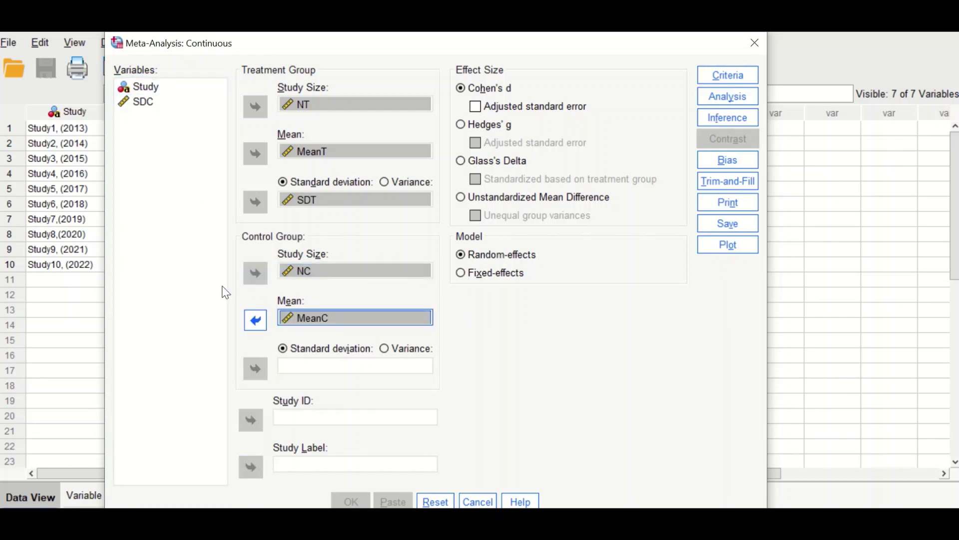
pyautogui.click(142, 102)
pyautogui.click(256, 368)
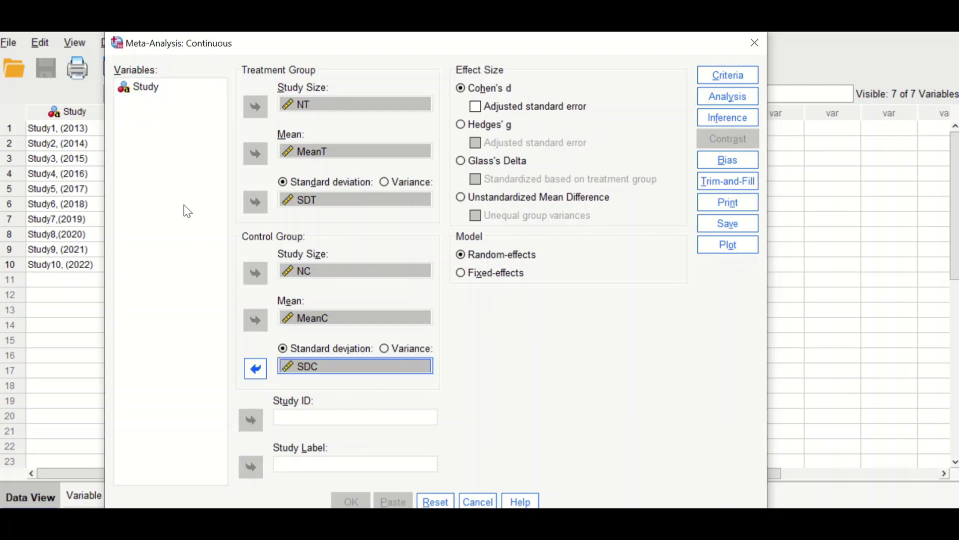
# - Use Study as the study ID and choose Hedges' g with adjusted standard error as the effect size
pyautogui.click(145, 88)
pyautogui.moveTo(145, 88); pyautogui.dragTo(296, 421)
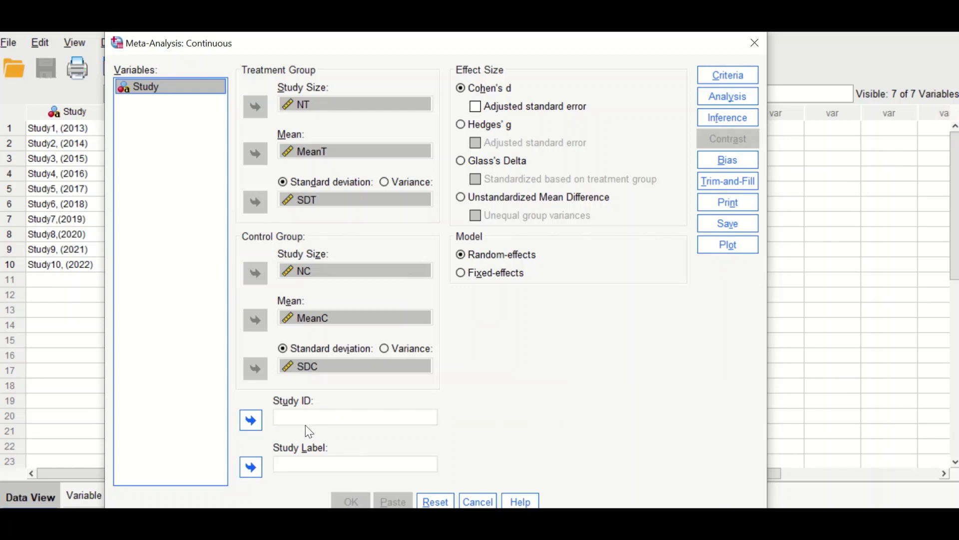
pyautogui.click(252, 421)
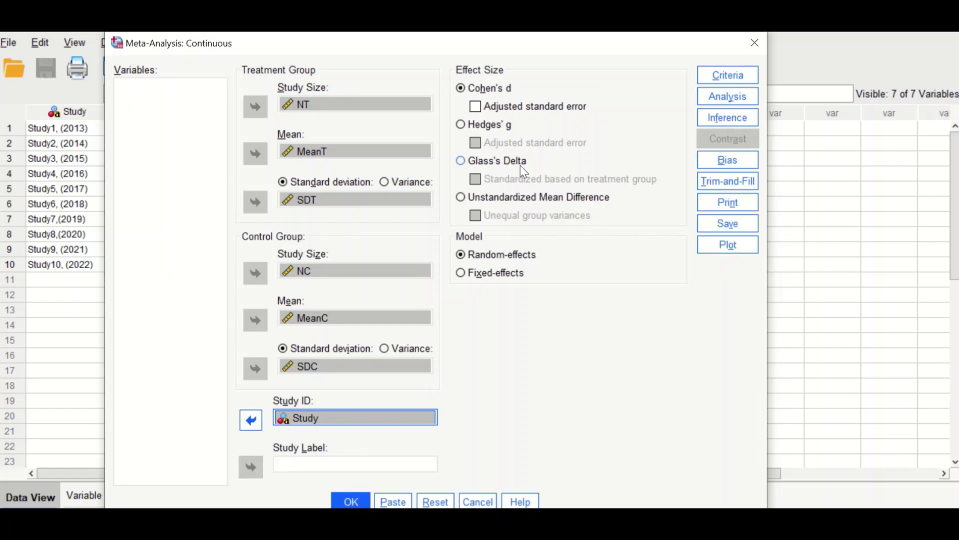
pyautogui.click(460, 124)
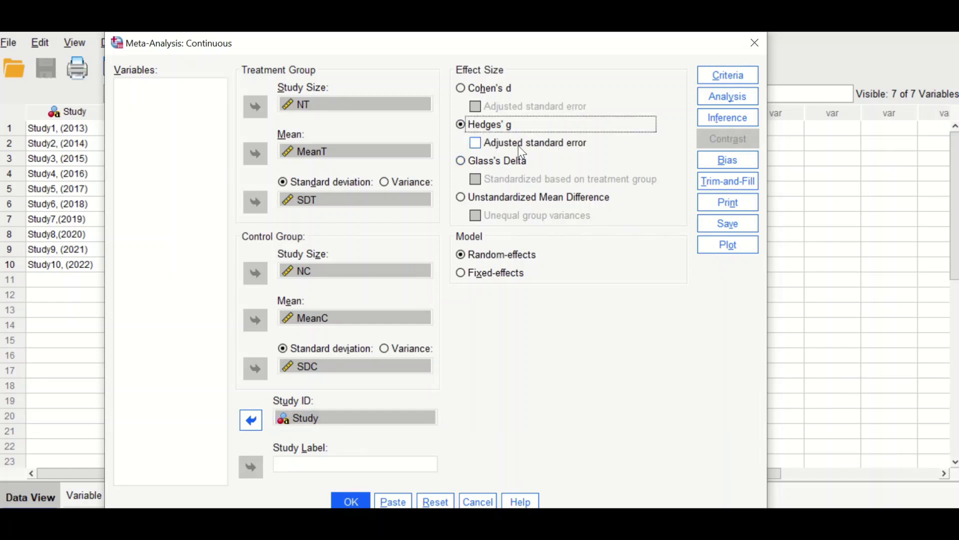
pyautogui.click(477, 144)
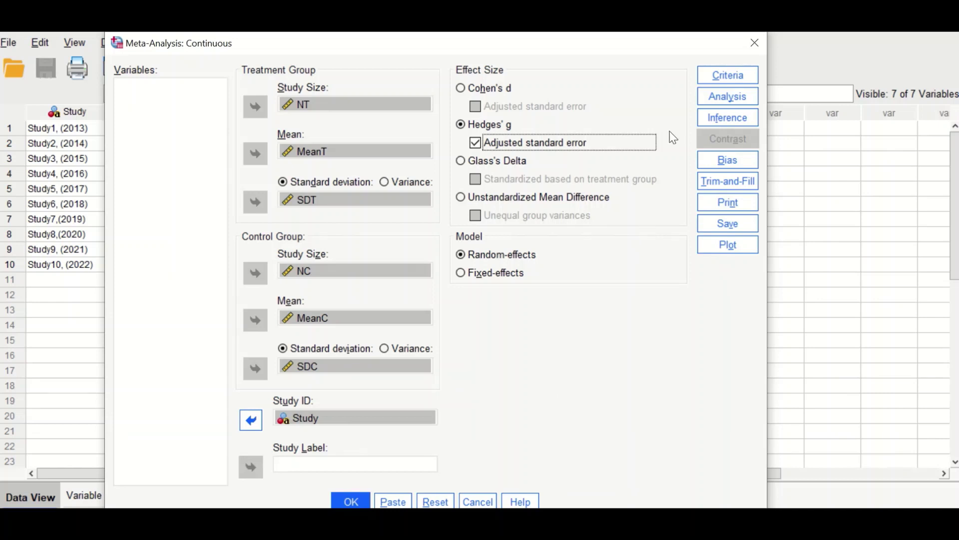
# - Review the criteria, analysis, inference, bias and trim-and-fill settings without changing them
pyautogui.click(728, 75)
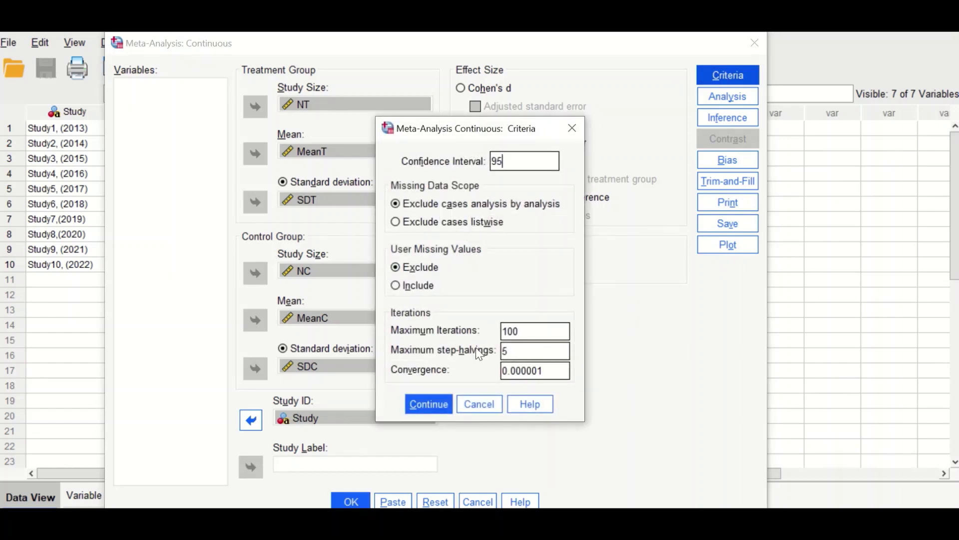
pyautogui.click(480, 404)
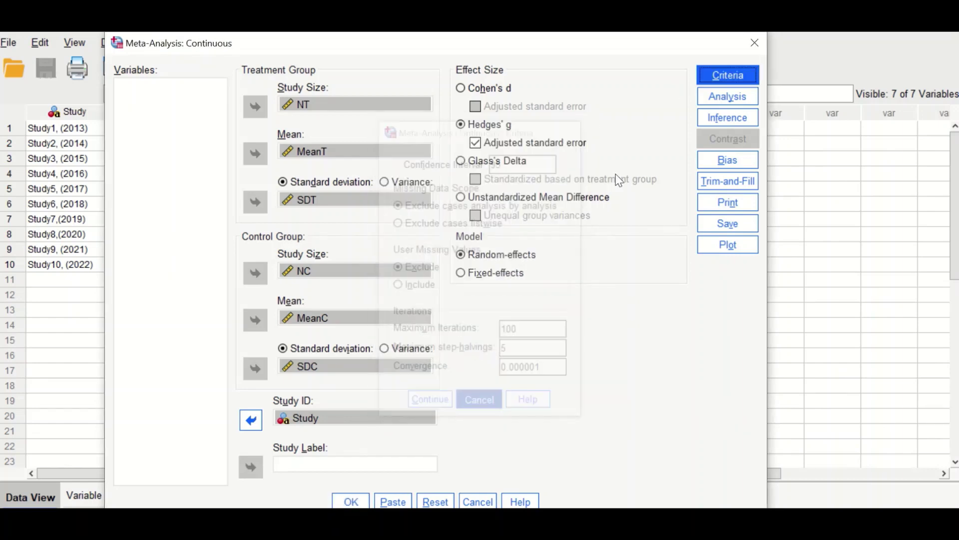
pyautogui.click(730, 100)
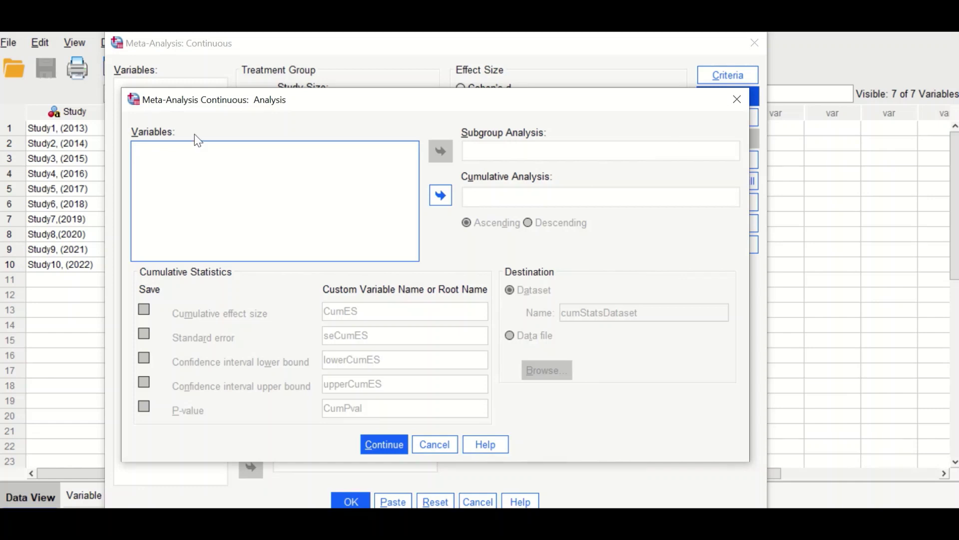
pyautogui.click(737, 99)
pyautogui.click(709, 120)
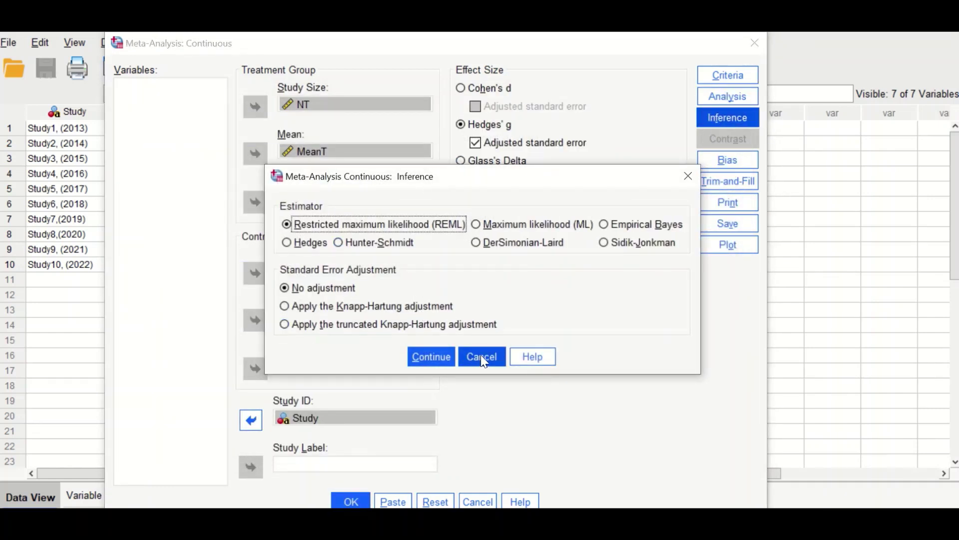
pyautogui.click(480, 353)
pyautogui.click(728, 159)
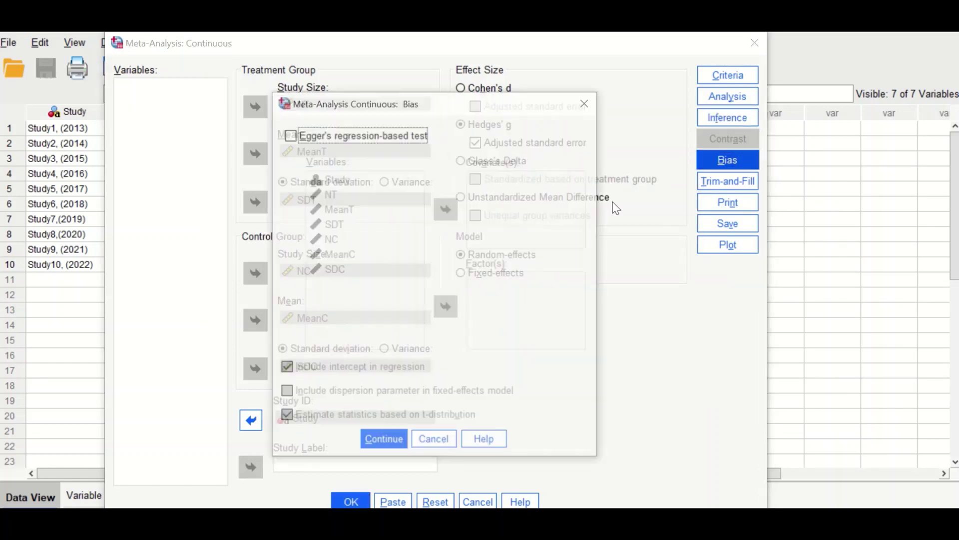
pyautogui.click(432, 442)
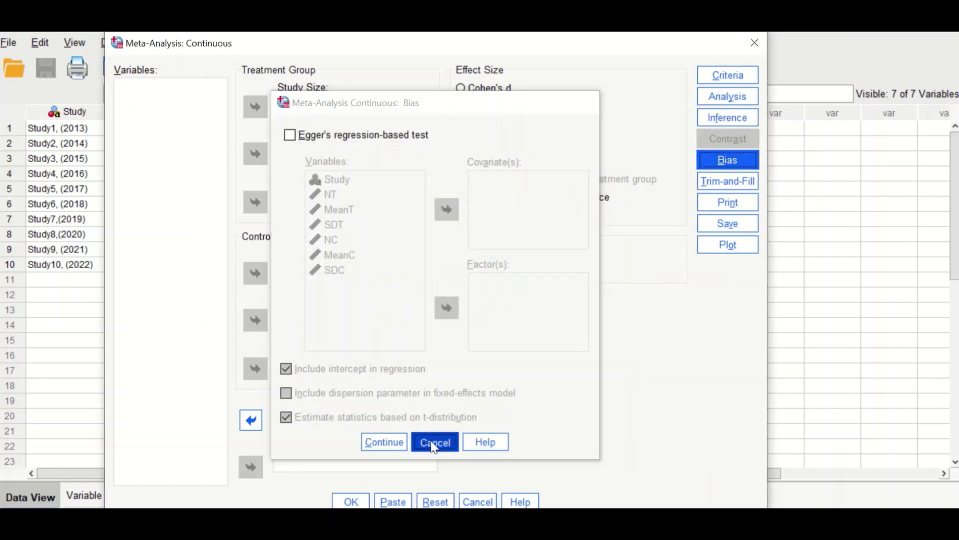
pyautogui.click(731, 182)
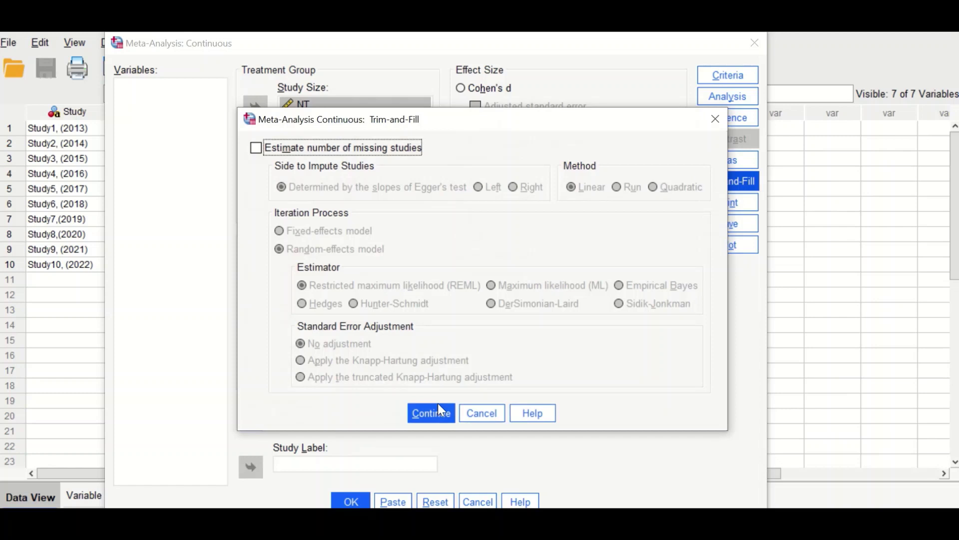
pyautogui.click(474, 411)
# - Include the test of homogeneity, heterogeneity measures, individual study effect sizes and the random-effects prediction interval in the printed output
pyautogui.click(743, 203)
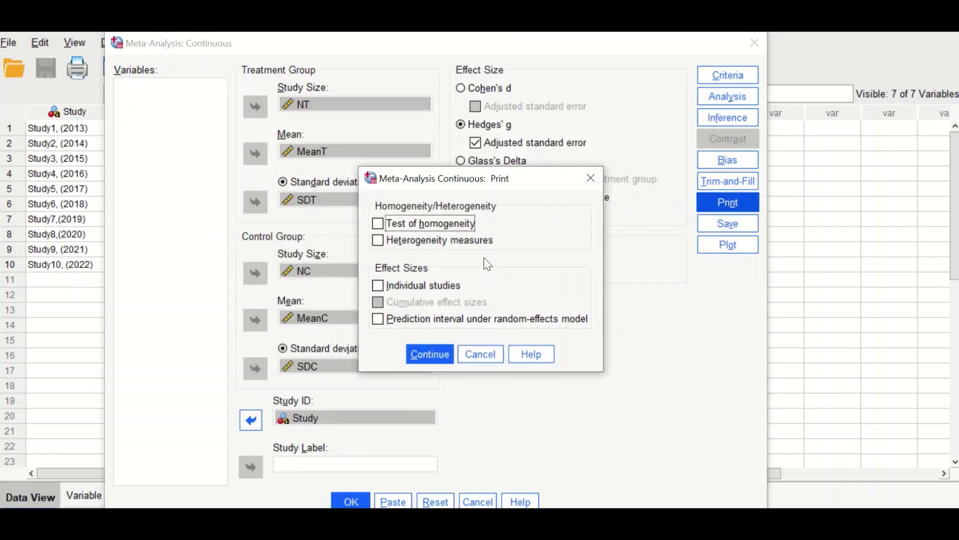
pyautogui.click(378, 224)
pyautogui.click(376, 239)
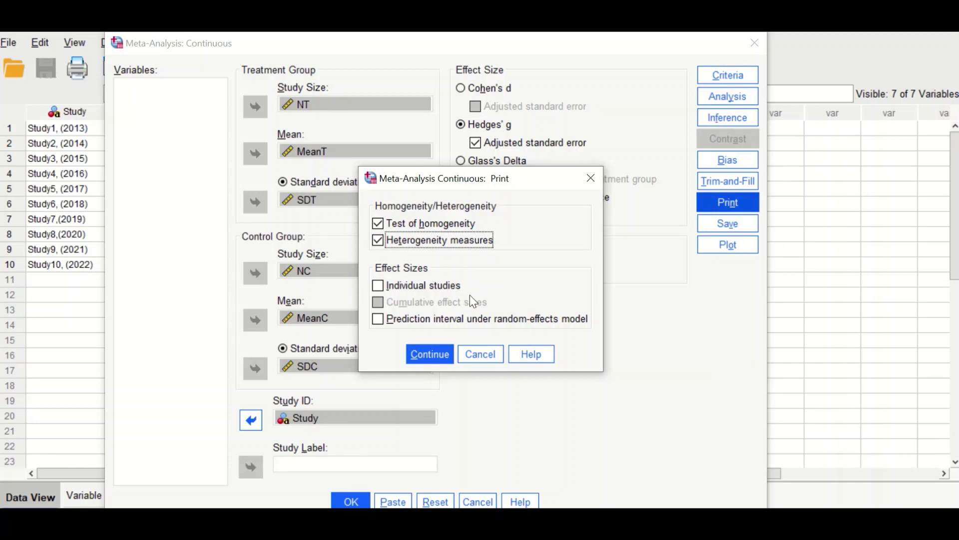
pyautogui.click(379, 288)
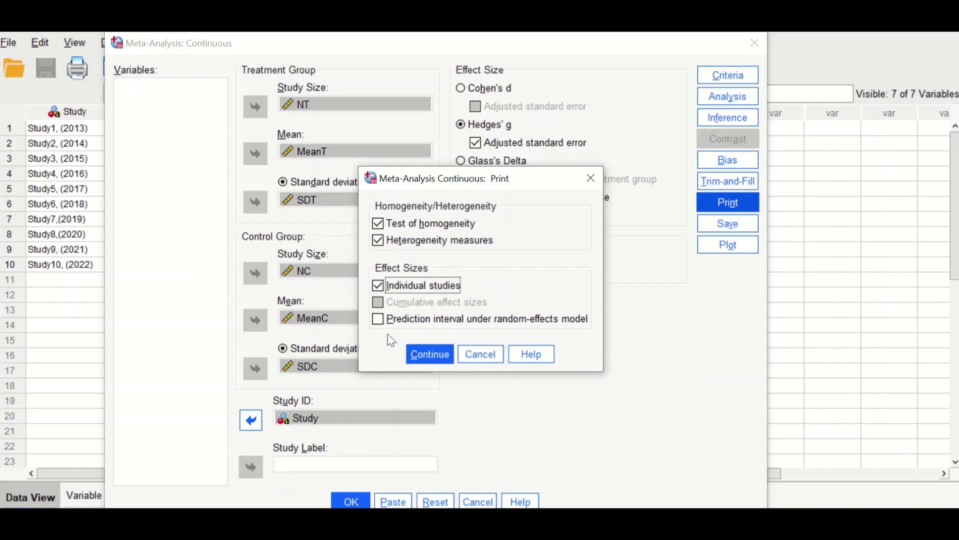
pyautogui.click(379, 321)
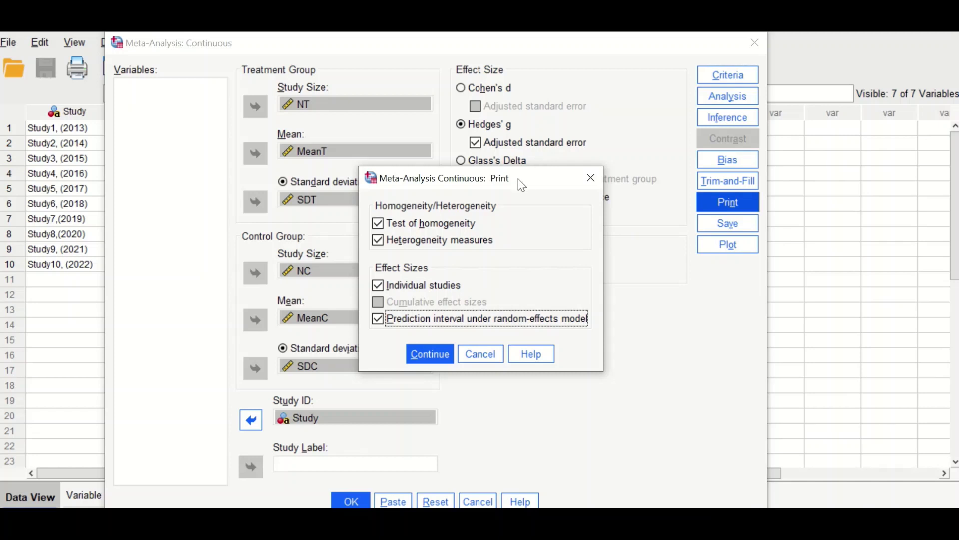
pyautogui.moveTo(518, 179); pyautogui.dragTo(317, 158)
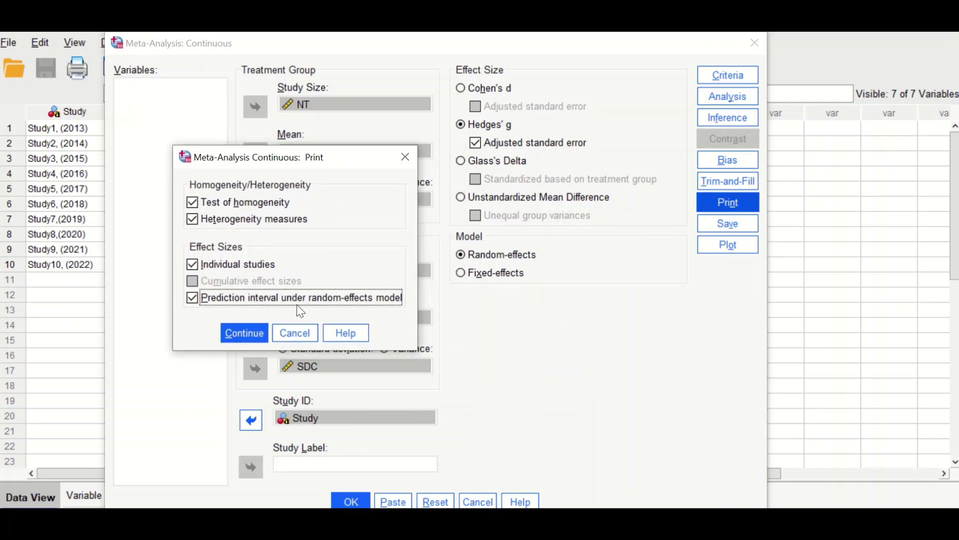
pyautogui.click(243, 332)
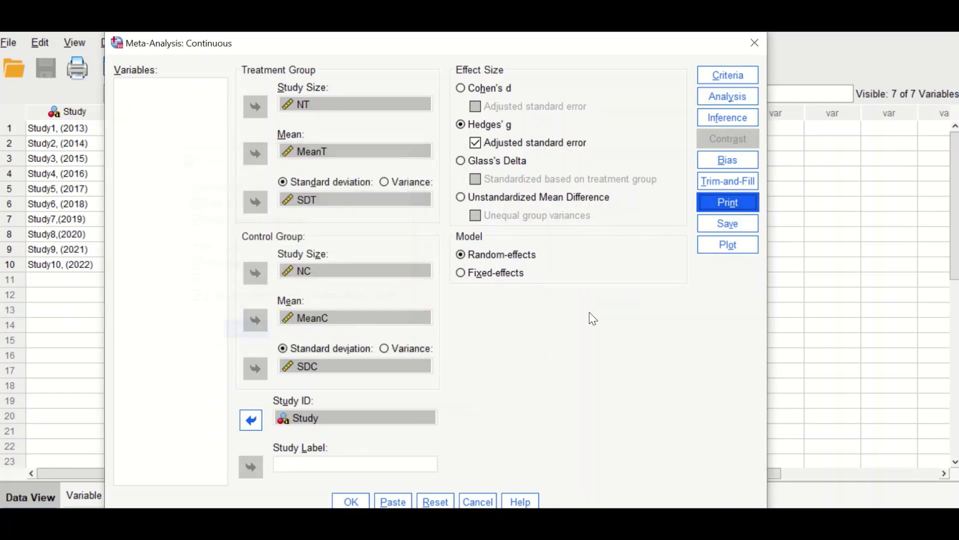
# - Request a forest plot displaying the effect size, confidence interval limits, p-value and weight columns
pyautogui.click(728, 224)
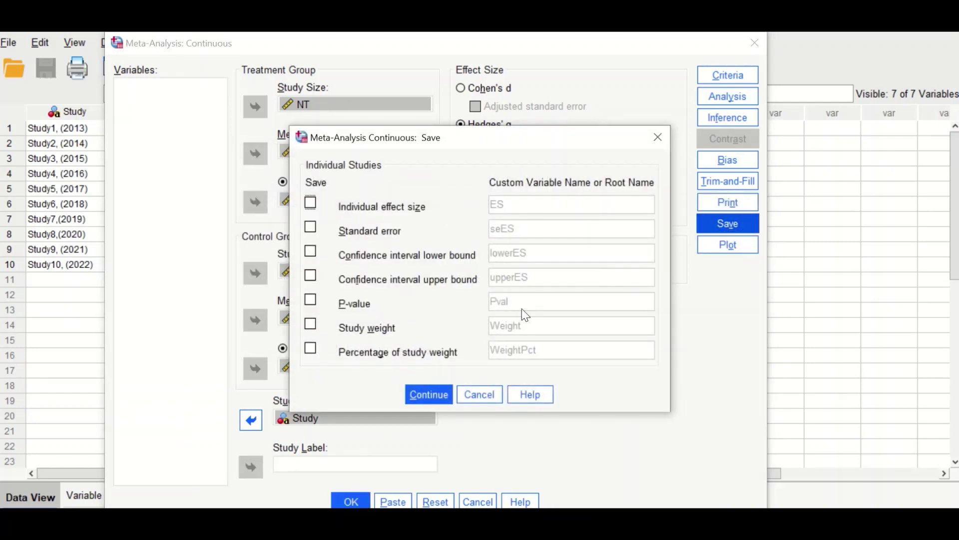
pyautogui.click(486, 392)
pyautogui.click(733, 240)
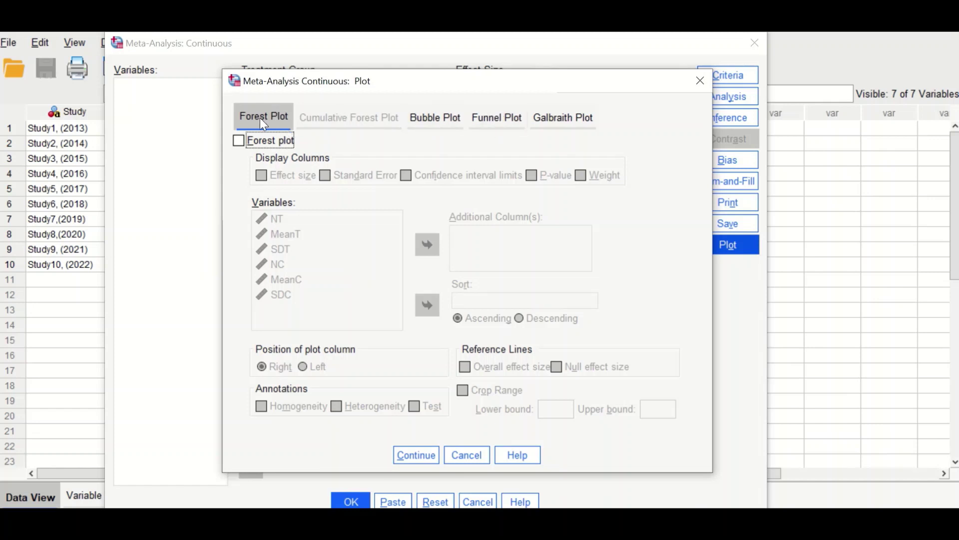
pyautogui.click(239, 140)
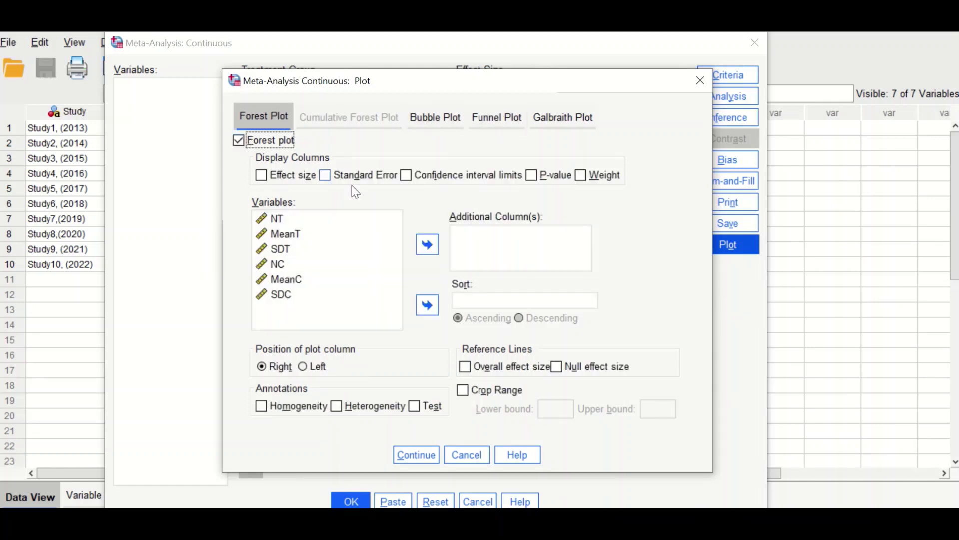
pyautogui.click(262, 175)
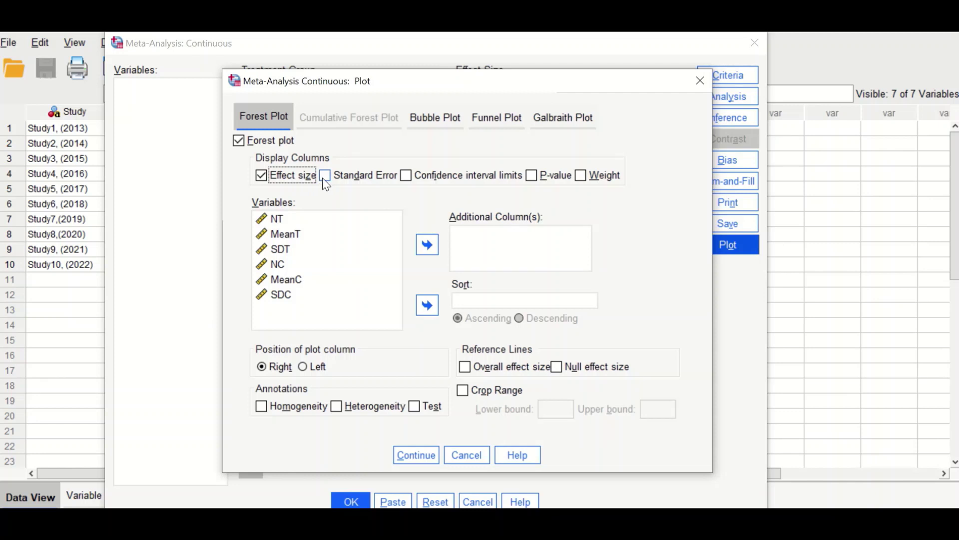
pyautogui.click(407, 176)
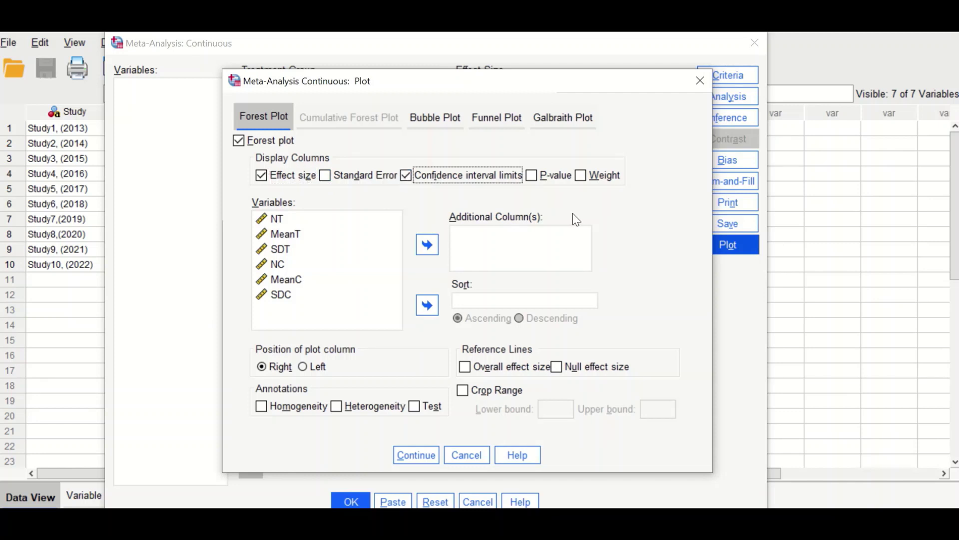
pyautogui.click(533, 175)
pyautogui.click(580, 175)
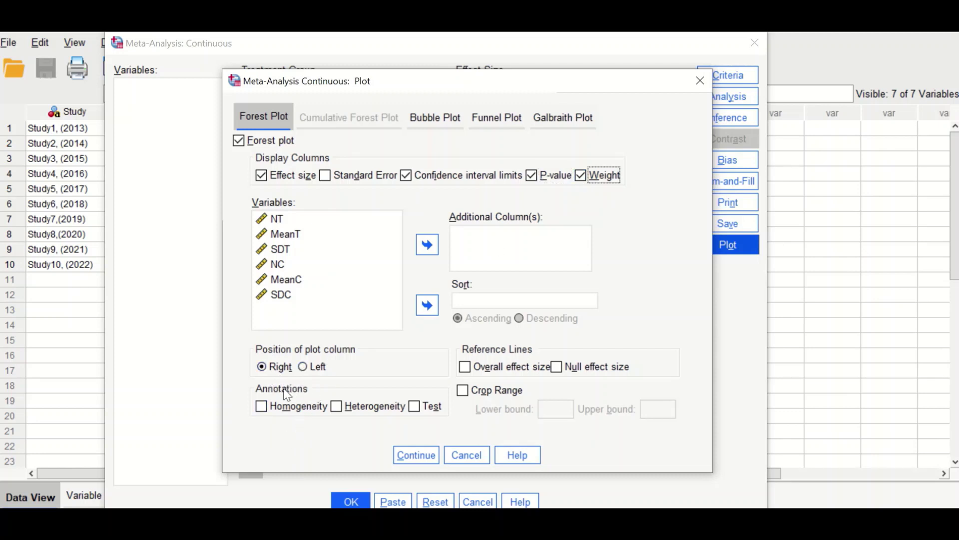
# - Add homogeneity, heterogeneity and test annotations to the forest plot, with reference lines for the overall and null effect sizes
pyautogui.click(261, 407)
pyautogui.click(336, 406)
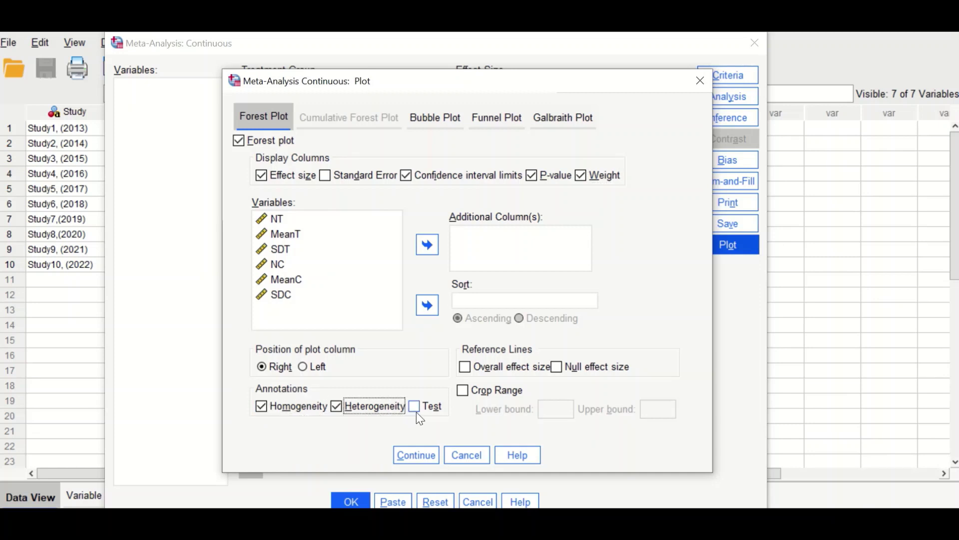
pyautogui.click(415, 406)
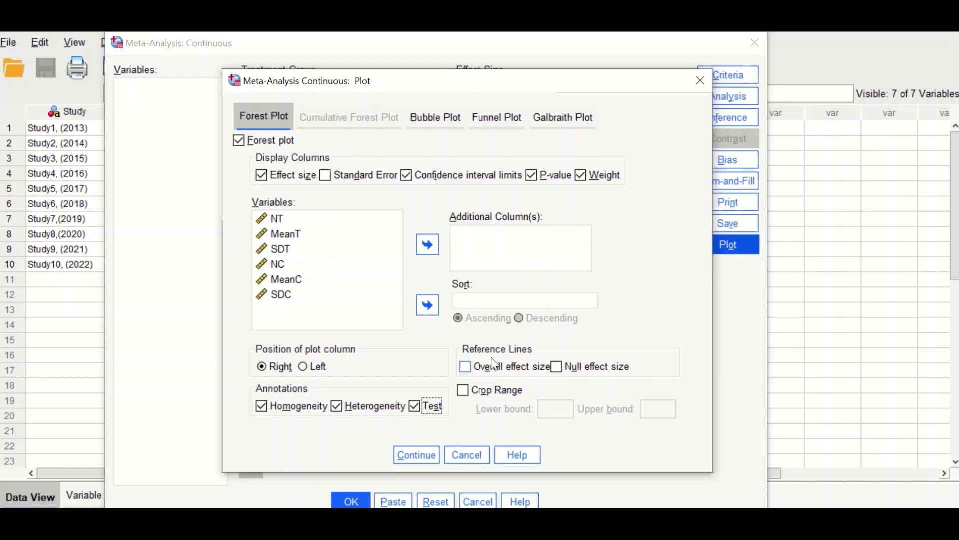
pyautogui.click(475, 367)
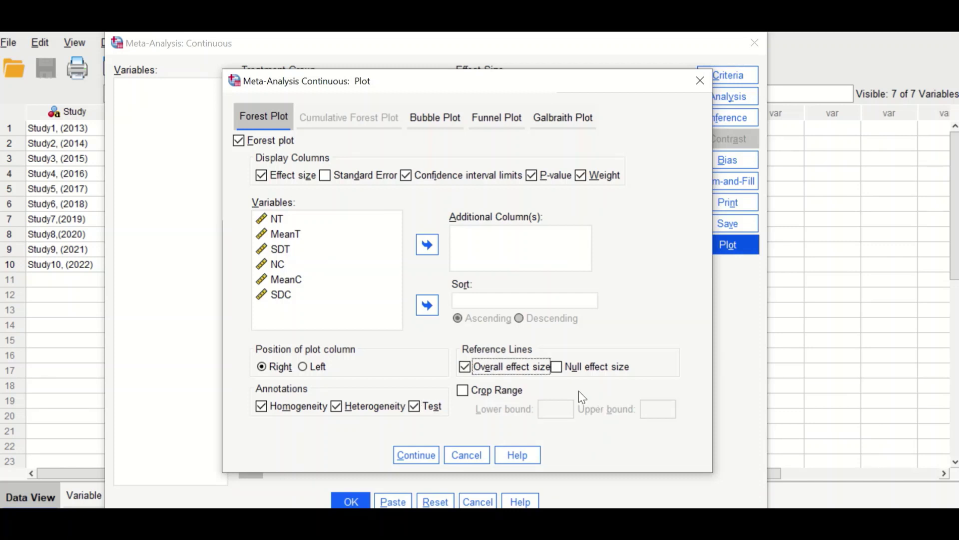
pyautogui.click(558, 368)
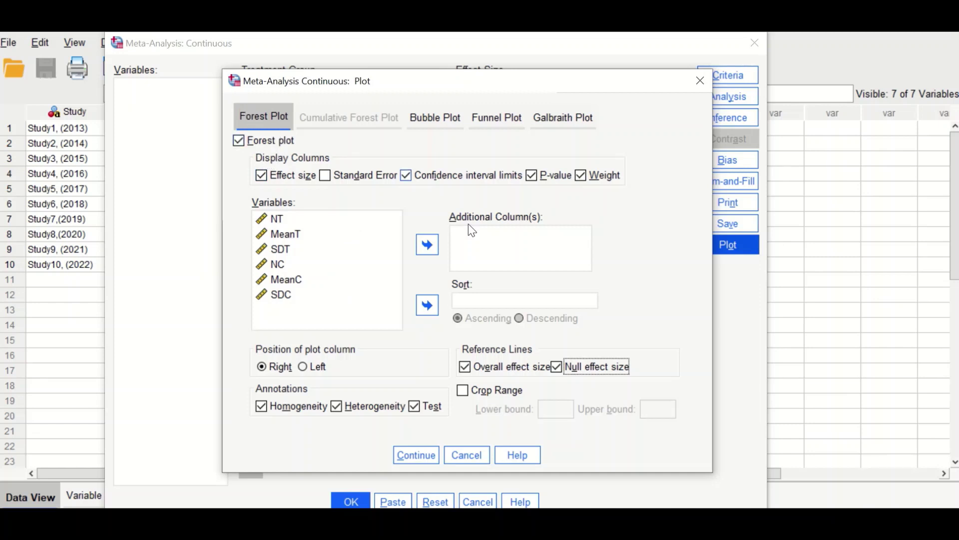
# - Request a funnel plot with Study as the point label and run the meta-analysis
pyautogui.click(499, 124)
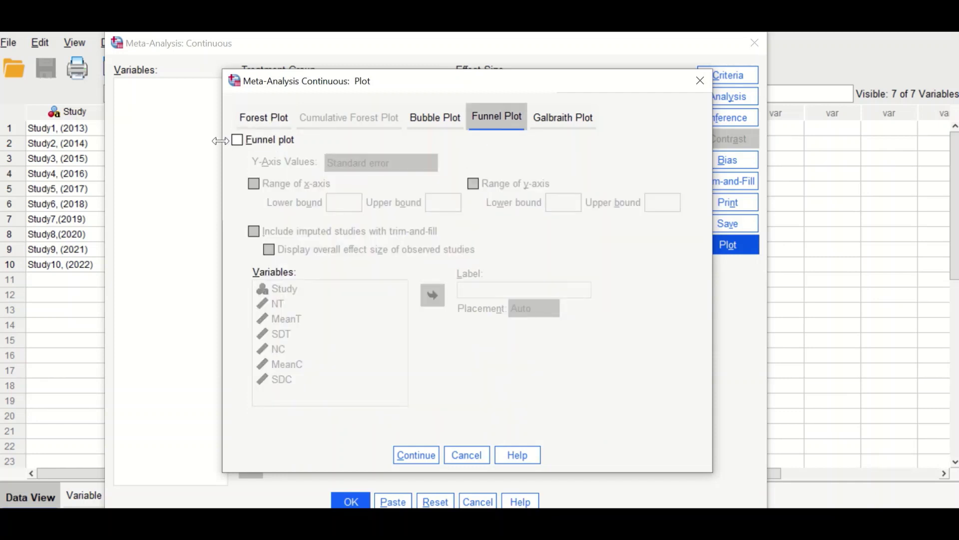
pyautogui.click(237, 140)
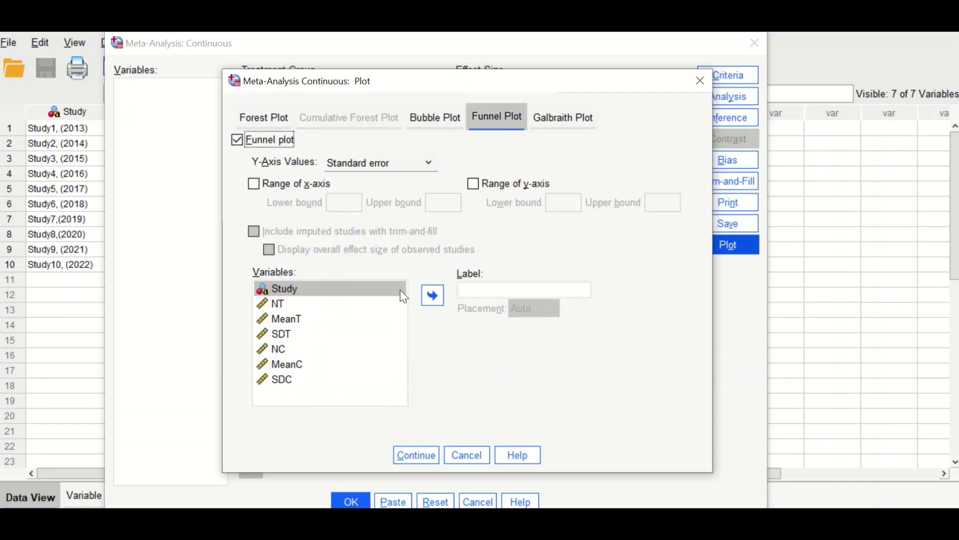
pyautogui.moveTo(311, 288); pyautogui.dragTo(469, 290)
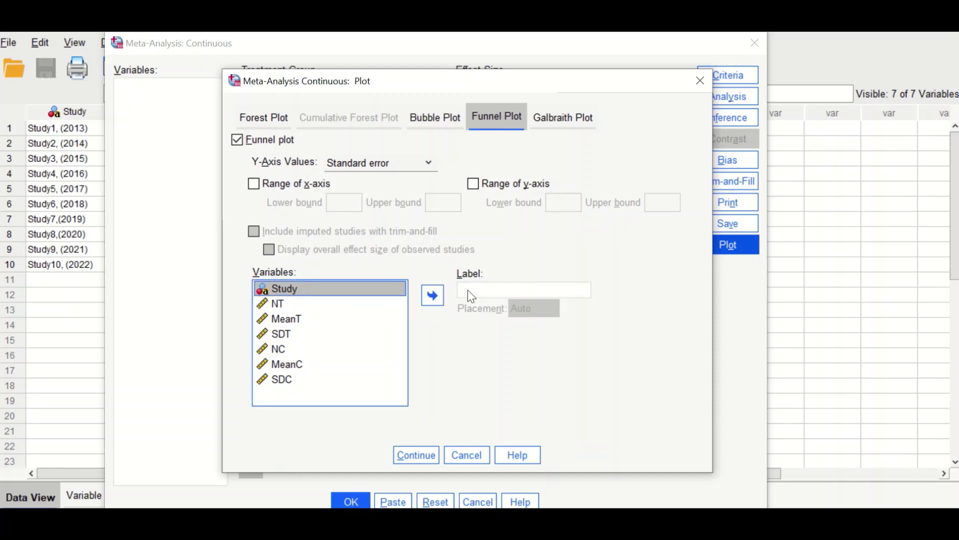
pyautogui.click(433, 296)
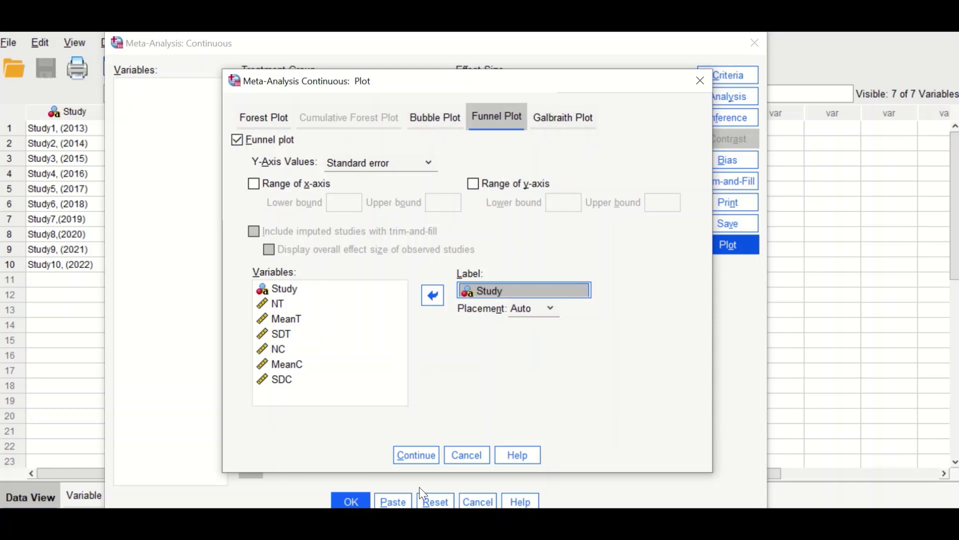
pyautogui.click(414, 456)
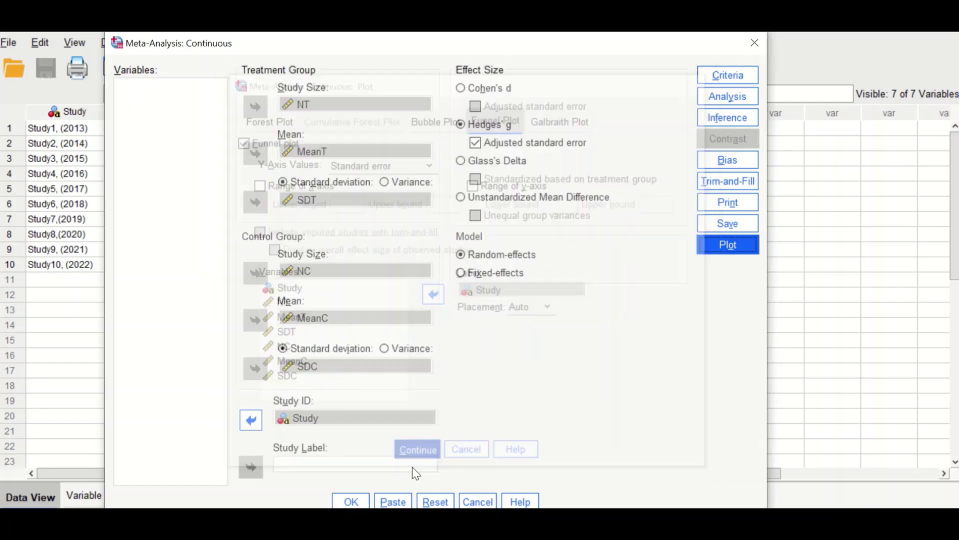
pyautogui.click(351, 500)
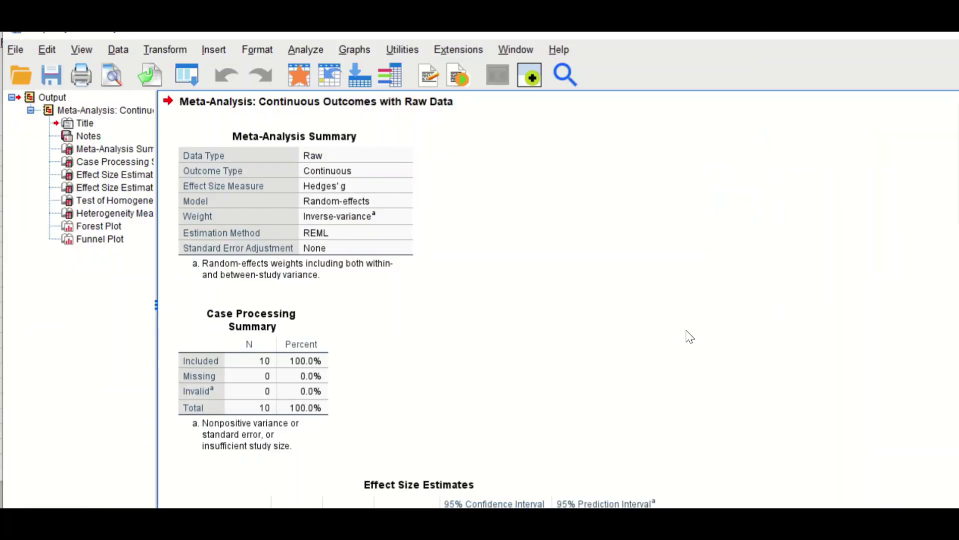
# - Go through the output tables to the forest plot and narrow the outline pane to give the plot more room
pyautogui.scroll(-3, 689, 338)
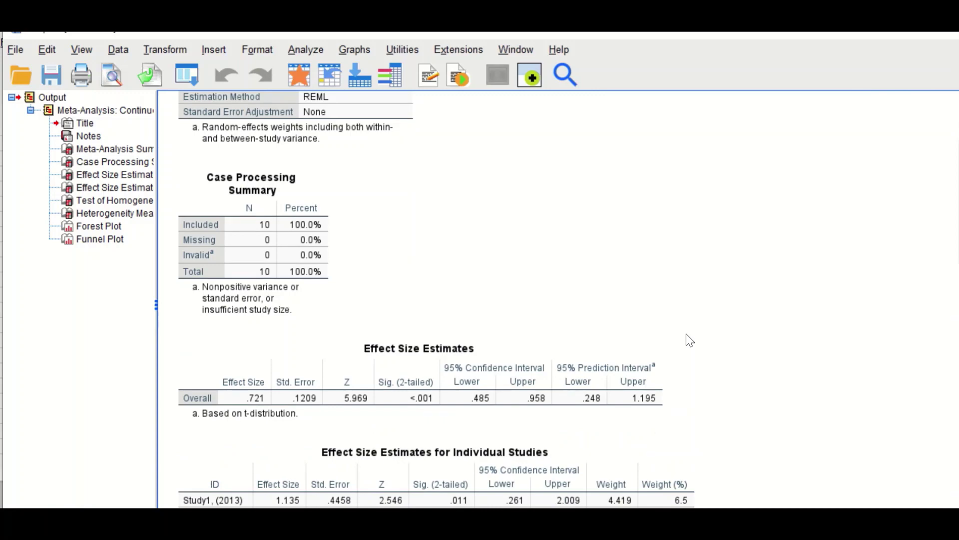
pyautogui.scroll(-13, 690, 340)
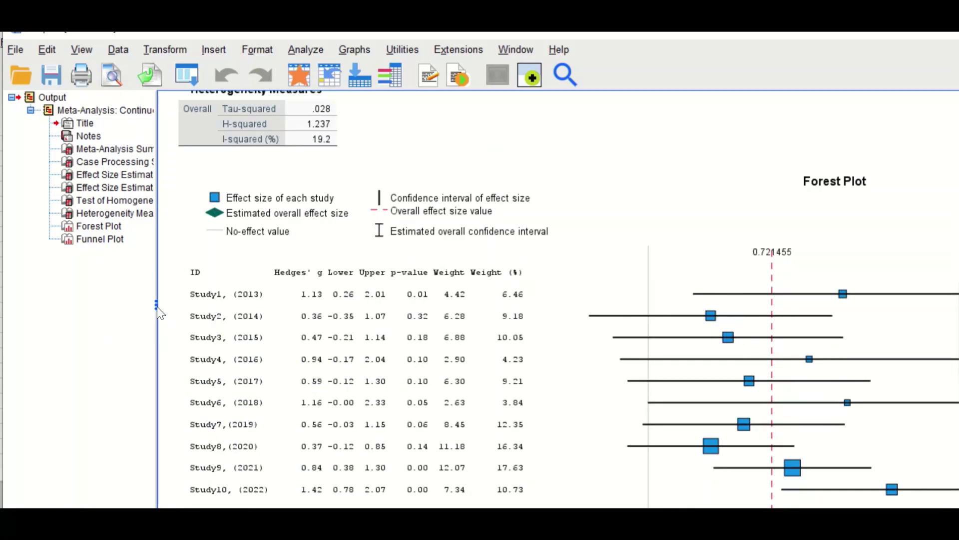
pyautogui.moveTo(155, 306); pyautogui.dragTo(30, 306)
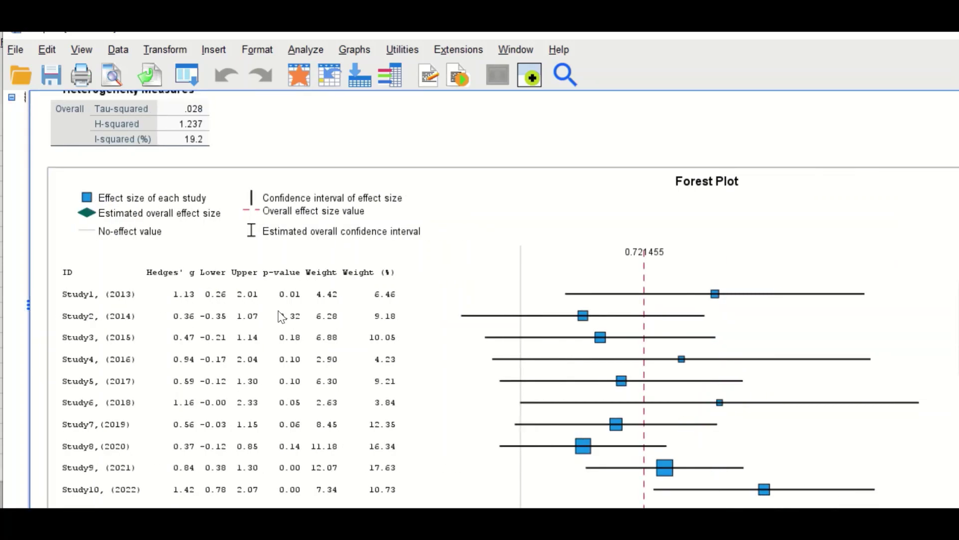
# - Examine the forest plot's individual study effects, weights, overall effect, reference lines and model annotations
pyautogui.scroll(-2, 647, 306)
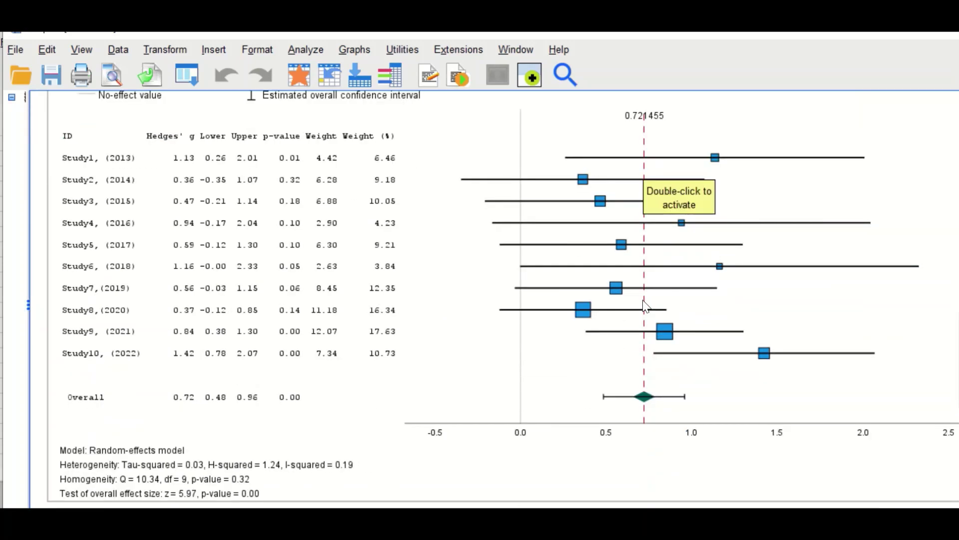
pyautogui.scroll(-2, 650, 307)
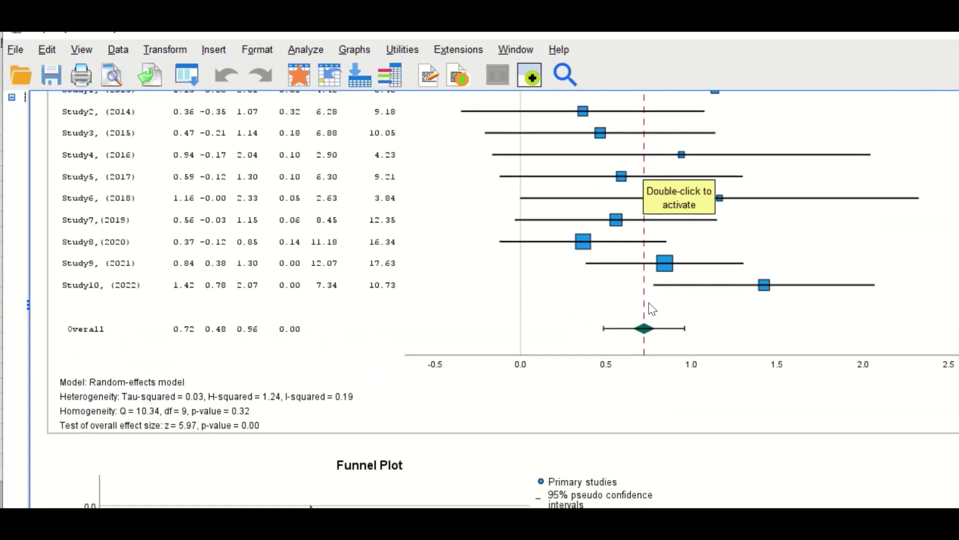
pyautogui.scroll(2, 652, 308)
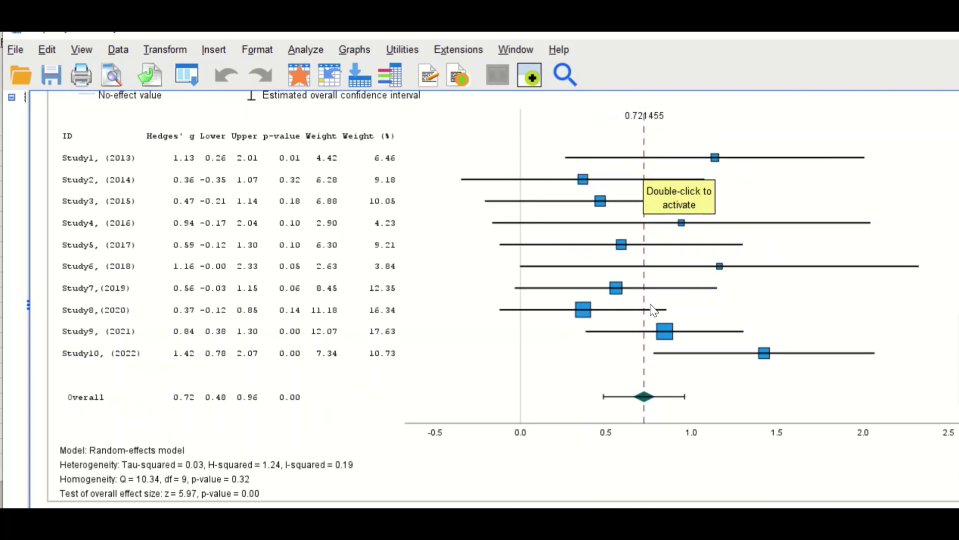
pyautogui.scroll(2, 652, 310)
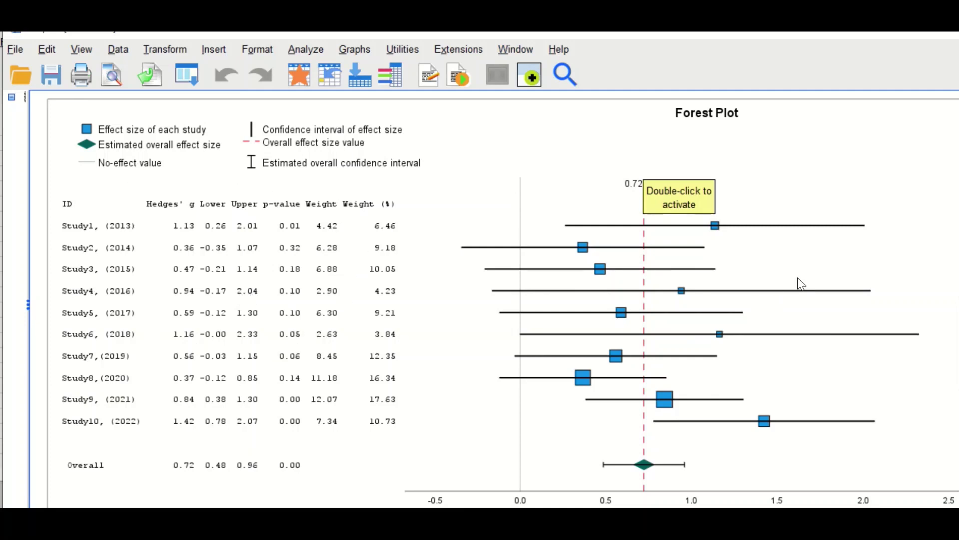
pyautogui.scroll(-3, 378, 360)
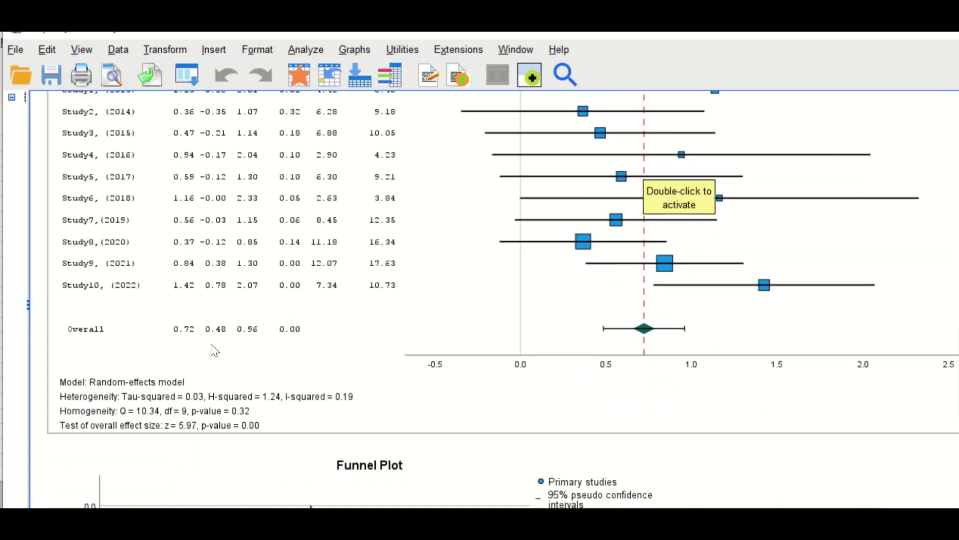
pyautogui.scroll(3, 280, 410)
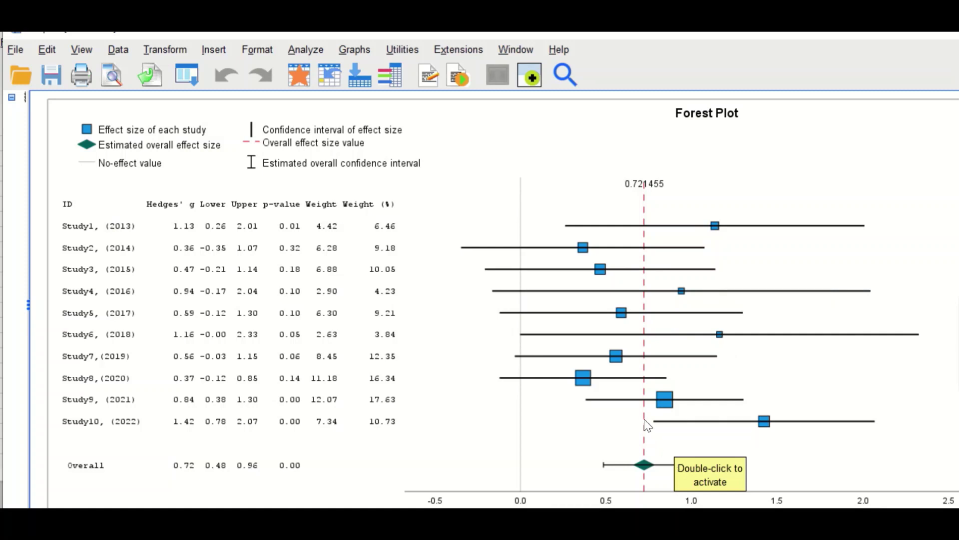
pyautogui.scroll(-3, 649, 425)
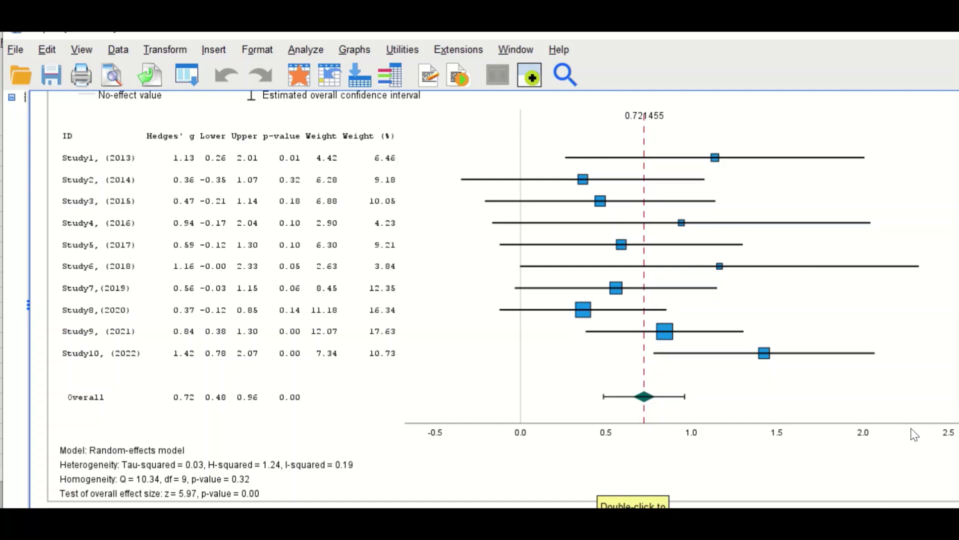
pyautogui.scroll(3, 914, 435)
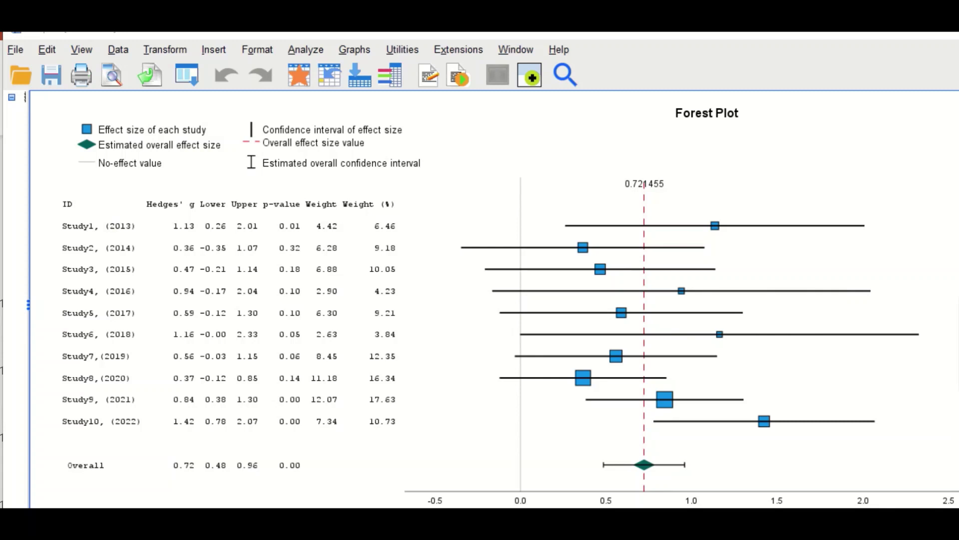
pyautogui.click(484, 179)
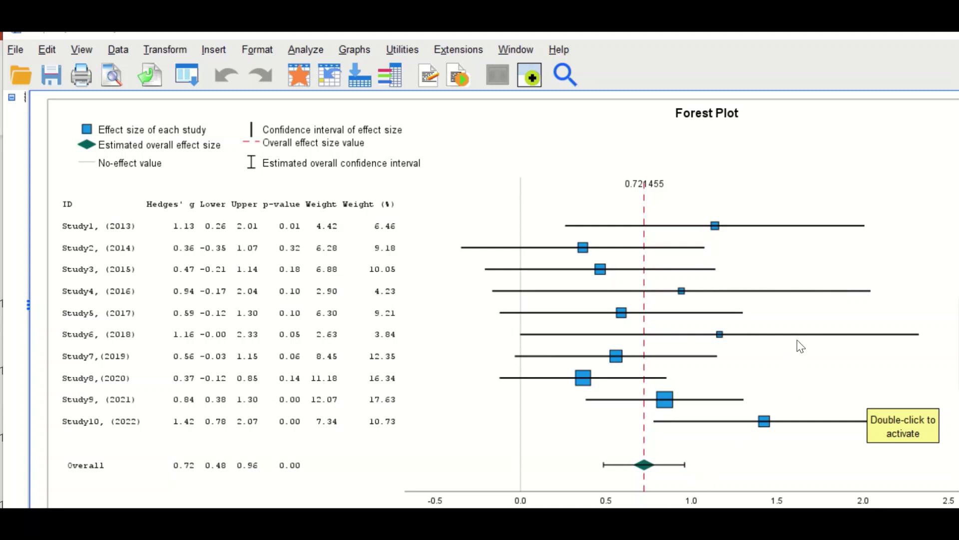
pyautogui.scroll(-3, 797, 341)
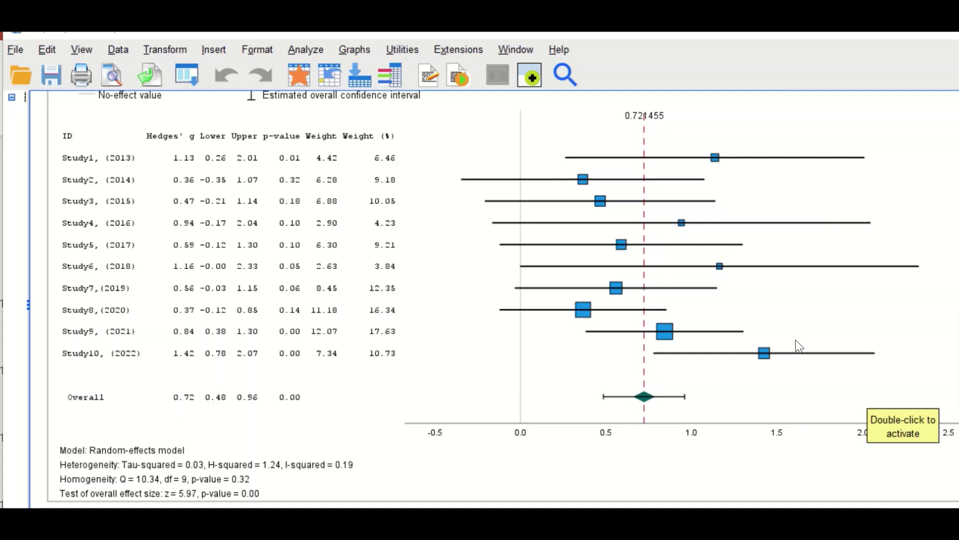
pyautogui.scroll(3, 798, 344)
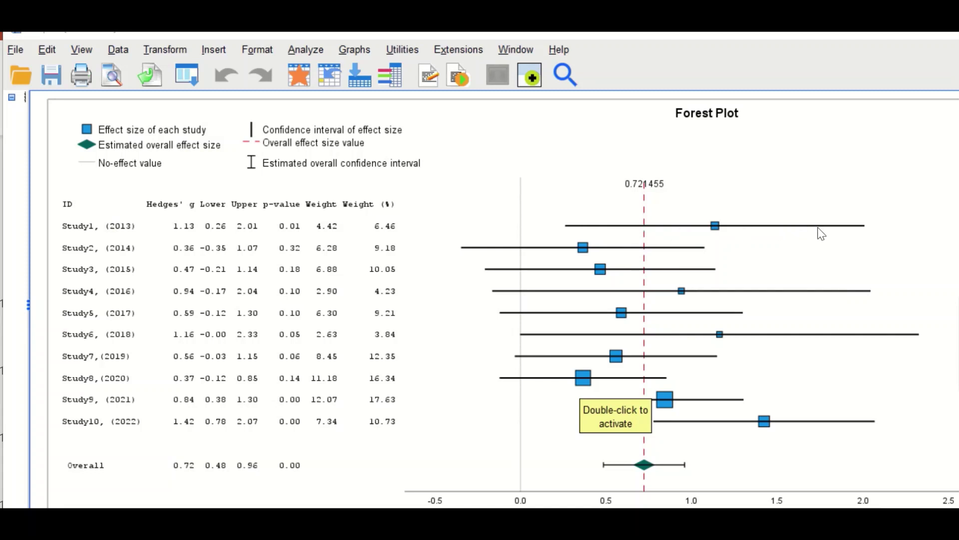
pyautogui.click(791, 265)
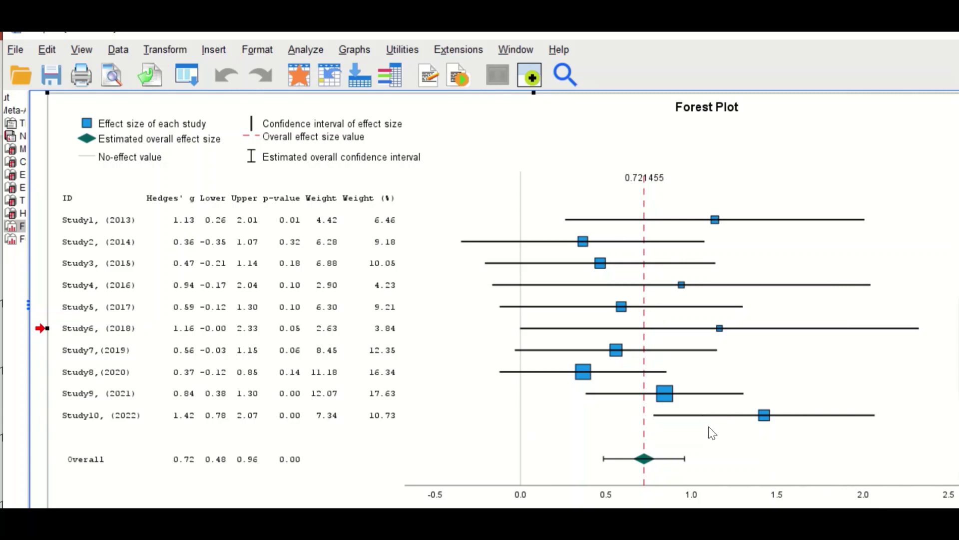
# - Check the heterogeneity and homogeneity annotations under the forest plot and examine the funnel plot for asymmetry
pyautogui.scroll(-3, 714, 452)
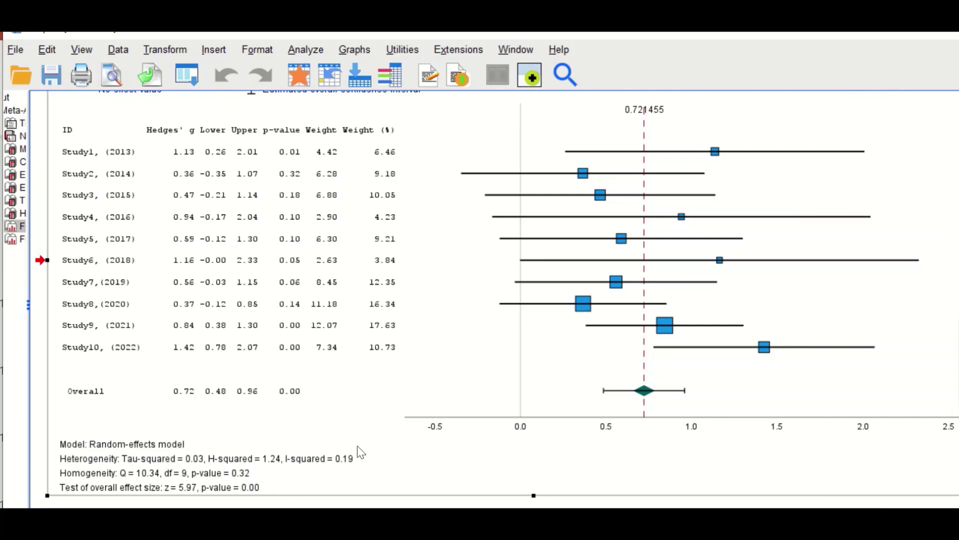
pyautogui.scroll(-5, 450, 375)
pyautogui.scroll(-3, 453, 375)
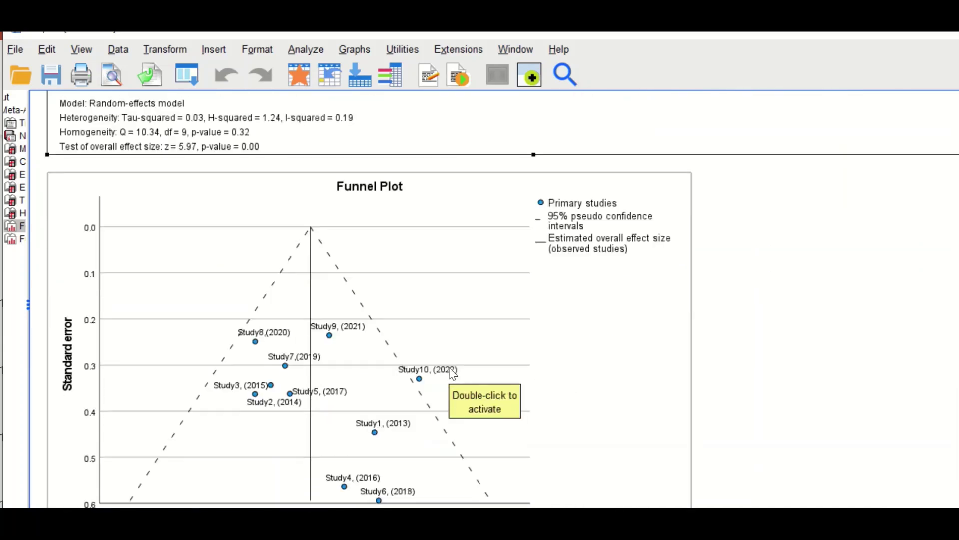
pyautogui.scroll(-3, 452, 372)
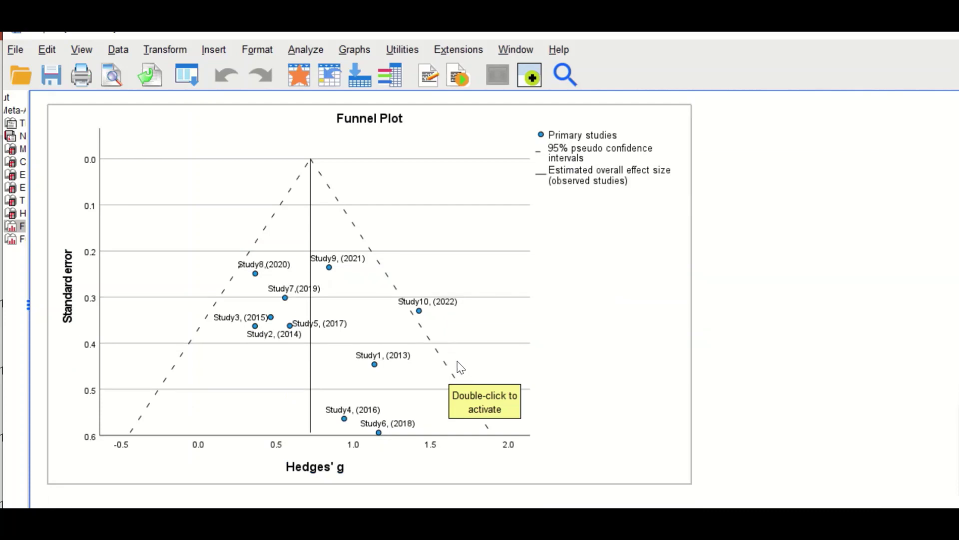
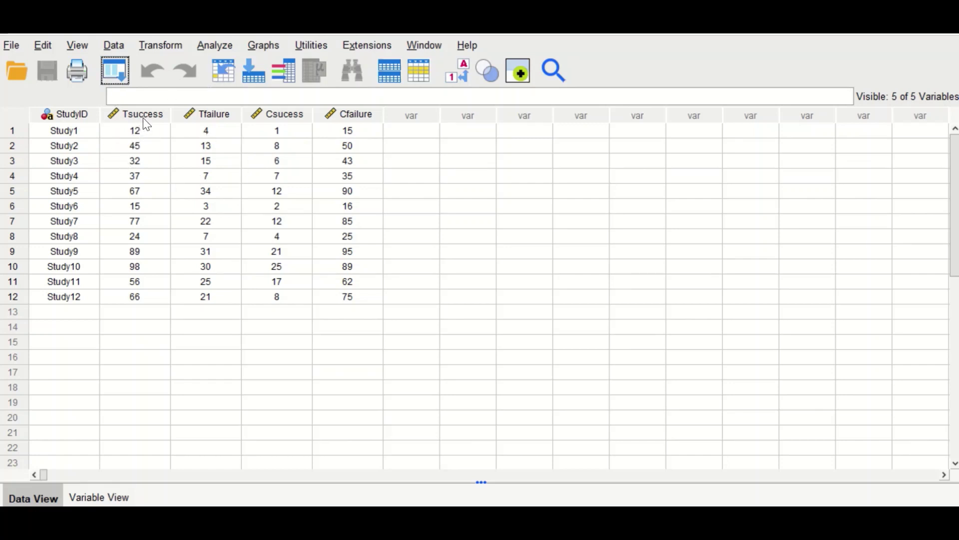
# - Check the treatment success and failure variables and open the binary-outcomes meta-analysis for raw data
pyautogui.moveTo(148, 125)
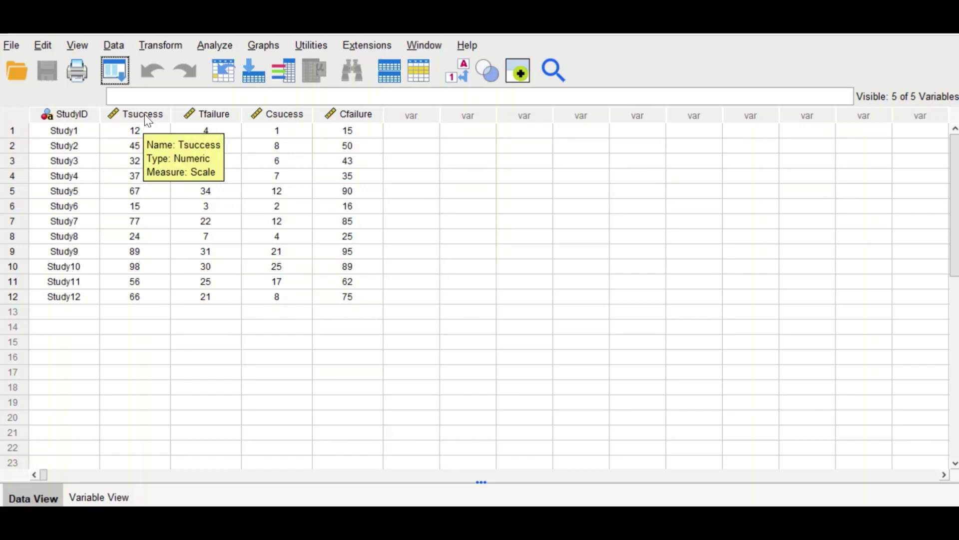
pyautogui.moveTo(213, 123)
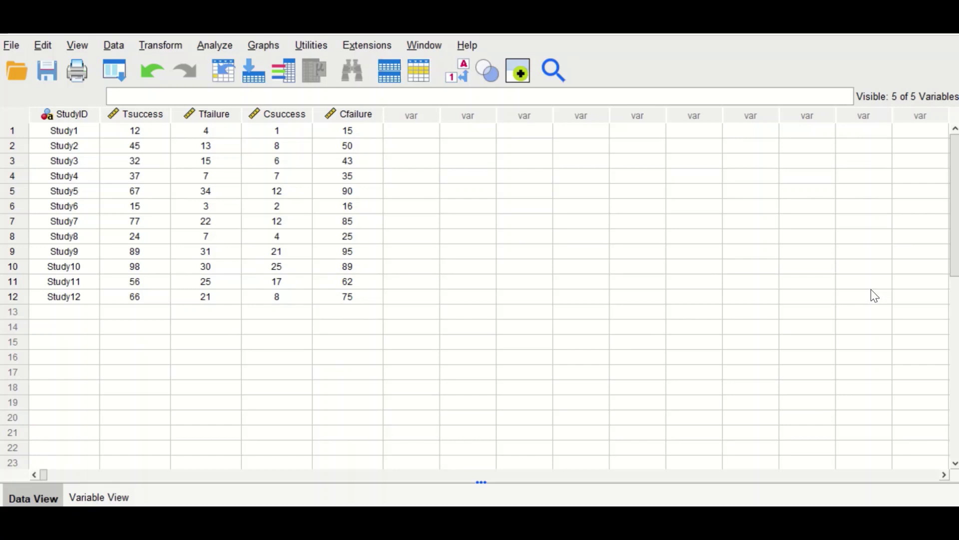
pyautogui.click(218, 44)
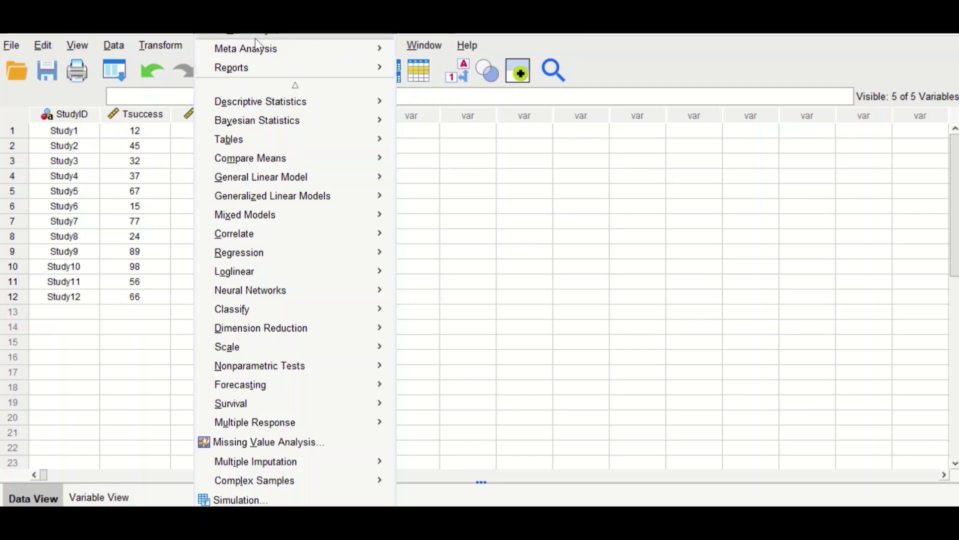
pyautogui.moveTo(256, 48)
pyautogui.moveTo(515, 52)
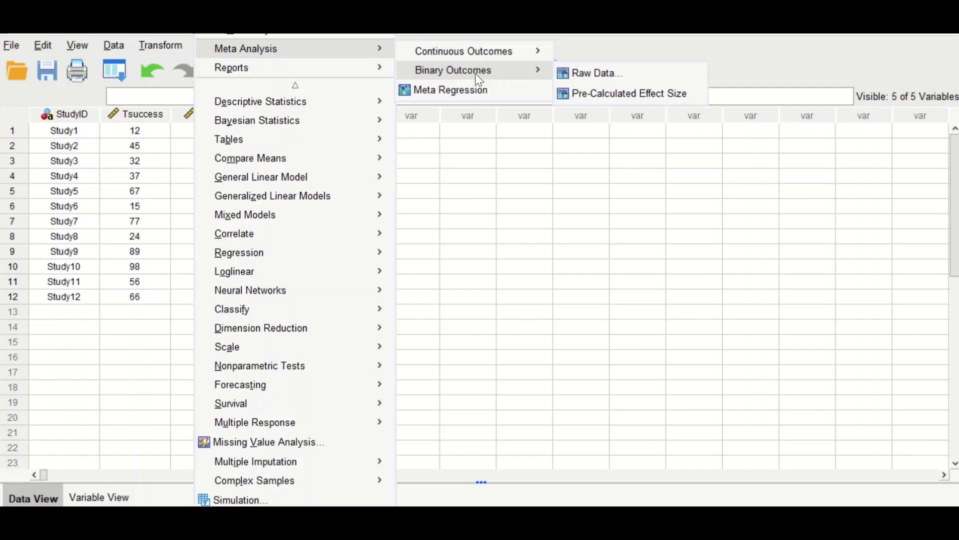
pyautogui.click(605, 72)
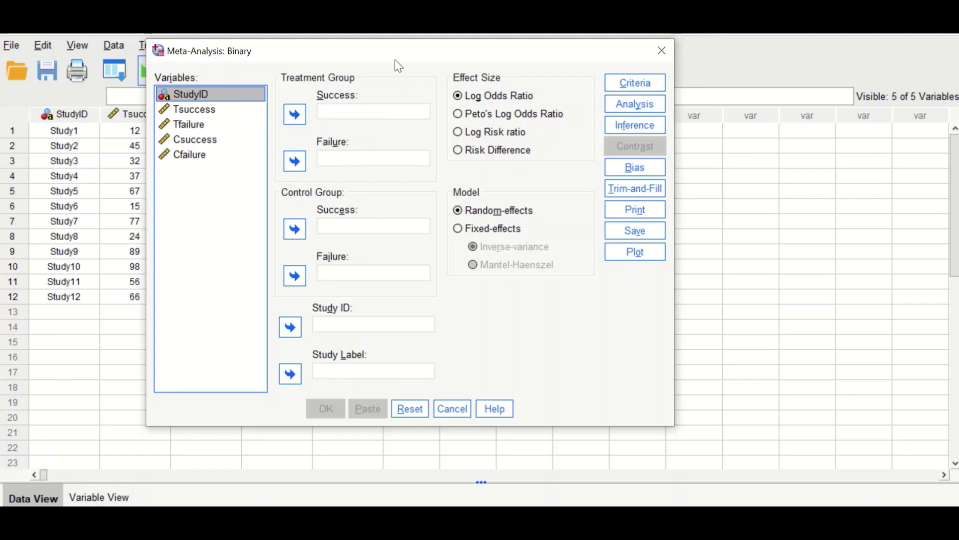
# - Assign StudyID as the study ID, with Tsuccess and Tfailure as the treatment group's success and failure variables
pyautogui.moveTo(202, 95); pyautogui.dragTo(334, 321)
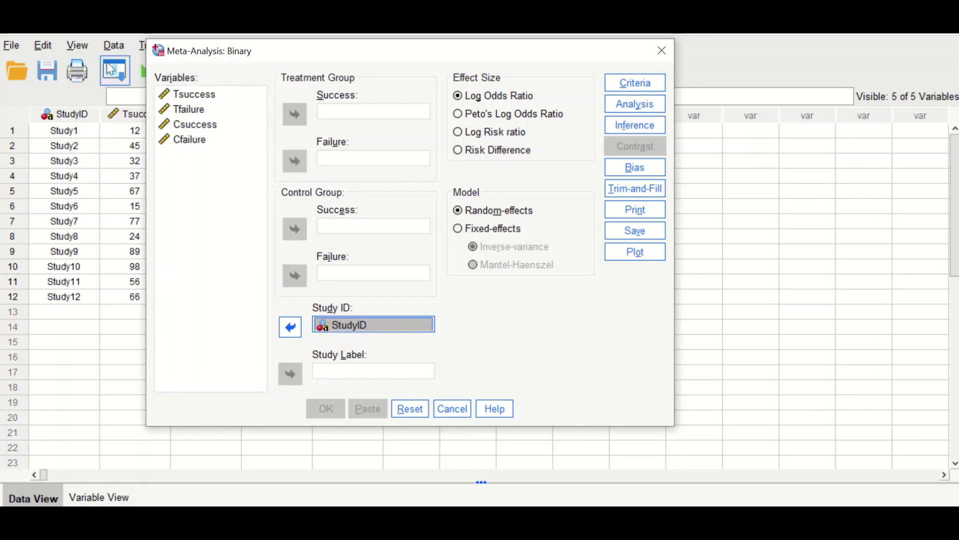
pyautogui.click(190, 95)
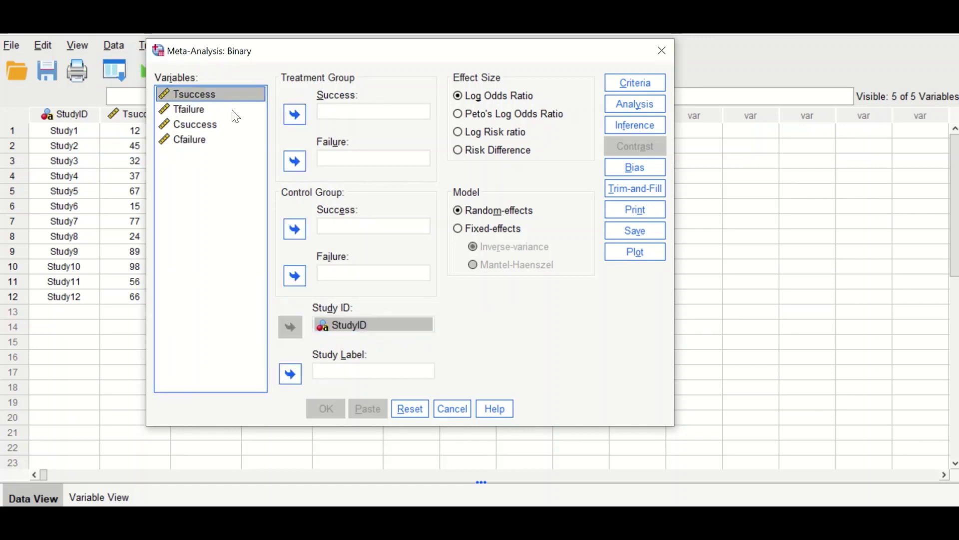
pyautogui.click(295, 116)
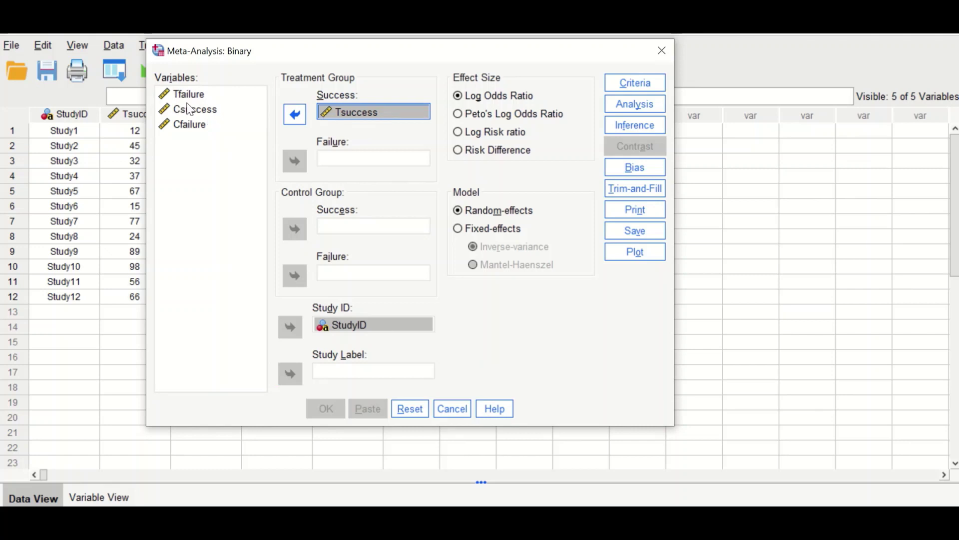
pyautogui.click(202, 96)
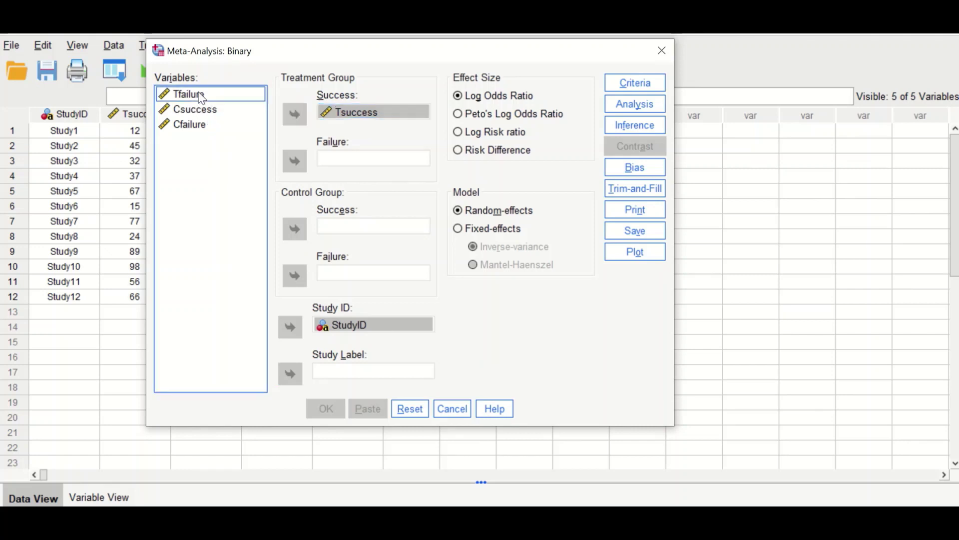
pyautogui.click(295, 161)
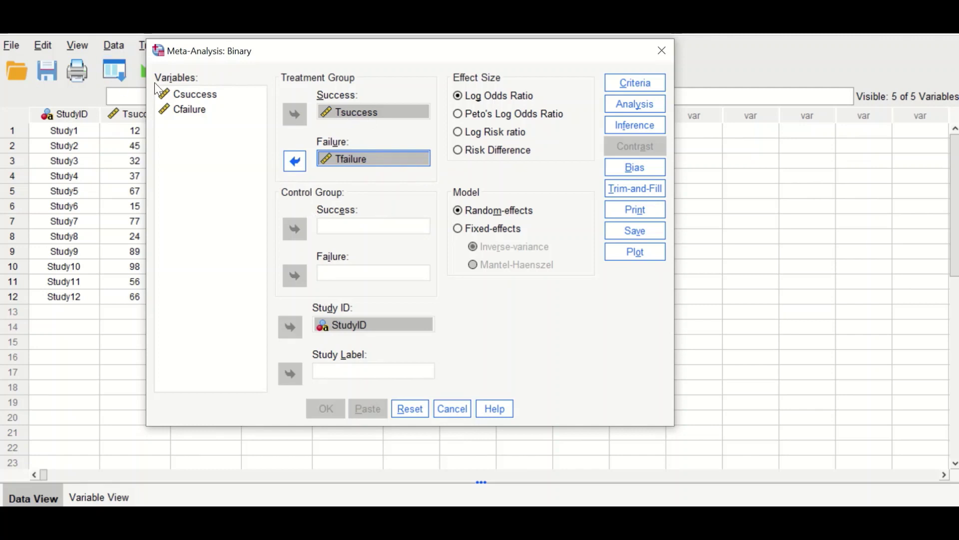
# - Assign Csuccess and Cfailure to the control group's success and failure, and choose the fixed-effects Mantel-Haenszel model
pyautogui.click(190, 95)
pyautogui.click(300, 233)
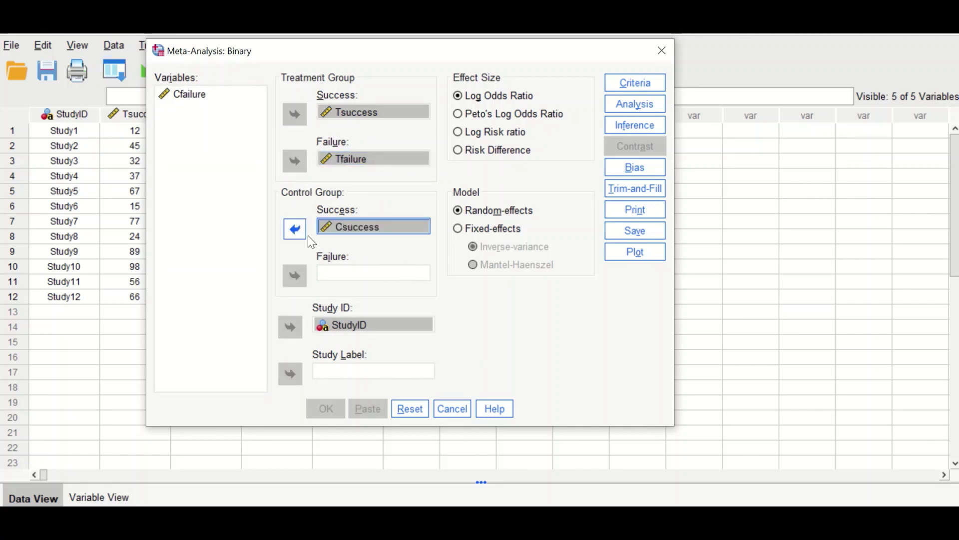
pyautogui.click(178, 96)
pyautogui.click(295, 275)
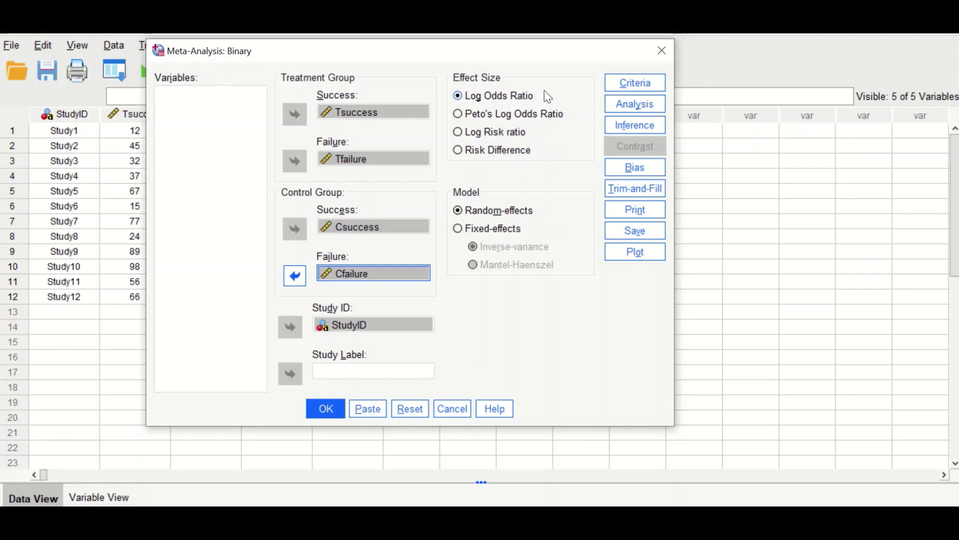
pyautogui.click(473, 229)
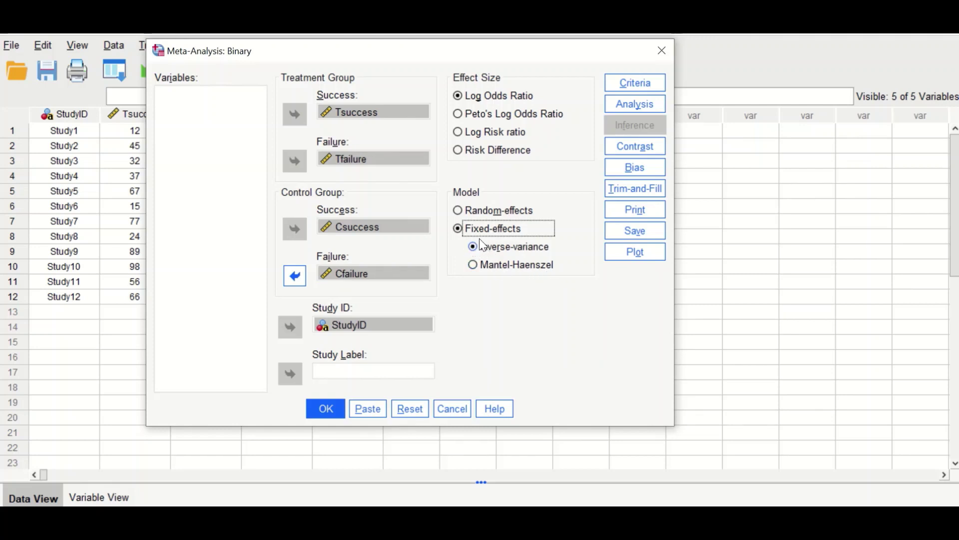
pyautogui.click(473, 265)
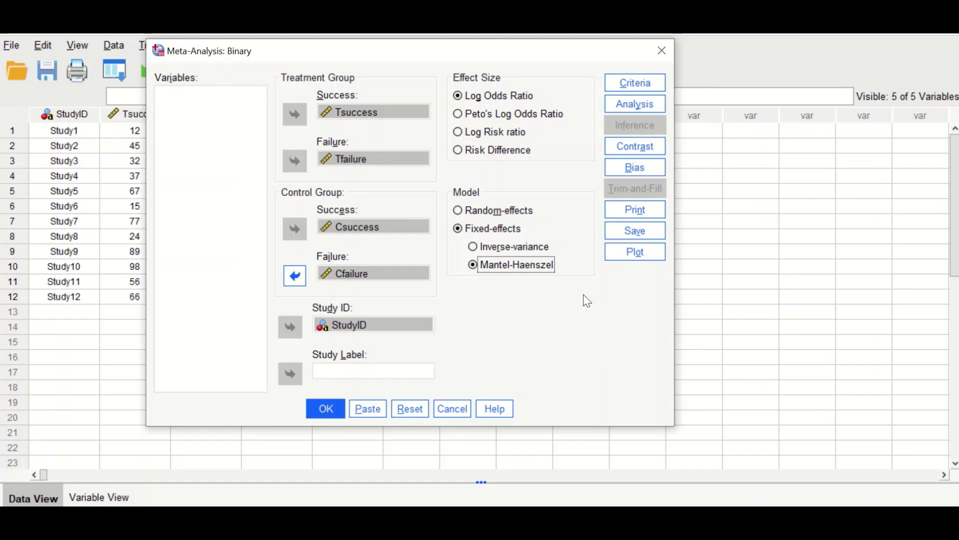
# - Review the criteria, subgroup and cumulative analysis, contrast and bias settings, leaving their defaults in place
pyautogui.click(631, 81)
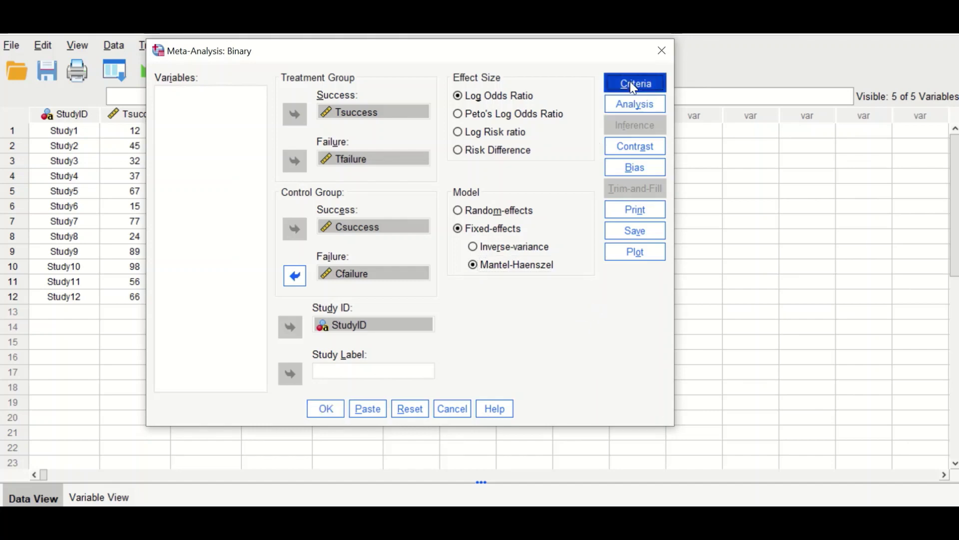
pyautogui.moveTo(516, 91); pyautogui.dragTo(422, 92)
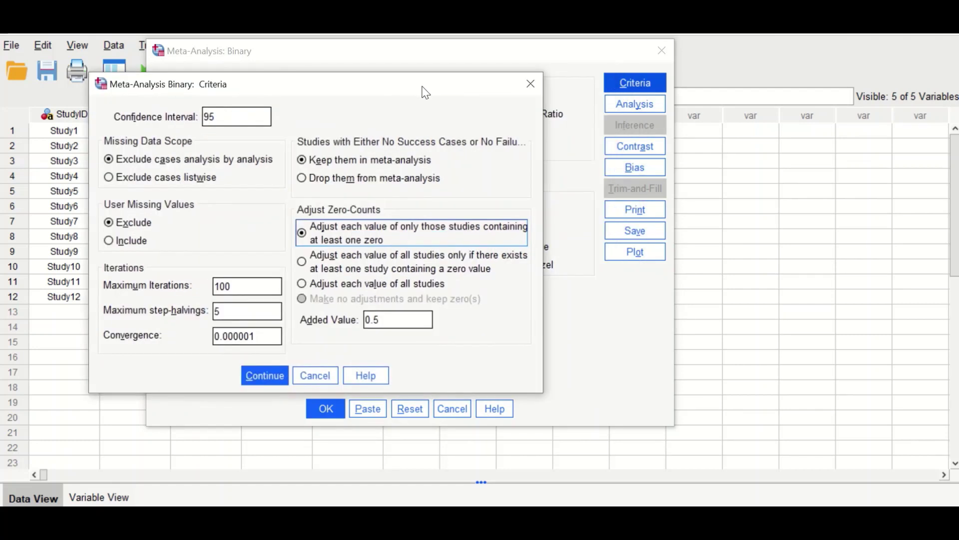
pyautogui.click(531, 88)
pyautogui.click(631, 103)
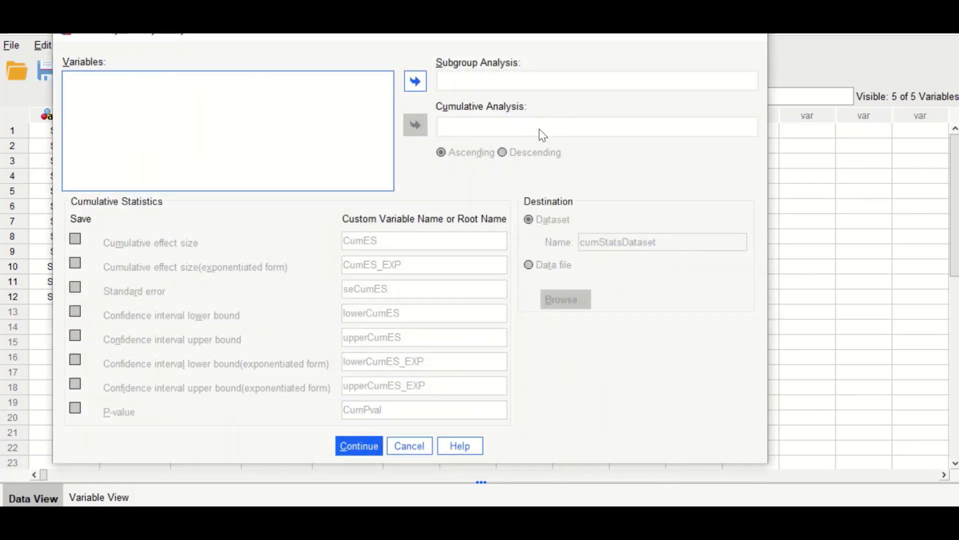
pyautogui.click(368, 118)
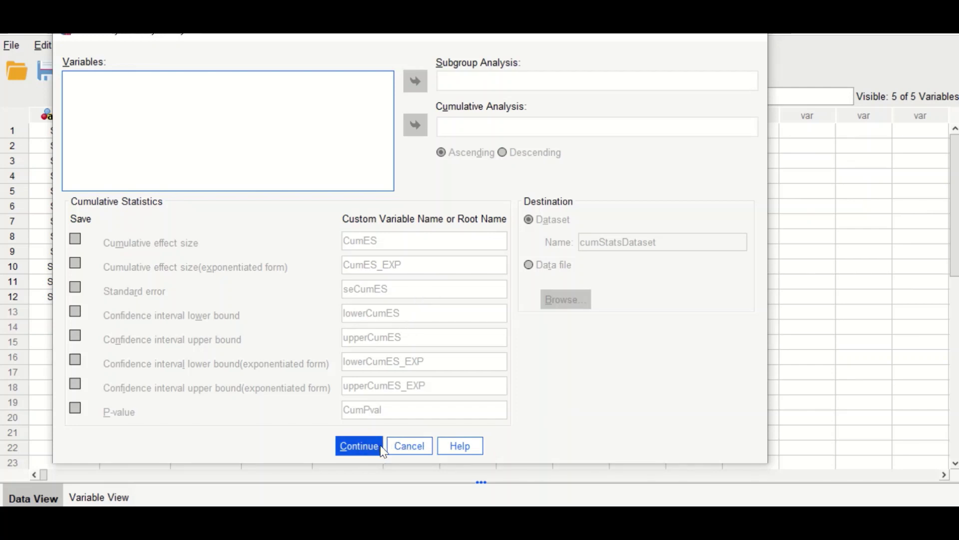
pyautogui.click(361, 446)
pyautogui.click(646, 145)
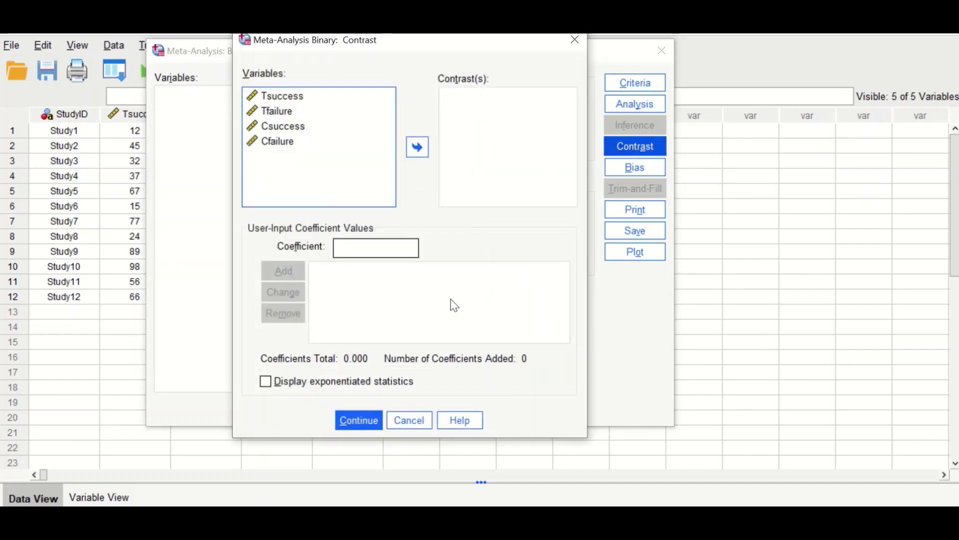
pyautogui.click(408, 426)
pyautogui.click(630, 173)
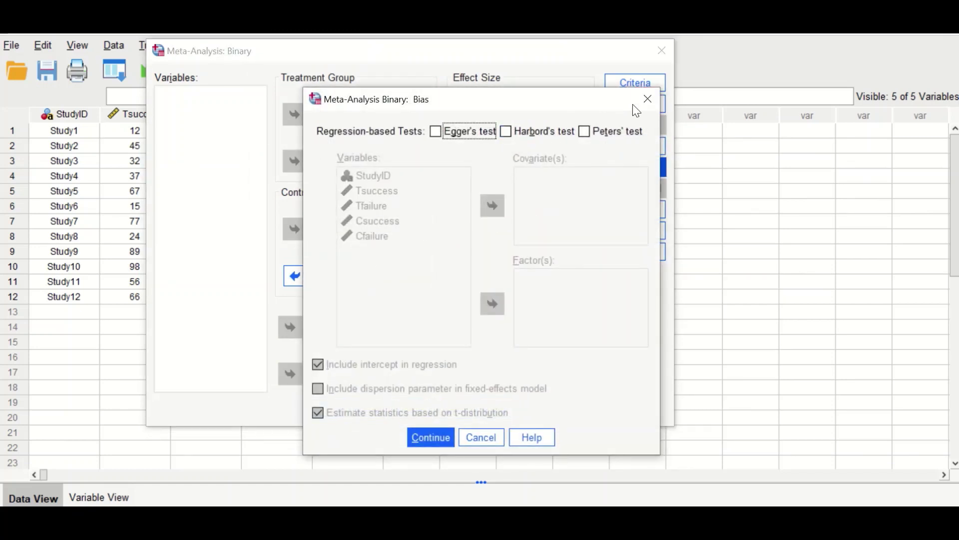
pyautogui.click(647, 98)
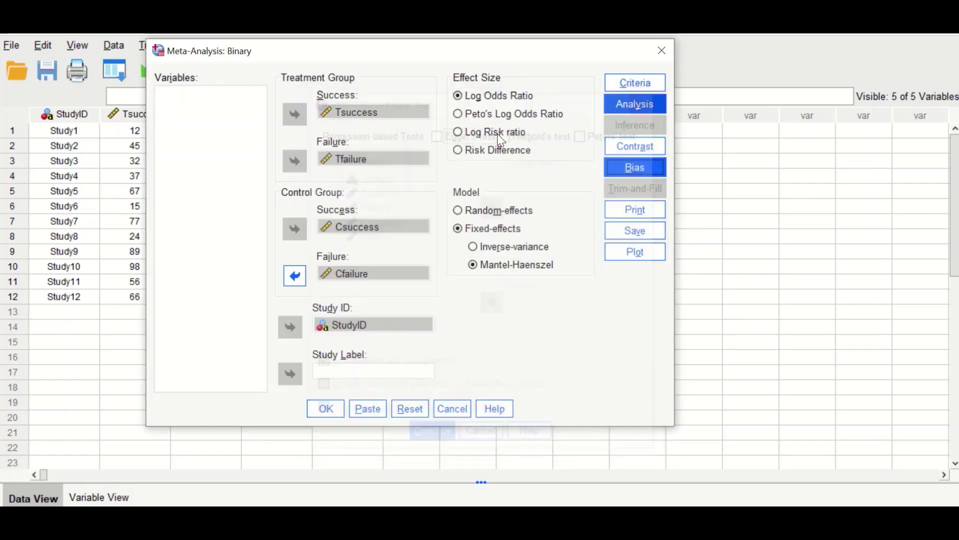
# - Request the test of homogeneity, heterogeneity measures, individual study effect sizes and exponentiated statistics, and save no individual study statistics
pyautogui.click(639, 212)
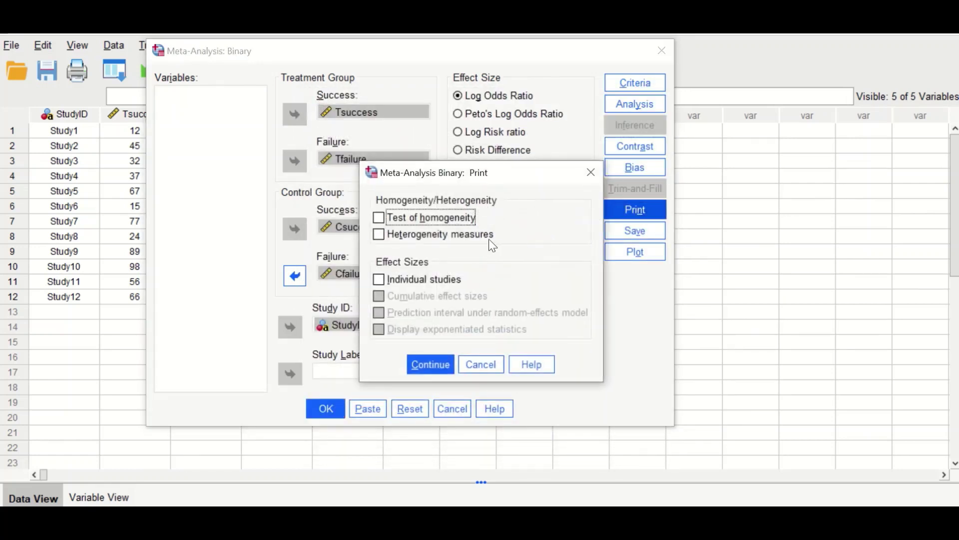
pyautogui.moveTo(485, 162); pyautogui.dragTo(484, 110)
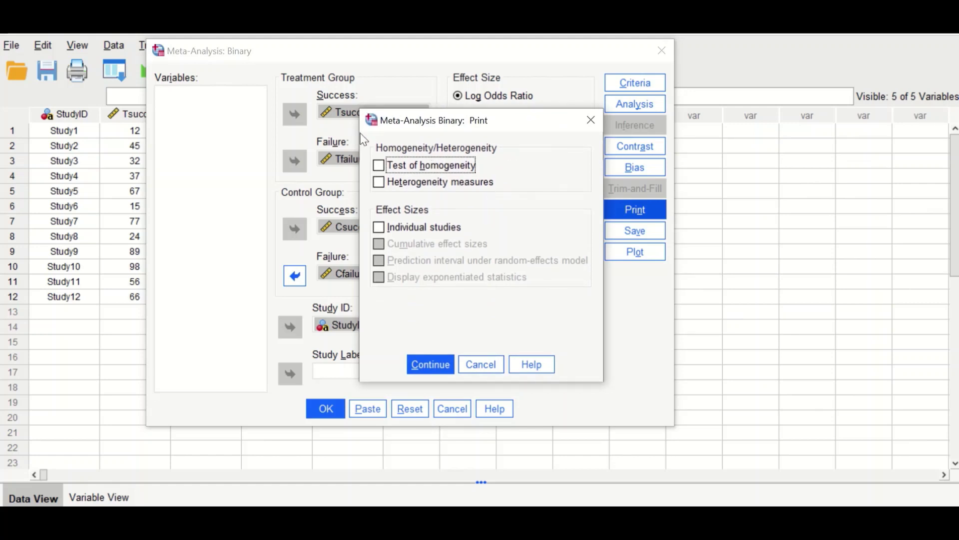
pyautogui.click(378, 166)
pyautogui.click(379, 183)
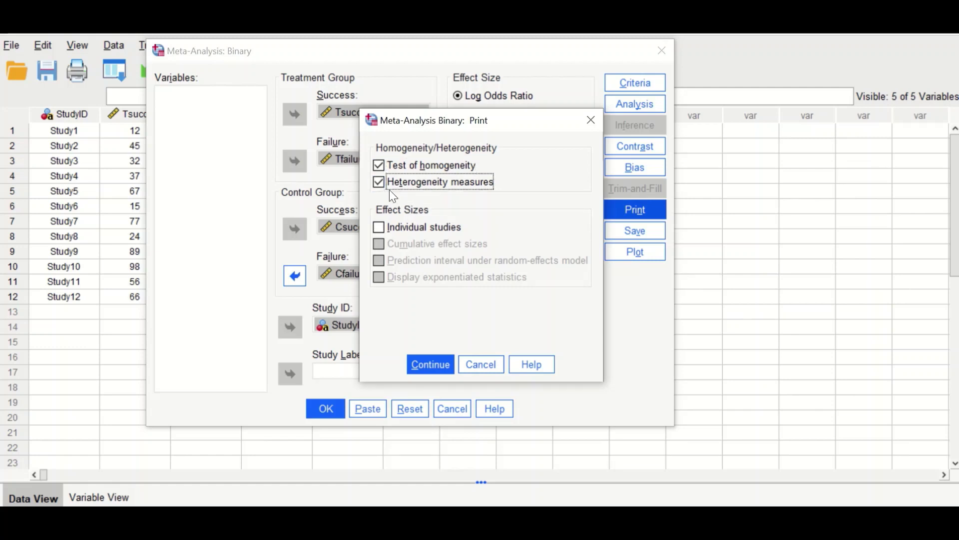
pyautogui.click(401, 229)
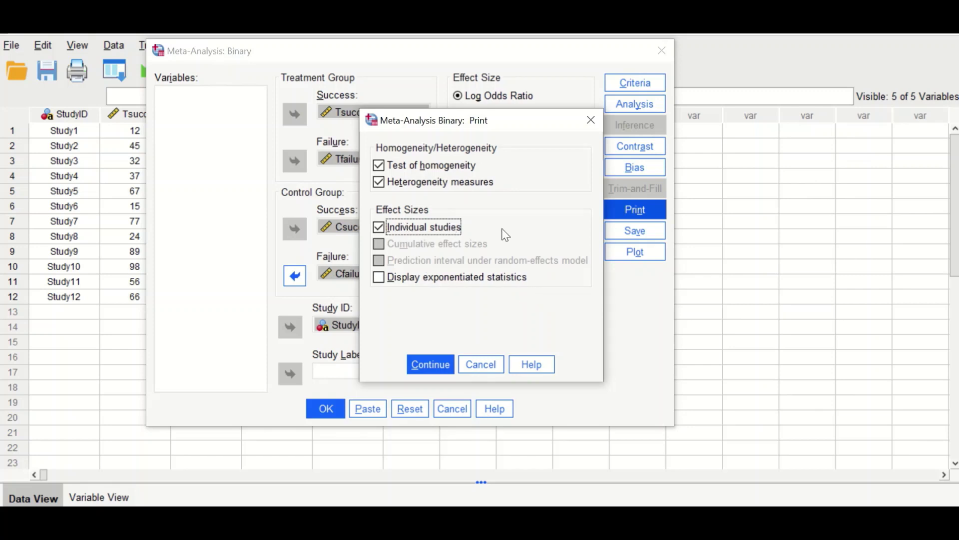
pyautogui.click(380, 278)
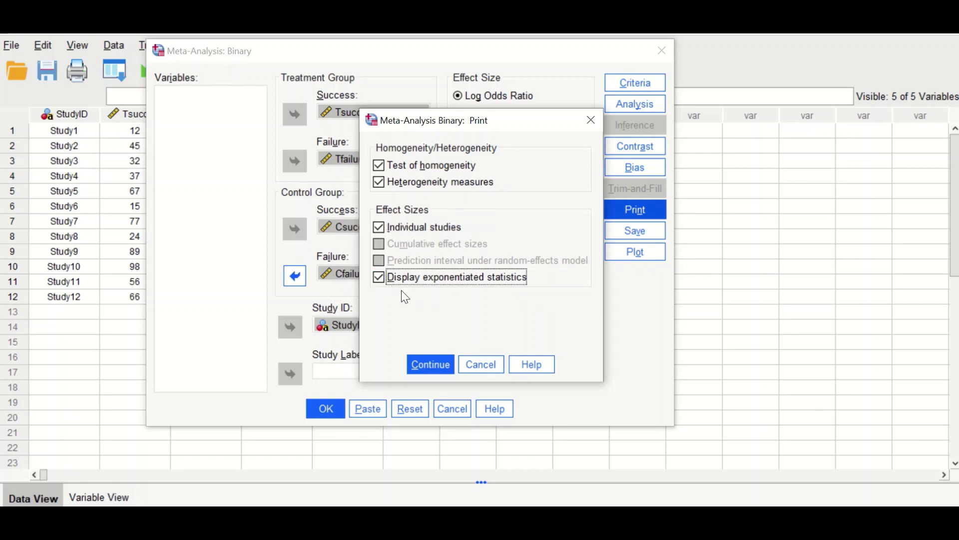
pyautogui.click(438, 365)
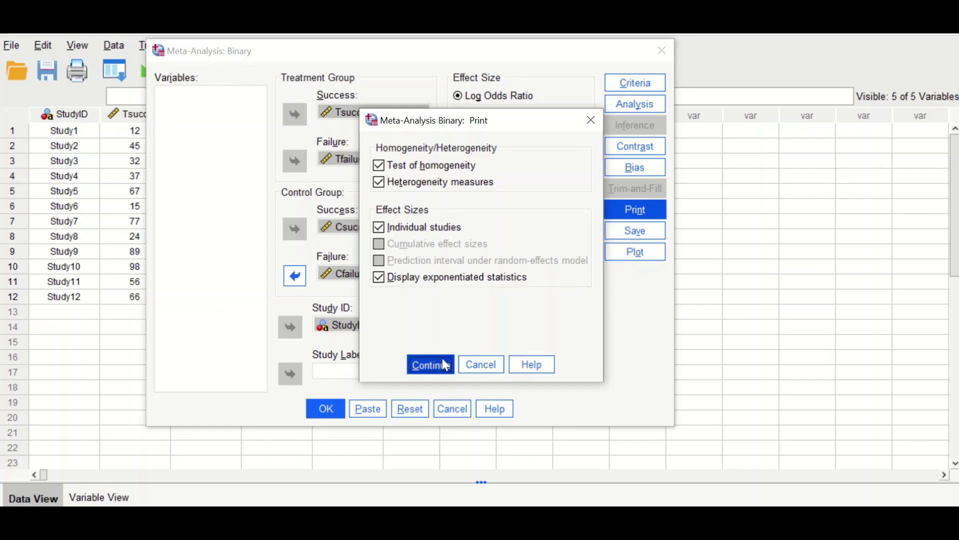
pyautogui.click(627, 229)
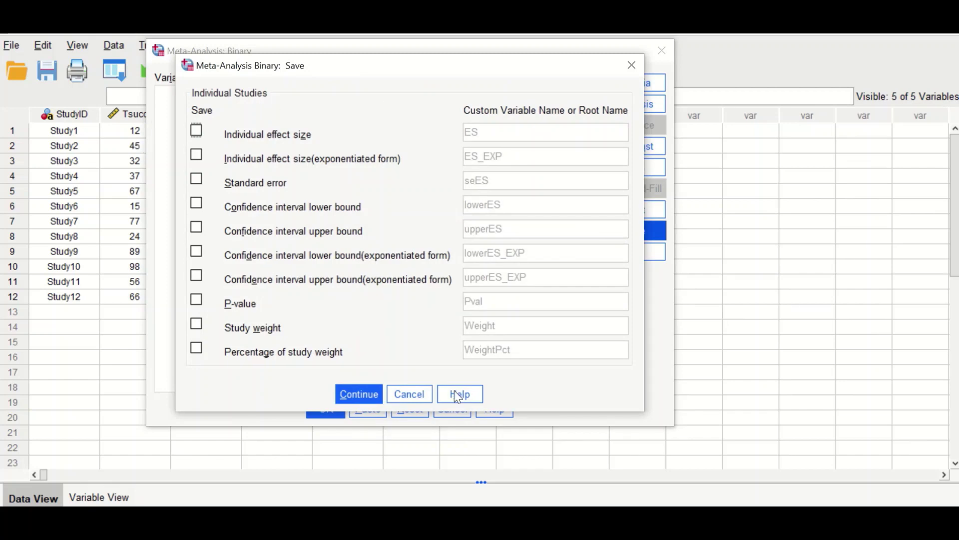
pyautogui.click(382, 395)
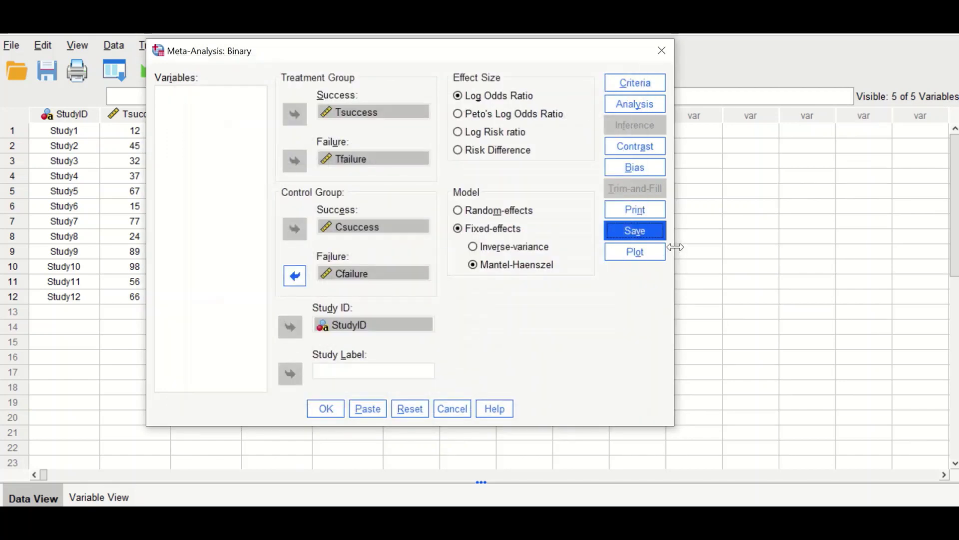
# - Request a forest plot with effect size, standard error, confidence interval limits, p-value and weight columns, displayed in exponentiated form
pyautogui.click(634, 251)
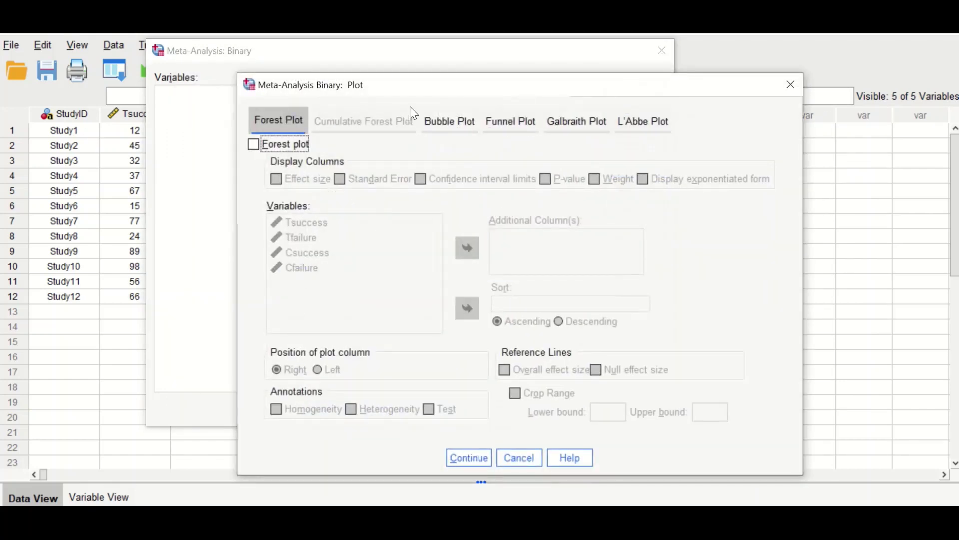
pyautogui.moveTo(428, 99); pyautogui.dragTo(364, 70)
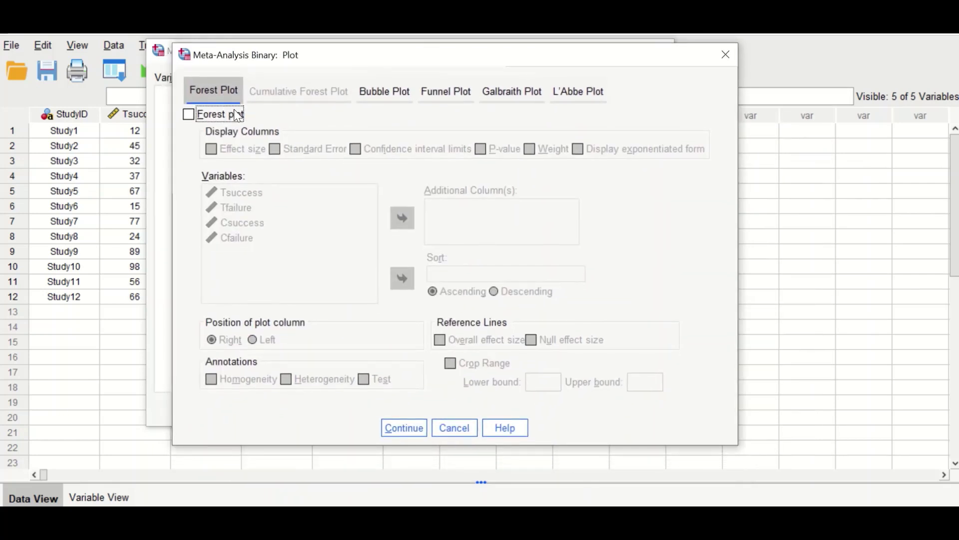
pyautogui.click(189, 115)
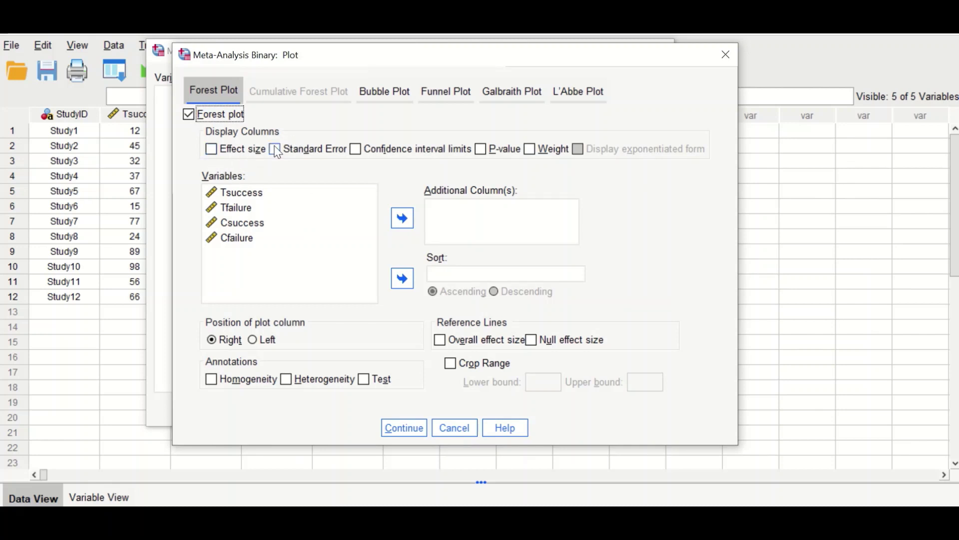
pyautogui.click(214, 149)
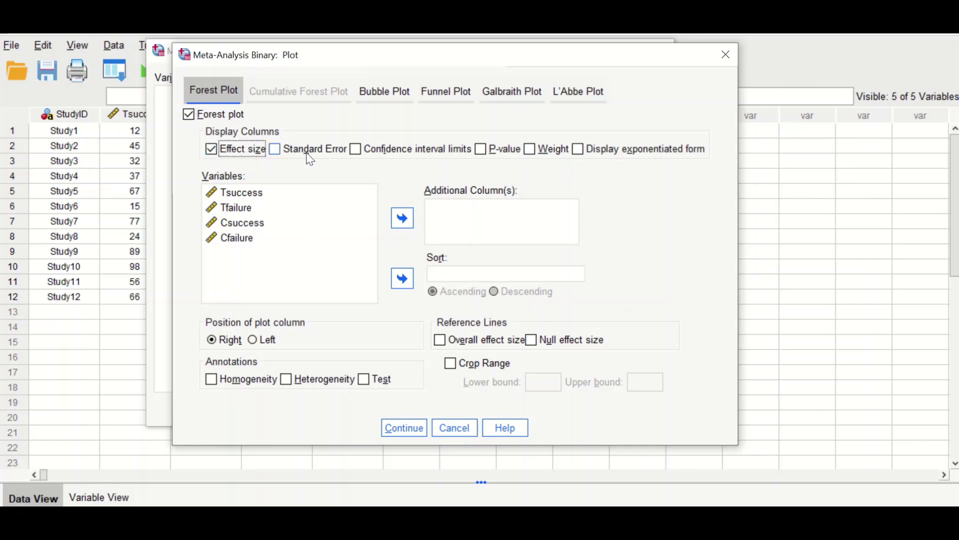
pyautogui.click(279, 153)
pyautogui.click(358, 151)
pyautogui.click(481, 150)
pyautogui.click(531, 150)
pyautogui.click(579, 150)
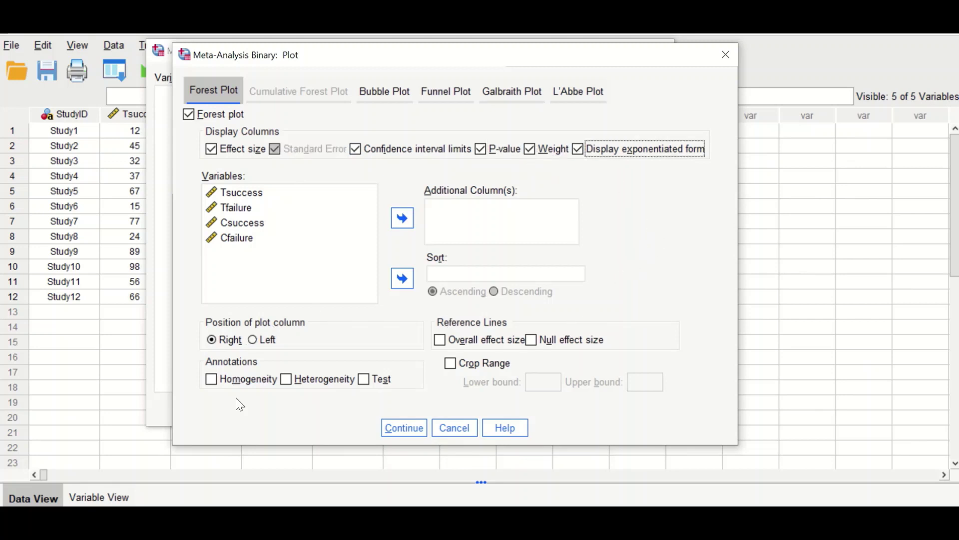
# - Add homogeneity, heterogeneity and test annotations to the forest plot, with reference lines for the overall and null effect sizes
pyautogui.click(211, 378)
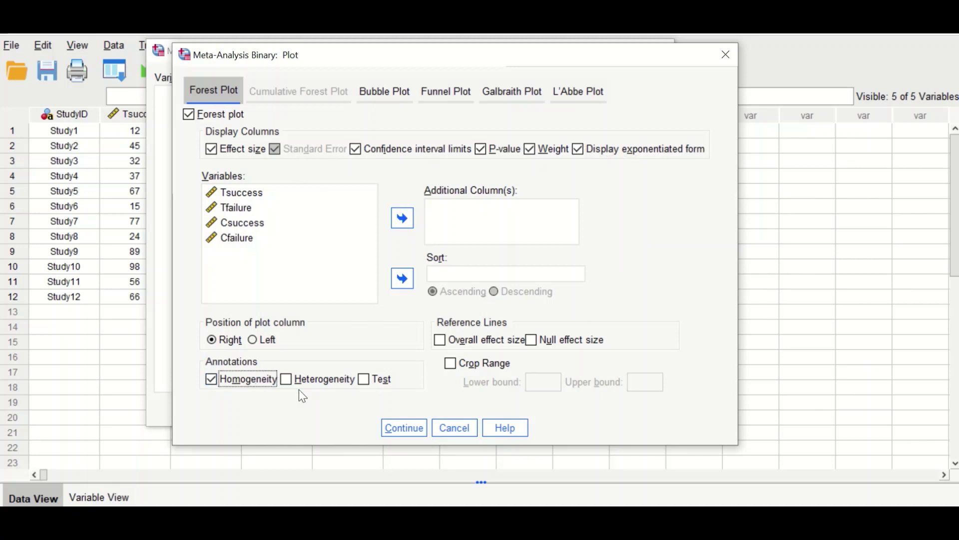
pyautogui.click(290, 377)
pyautogui.click(364, 379)
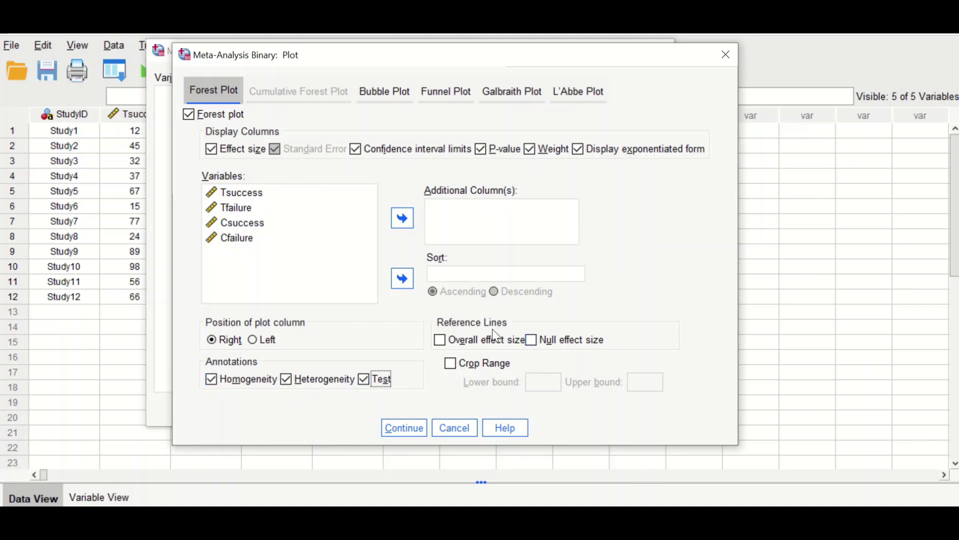
pyautogui.click(442, 342)
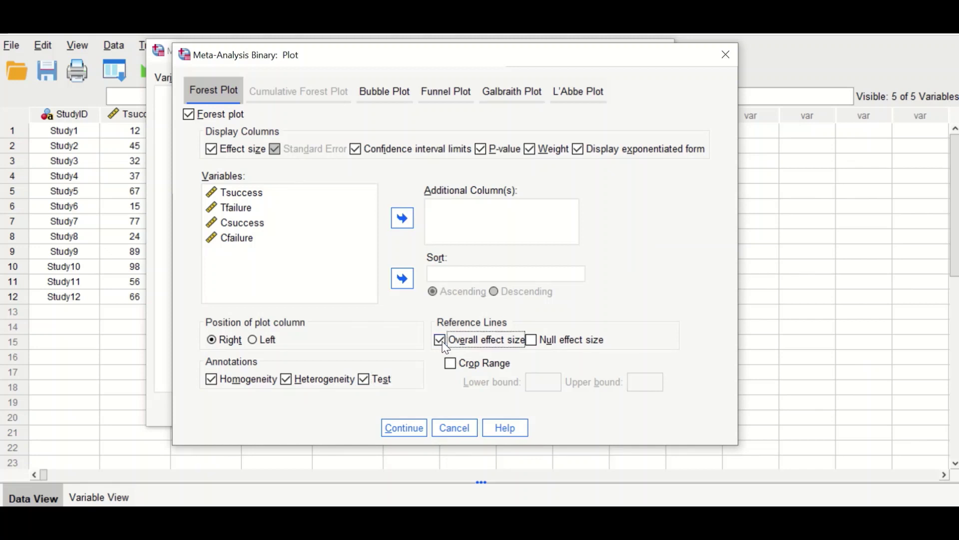
pyautogui.click(531, 342)
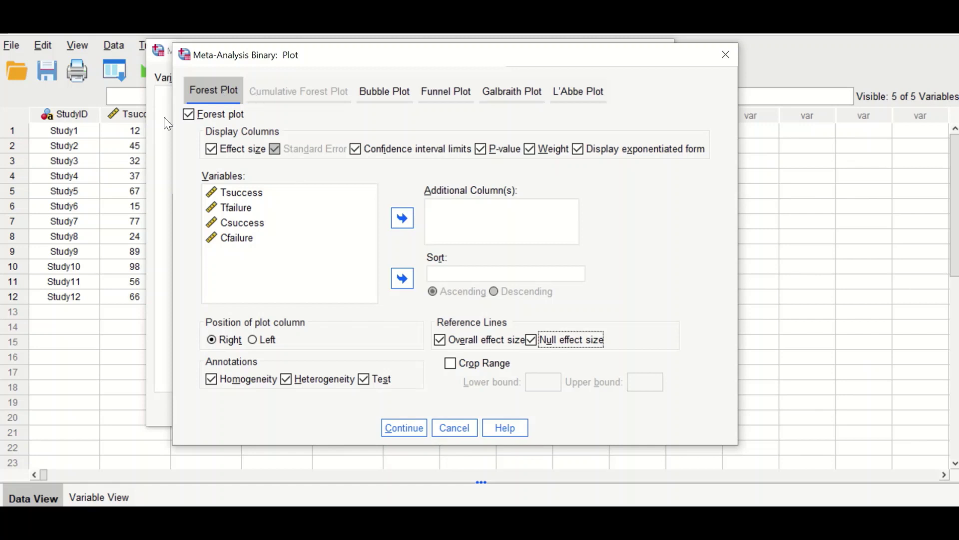
# - Request a funnel plot of standard error labelled by StudyID and run the binary meta-analysis
pyautogui.click(444, 102)
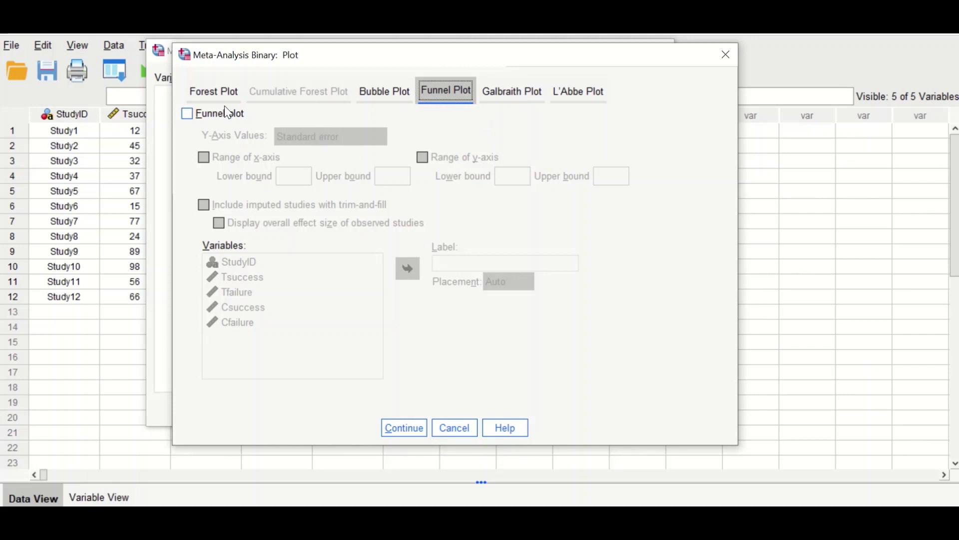
pyautogui.click(187, 114)
pyautogui.moveTo(258, 269); pyautogui.dragTo(476, 264)
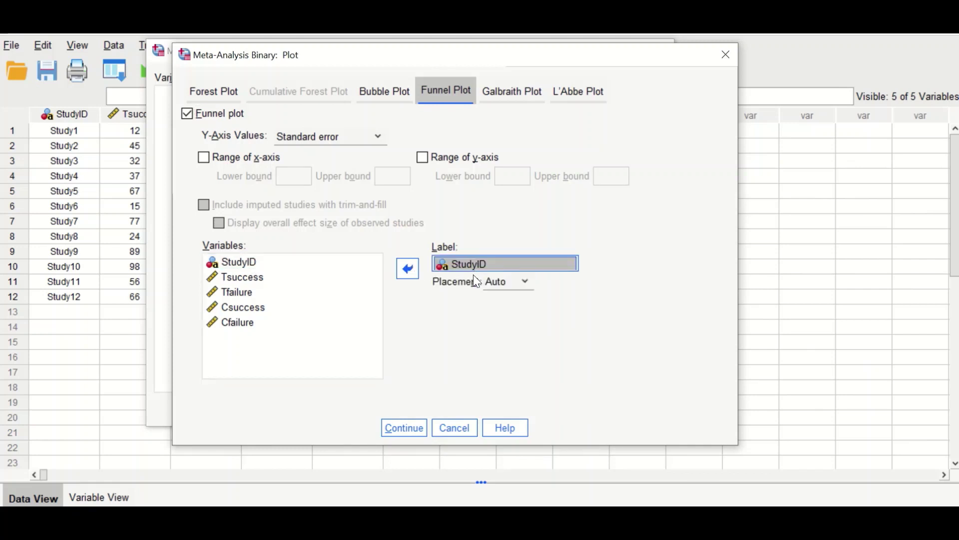
pyautogui.click(402, 432)
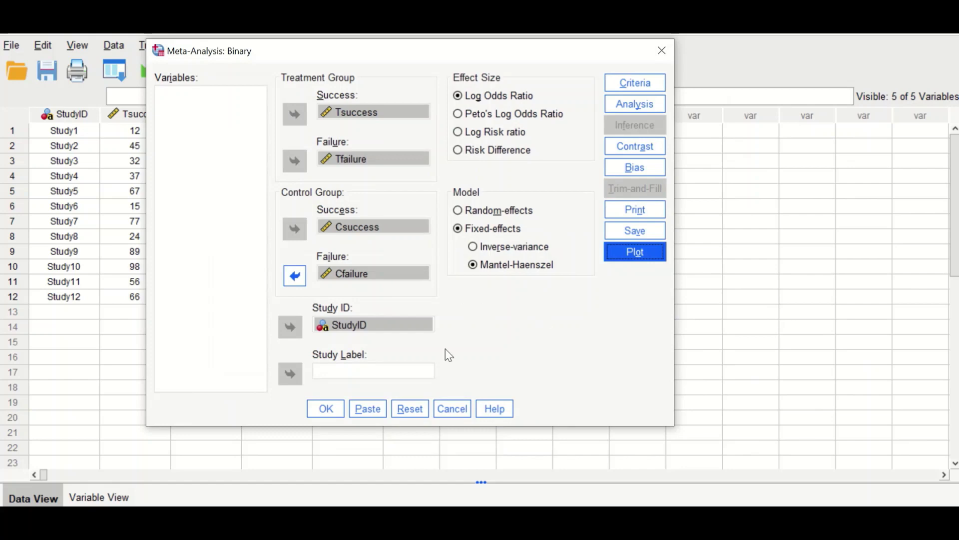
pyautogui.click(327, 414)
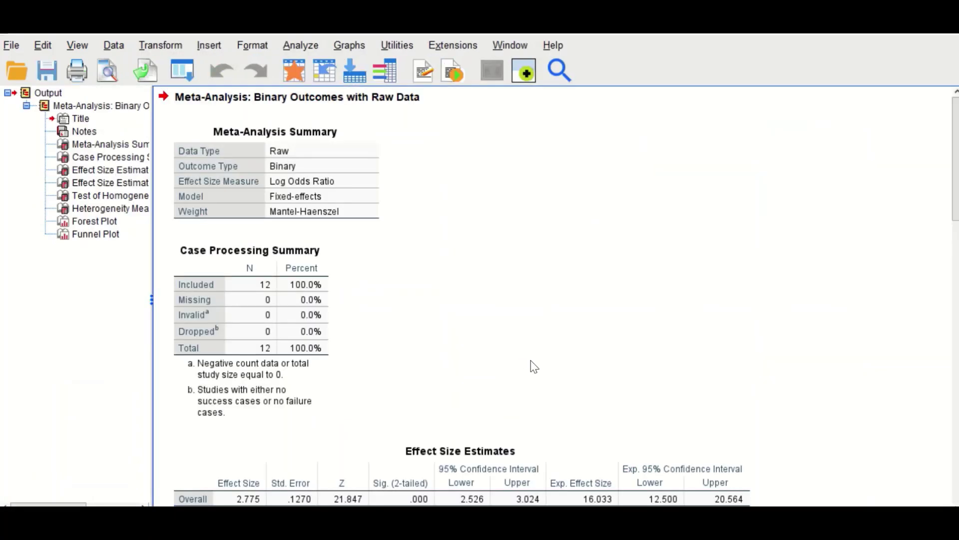
# - Examine the meta-analysis summary, case processing summary and overall effect size estimates in the output
pyautogui.click(267, 195)
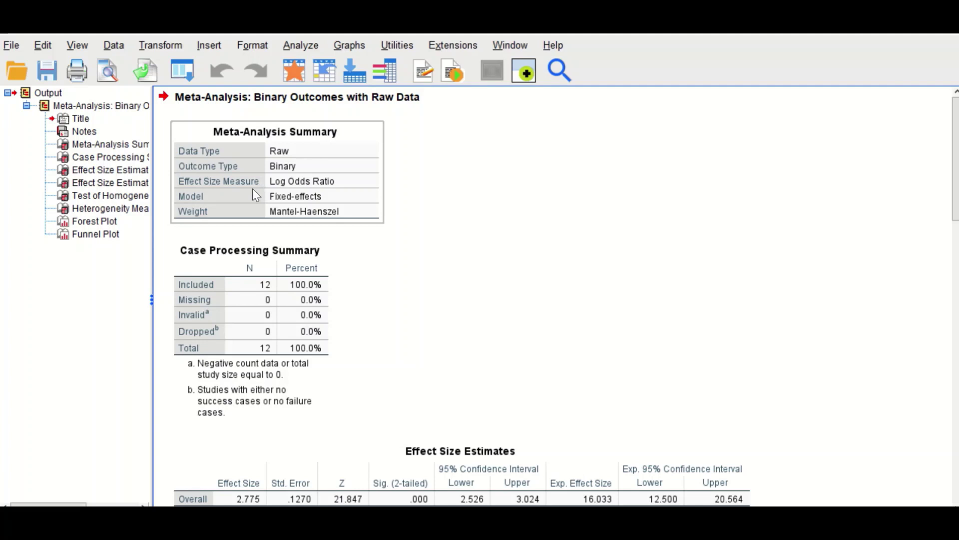
pyautogui.click(422, 183)
pyautogui.click(319, 214)
pyautogui.click(387, 200)
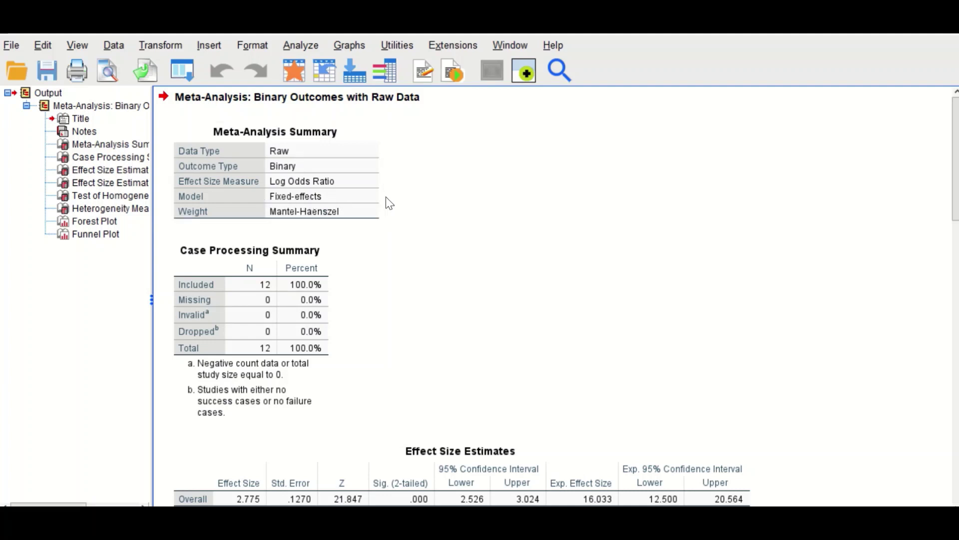
pyautogui.click(177, 216)
pyautogui.click(252, 230)
pyautogui.scroll(-3, 500, 300)
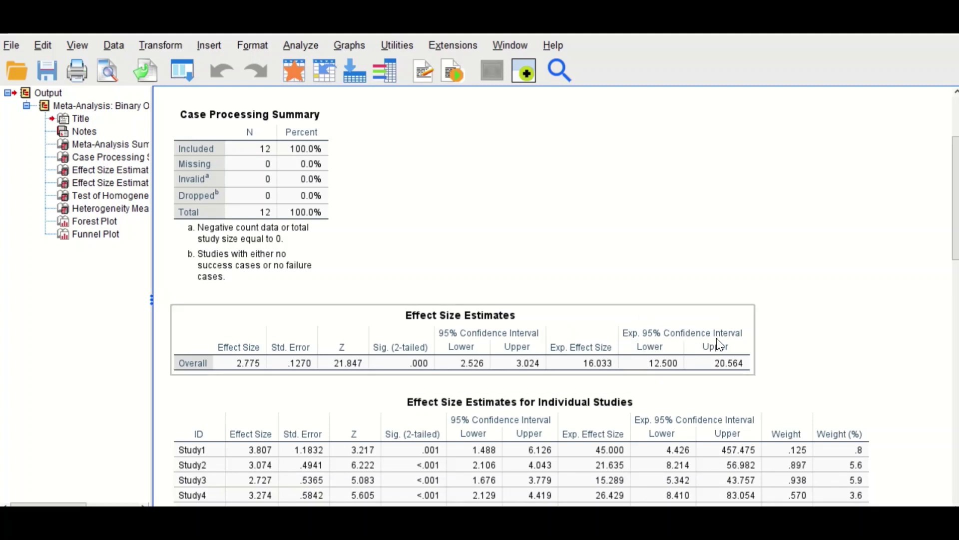
# - Examine the individual study effect sizes, the test of homogeneity and the heterogeneity measures
pyautogui.scroll(-10, 721, 337)
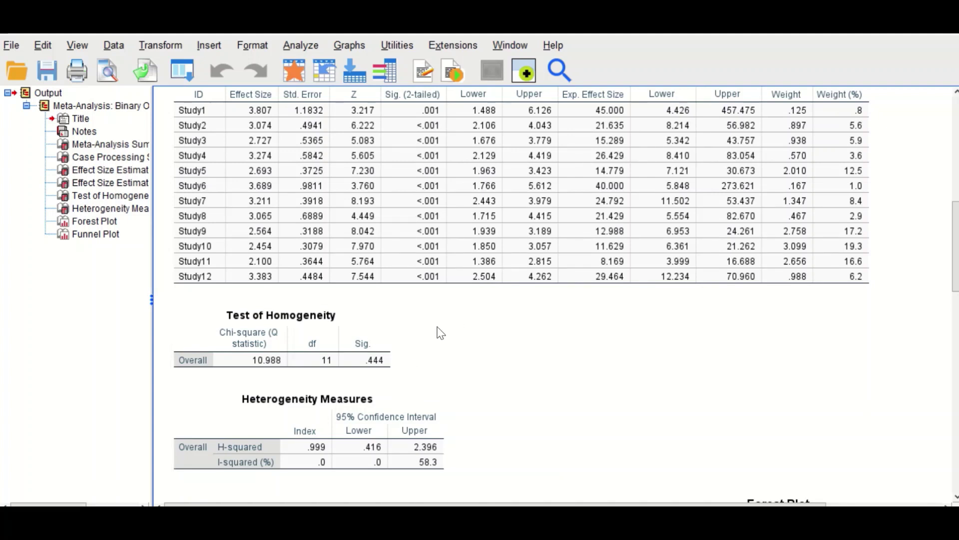
pyautogui.scroll(-3, 431, 342)
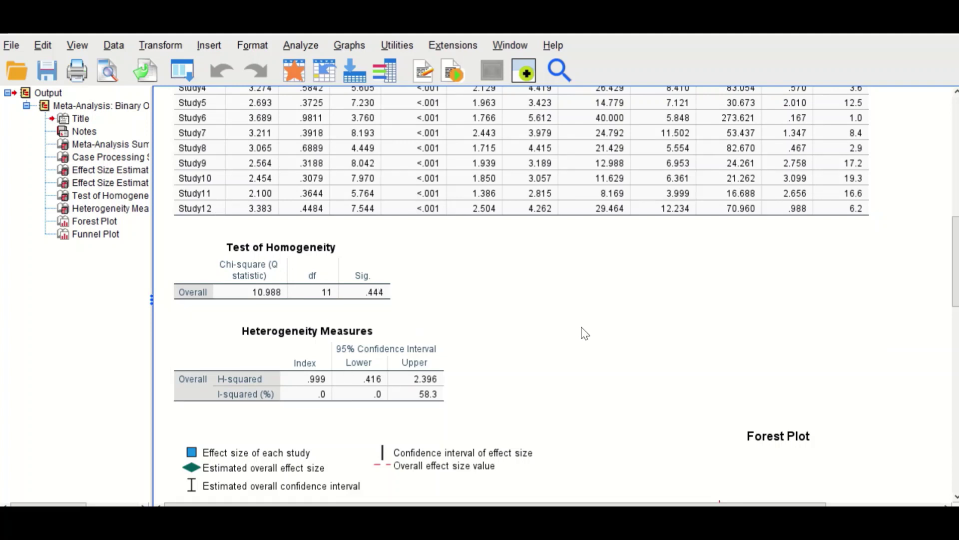
pyautogui.scroll(-3, 585, 333)
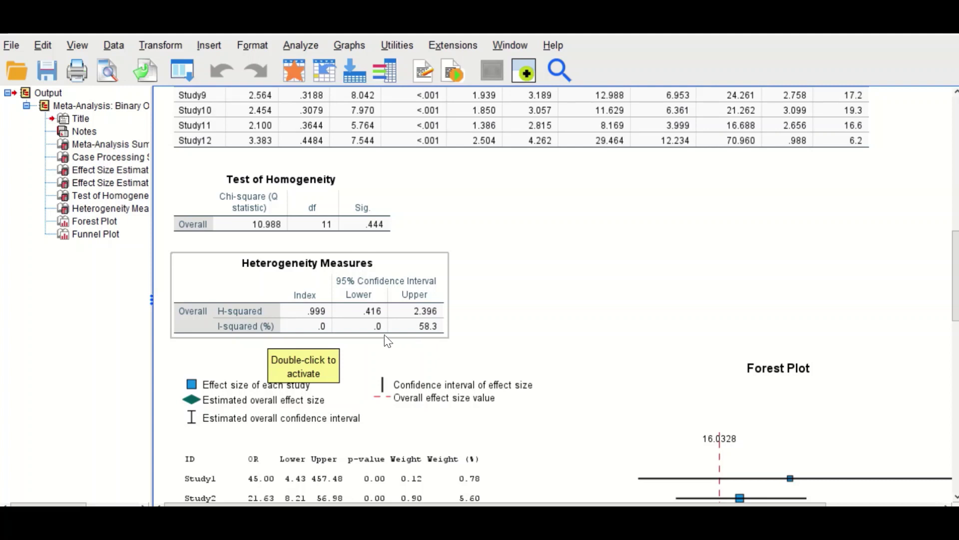
pyautogui.click(313, 345)
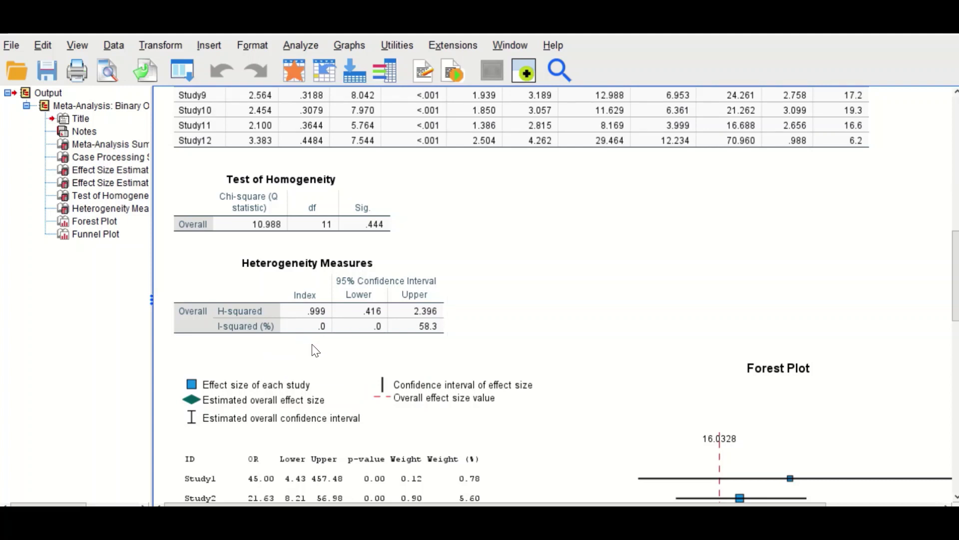
pyautogui.click(312, 329)
pyautogui.click(467, 326)
# - Examine the odds ratio forest plot, including its study weights, overall effect, confidence intervals and model annotations
pyautogui.scroll(-8, 610, 275)
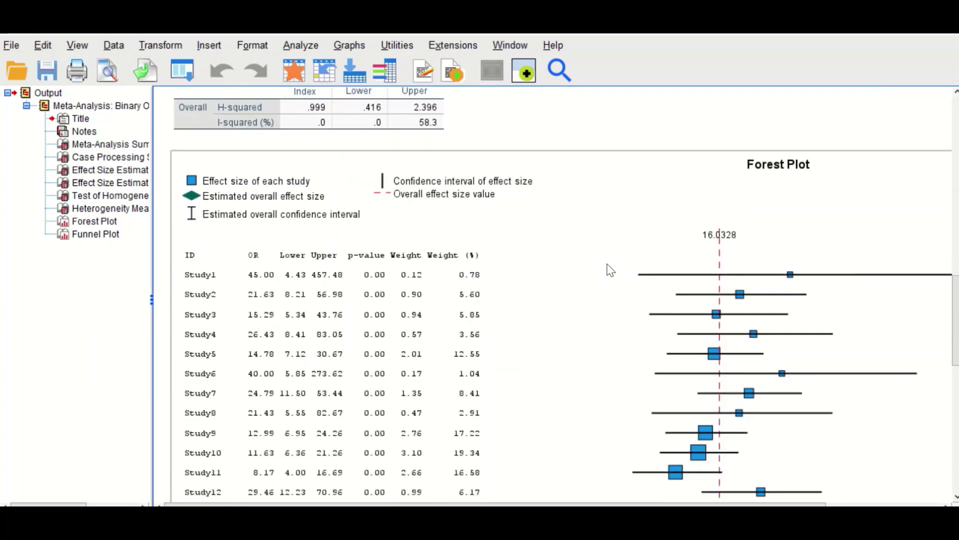
pyautogui.scroll(-3, 611, 270)
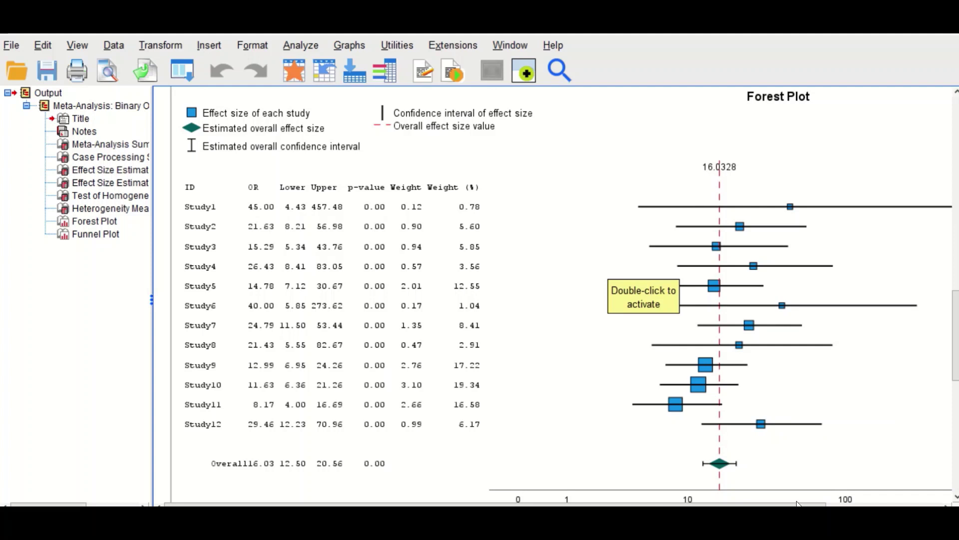
pyautogui.moveTo(799, 504); pyautogui.dragTo(591, 460)
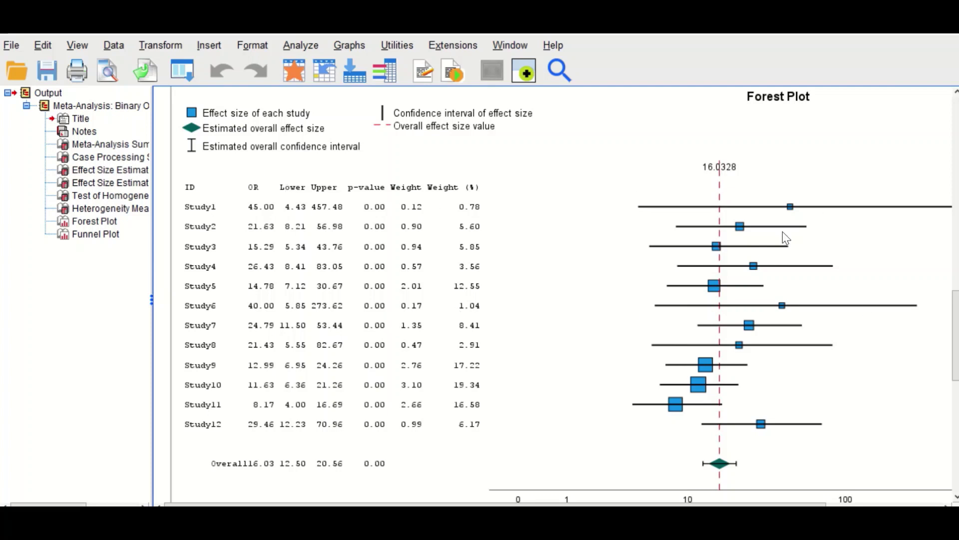
pyautogui.scroll(-5, 792, 246)
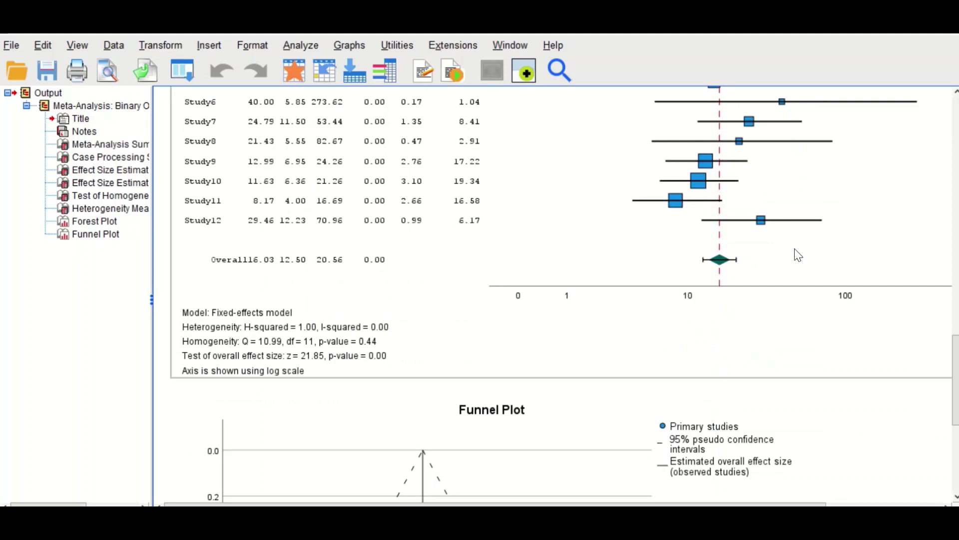
pyautogui.click(179, 340)
pyautogui.click(400, 210)
pyautogui.click(366, 346)
pyautogui.click(464, 300)
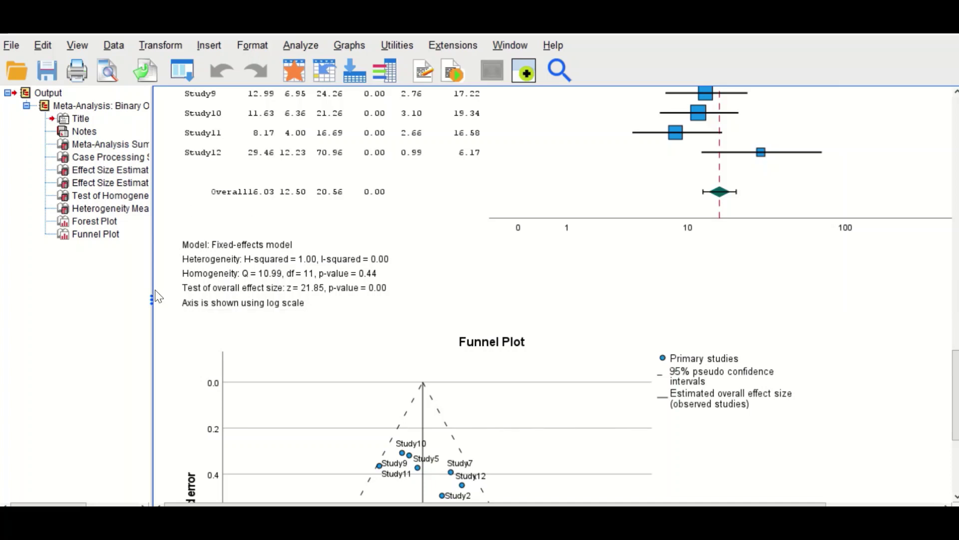
pyautogui.scroll(5, 460, 306)
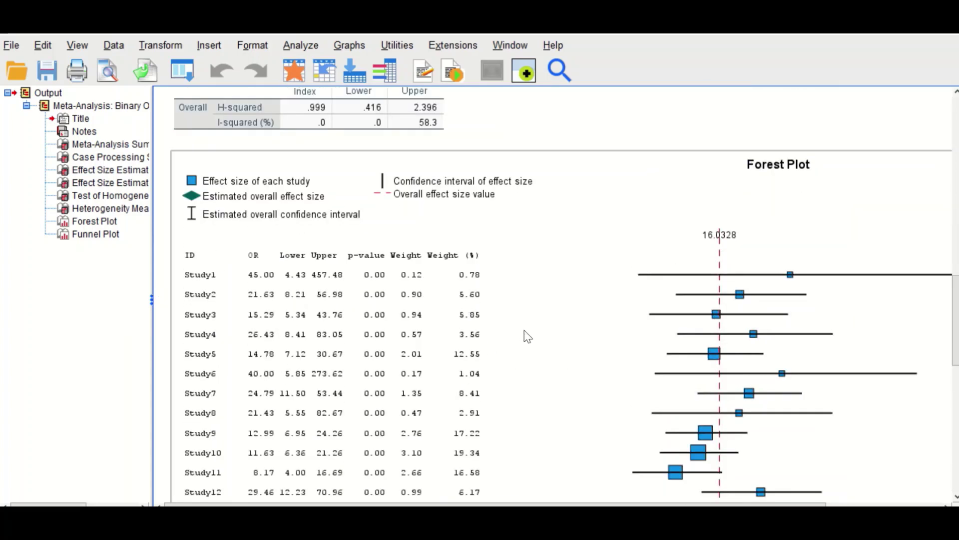
pyautogui.scroll(-2, 475, 316)
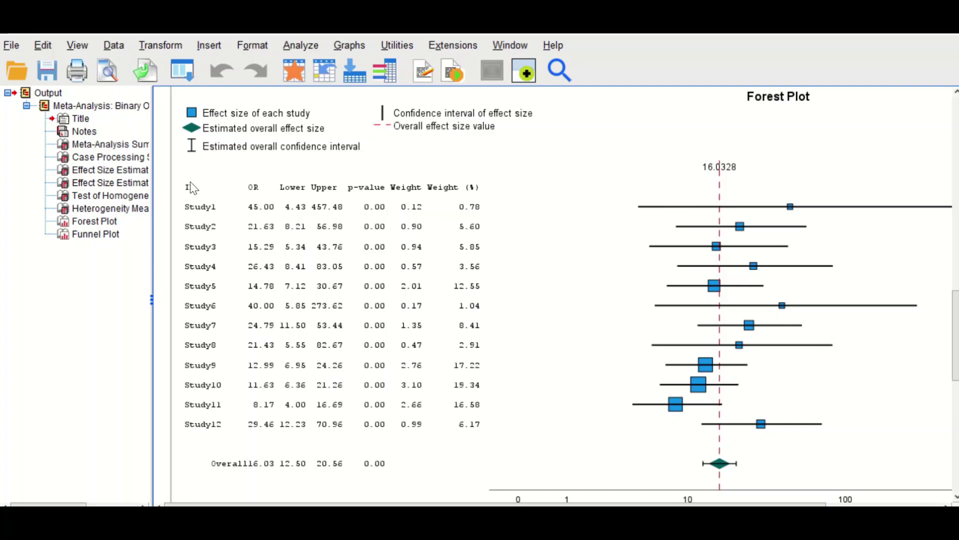
pyautogui.click(176, 218)
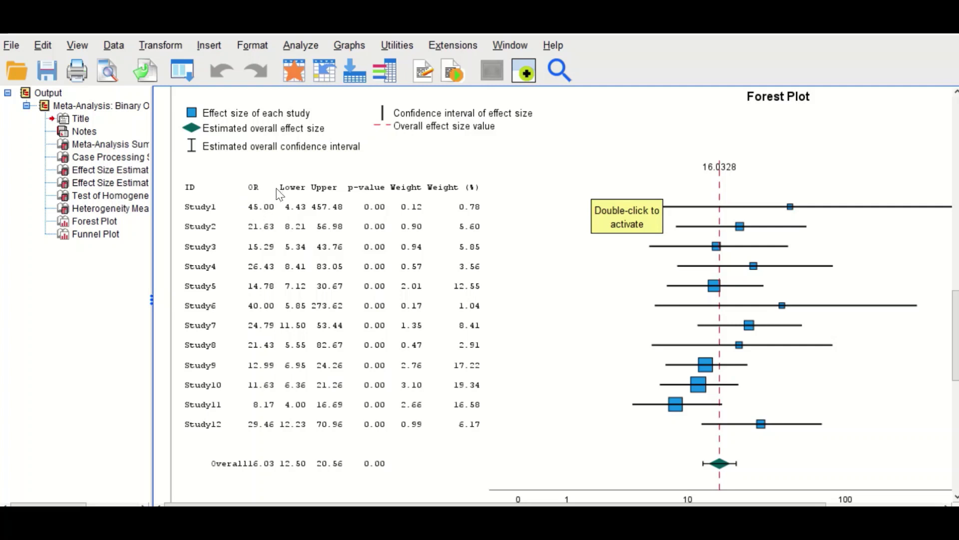
# - Reopen the binary meta-analysis, turn off the exponentiated form in the forest plot and rerun the analysis
pyautogui.click(182, 70)
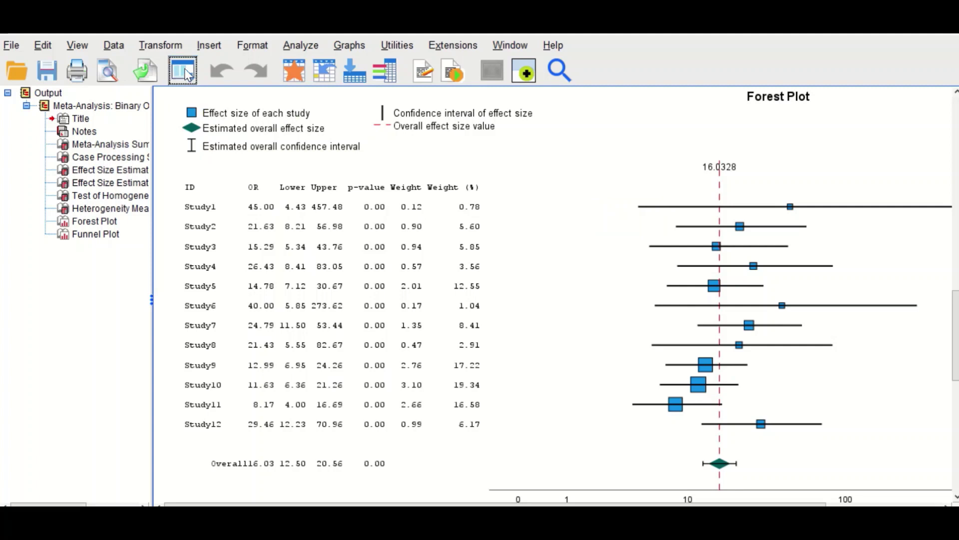
pyautogui.click(205, 98)
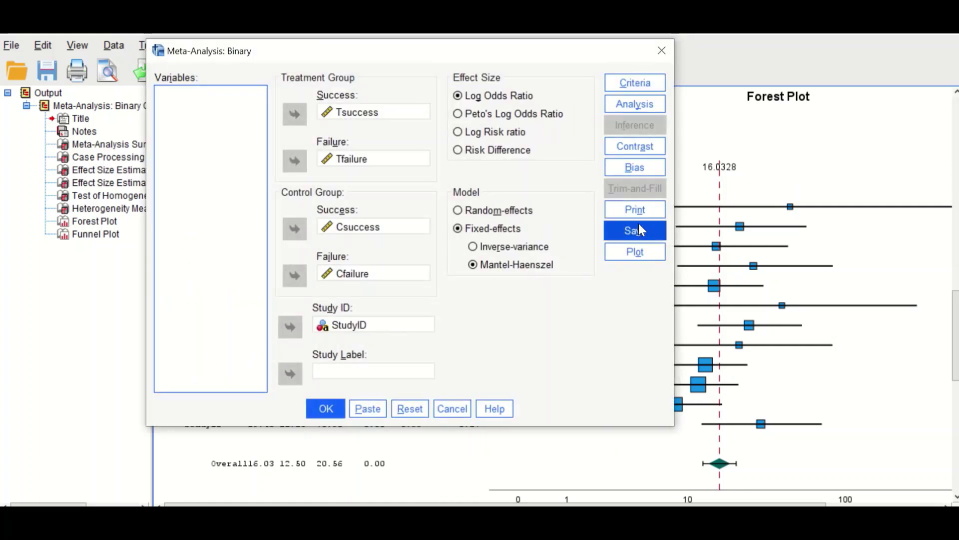
pyautogui.click(638, 250)
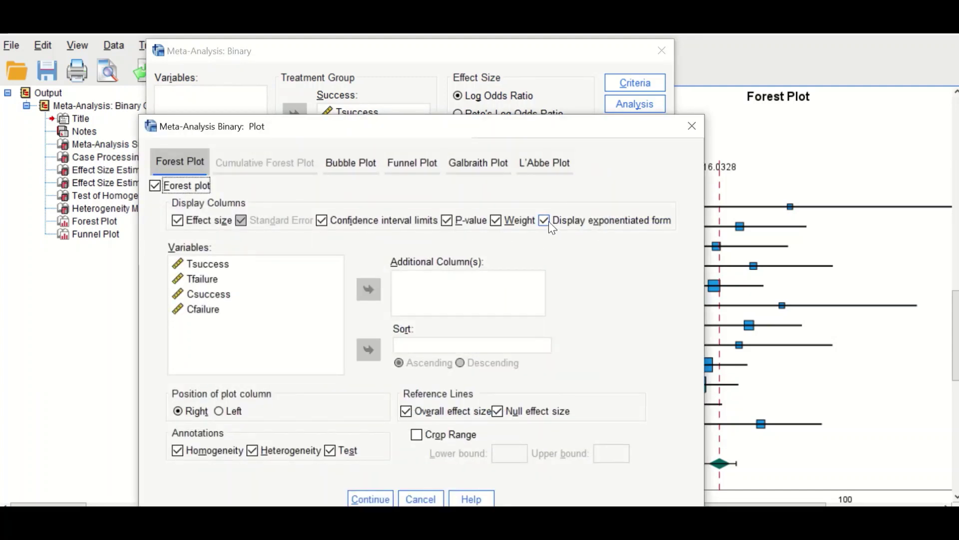
pyautogui.click(549, 223)
pyautogui.click(374, 499)
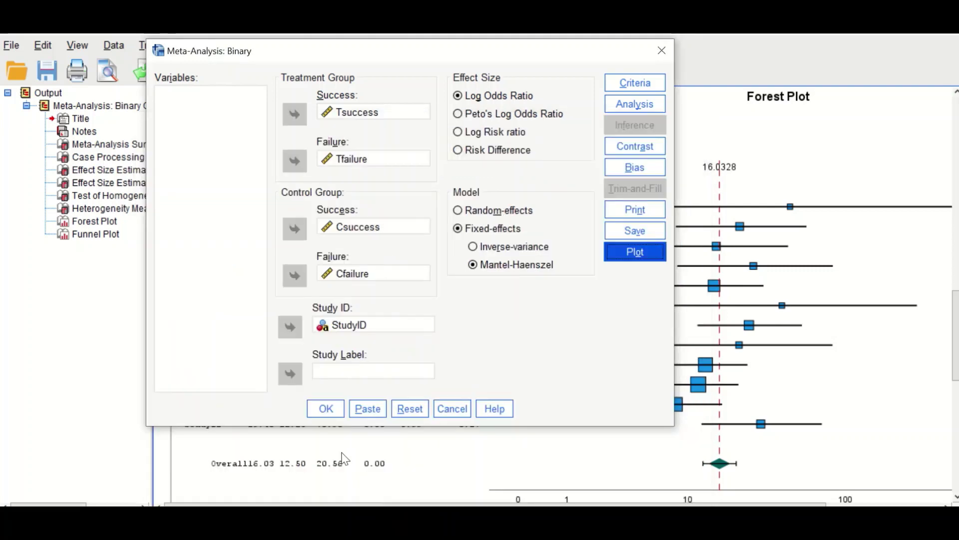
pyautogui.click(328, 404)
# - Examine the rerun analysis's forest plot of log odds ratios, including standard errors, confidence intervals and the overall effect
pyautogui.scroll(-20, 441, 300)
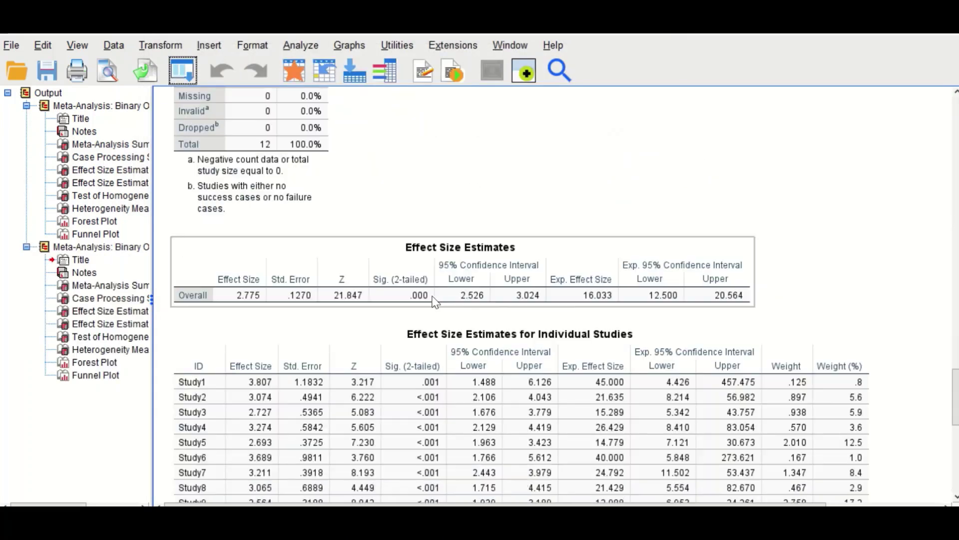
pyautogui.scroll(-5, 448, 317)
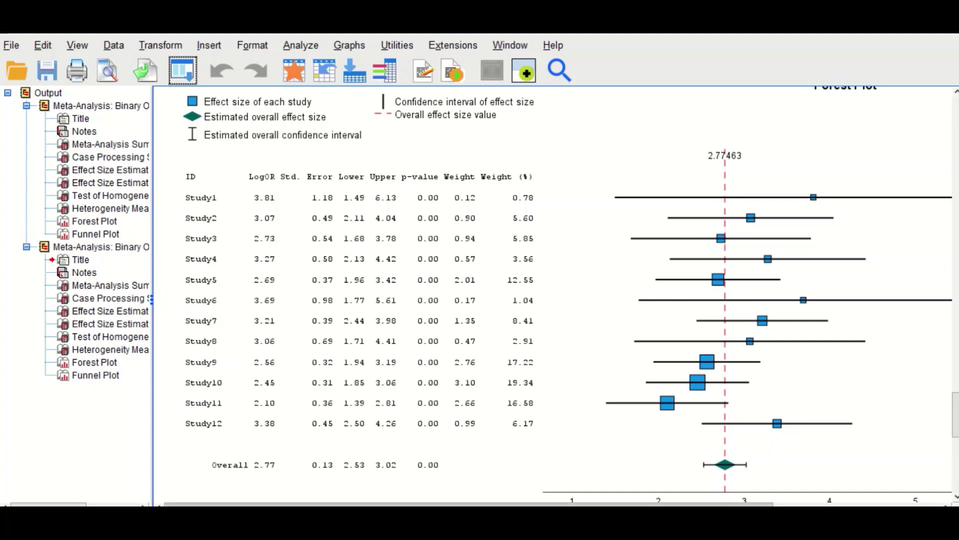
pyautogui.hscroll(2, 560, 270)
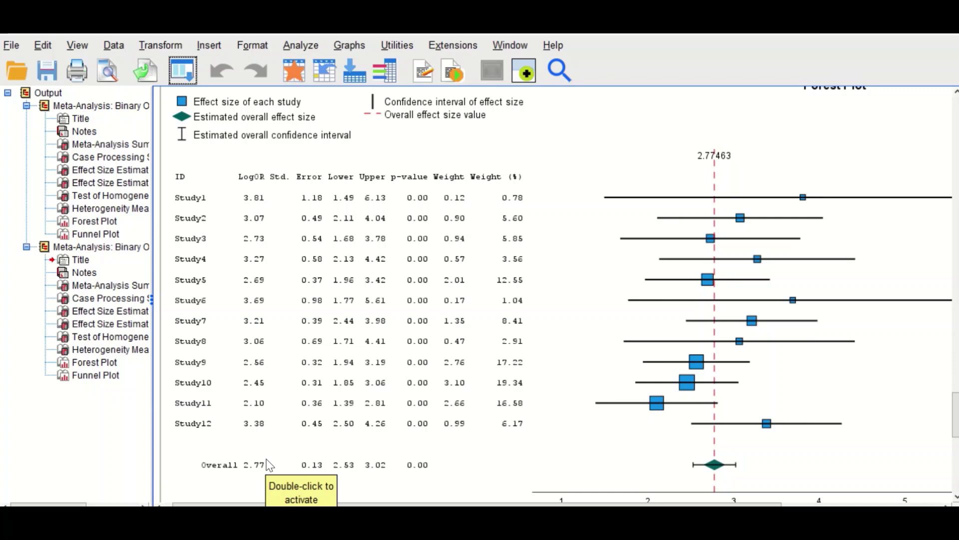
pyautogui.moveTo(712, 504); pyautogui.dragTo(816, 504)
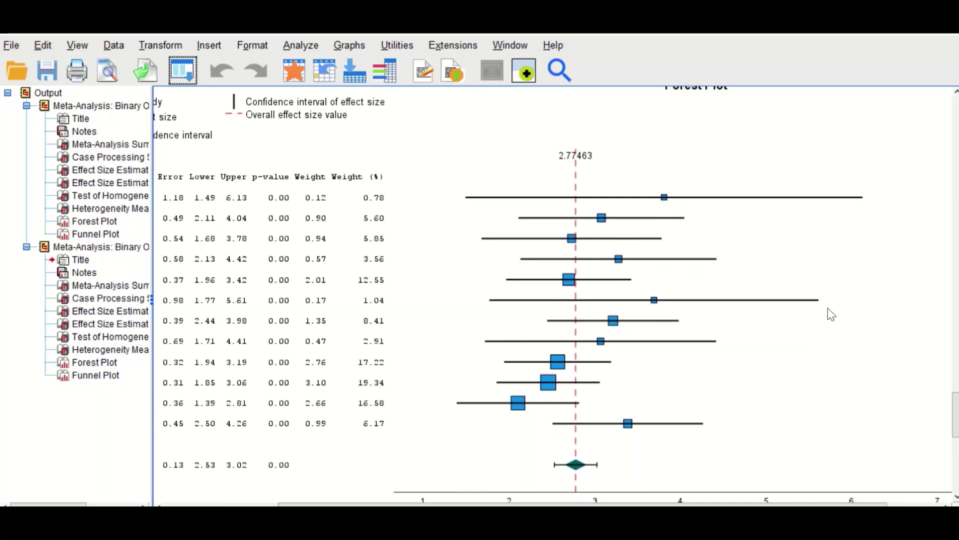
pyautogui.scroll(-3, 831, 310)
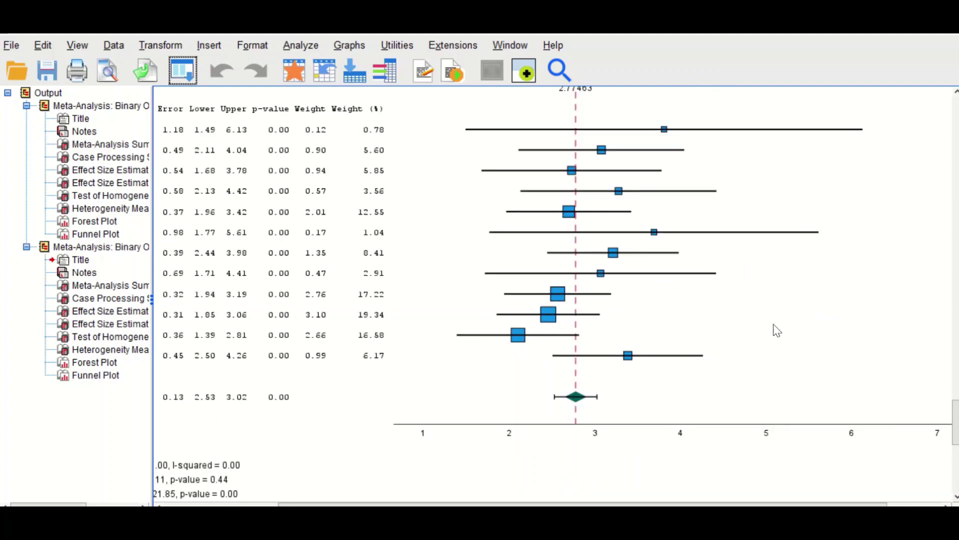
pyautogui.scroll(12, 776, 329)
pyautogui.scroll(-6, 777, 328)
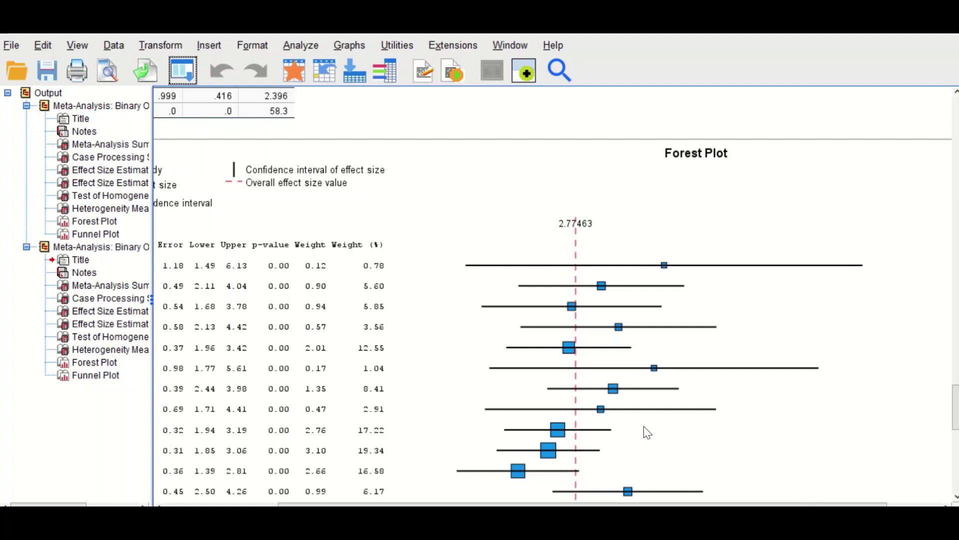
pyautogui.scroll(-3, 640, 326)
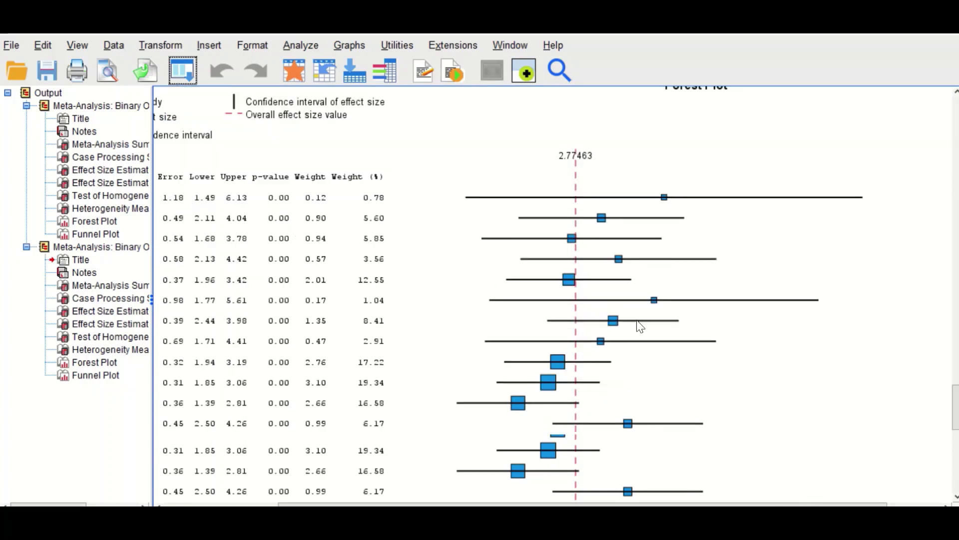
pyautogui.scroll(-3, 640, 326)
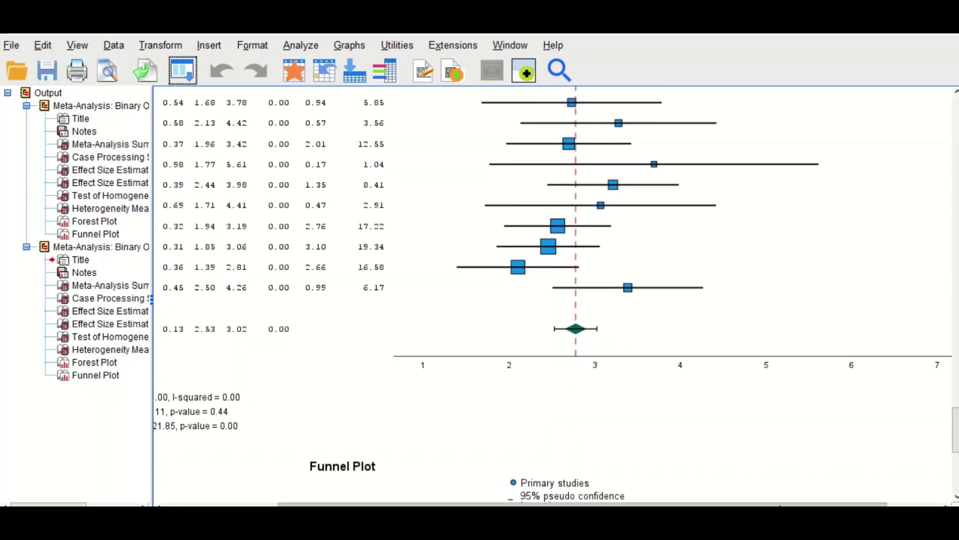
# - Compare each study's log odds ratio, confidence limits and weight with its marker and interval line in the forest plot
pyautogui.hscroll(-5, 640, 326)
pyautogui.scroll(6, 799, 339)
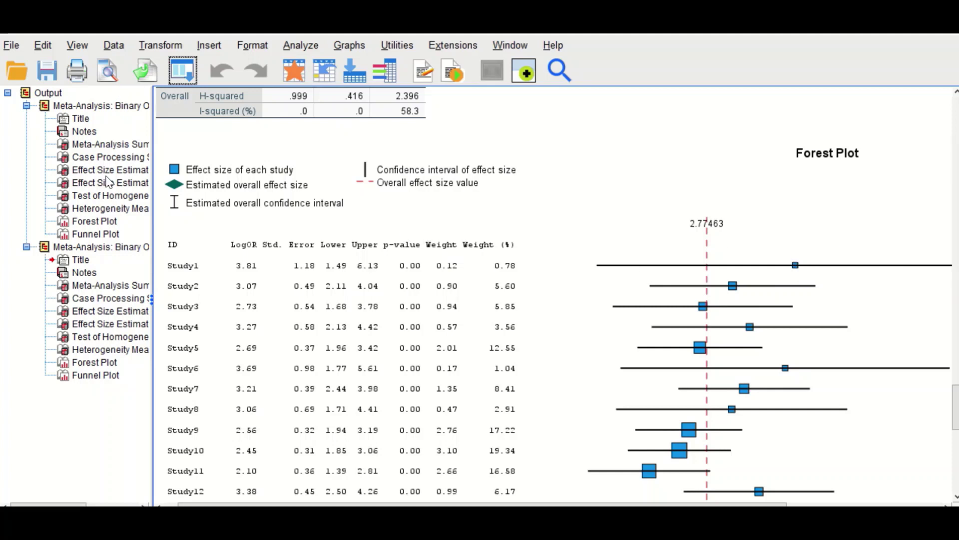
pyautogui.scroll(-3, 709, 400)
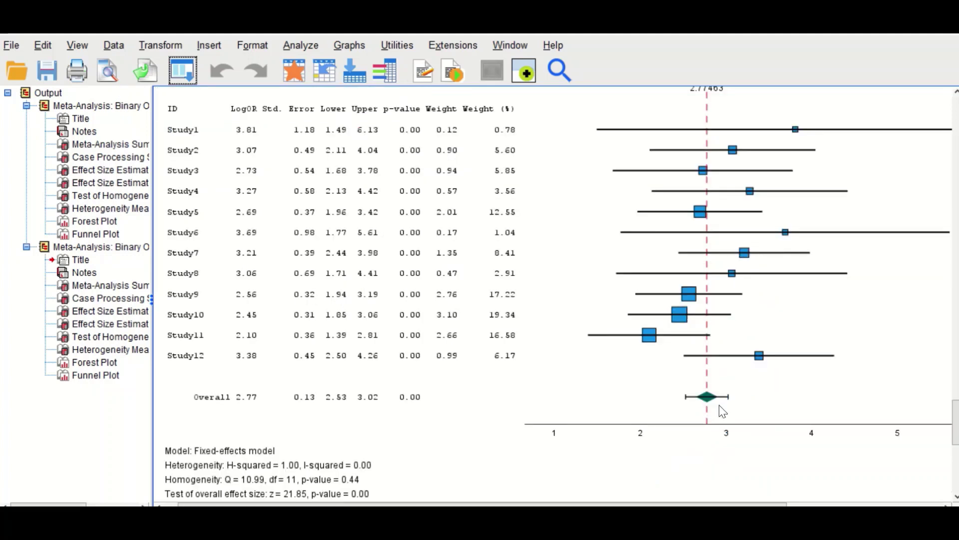
pyautogui.scroll(-2, 713, 399)
pyautogui.scroll(4, 709, 394)
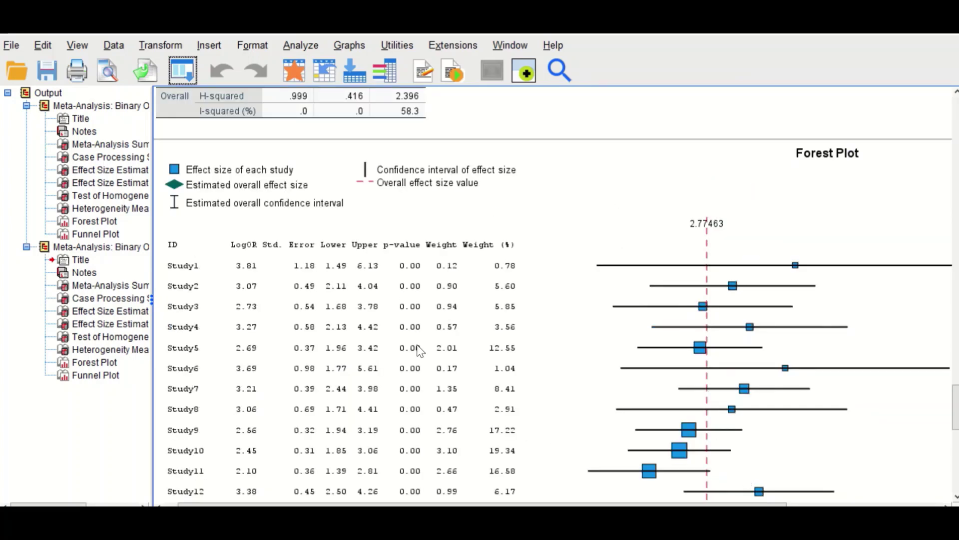
pyautogui.scroll(-2, 648, 261)
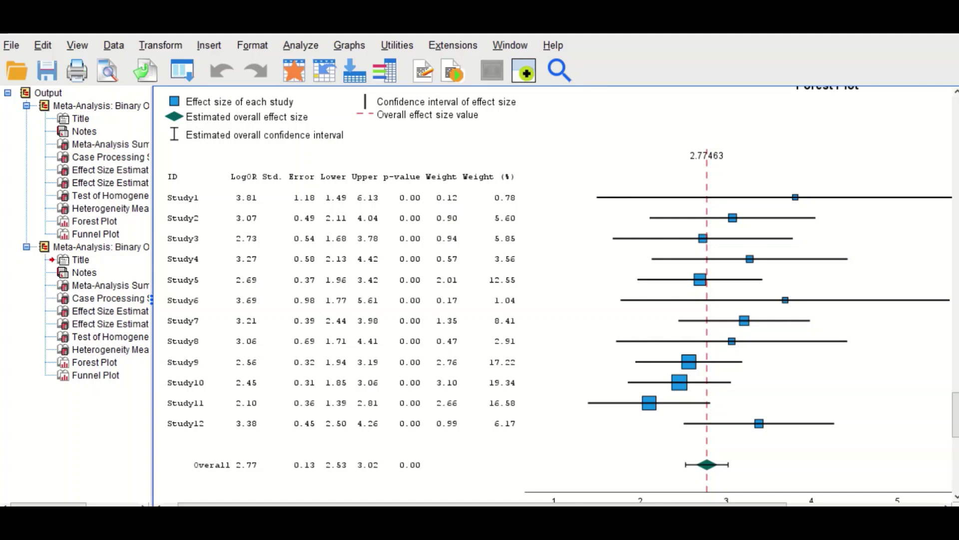
pyautogui.hscroll(2, 552, 281)
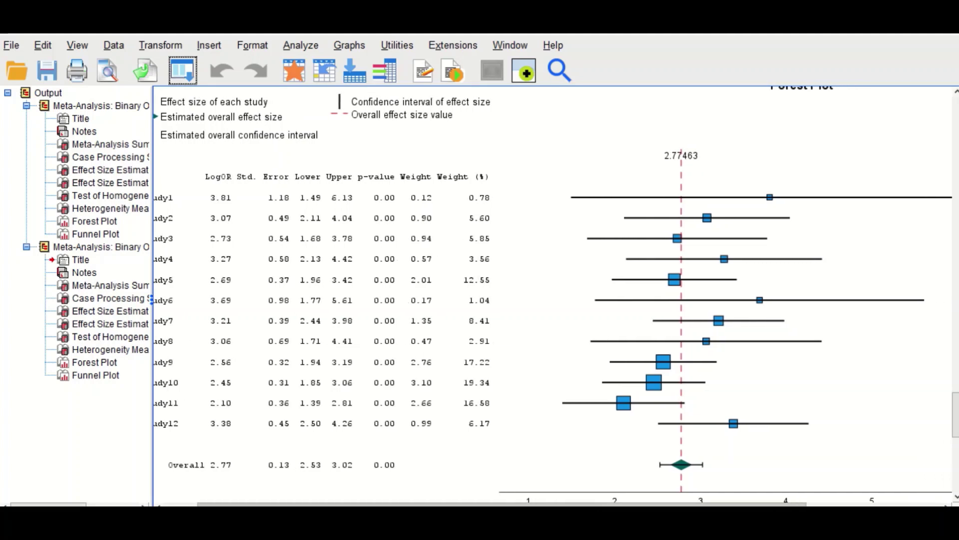
pyautogui.hscroll(4, 611, 500)
pyautogui.hscroll(1, 796, 204)
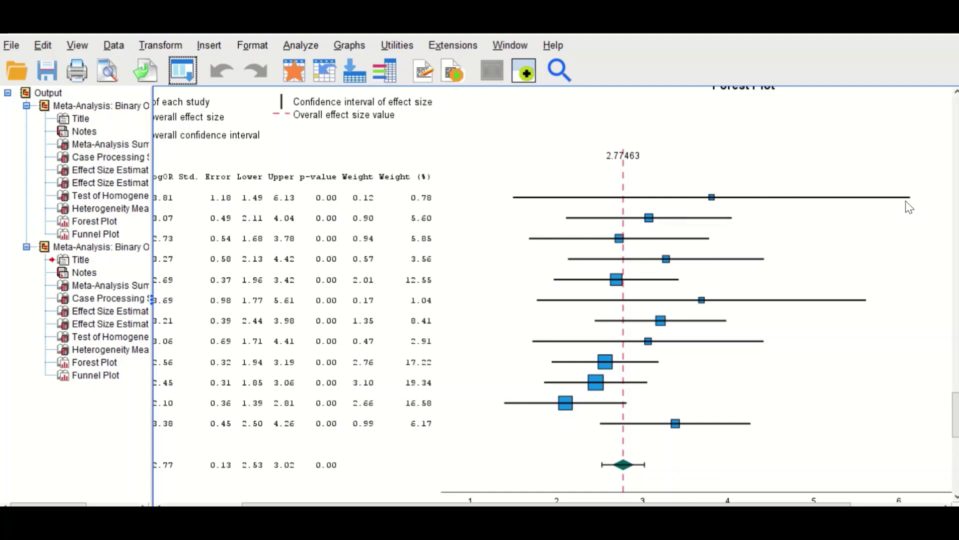
# - Examine the overall effect diamond and the dashed reference line against the individual studies' confidence intervals along the effect axis
pyautogui.scroll(-3, 595, 377)
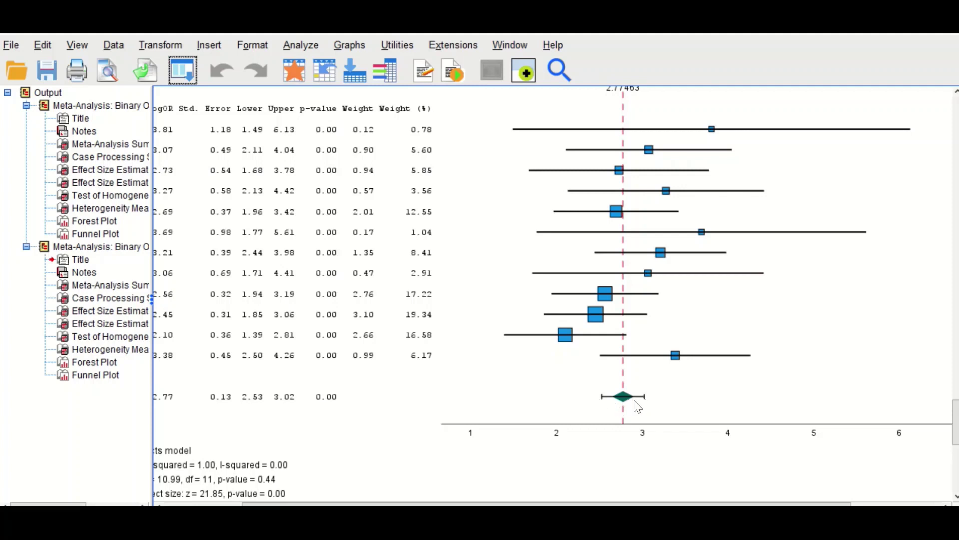
pyautogui.scroll(3, 618, 405)
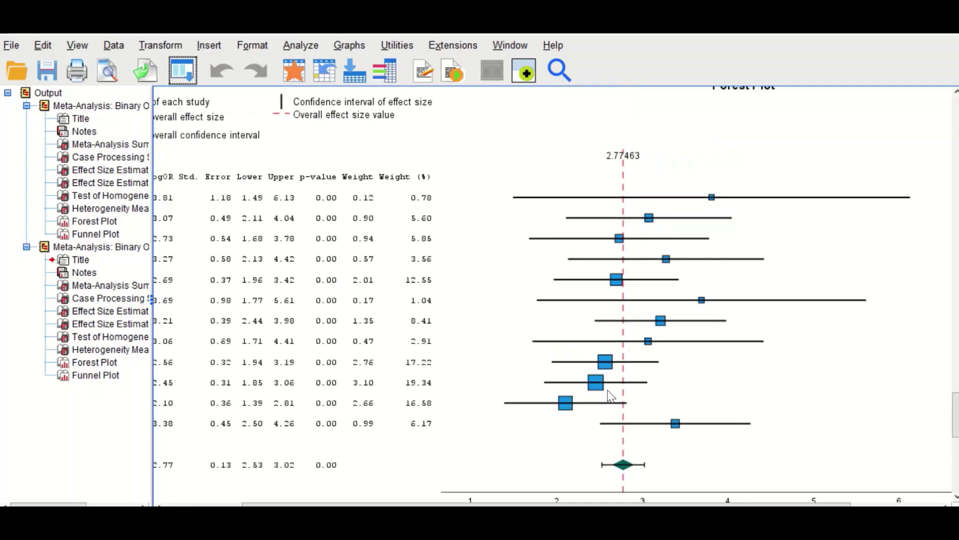
pyautogui.scroll(-2, 783, 464)
pyautogui.scroll(-3, 628, 400)
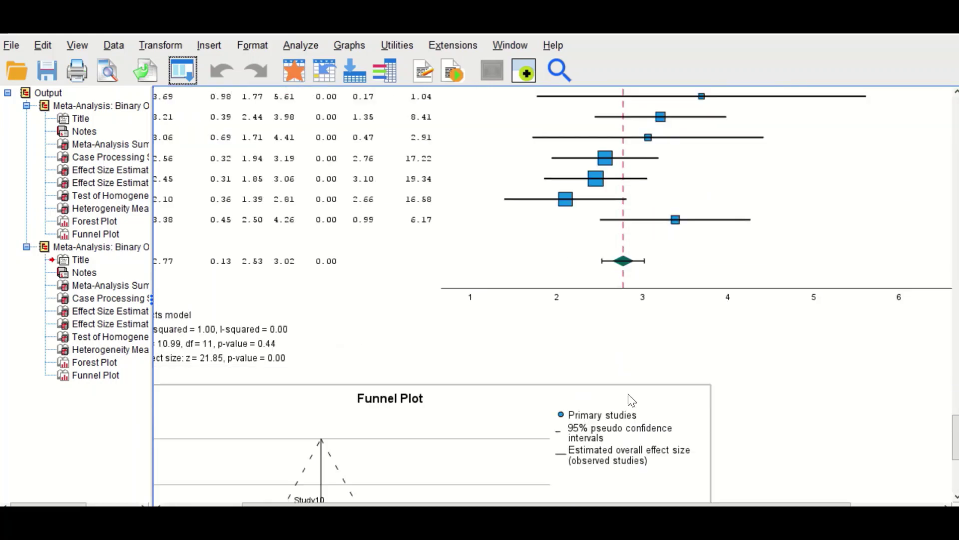
pyautogui.scroll(2, 621, 219)
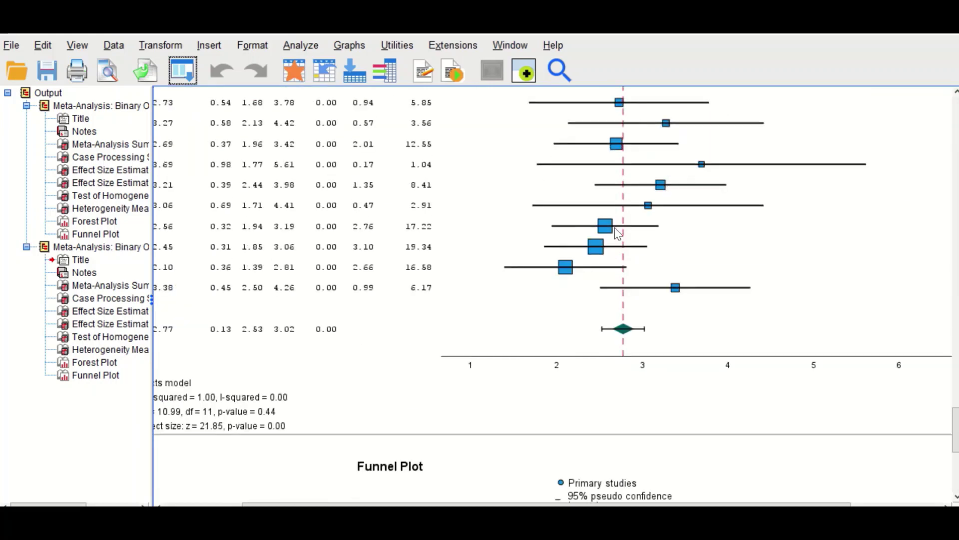
pyautogui.scroll(1, 620, 214)
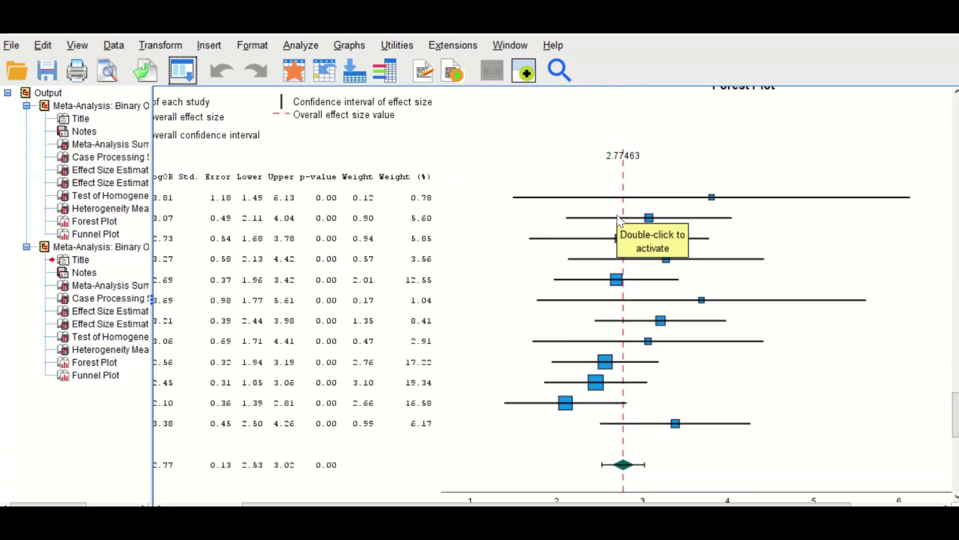
pyautogui.scroll(-2, 617, 370)
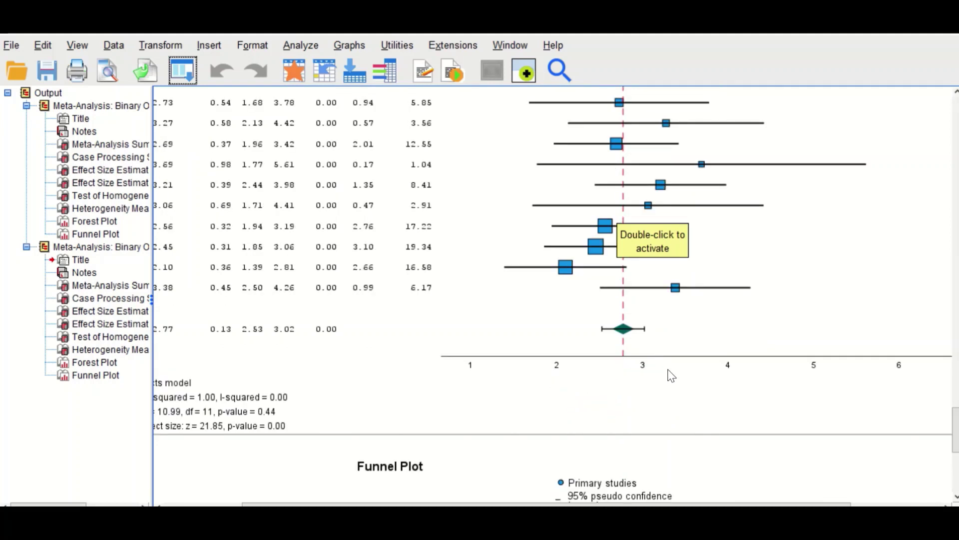
pyautogui.scroll(1, 706, 380)
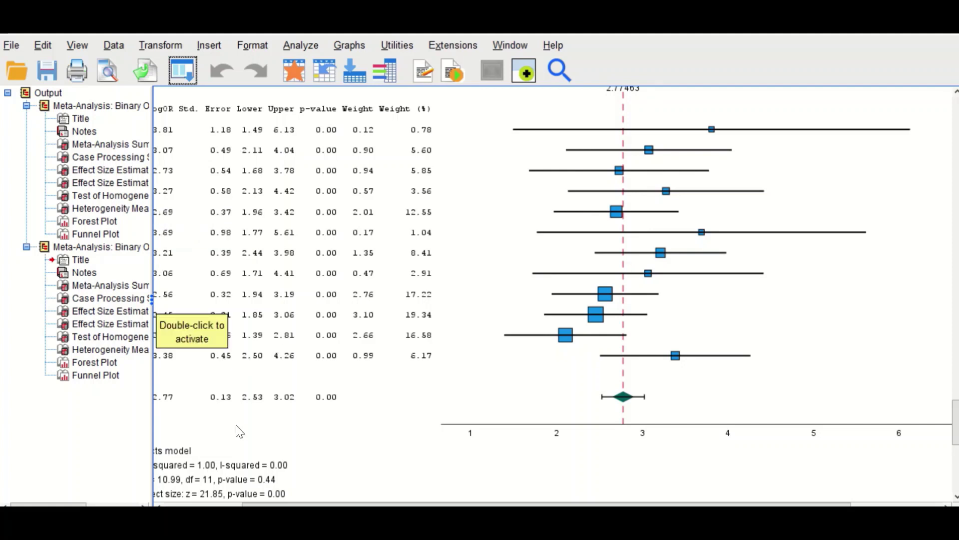
pyautogui.moveTo(510, 503); pyautogui.dragTo(622, 505)
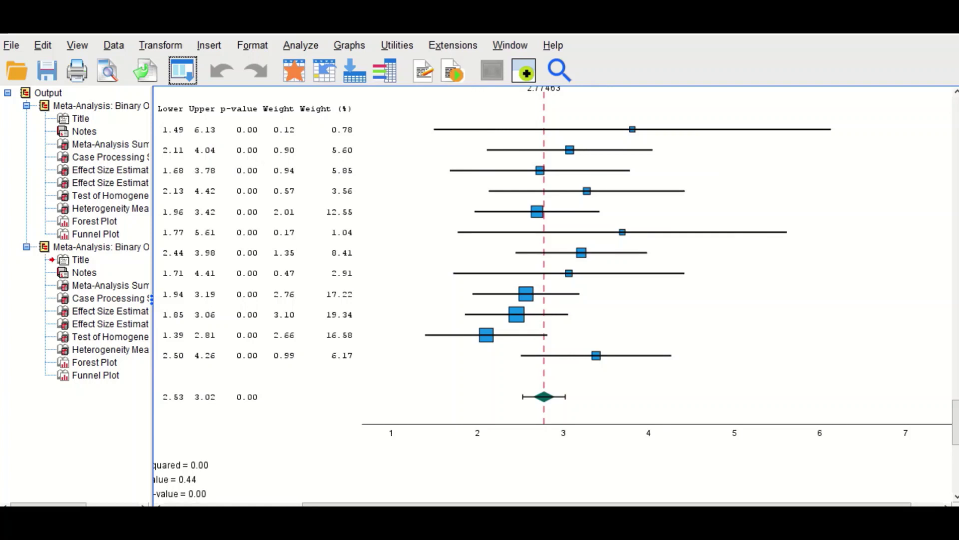
# - Review the forest plot from its legend to the overall row, relating the percentage weights to the marker sizes
pyautogui.scroll(3, 742, 423)
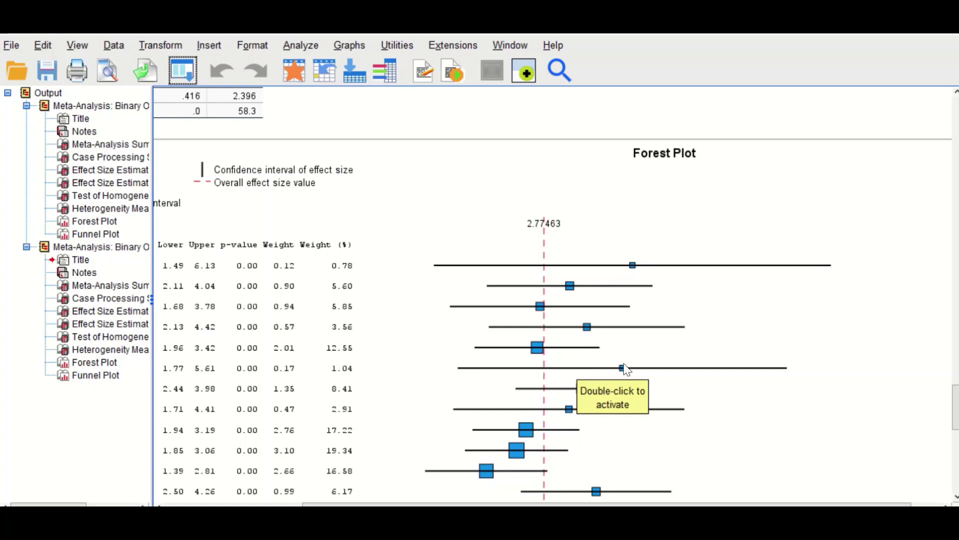
pyautogui.hscroll(-1, 719, 497)
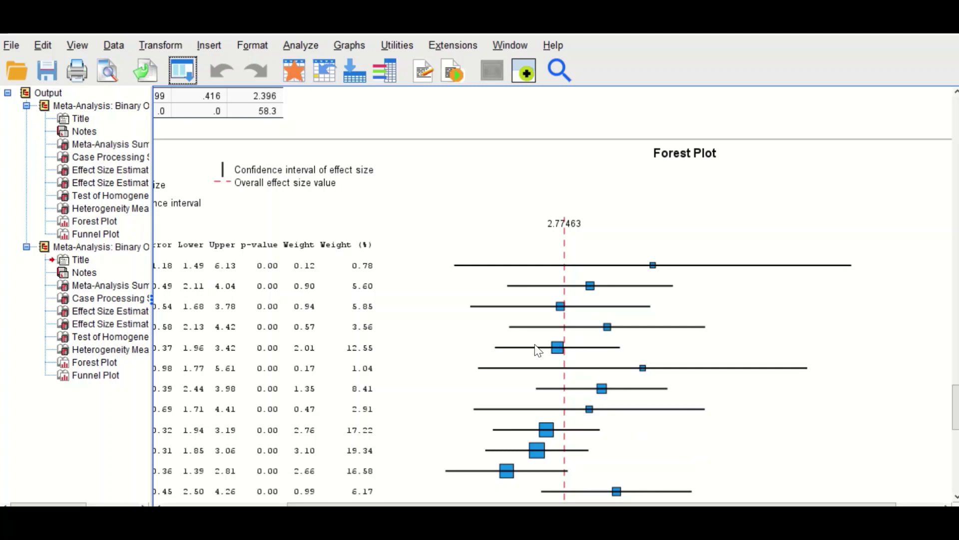
pyautogui.moveTo(824, 503); pyautogui.dragTo(702, 503)
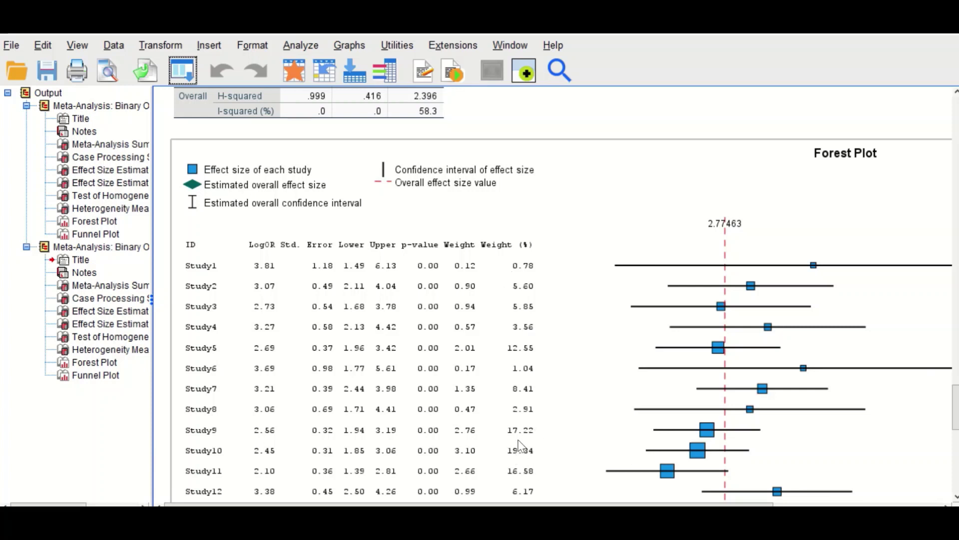
pyautogui.scroll(-2, 518, 456)
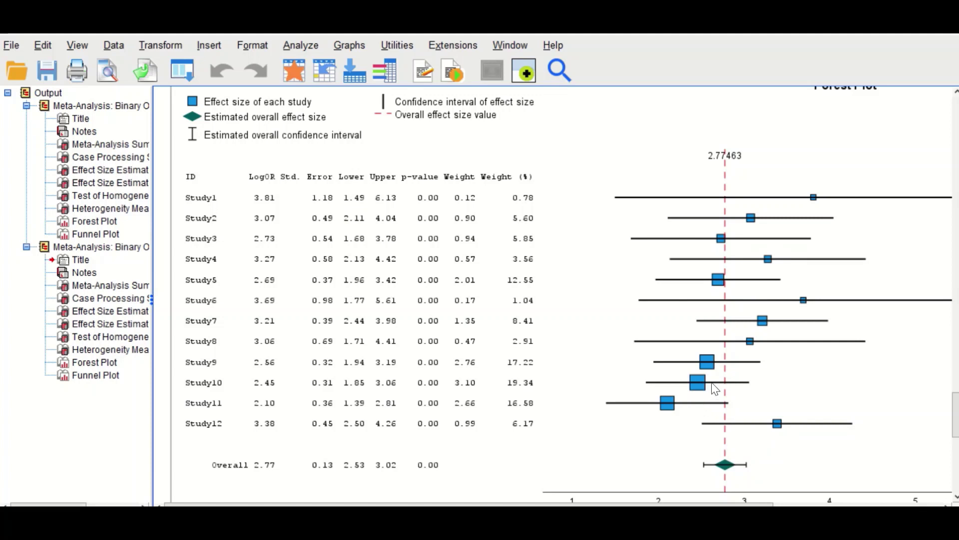
pyautogui.scroll(-3, 772, 401)
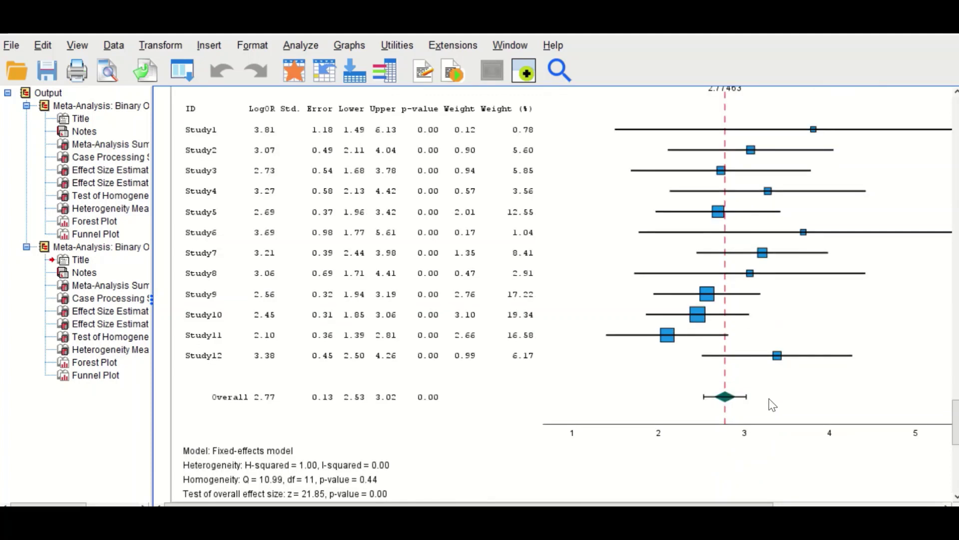
pyautogui.hscroll(5, 628, 465)
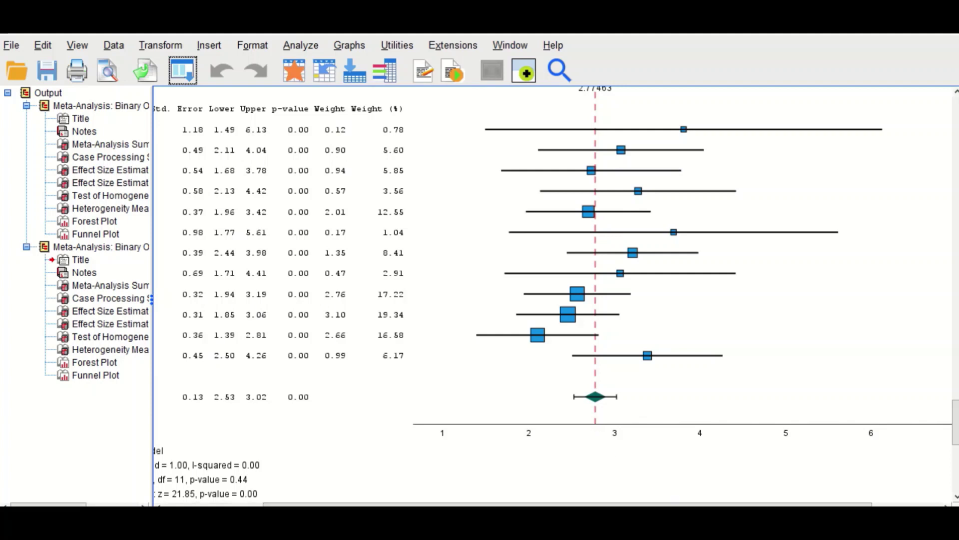
pyautogui.hscroll(-5, 554, 295)
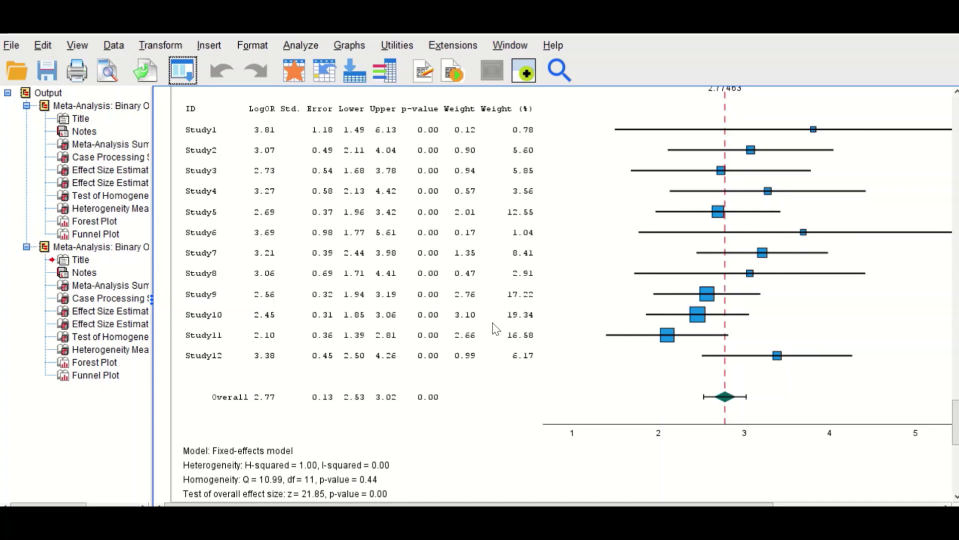
# - Read the model, heterogeneity, homogeneity and overall effect size test annotations beneath the forest plot
pyautogui.scroll(-3, 494, 327)
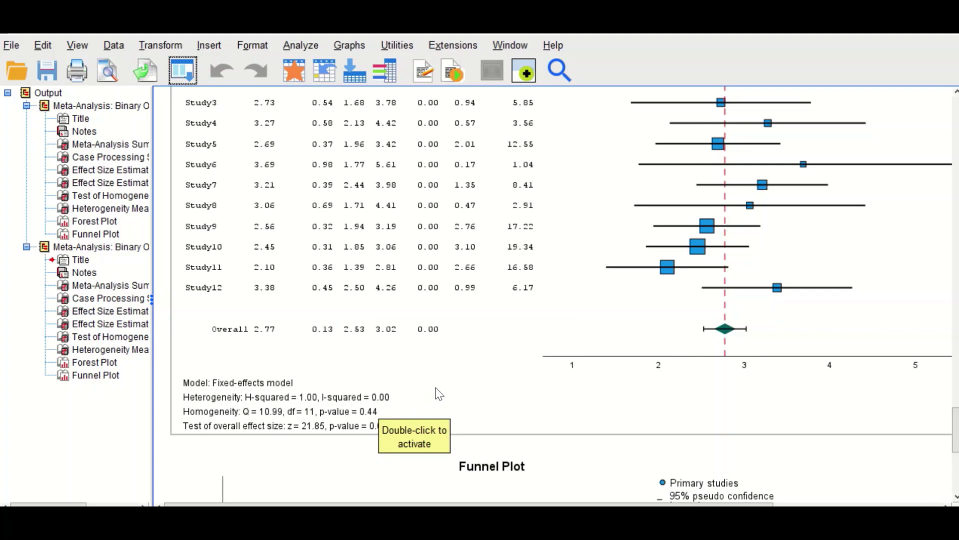
pyautogui.scroll(-3, 439, 394)
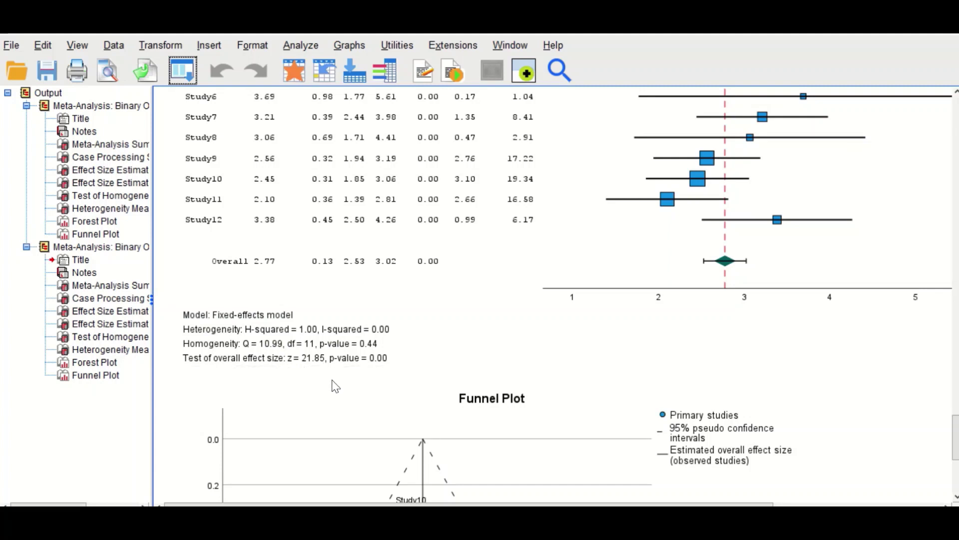
pyautogui.click(364, 367)
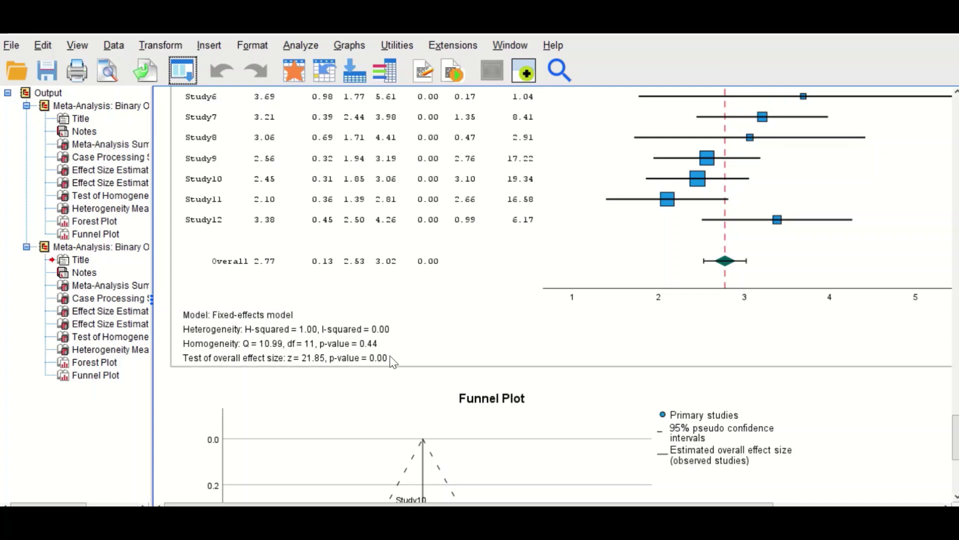
pyautogui.click(434, 373)
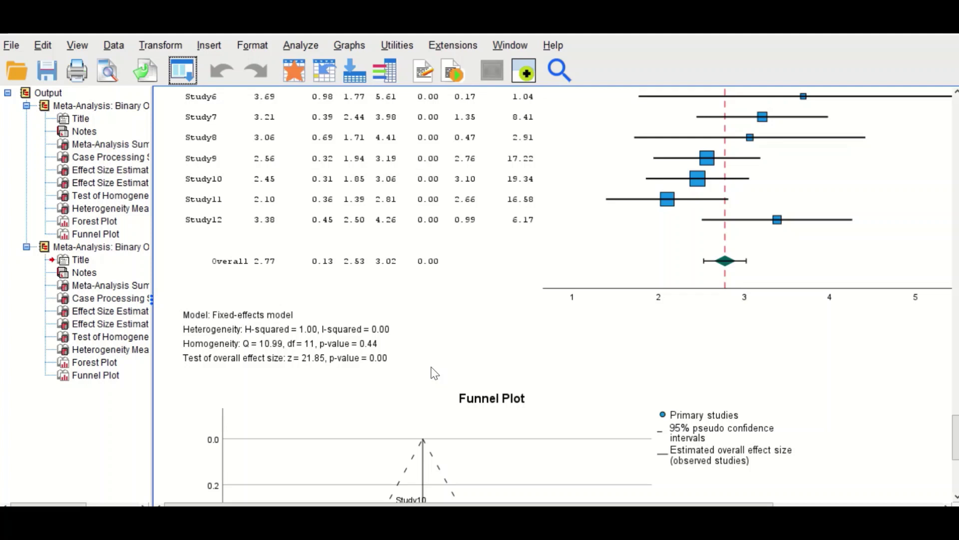
pyautogui.click(392, 356)
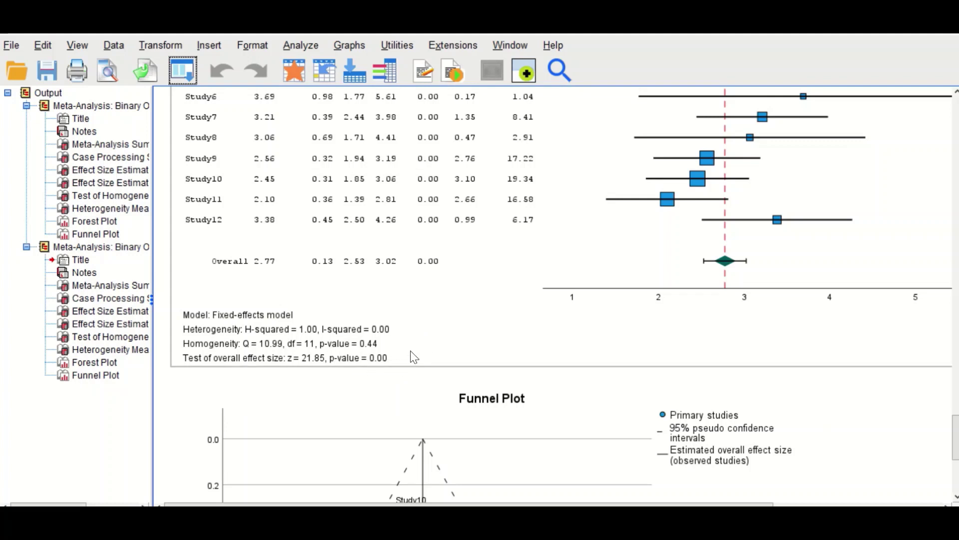
# - Examine the funnel plot of log odds ratio against standard error for the distribution of the primary studies
pyautogui.scroll(-3, 463, 354)
pyautogui.click(462, 339)
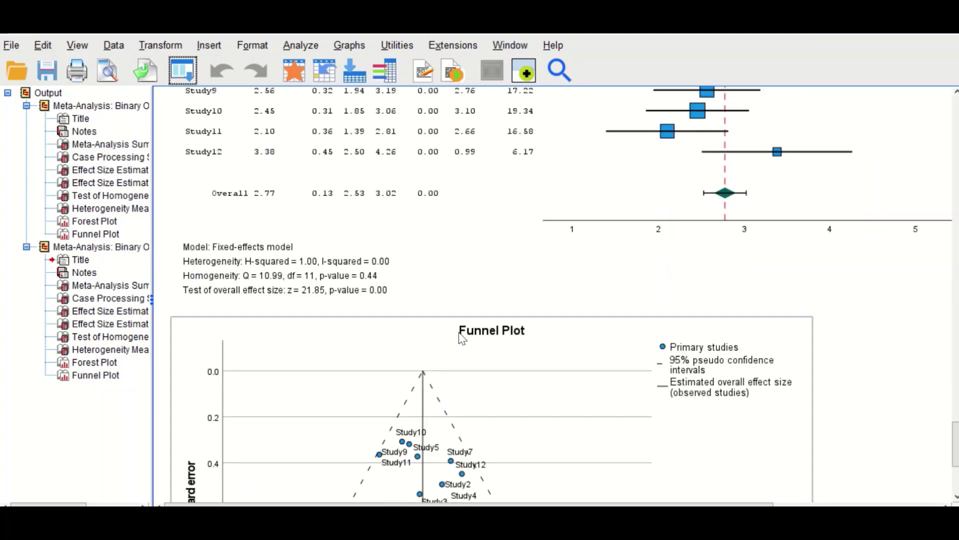
pyautogui.scroll(-9, 612, 407)
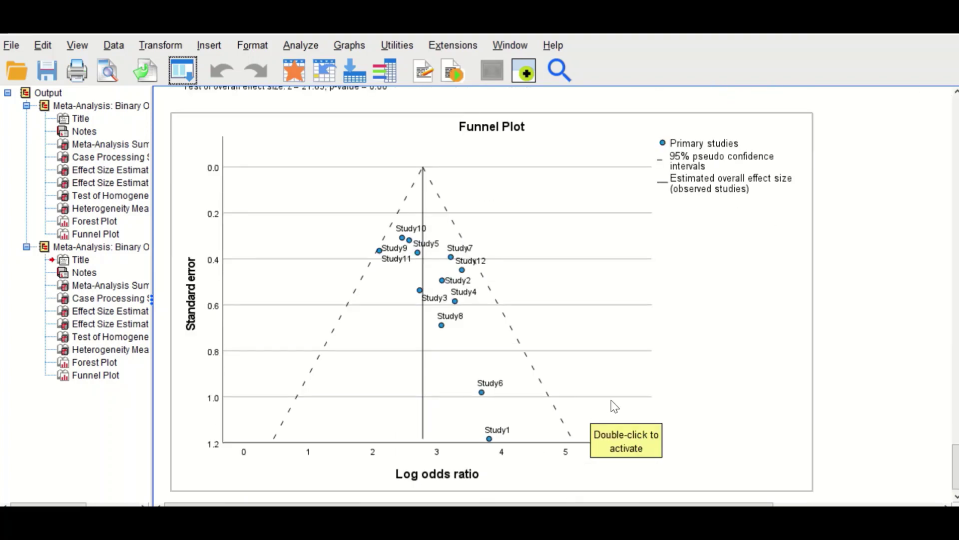
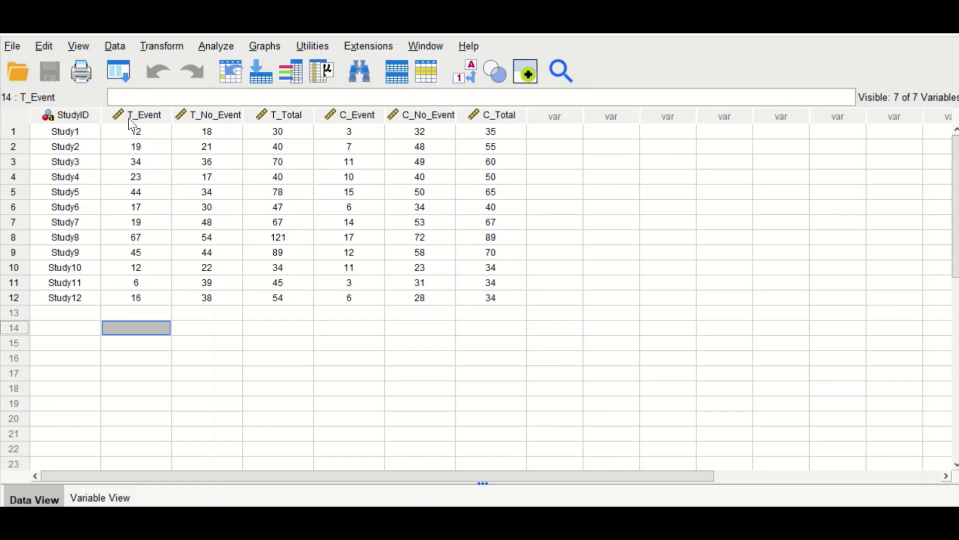
# - Open the binary-outcomes raw data meta-analysis for the treatment and control event dataset and reposition its dialog over the data
pyautogui.moveTo(133, 124)
pyautogui.click(227, 47)
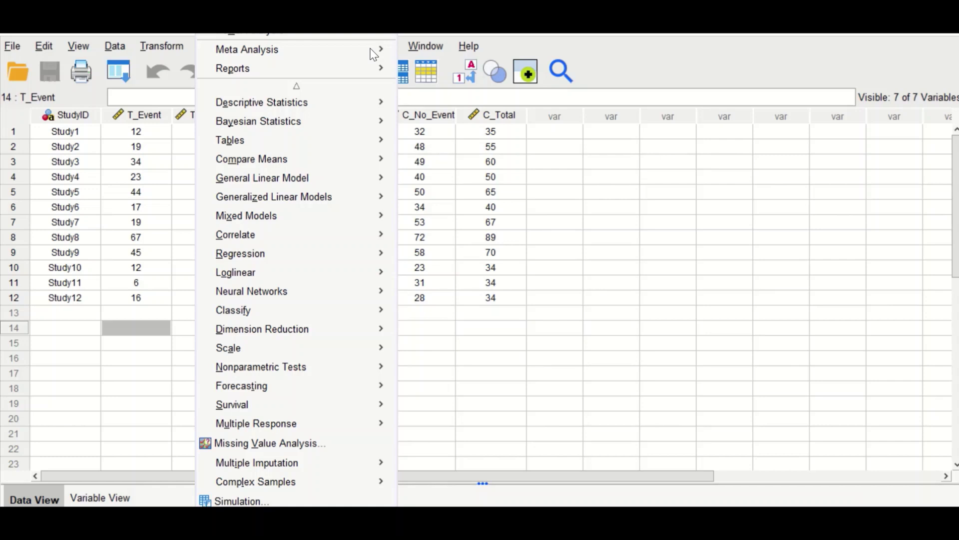
pyautogui.click(256, 49)
pyautogui.click(471, 52)
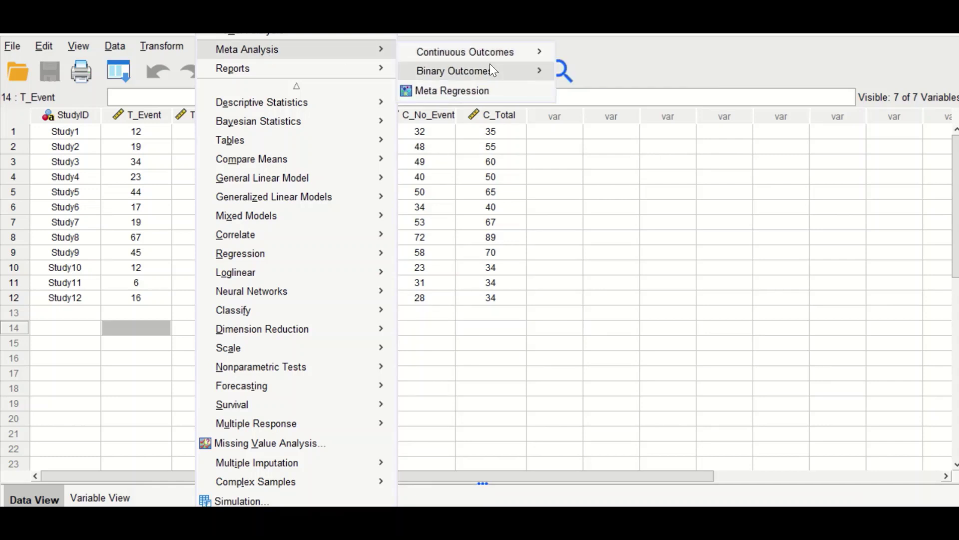
pyautogui.moveTo(493, 72)
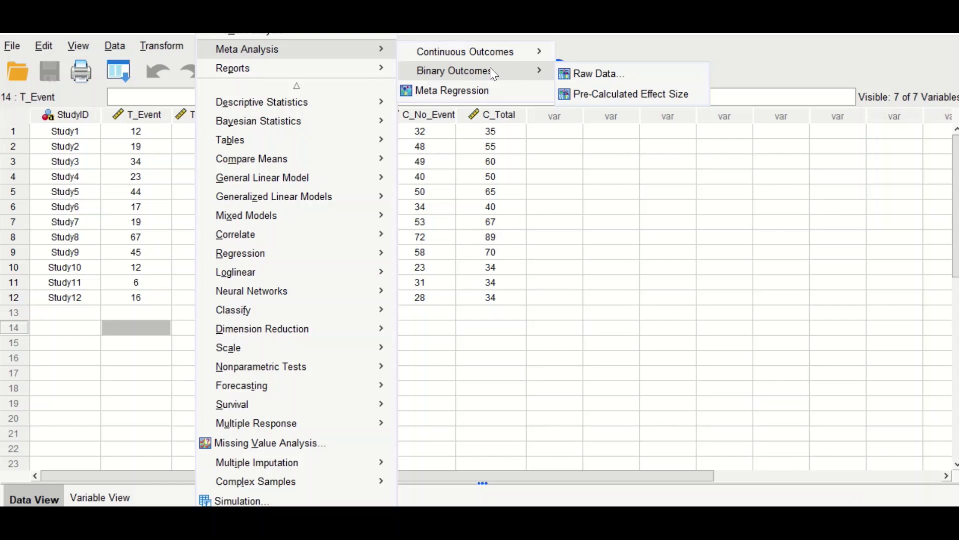
pyautogui.click(613, 78)
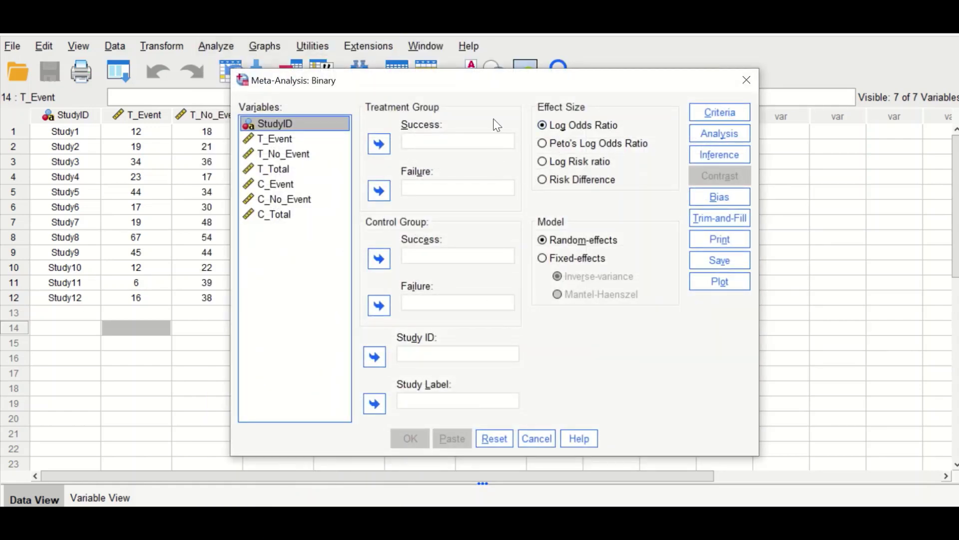
pyautogui.moveTo(500, 87); pyautogui.dragTo(402, 50)
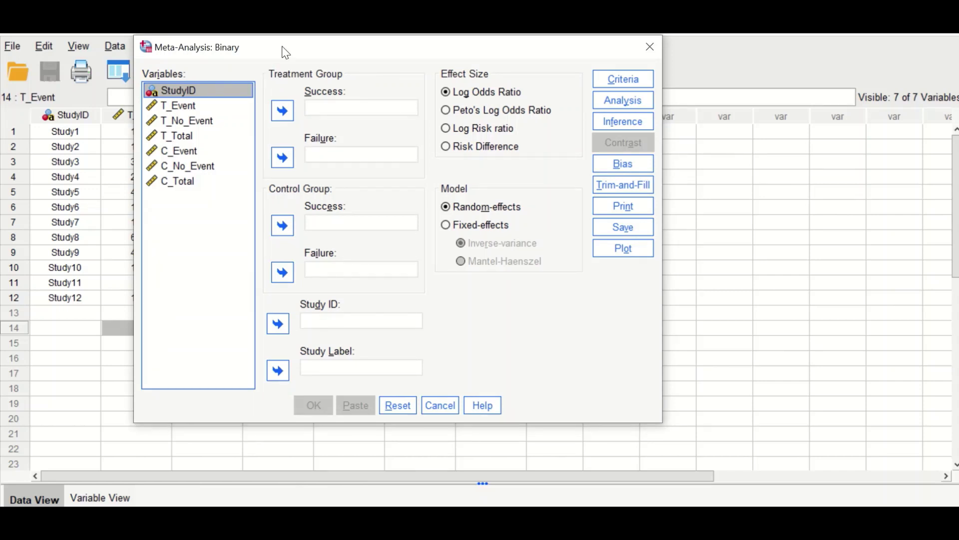
pyautogui.moveTo(286, 53); pyautogui.dragTo(255, 66)
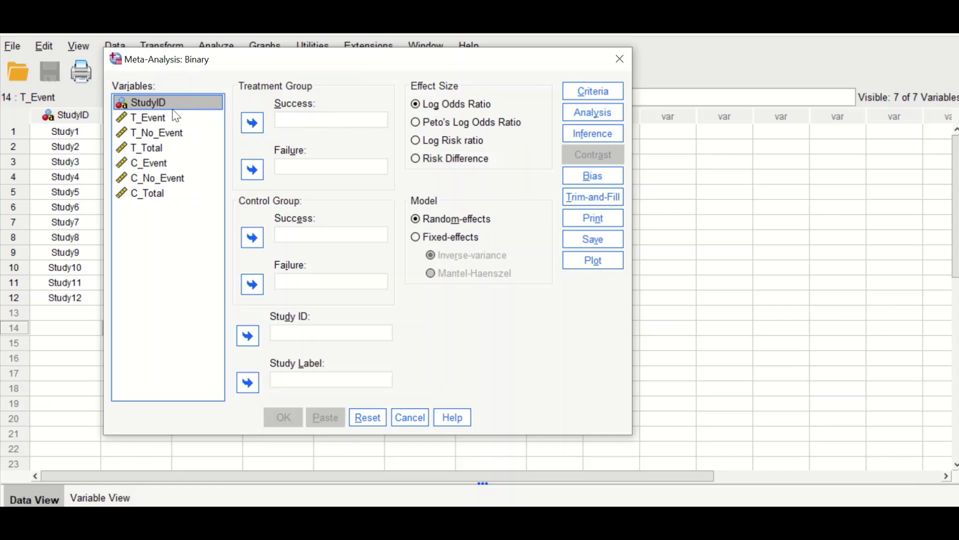
# - Assign StudyID as the study ID, and T_Event and T_No_Event as the treatment group's success and failure counts
pyautogui.click(247, 334)
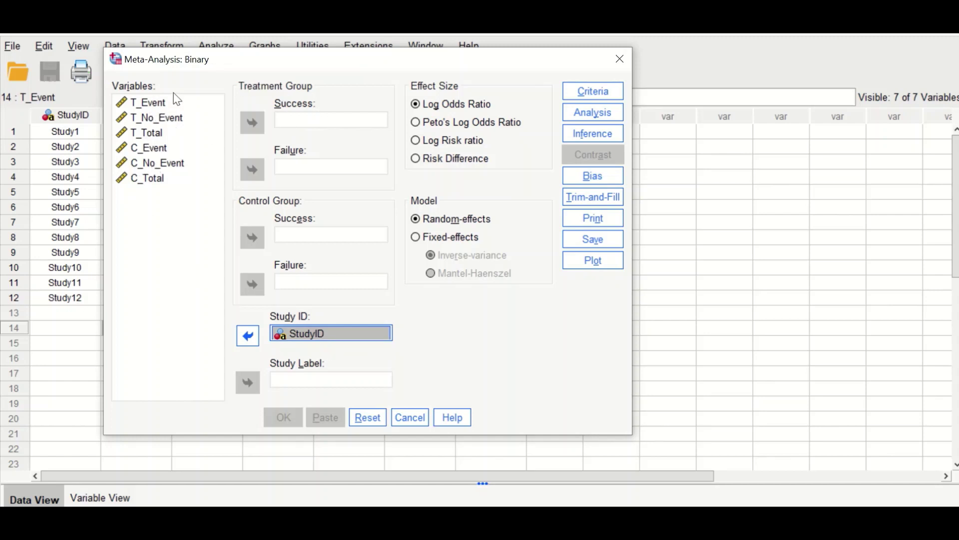
pyautogui.click(159, 103)
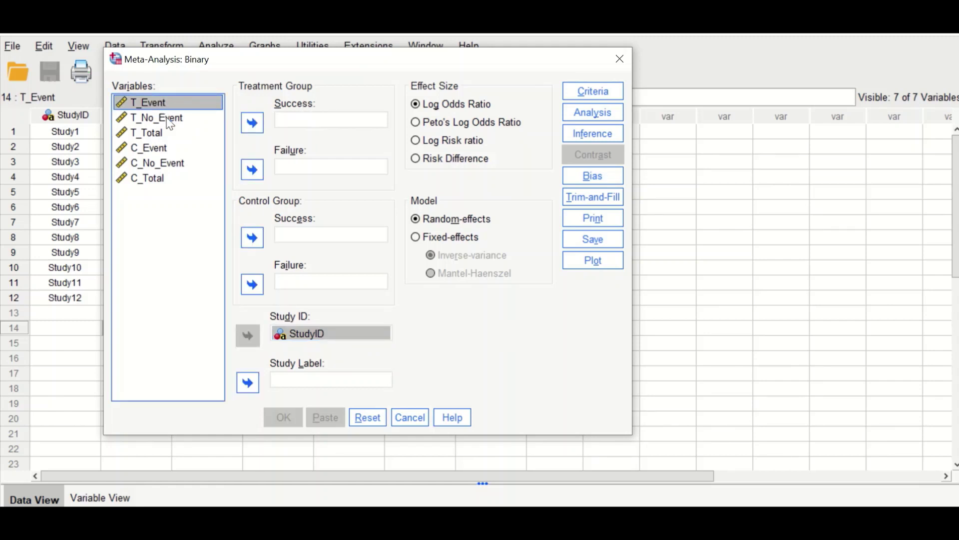
pyautogui.click(252, 123)
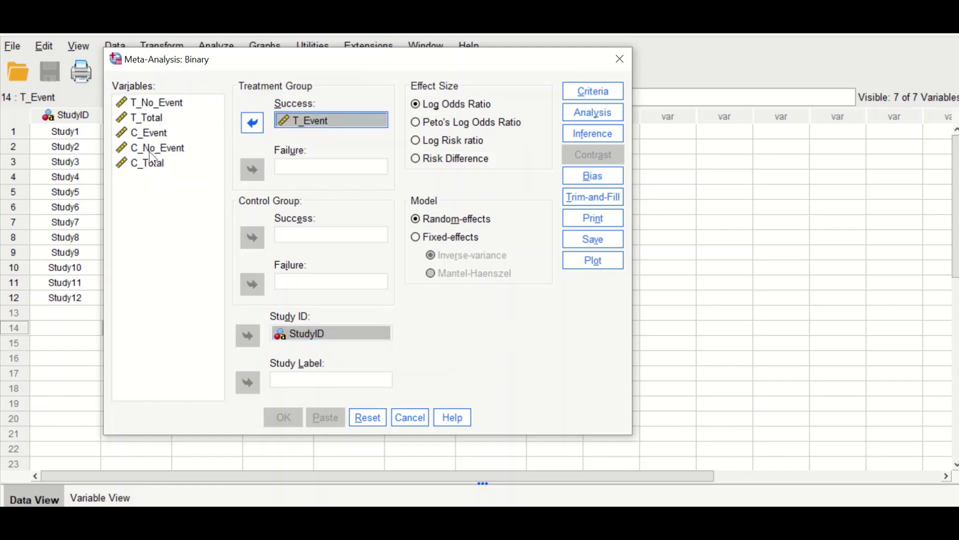
pyautogui.click(165, 103)
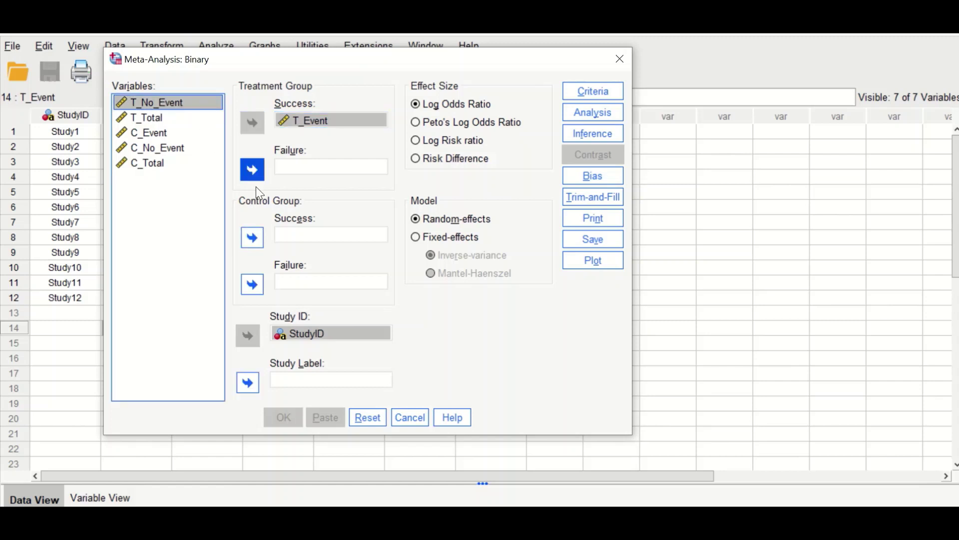
pyautogui.click(252, 170)
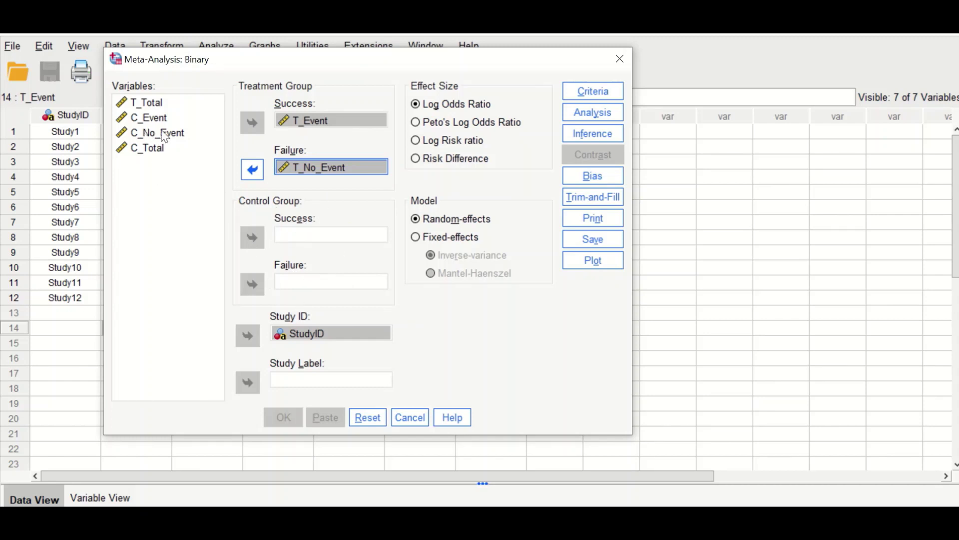
# - Assign C_Event and C_No_Event as the control group's success and failure counts, and choose Log Risk ratio as the effect size
pyautogui.click(155, 116)
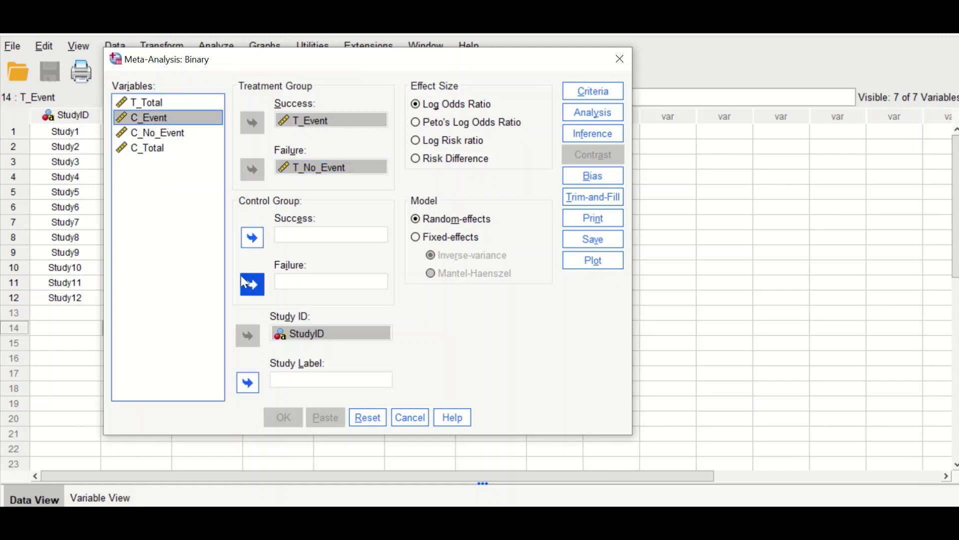
pyautogui.click(253, 237)
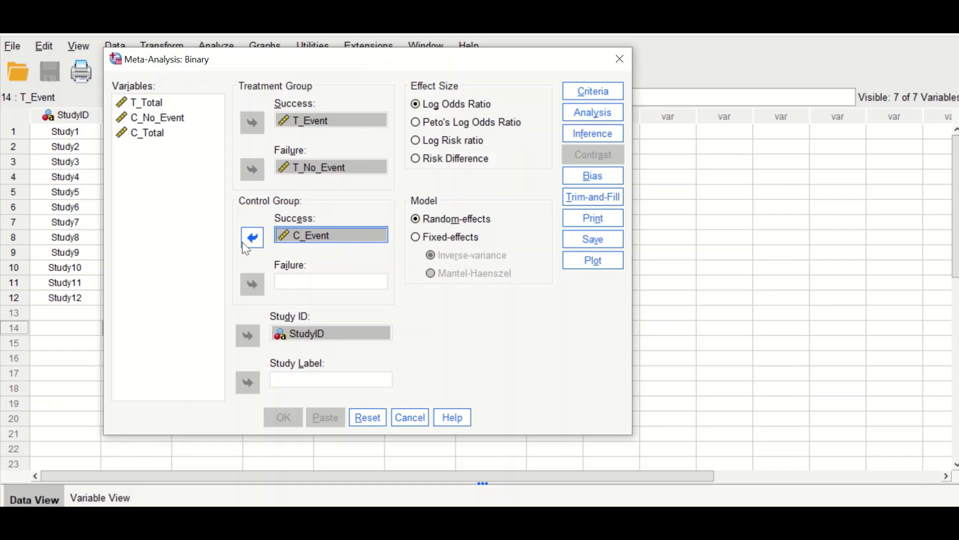
pyautogui.click(159, 118)
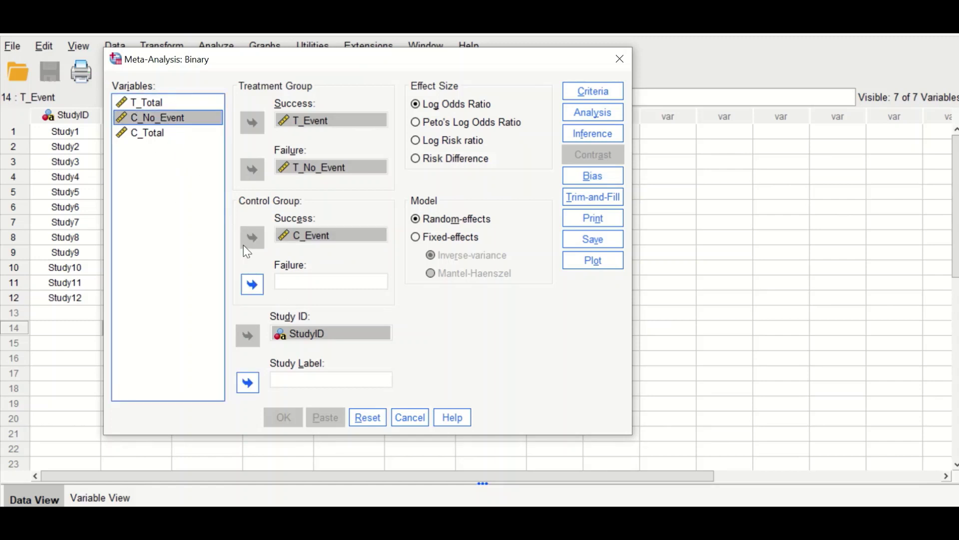
pyautogui.click(255, 288)
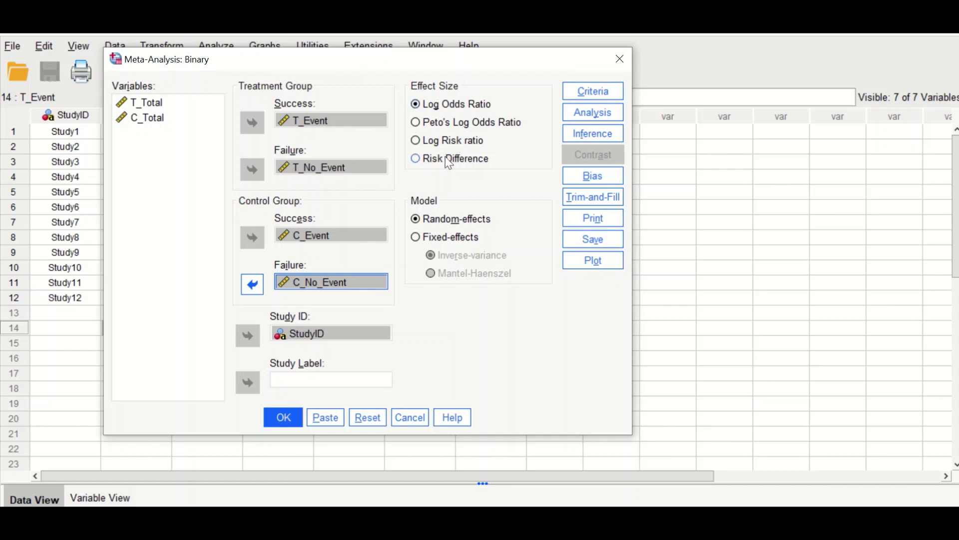
pyautogui.click(411, 140)
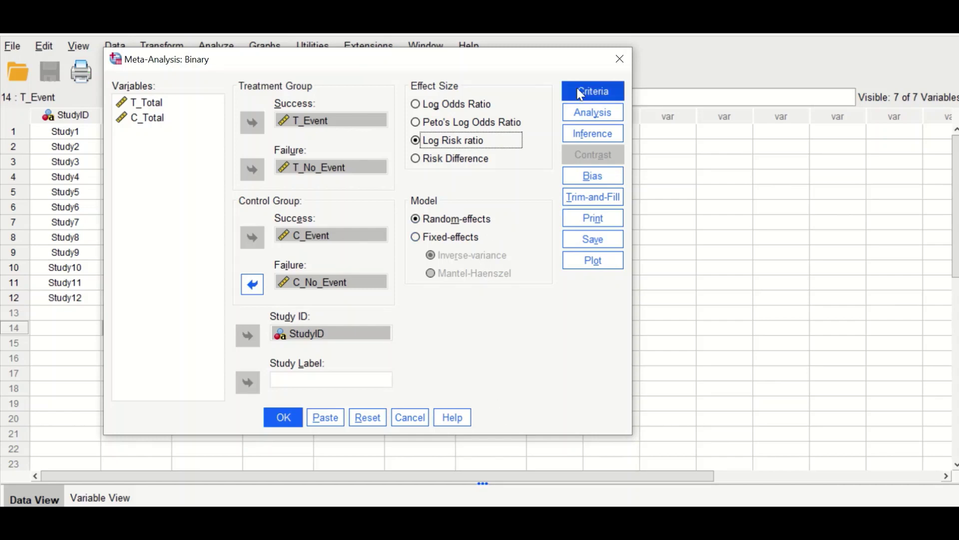
# - Review the criteria, analysis, inference, bias and trim-and-fill settings of the binary meta-analysis
pyautogui.click(591, 93)
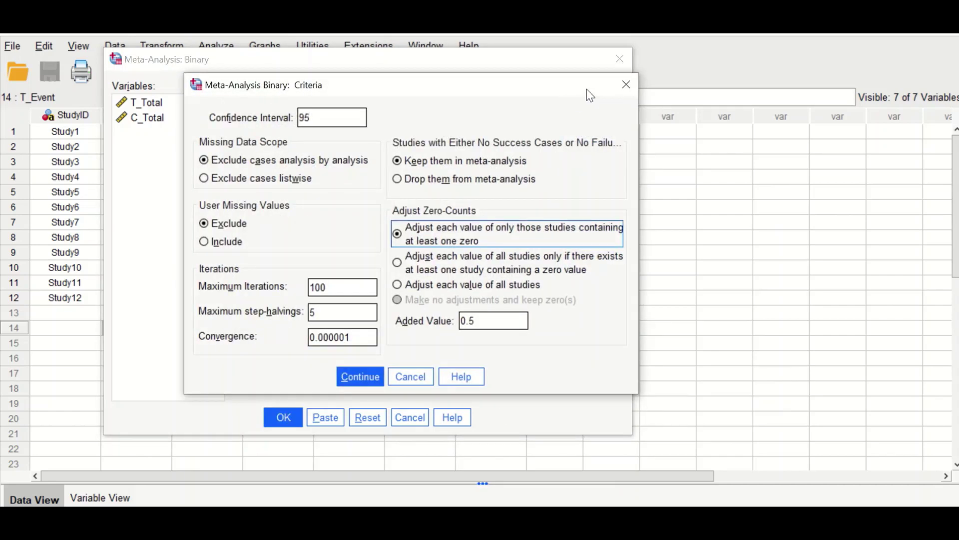
pyautogui.click(626, 87)
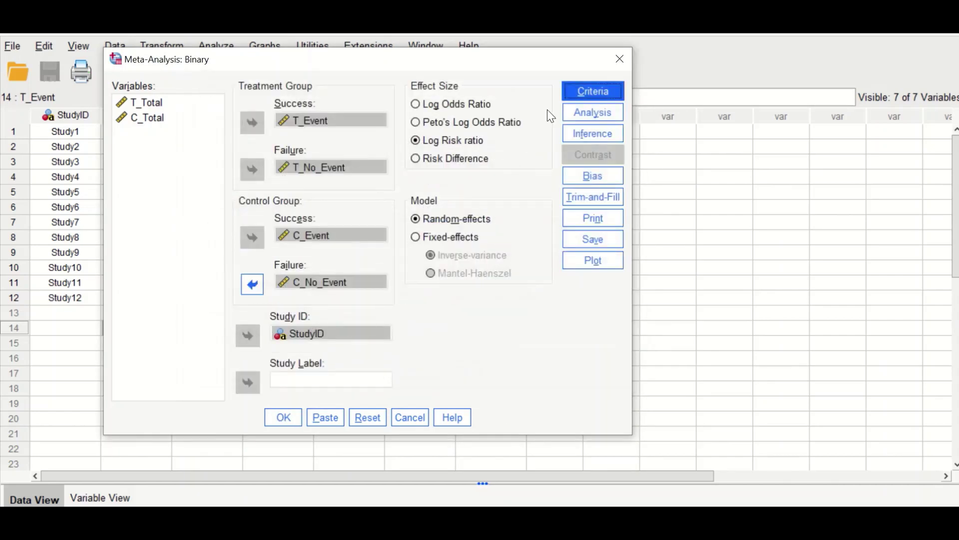
pyautogui.click(596, 109)
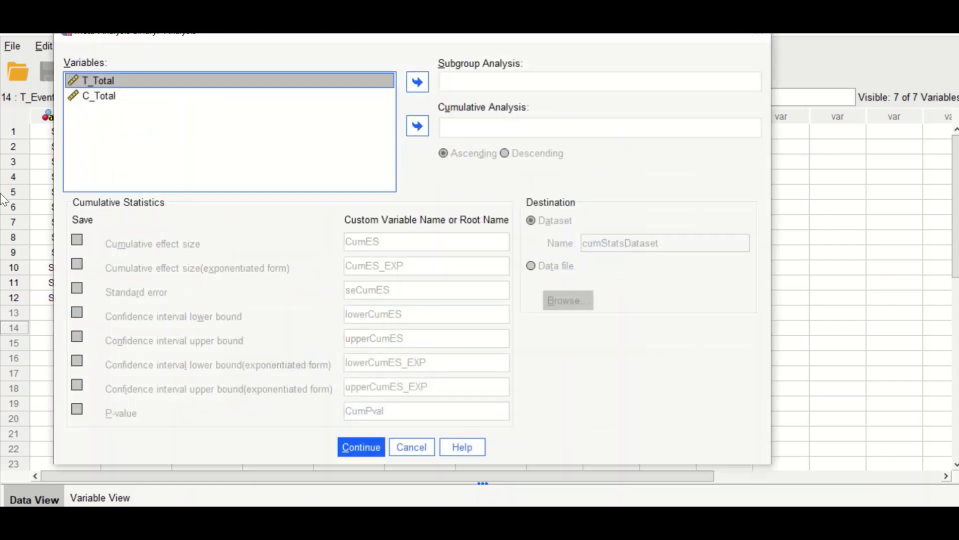
pyautogui.moveTo(510, 43); pyautogui.dragTo(490, 79)
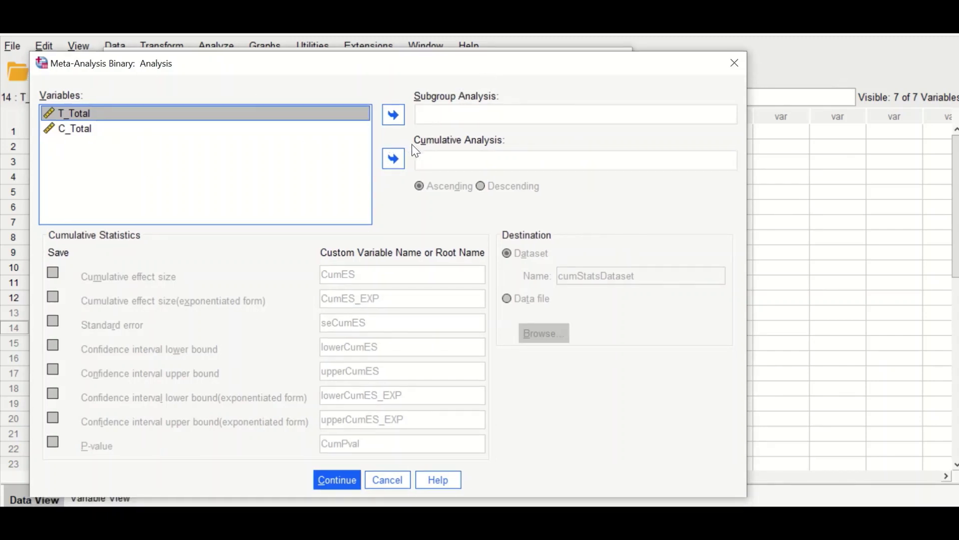
pyautogui.click(734, 64)
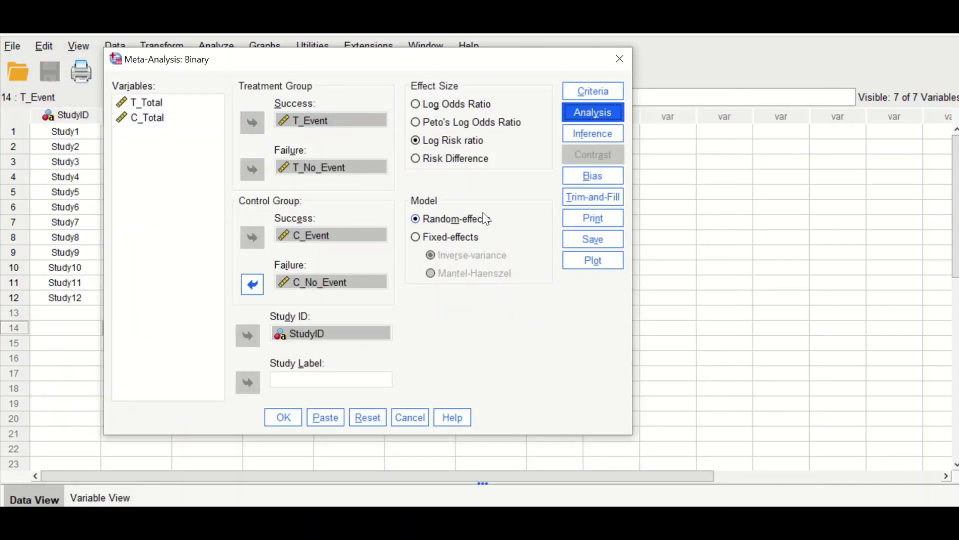
pyautogui.click(593, 132)
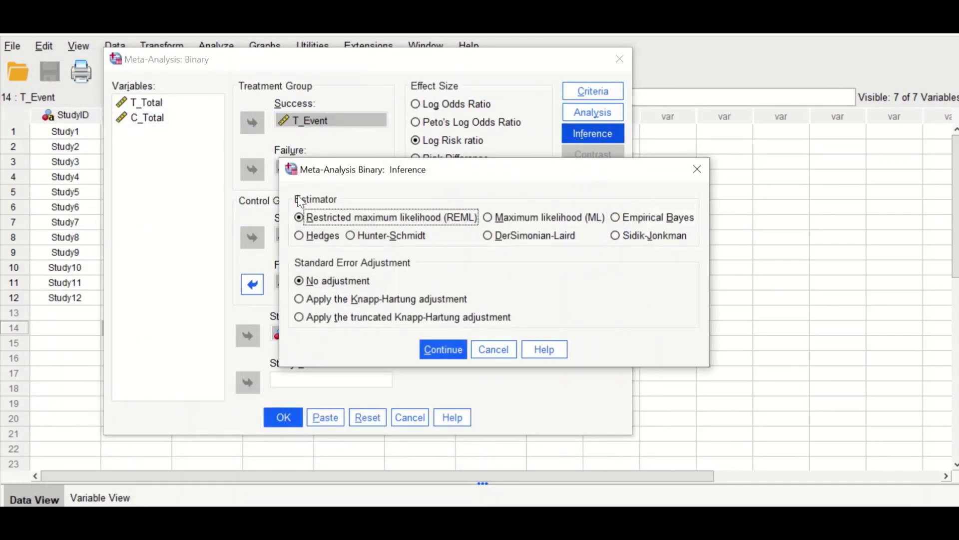
pyautogui.click(697, 180)
pyautogui.click(585, 179)
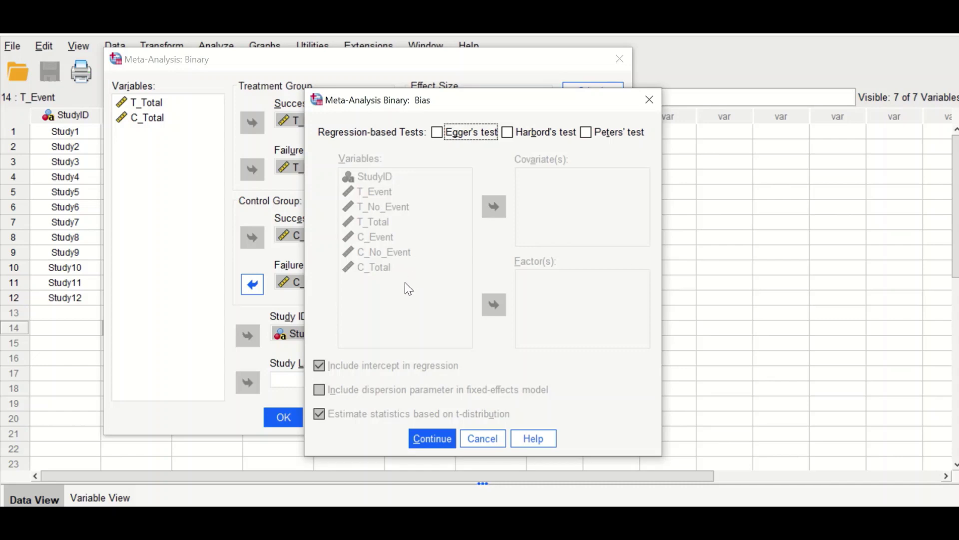
pyautogui.click(650, 100)
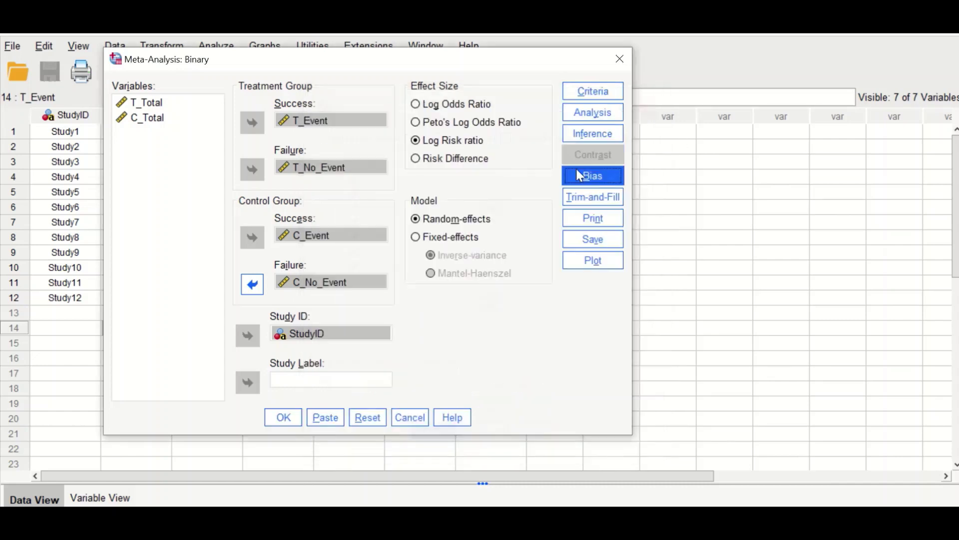
pyautogui.click(593, 200)
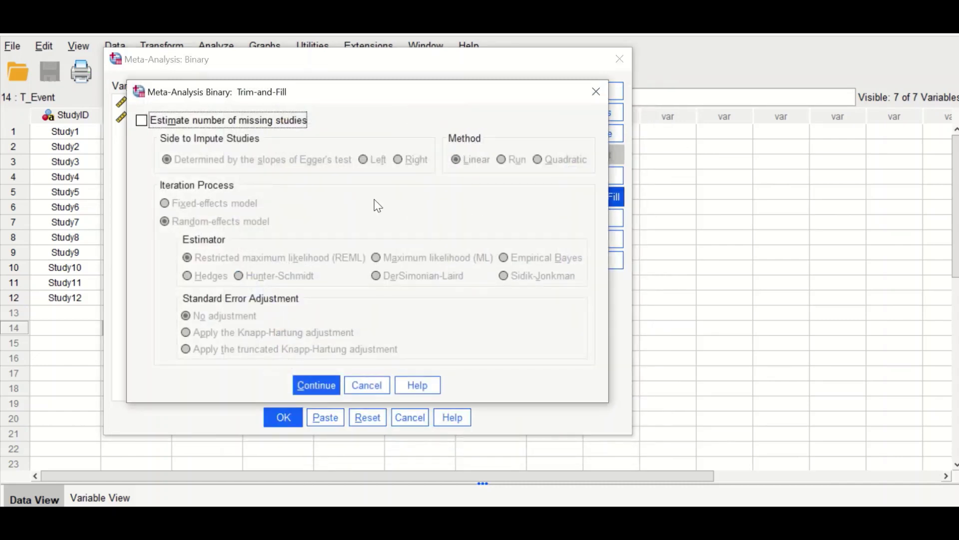
pyautogui.click(596, 92)
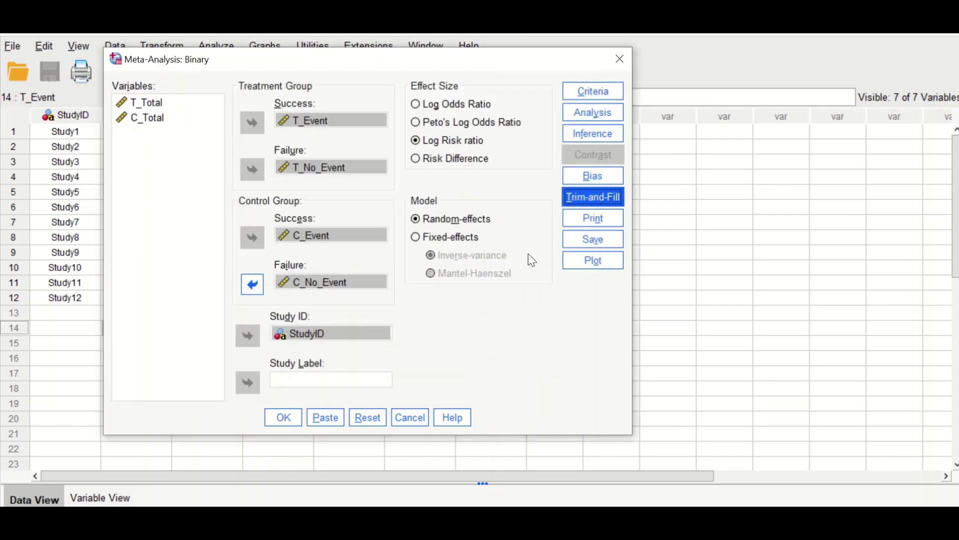
# - Request printing of the homogeneity test, heterogeneity measures, individual study effect sizes and random-effects prediction interval, and review the options for saving study statistics
pyautogui.click(580, 217)
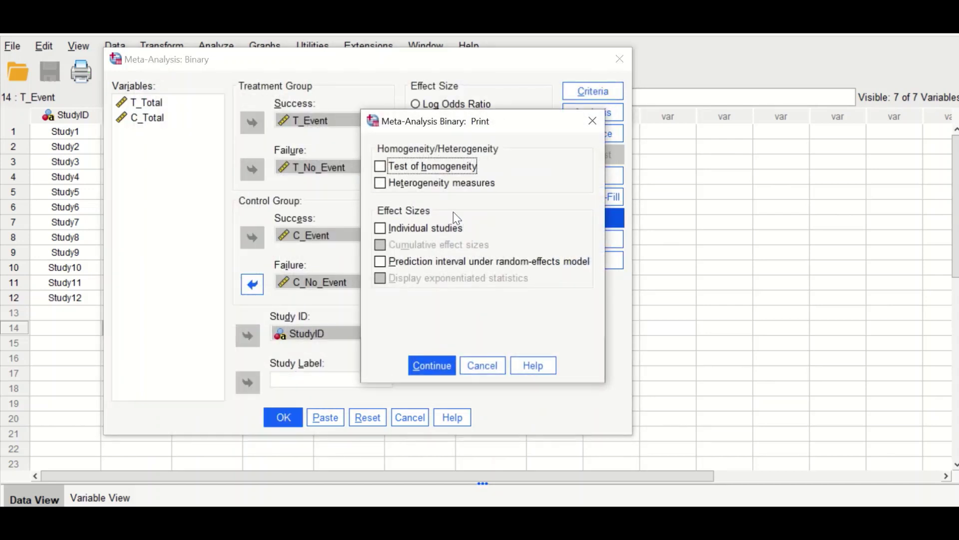
pyautogui.moveTo(505, 125); pyautogui.dragTo(351, 111)
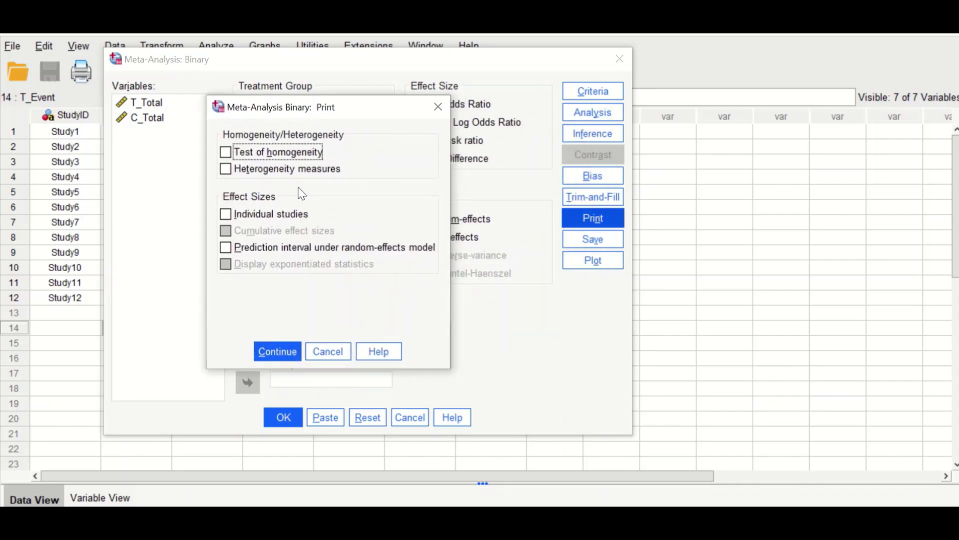
pyautogui.click(275, 155)
pyautogui.click(270, 172)
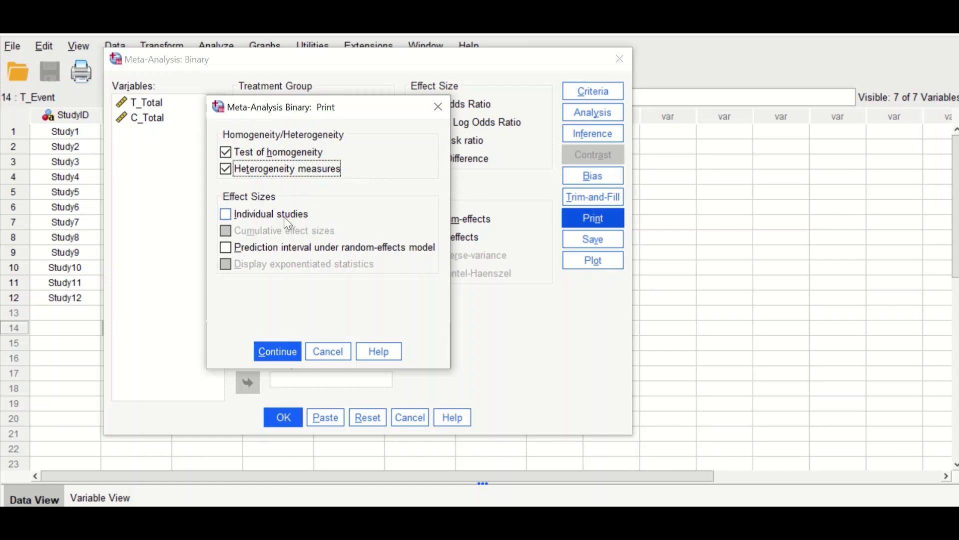
pyautogui.click(246, 218)
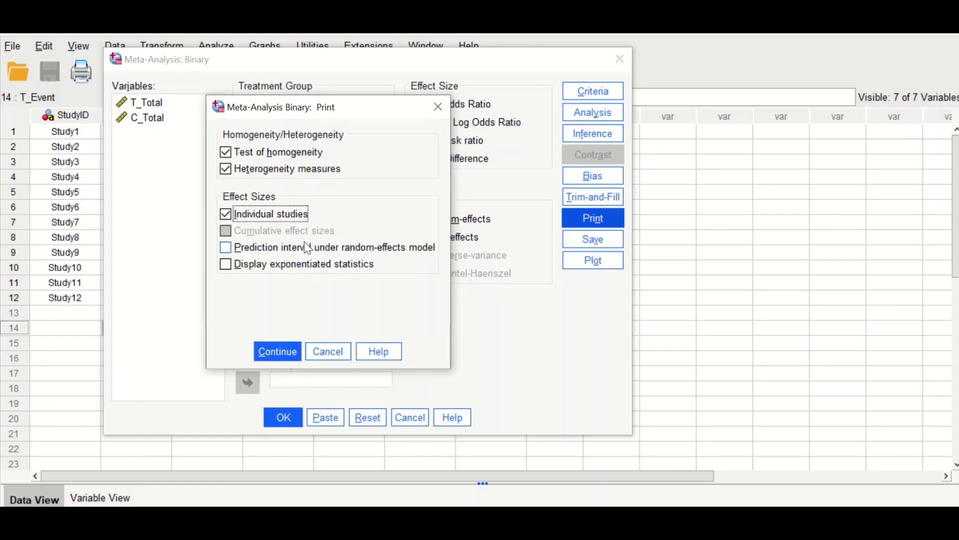
pyautogui.click(236, 249)
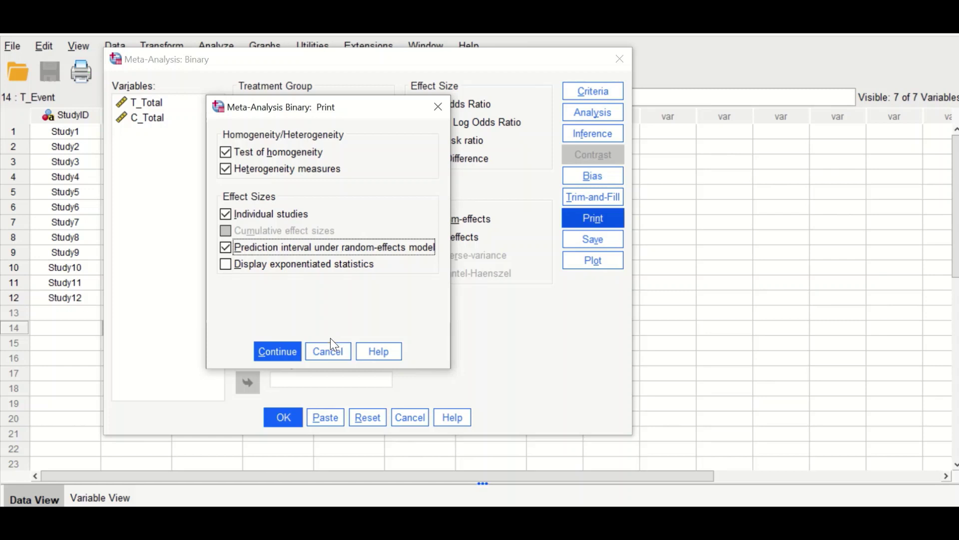
pyautogui.click(266, 351)
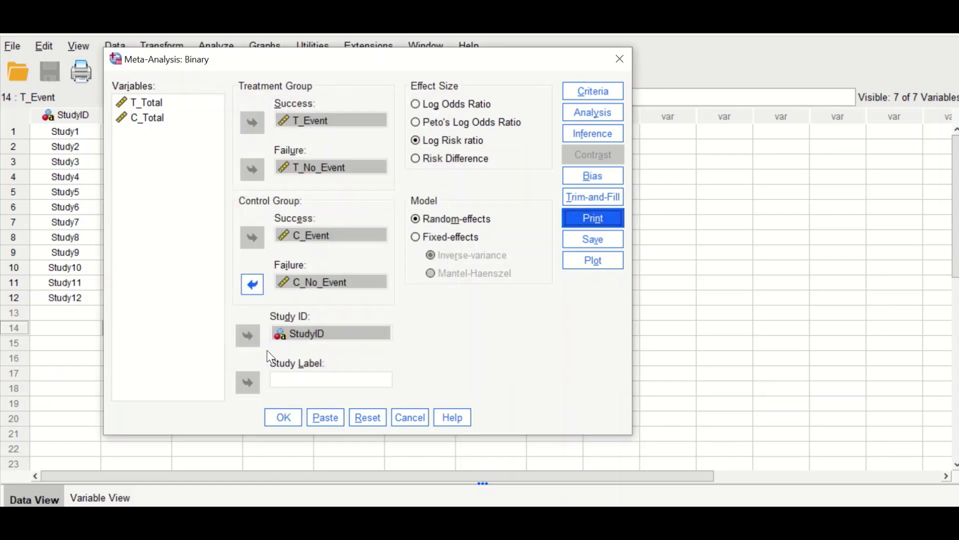
pyautogui.click(594, 239)
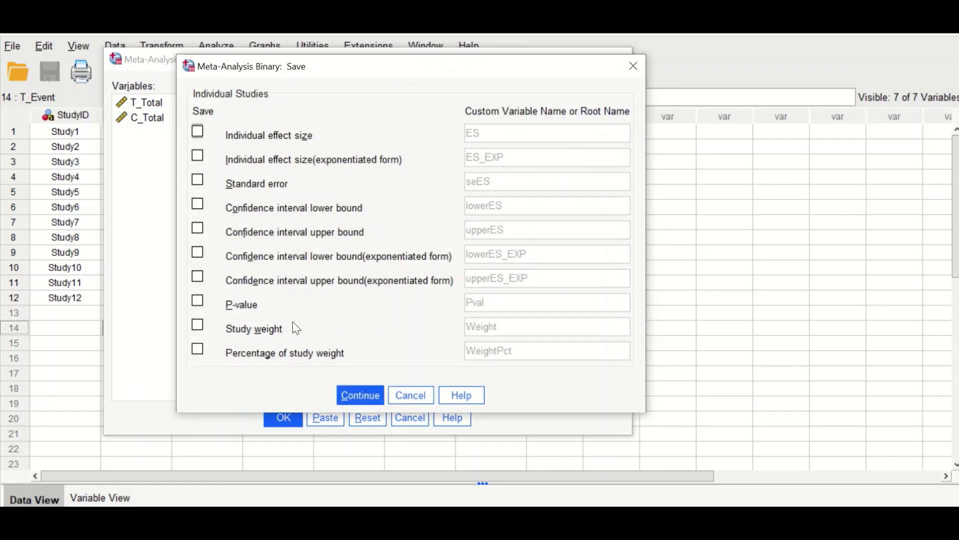
pyautogui.click(361, 402)
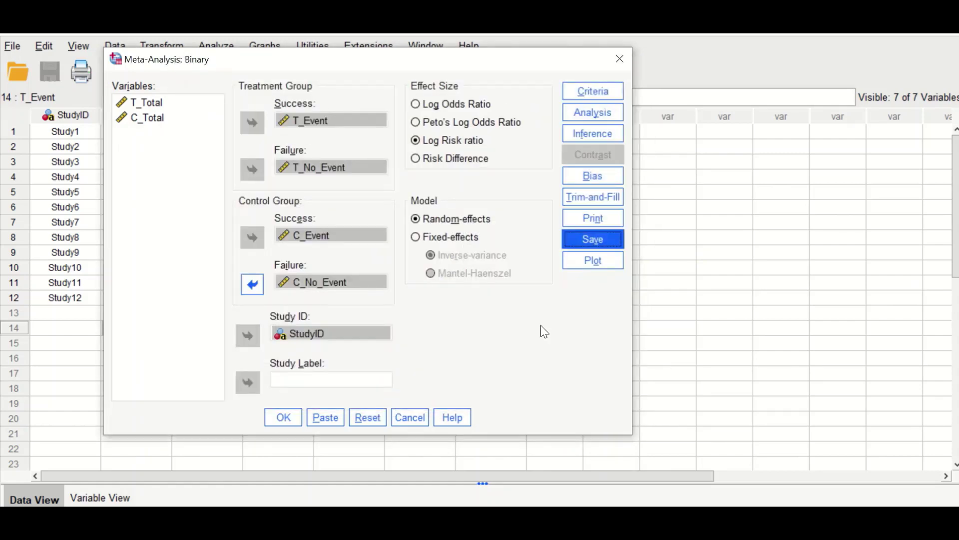
# - Request a forest plot that displays effect size, standard error, confidence interval limits, p-value and weight columns
pyautogui.click(589, 261)
pyautogui.moveTo(319, 128); pyautogui.dragTo(286, 84)
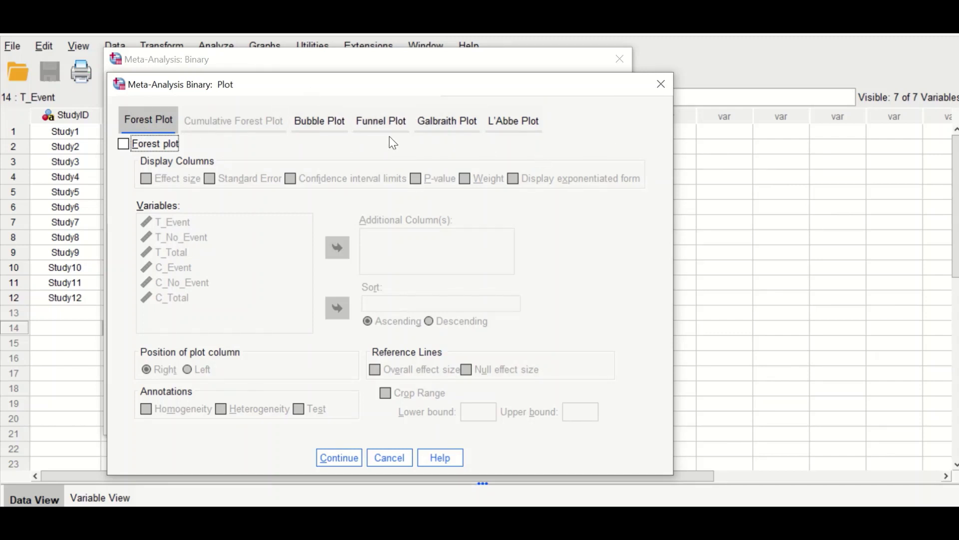
pyautogui.click(122, 149)
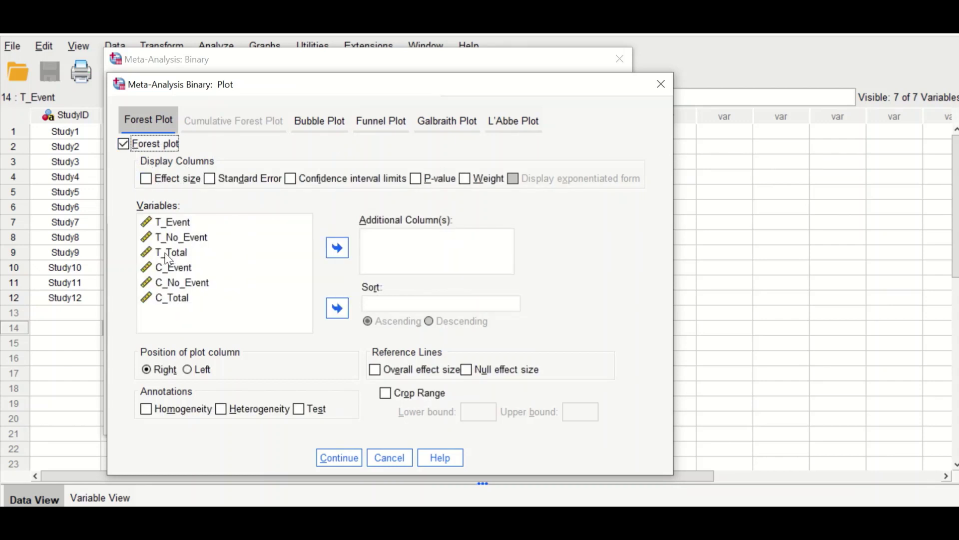
pyautogui.click(151, 180)
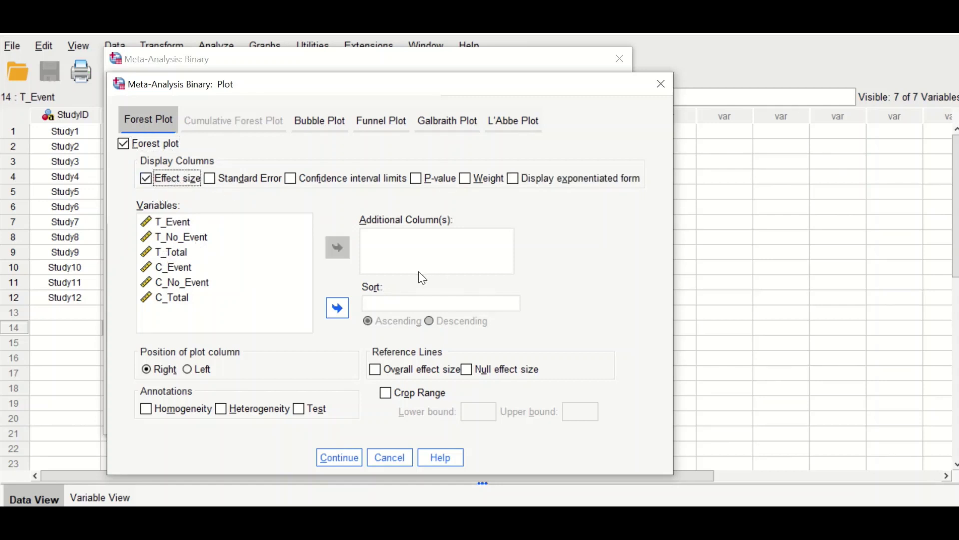
pyautogui.click(215, 178)
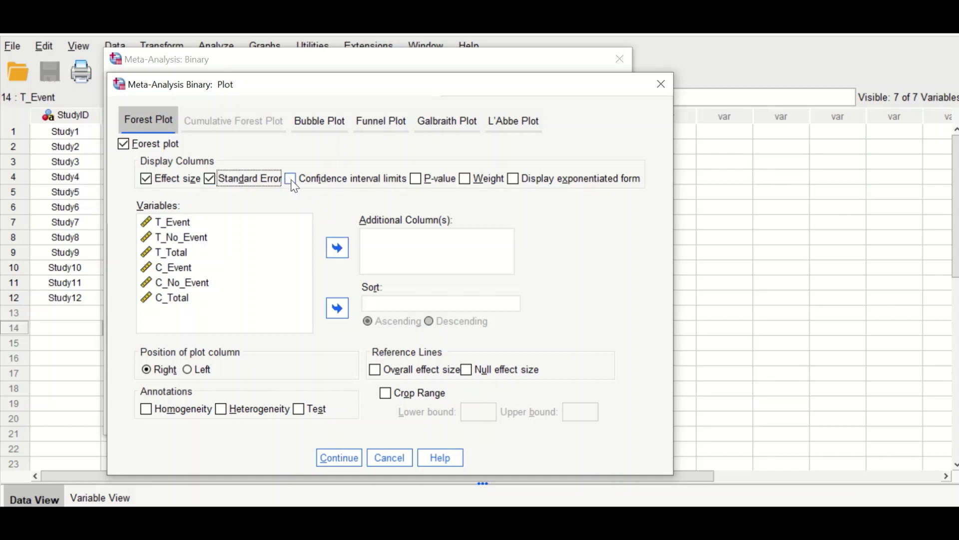
pyautogui.click(293, 181)
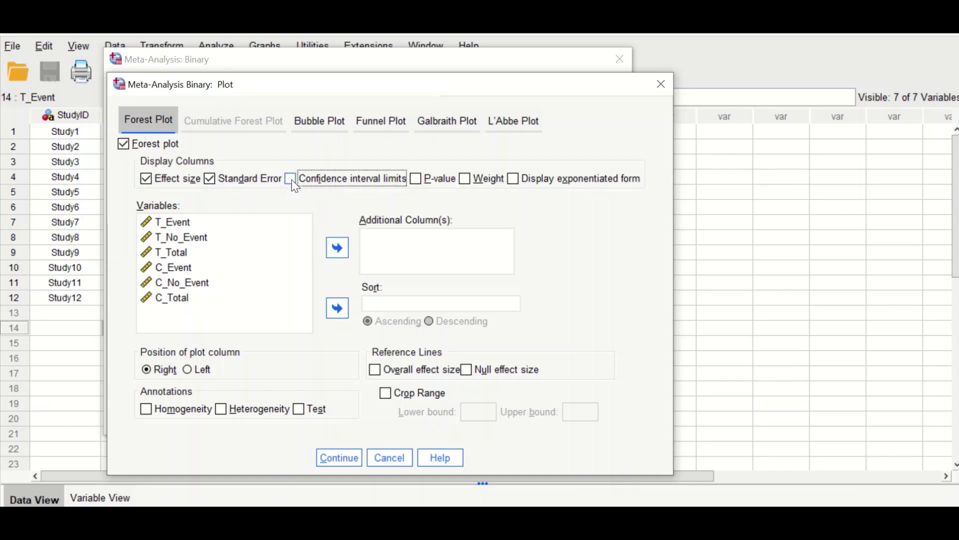
pyautogui.click(415, 179)
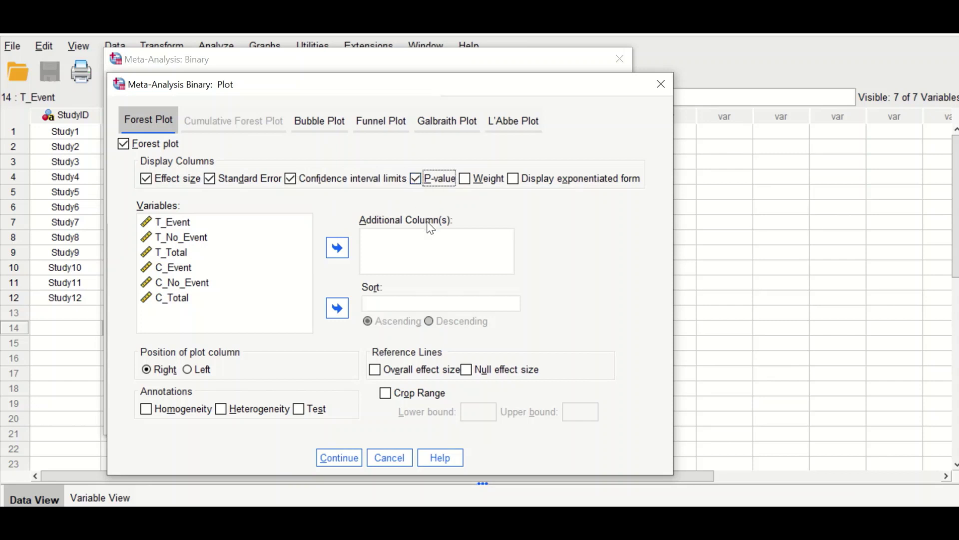
pyautogui.click(465, 179)
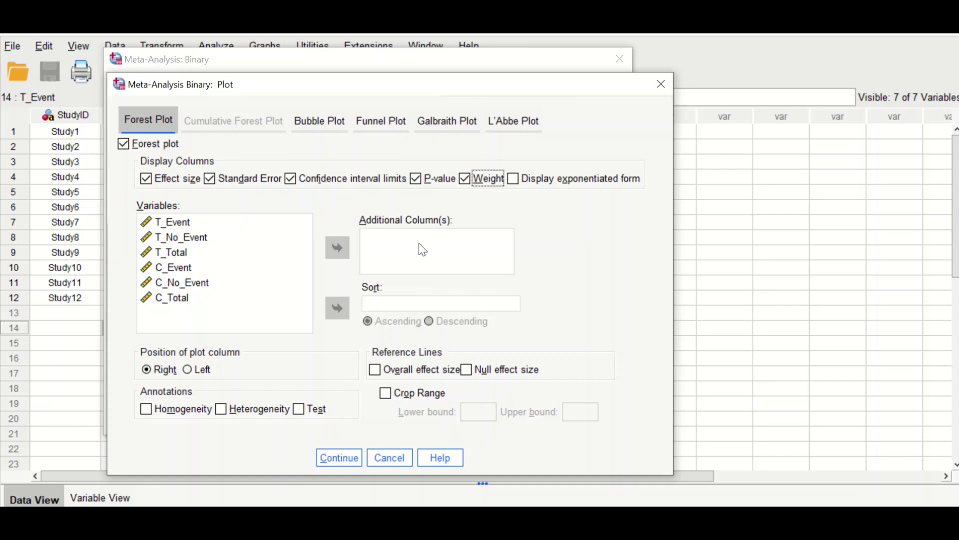
# - Add T_Event, T_No_Event, T_Total, C_Event, C_No_Event and C_Total as additional columns of the forest plot
pyautogui.click(207, 226)
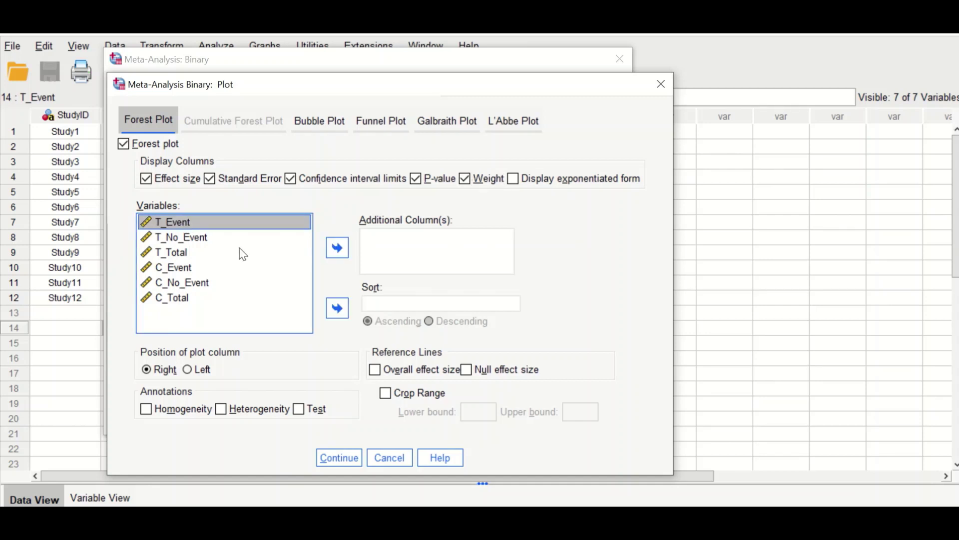
pyautogui.keyDown('ctrl'); pyautogui.click(190, 235); pyautogui.keyUp('ctrl')
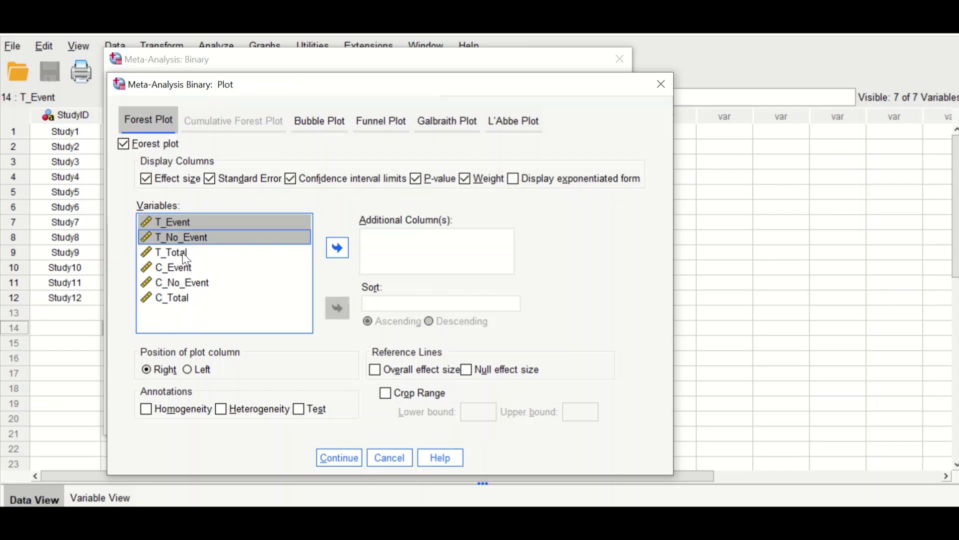
pyautogui.keyDown('ctrl'); pyautogui.click(182, 253); pyautogui.keyUp('ctrl')
pyautogui.keyDown('ctrl'); pyautogui.click(178, 268); pyautogui.keyUp('ctrl')
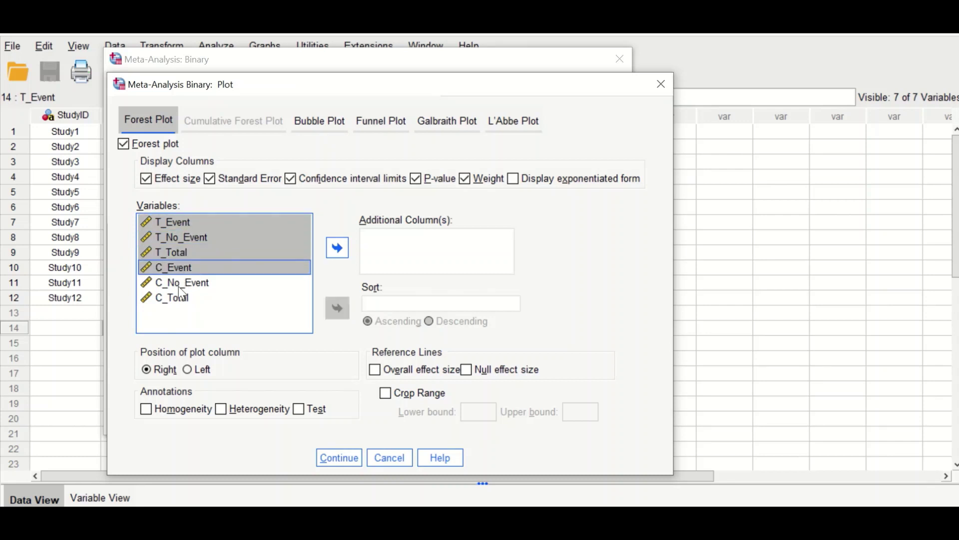
pyautogui.keyDown('ctrl'); pyautogui.click(179, 285); pyautogui.keyUp('ctrl')
pyautogui.keyDown('ctrl'); pyautogui.click(184, 299); pyautogui.keyUp('ctrl')
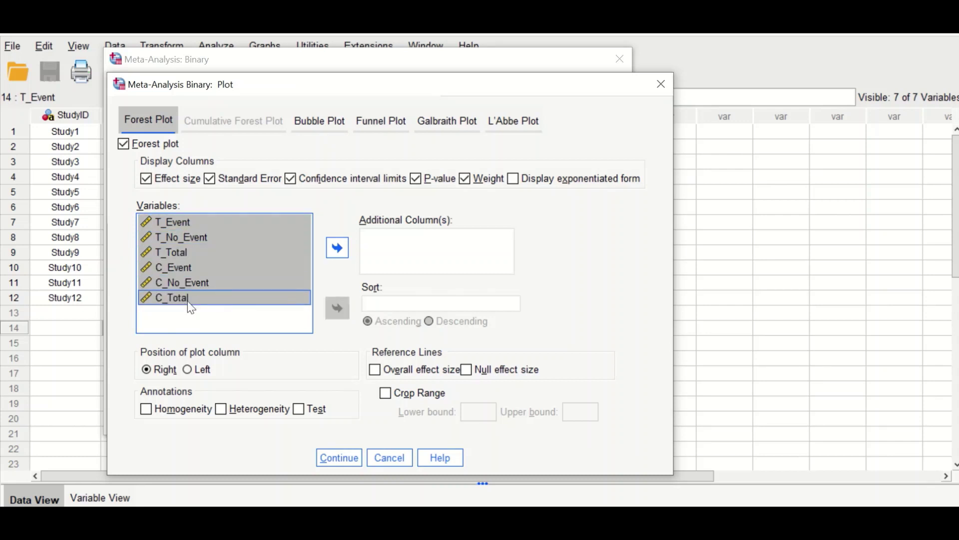
pyautogui.click(337, 249)
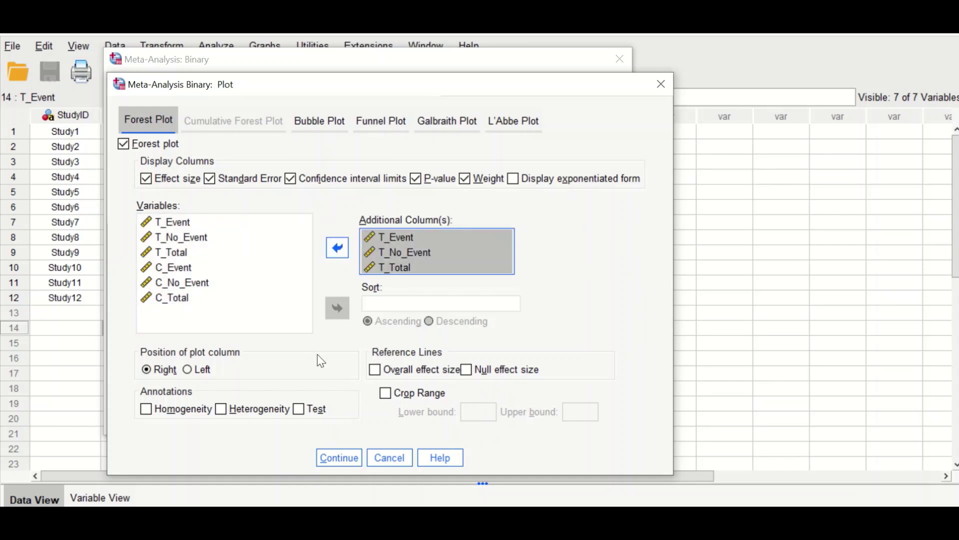
# - Include homogeneity, heterogeneity and test annotations plus overall and null effect size reference lines in the forest plot, and run the binary meta-analysis
pyautogui.click(143, 409)
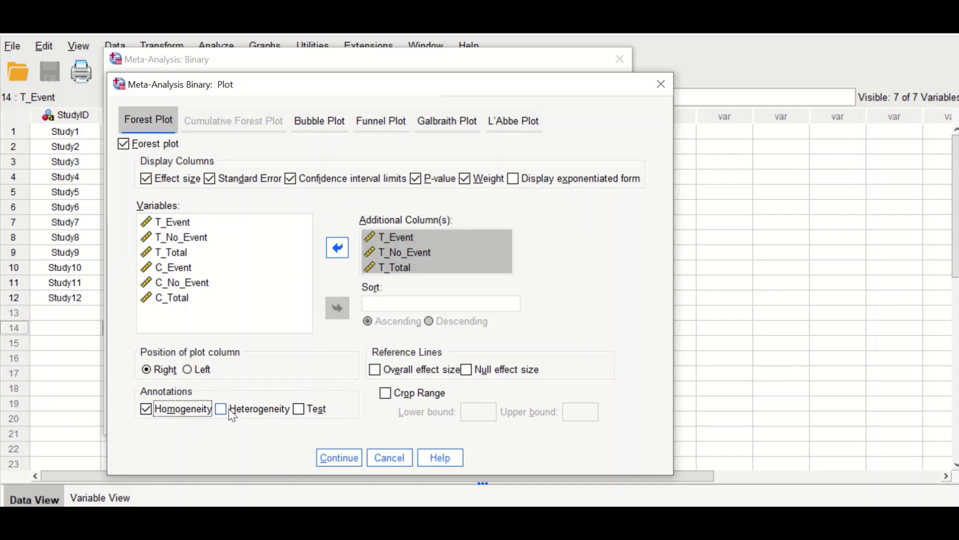
pyautogui.click(254, 411)
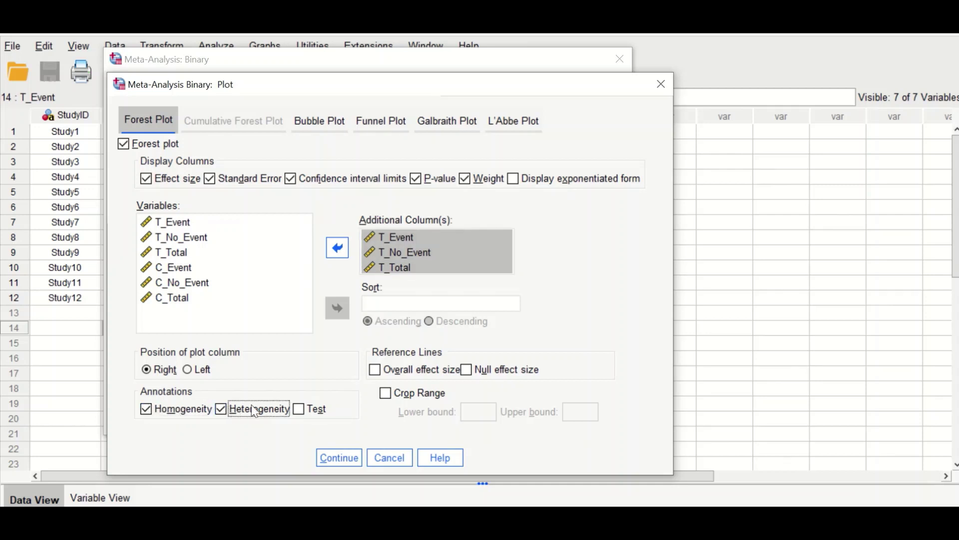
pyautogui.click(300, 409)
pyautogui.click(375, 371)
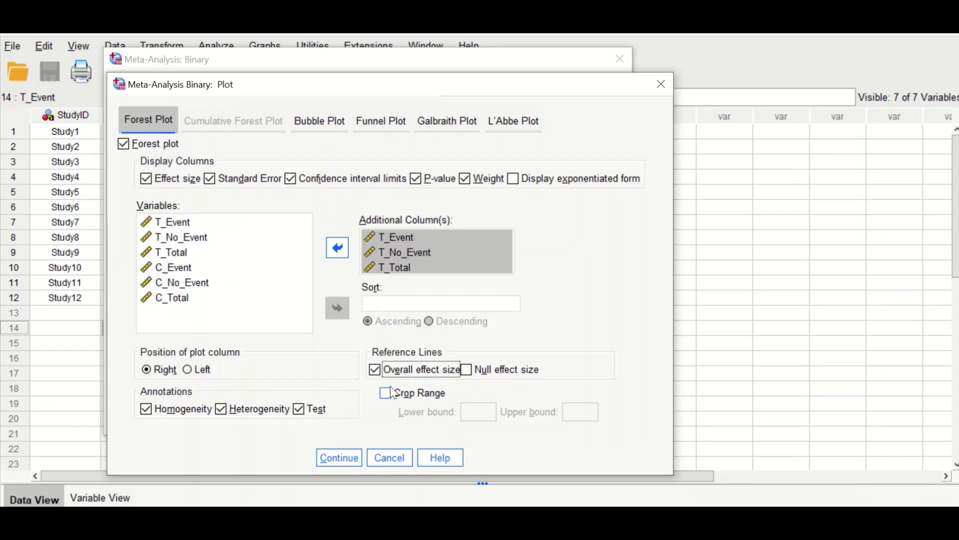
pyautogui.click(467, 374)
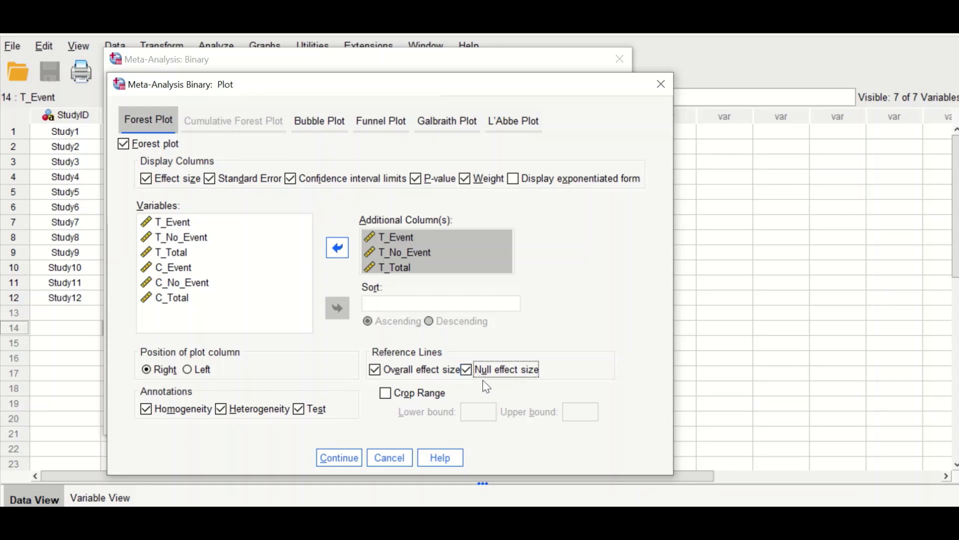
pyautogui.click(341, 458)
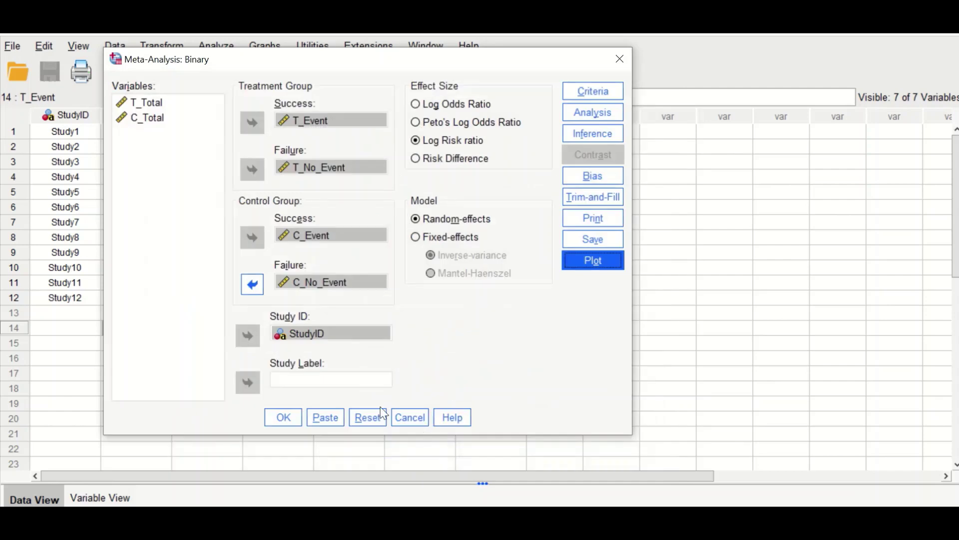
pyautogui.click(276, 414)
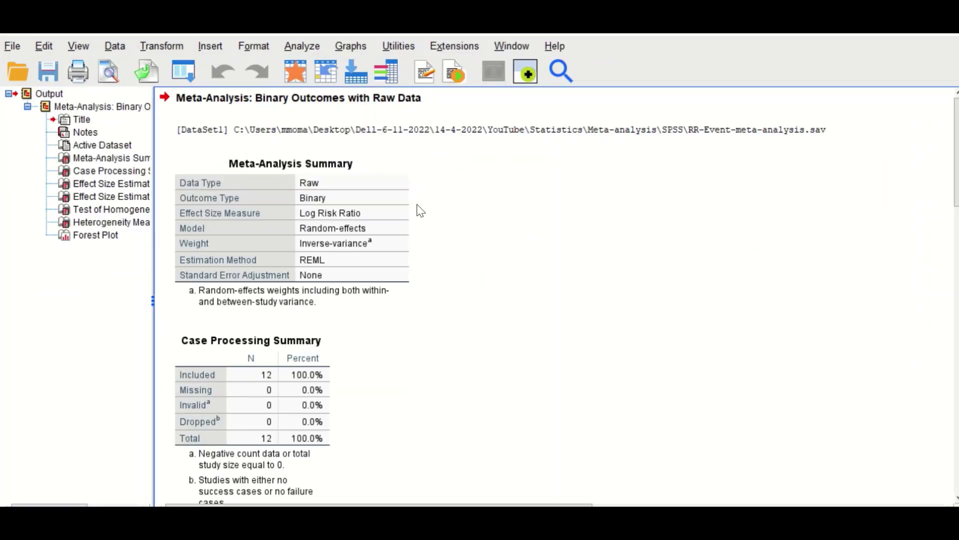
# - Examine the log risk ratio output, from the summary and effect size estimates to the homogeneity test, heterogeneity measures and forest plot table
pyautogui.click(309, 189)
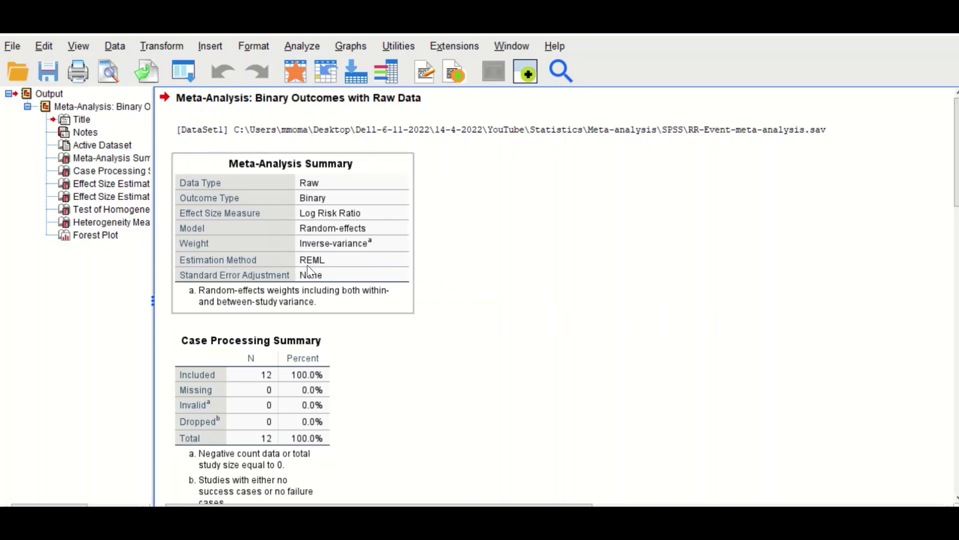
pyautogui.scroll(-4, 423, 272)
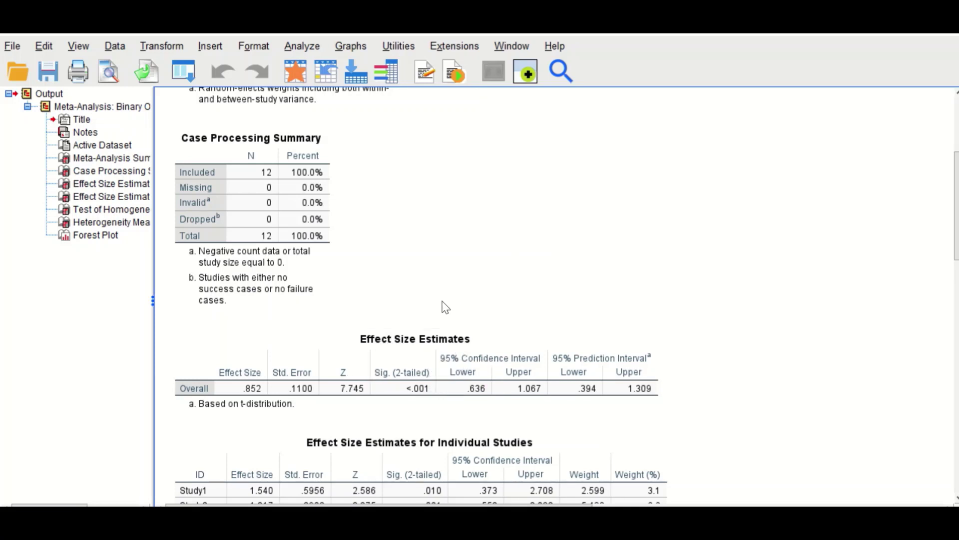
pyautogui.scroll(-3, 271, 252)
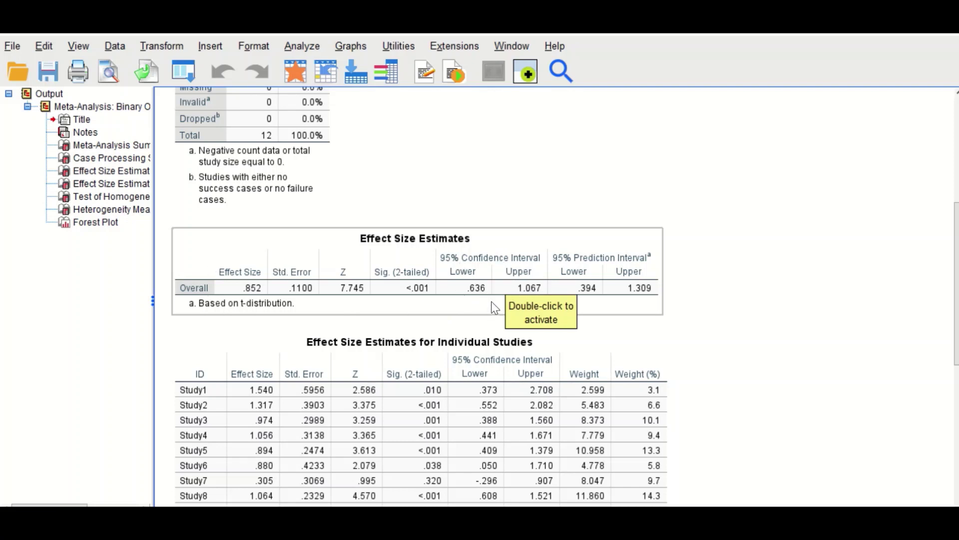
pyautogui.scroll(-10, 571, 286)
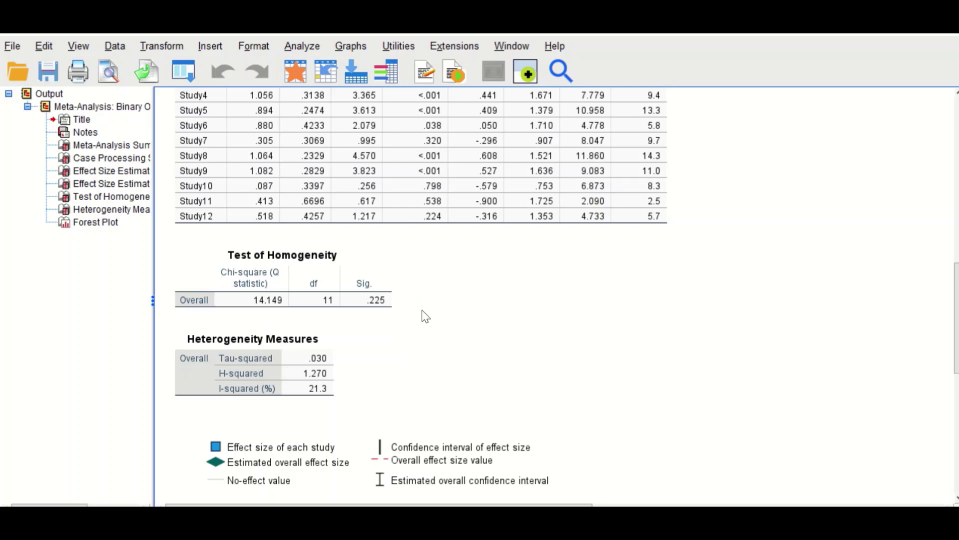
pyautogui.scroll(-3, 358, 328)
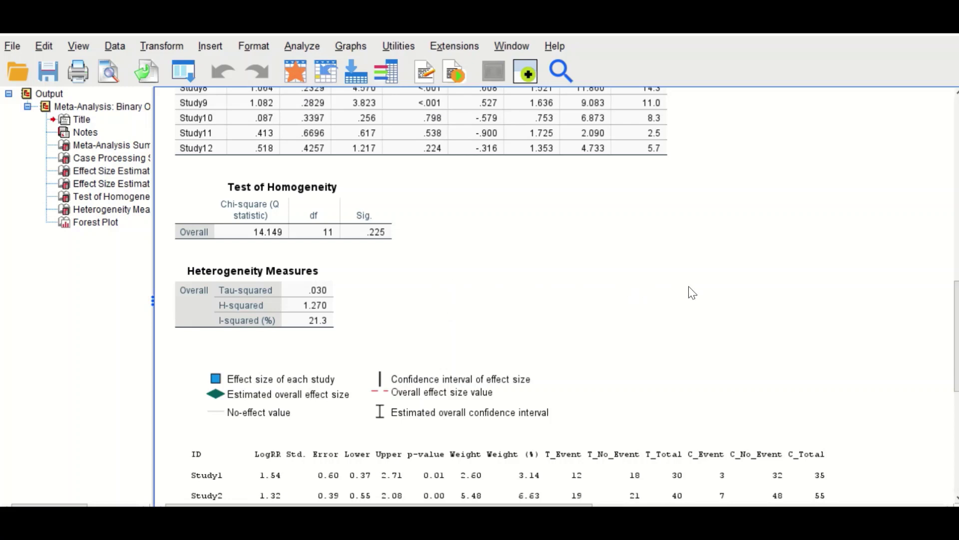
pyautogui.scroll(-5, 681, 286)
pyautogui.scroll(-3, 679, 285)
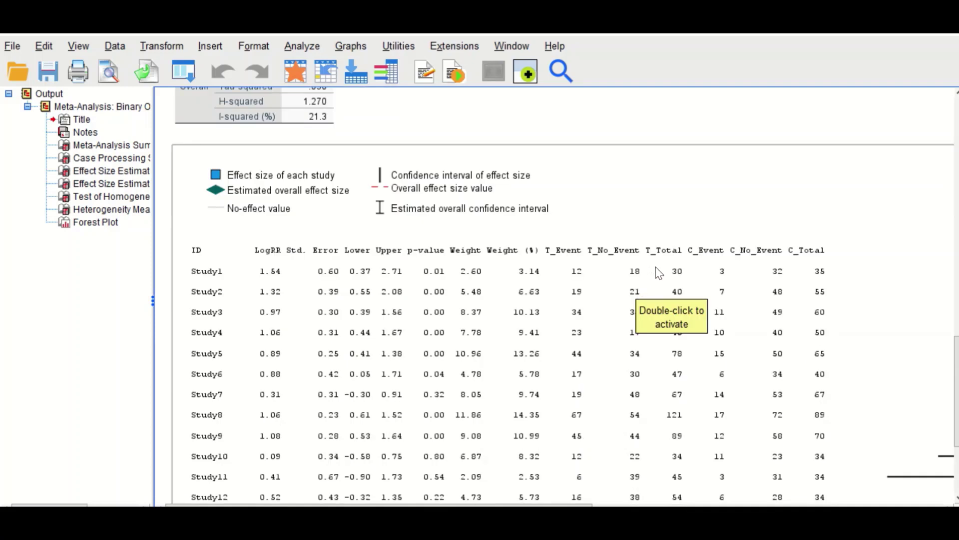
pyautogui.scroll(-3, 658, 274)
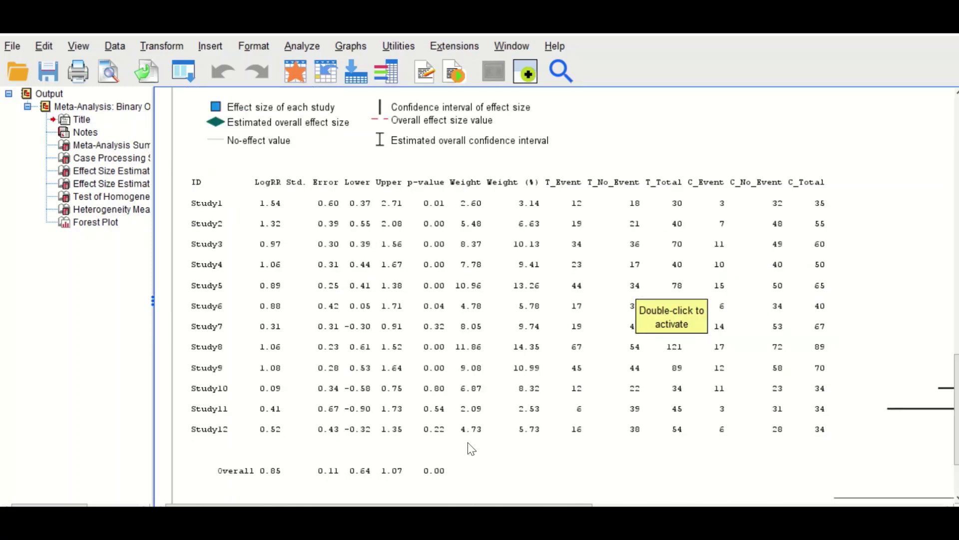
pyautogui.moveTo(440, 505); pyautogui.dragTo(345, 487)
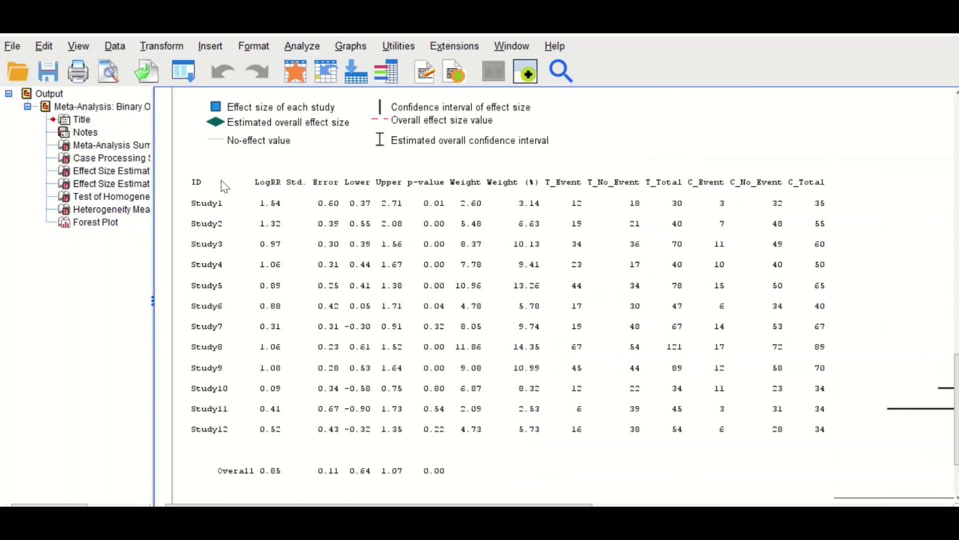
# - Rerun the binary meta-analysis with the forest plot displaying effect sizes in exponentiated form
pyautogui.click(182, 70)
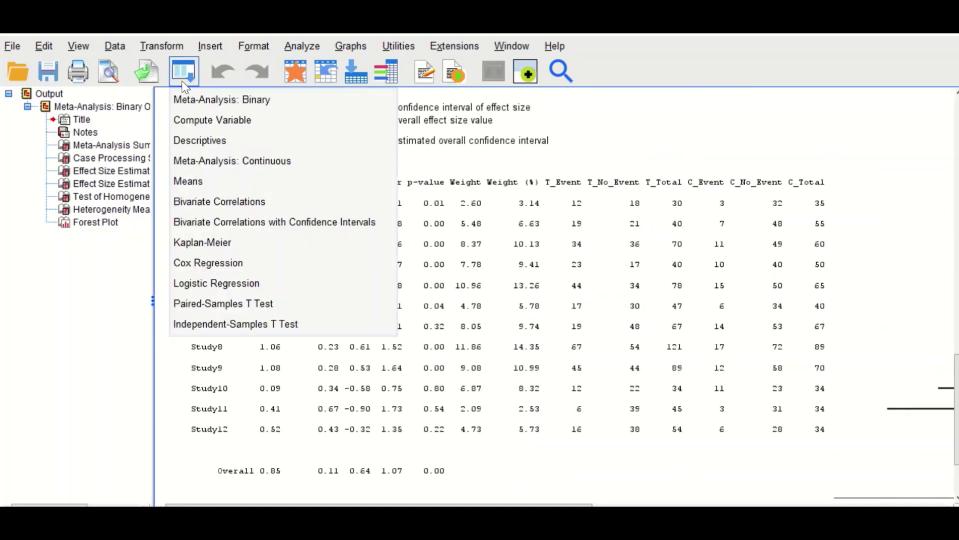
pyautogui.click(189, 100)
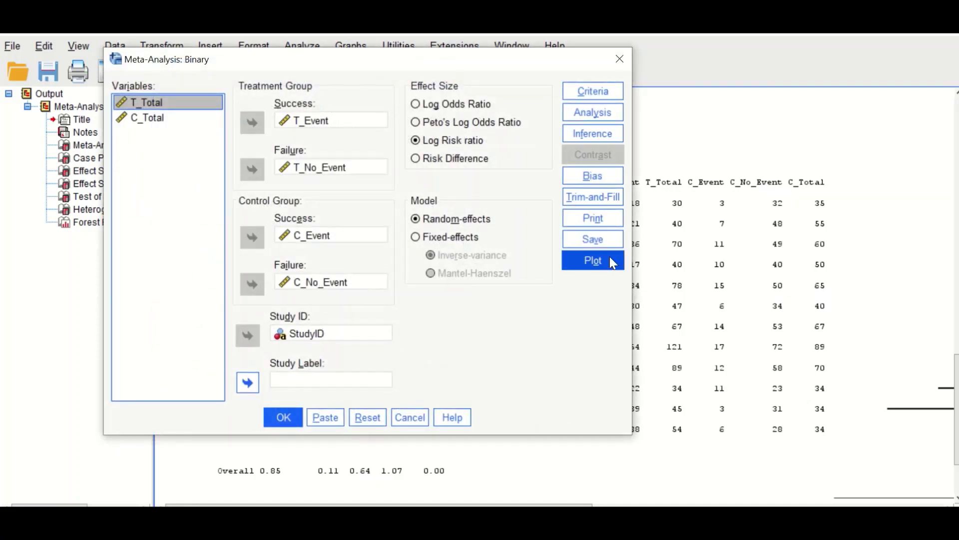
pyautogui.click(595, 262)
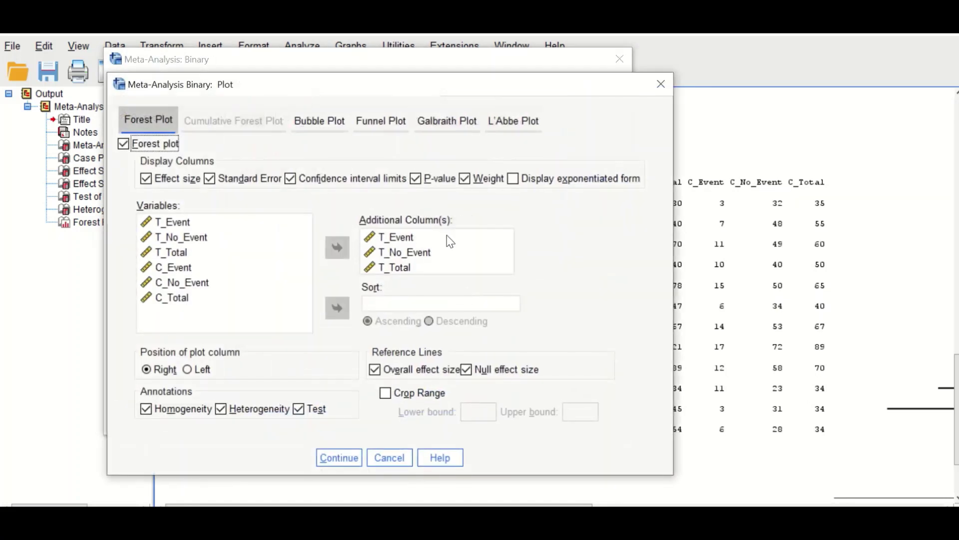
pyautogui.click(514, 179)
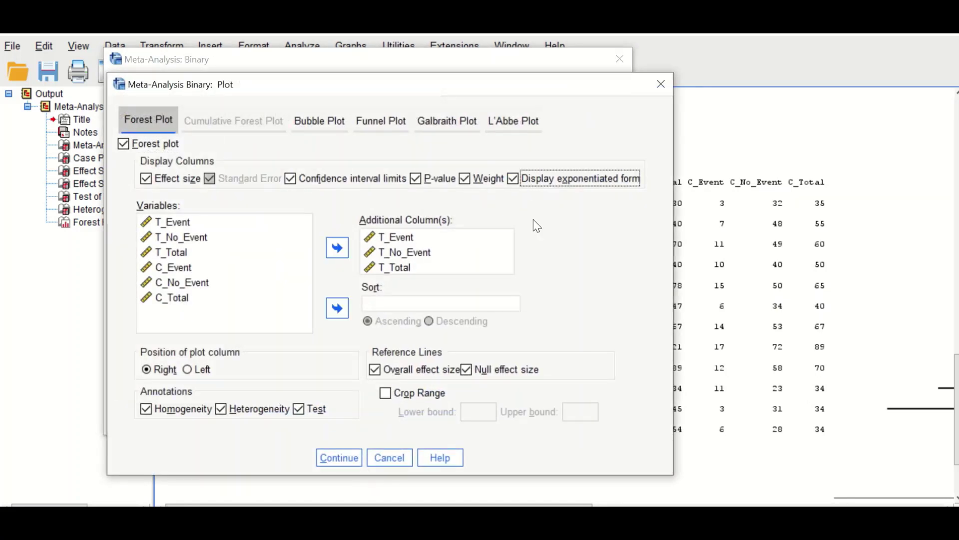
pyautogui.click(338, 457)
pyautogui.click(283, 420)
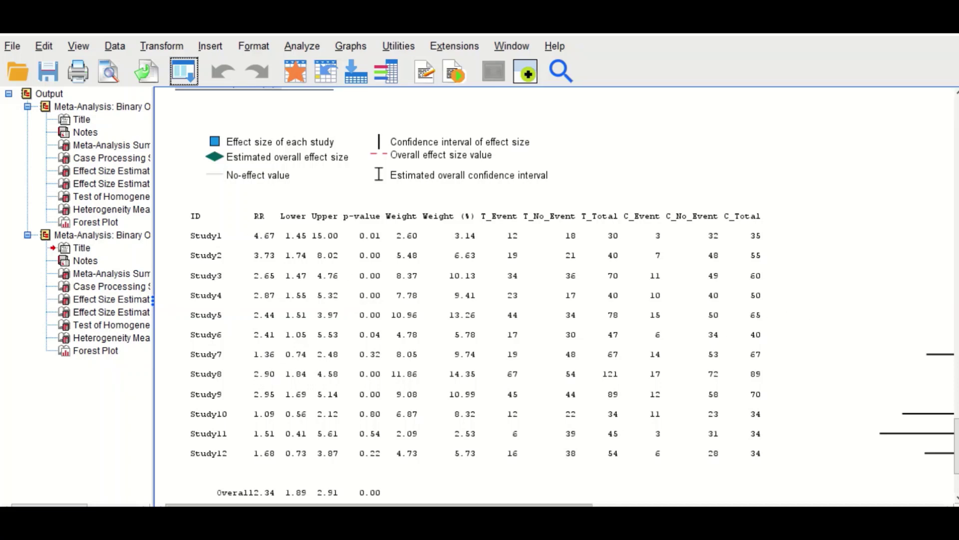
# - Examine the exponentiated forest plot, including its study columns, plotted intervals, overall effect and the model annotations beneath the table
pyautogui.hscroll(10, 558, 296)
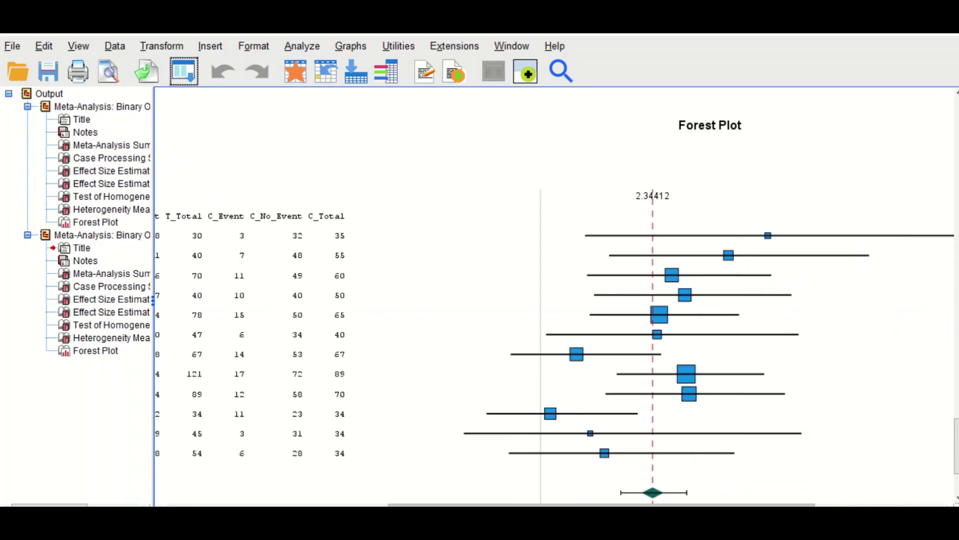
pyautogui.hscroll(3, 470, 498)
pyautogui.hscroll(-12, 469, 498)
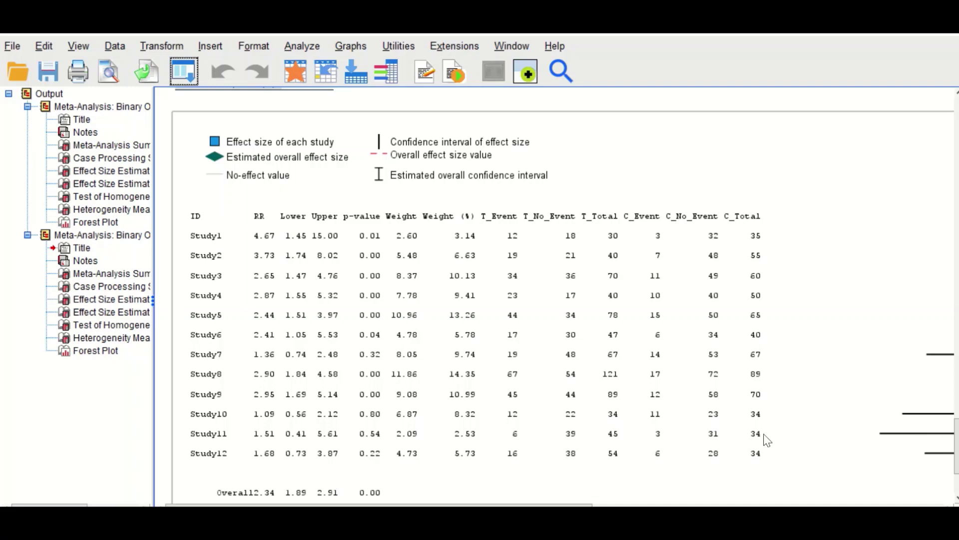
pyautogui.hscroll(12, 720, 356)
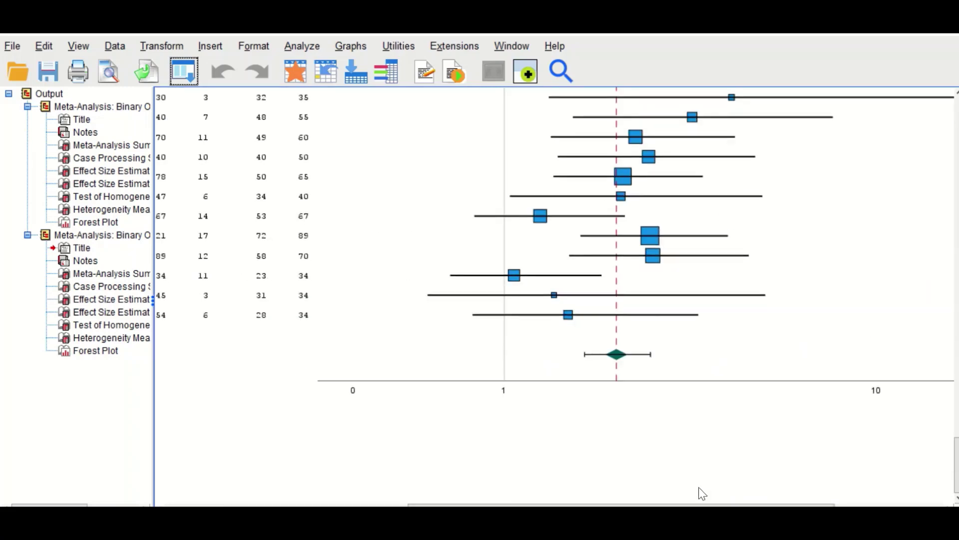
pyautogui.hscroll(-12, 549, 295)
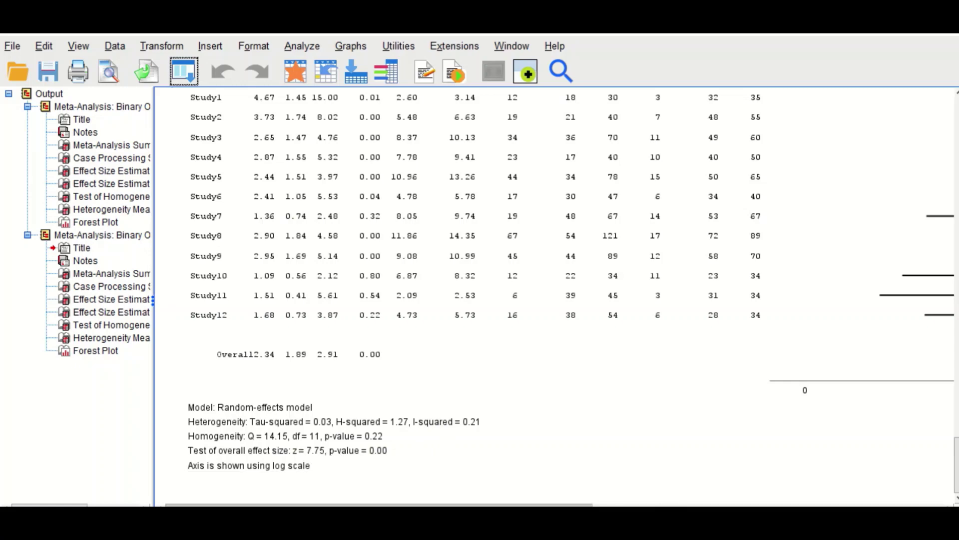
pyautogui.hscroll(5, 546, 499)
pyautogui.hscroll(-5, 546, 499)
pyautogui.scroll(5, 591, 444)
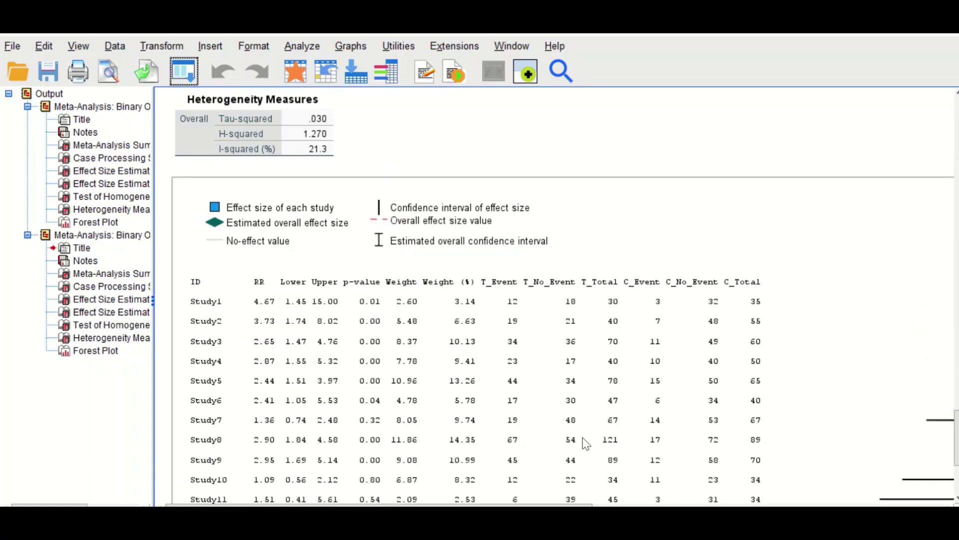
# - Compare each study's risk ratio and confidence limits with its plotted interval relative to the null and overall effect lines
pyautogui.scroll(-3, 586, 443)
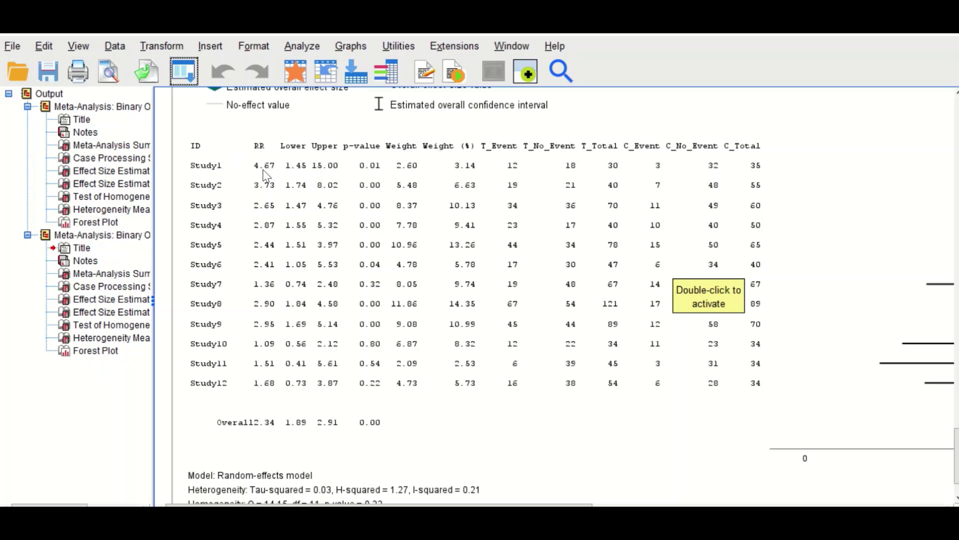
pyautogui.hscroll(5, 793, 380)
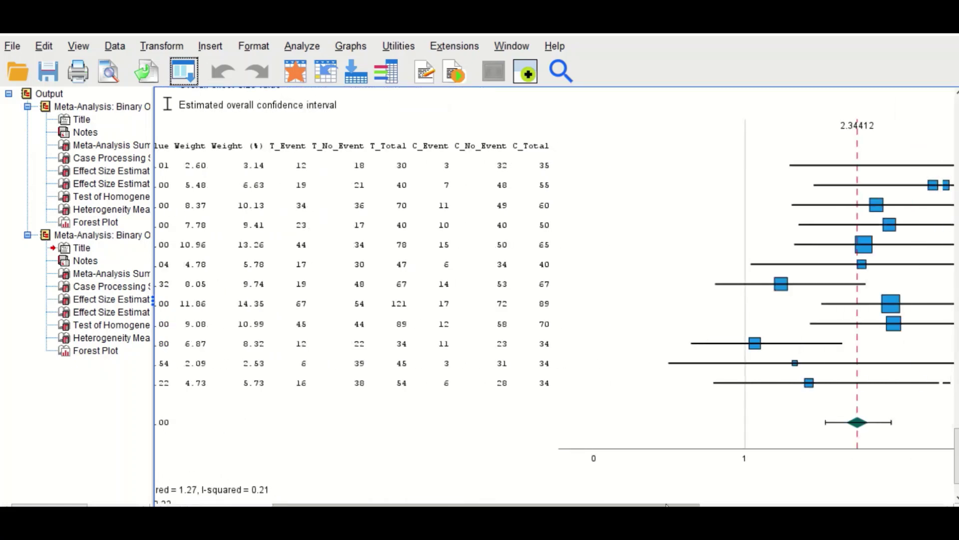
pyautogui.moveTo(590, 504); pyautogui.dragTo(651, 504)
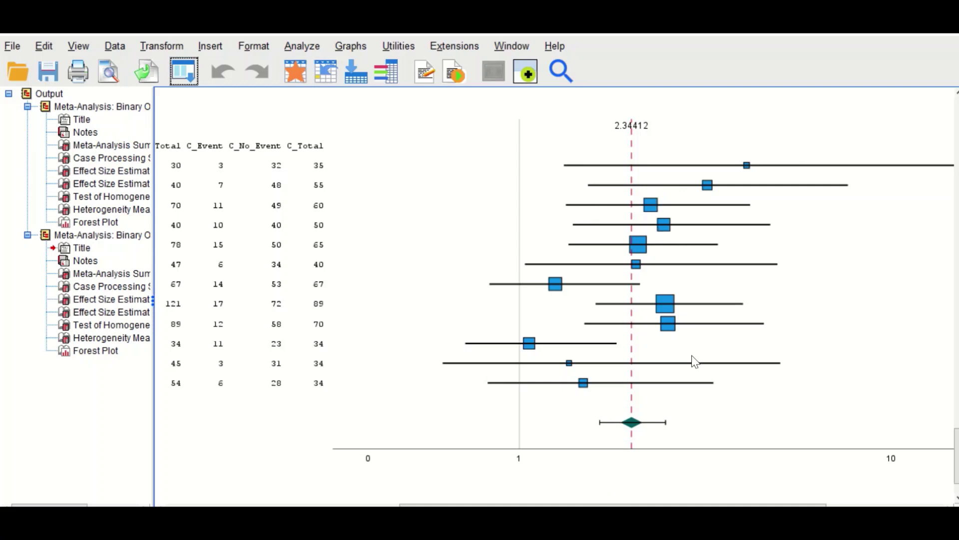
pyautogui.moveTo(654, 505); pyautogui.dragTo(441, 502)
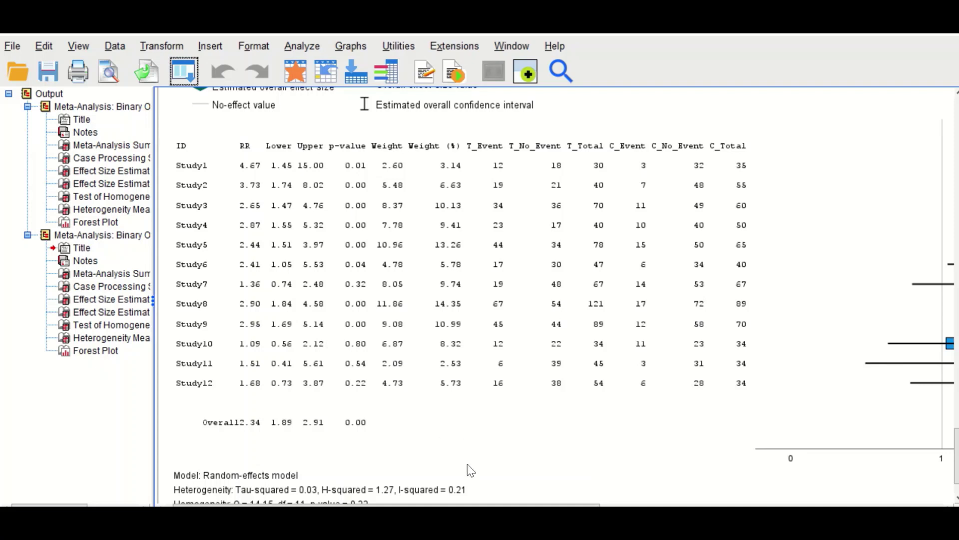
pyautogui.moveTo(440, 503); pyautogui.dragTo(456, 503)
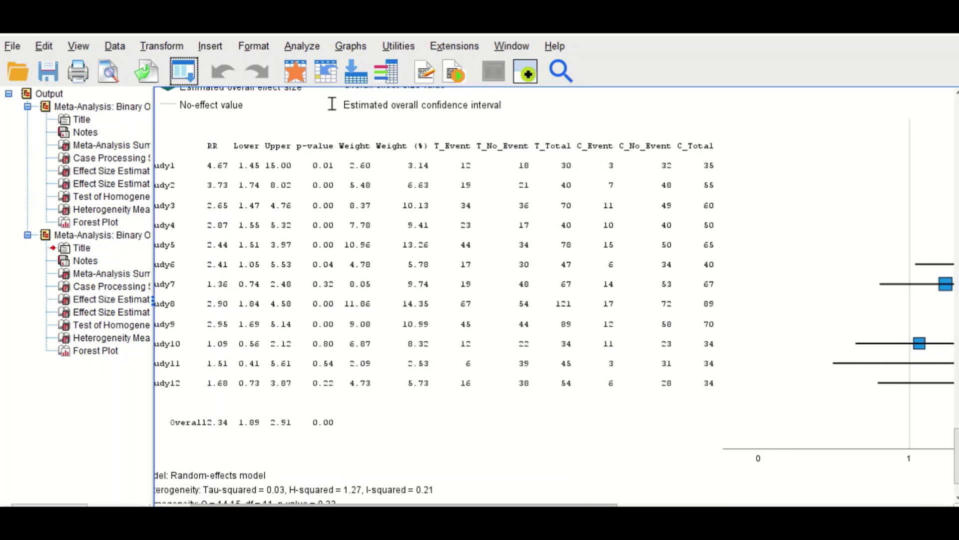
pyautogui.moveTo(386, 503); pyautogui.dragTo(600, 504)
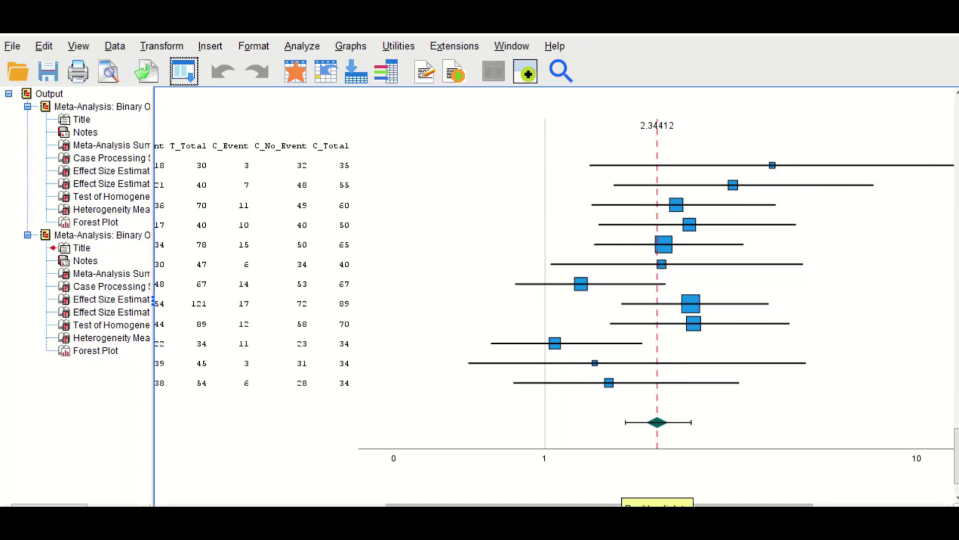
# - Relate the overall risk ratio and study weights in the table to the plotted squares and diamond, and read the model annotations beneath
pyautogui.moveTo(650, 503); pyautogui.dragTo(425, 504)
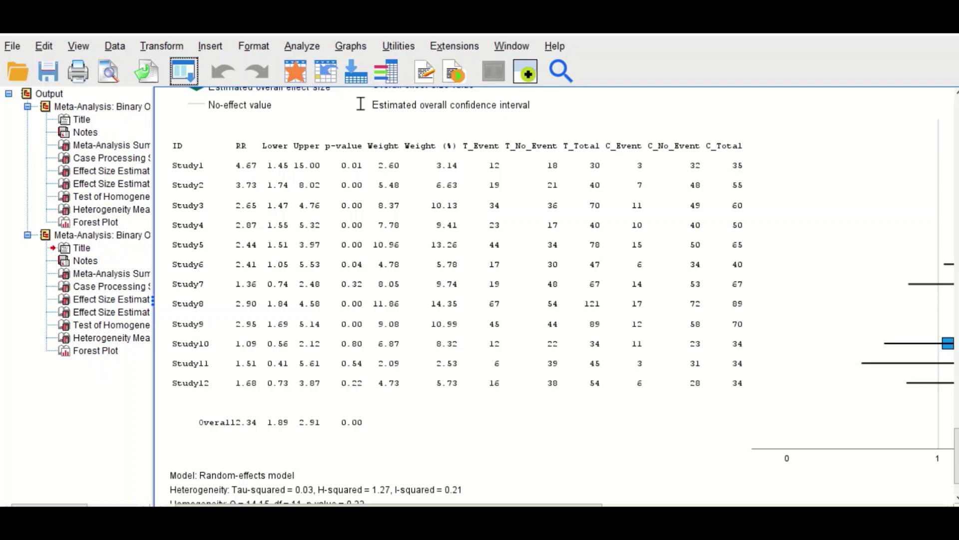
pyautogui.moveTo(425, 505); pyautogui.dragTo(624, 505)
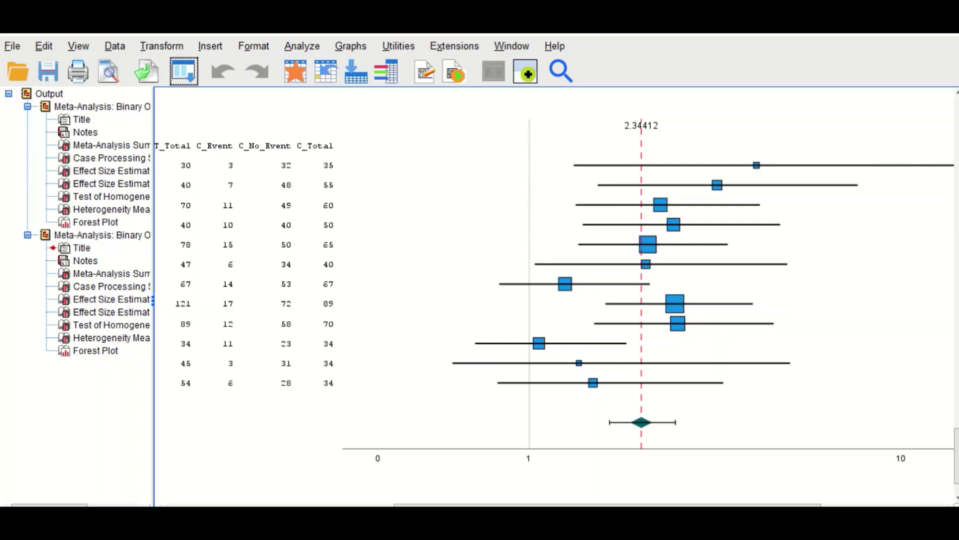
pyautogui.moveTo(607, 505); pyautogui.dragTo(386, 505)
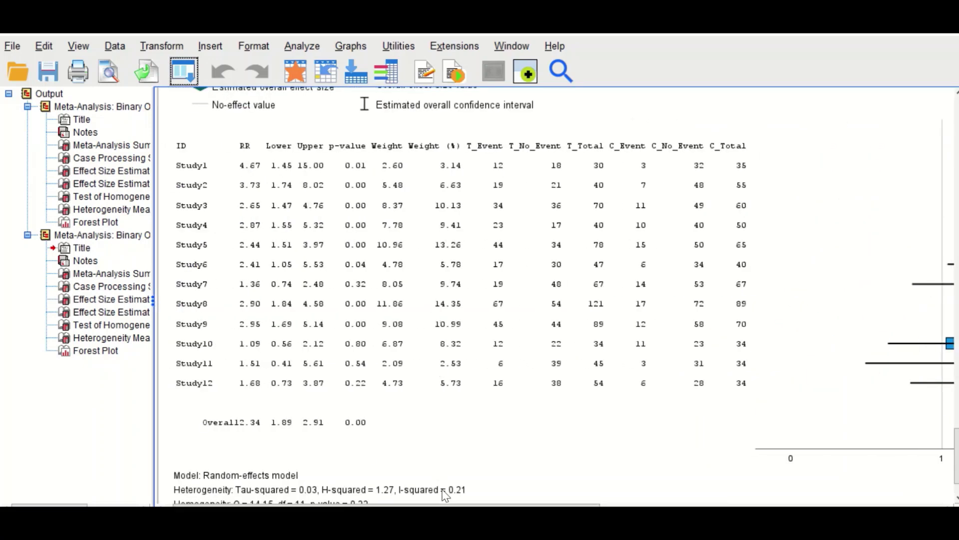
pyautogui.moveTo(445, 504); pyautogui.dragTo(612, 505)
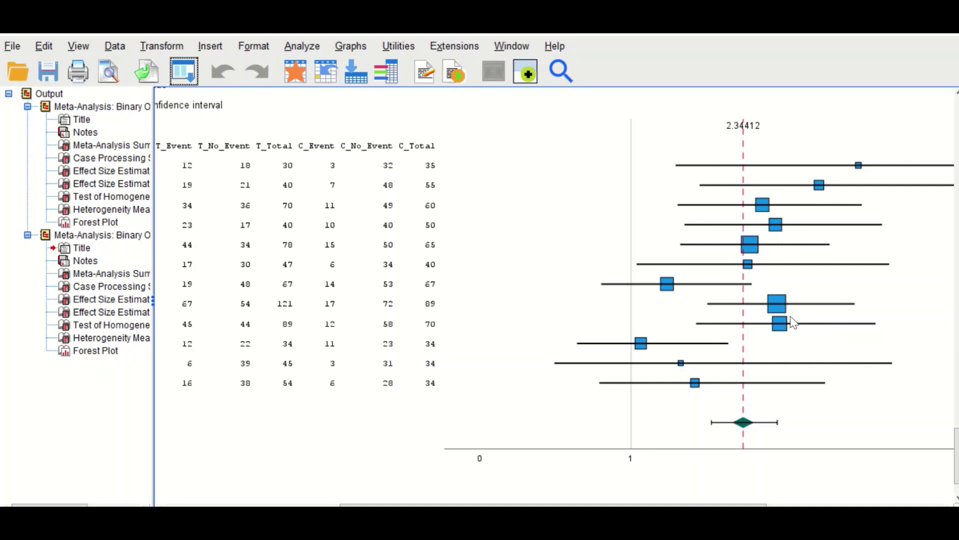
pyautogui.moveTo(609, 504); pyautogui.dragTo(699, 227)
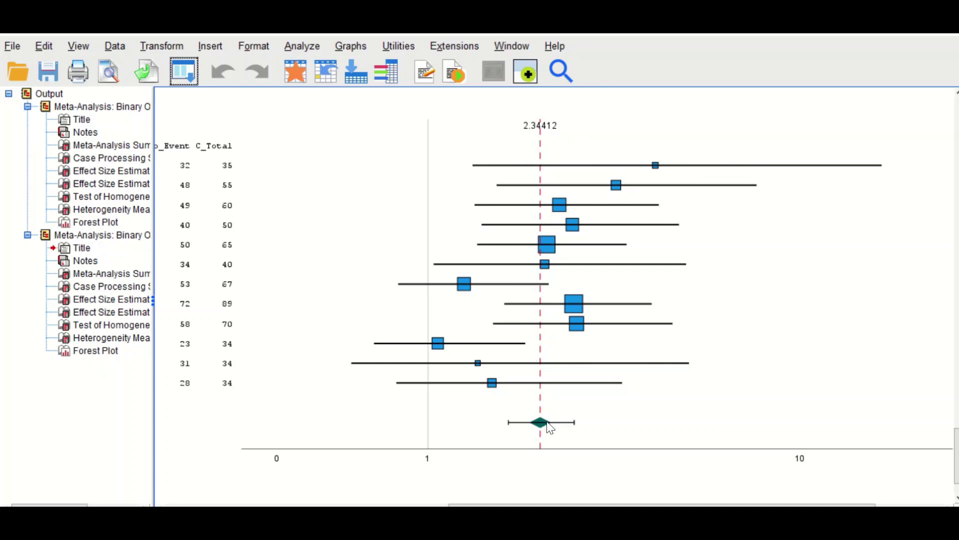
pyautogui.moveTo(706, 502); pyautogui.dragTo(453, 502)
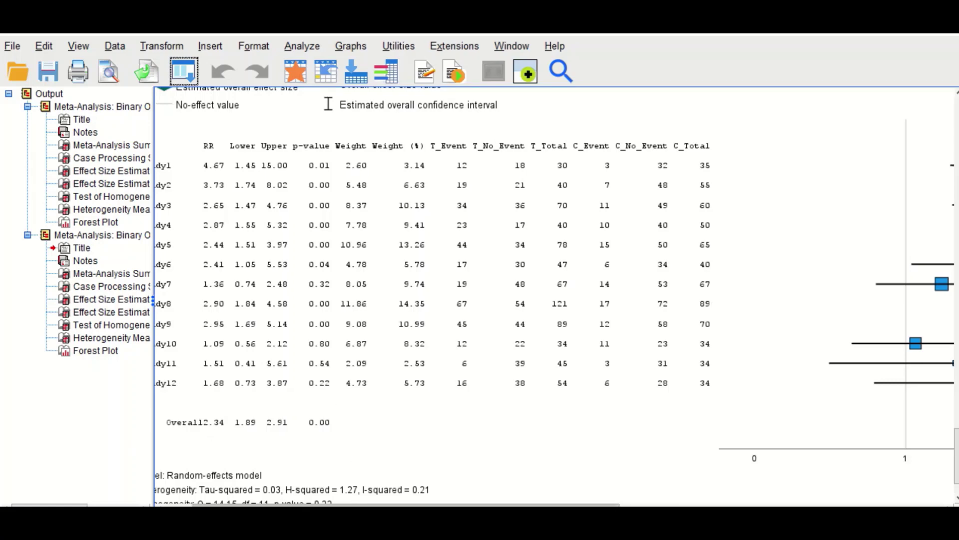
pyautogui.hscroll(5, 555, 295)
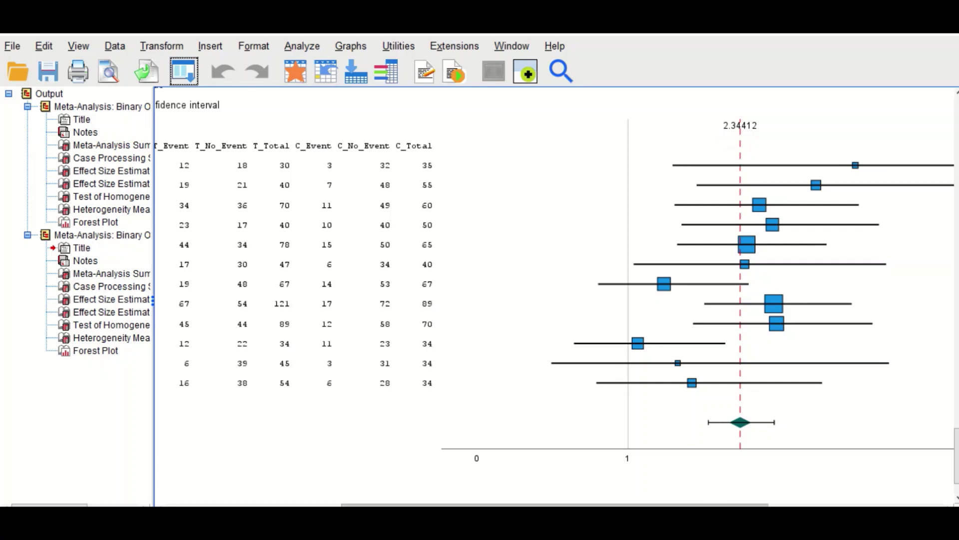
pyautogui.hscroll(-5, 722, 504)
pyautogui.hscroll(-1, 936, 262)
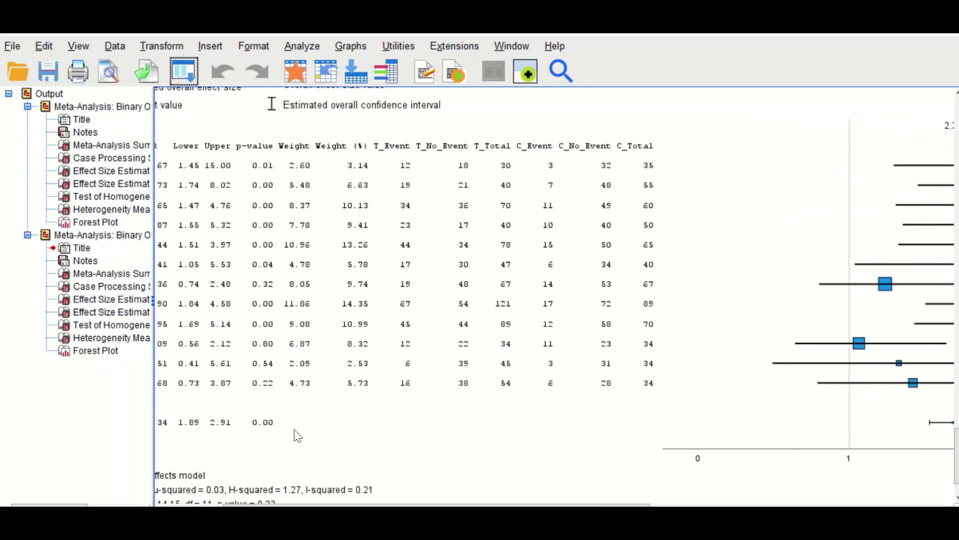
pyautogui.scroll(-3, 299, 440)
pyautogui.hscroll(-3, 308, 314)
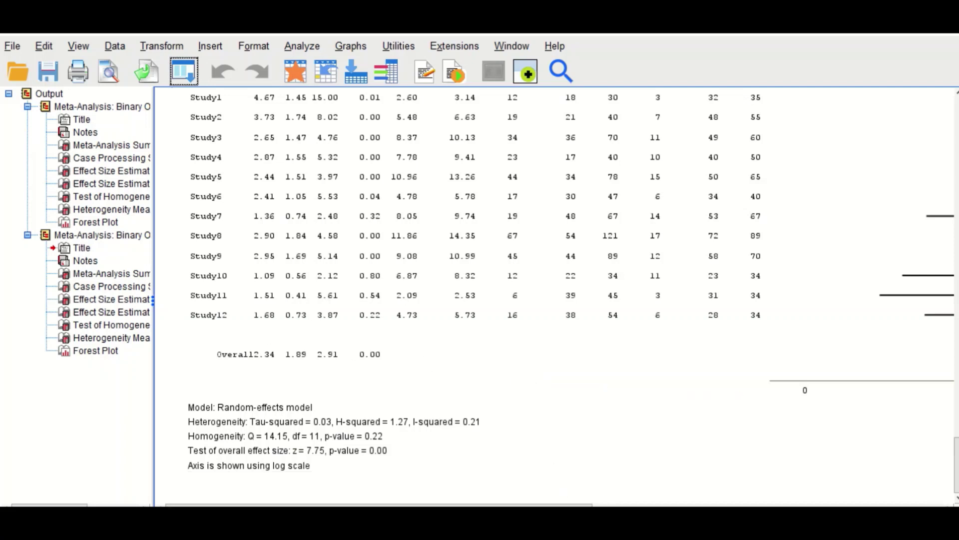
pyautogui.click(563, 409)
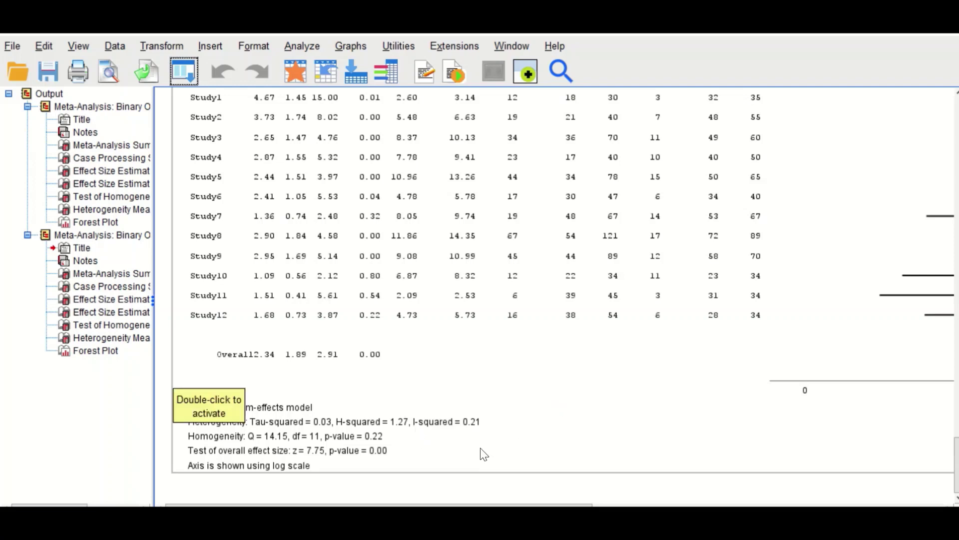
# - Rerun the binary meta-analysis with a funnel plot added, using standard error as y-axis values and StudyID as the point label
pyautogui.click(184, 71)
pyautogui.click(186, 99)
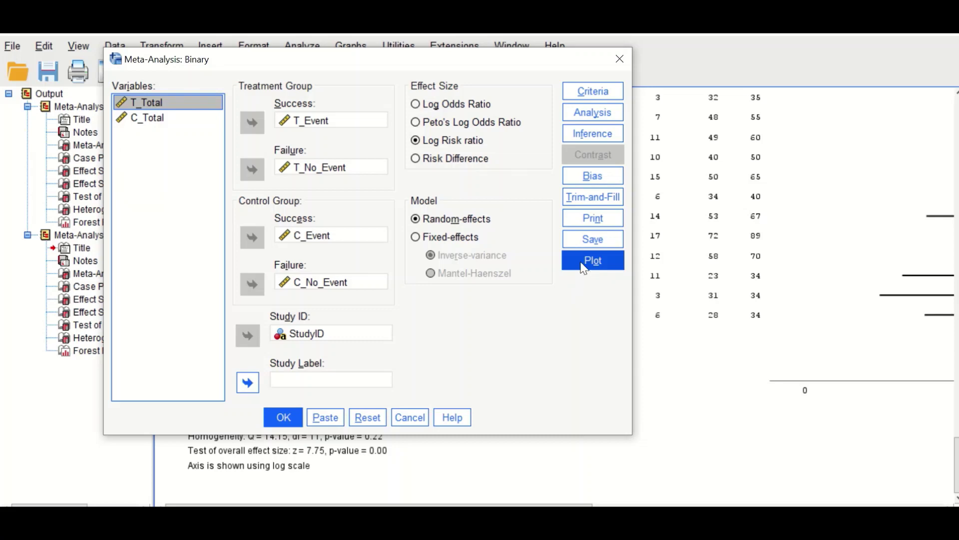
pyautogui.click(583, 268)
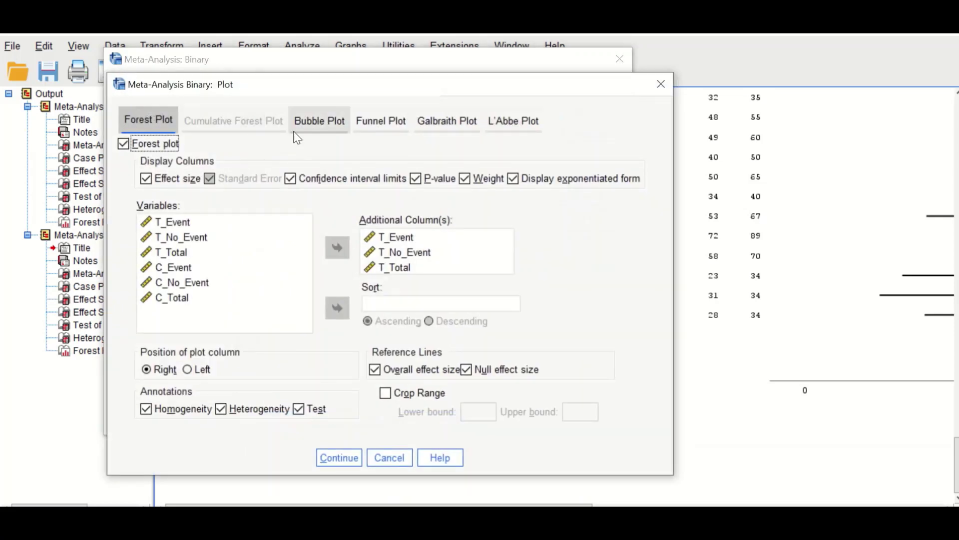
pyautogui.click(381, 123)
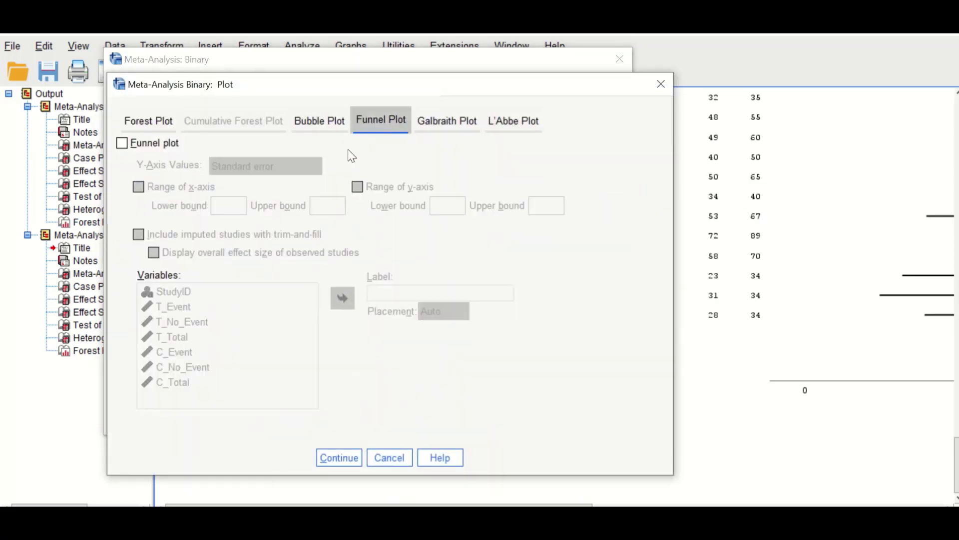
pyautogui.click(123, 144)
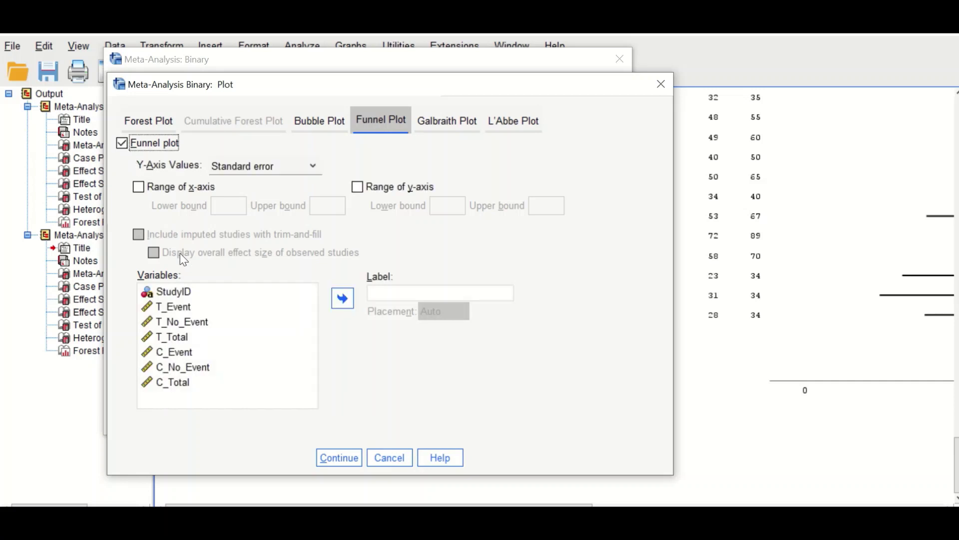
pyautogui.click(188, 292)
pyautogui.click(343, 299)
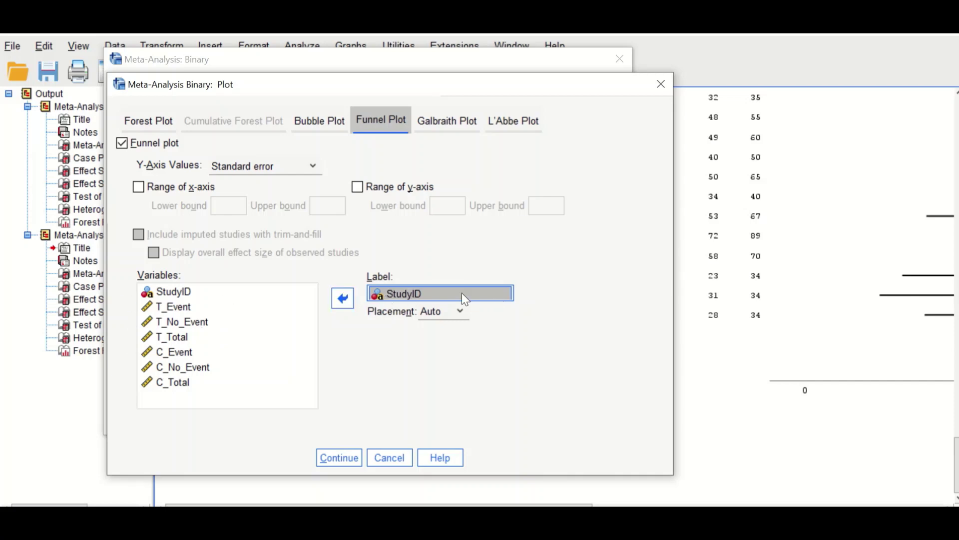
pyautogui.click(339, 458)
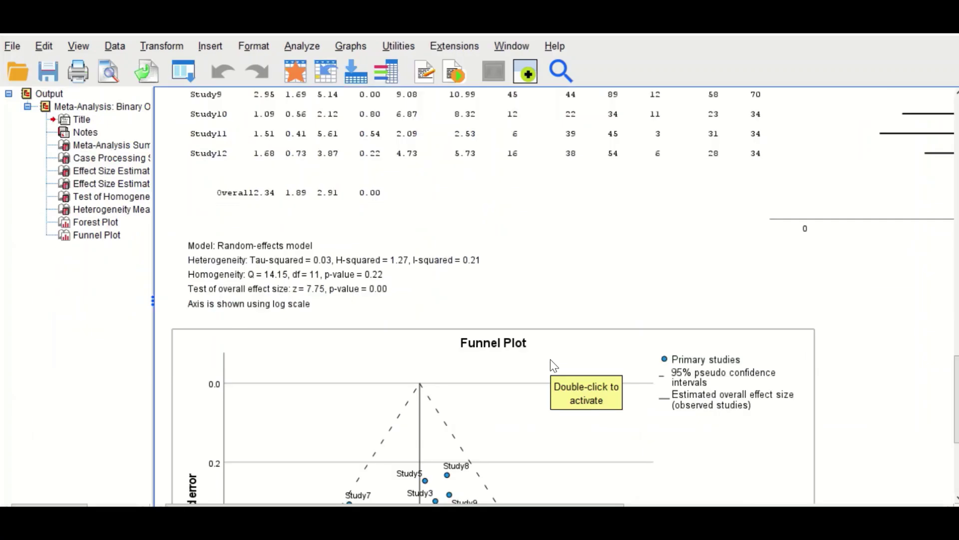
# - Examine how the labelled studies spread around the overall effect line and within the pseudo confidence limits of the funnel plot
pyautogui.scroll(-5, 553, 366)
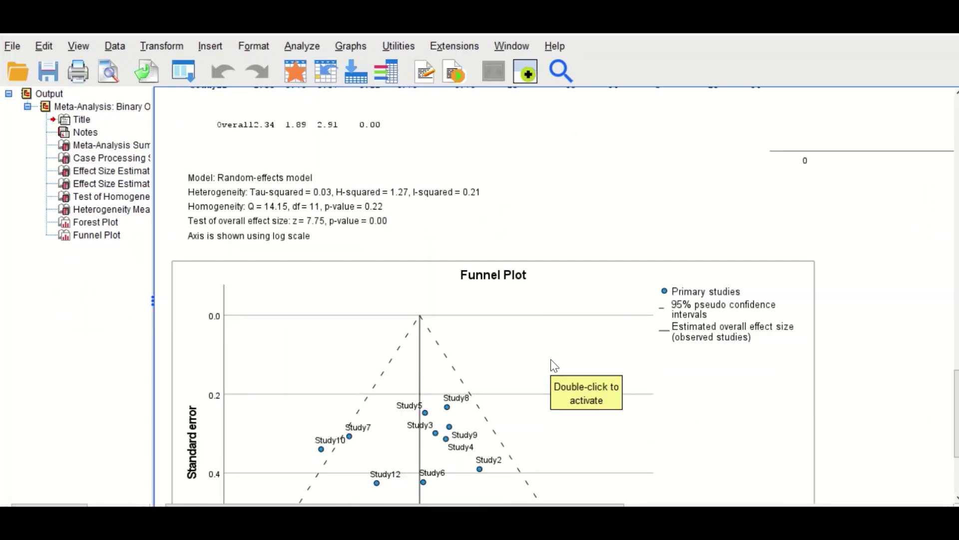
pyautogui.scroll(7, 554, 366)
pyautogui.scroll(-7, 553, 324)
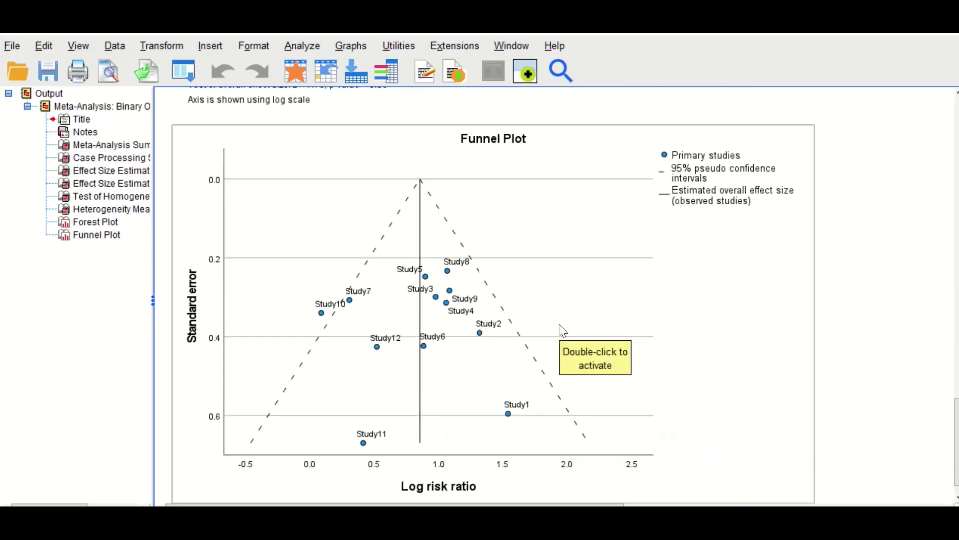
pyautogui.scroll(-1, 474, 375)
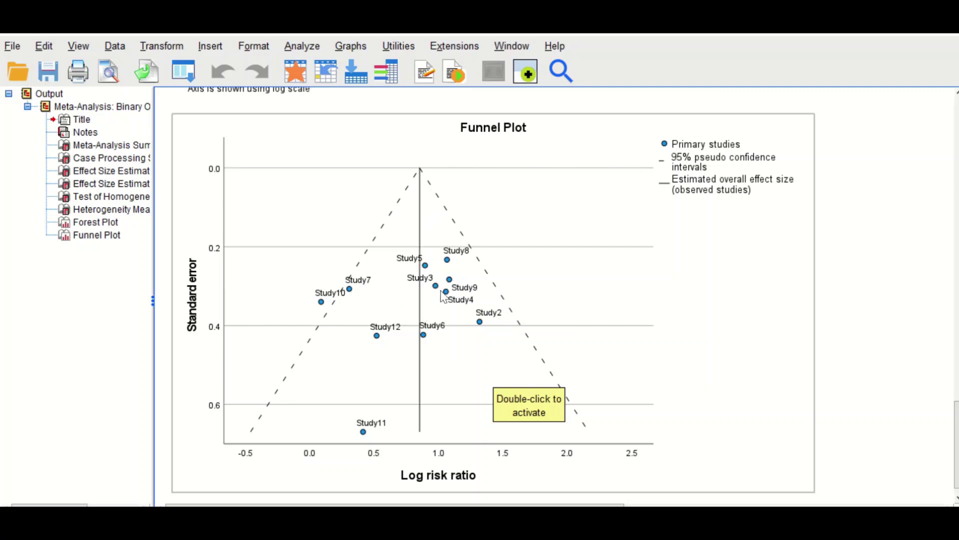
pyautogui.click(699, 331)
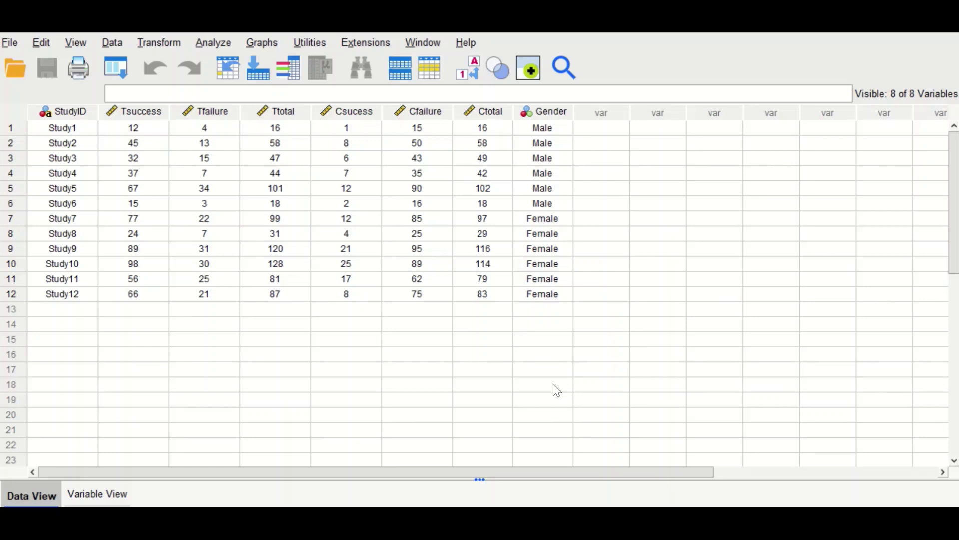
# - Set up a raw-data binary meta-analysis on the success/failure dataset, assigning Tsuccess and Tfailure as the treatment group's success and failure
pyautogui.click(214, 45)
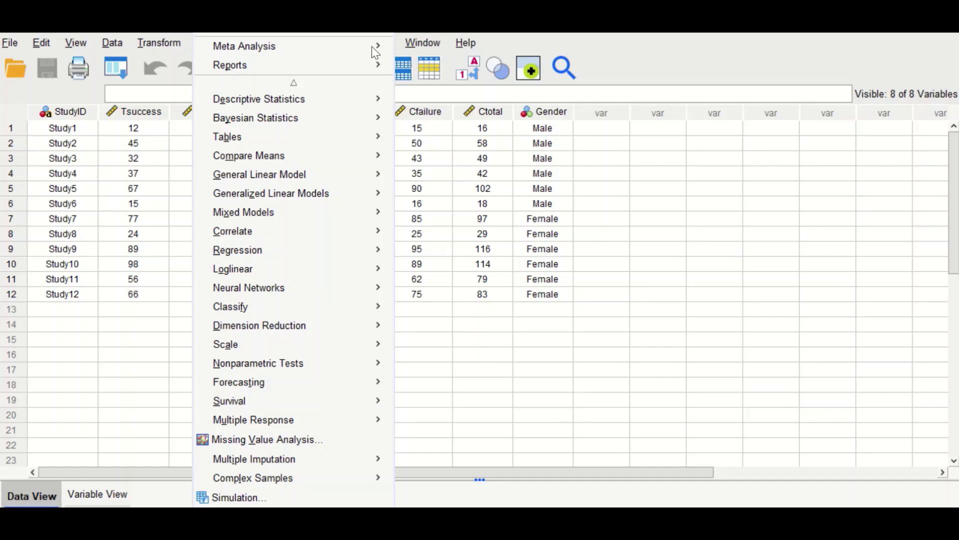
pyautogui.moveTo(374, 45)
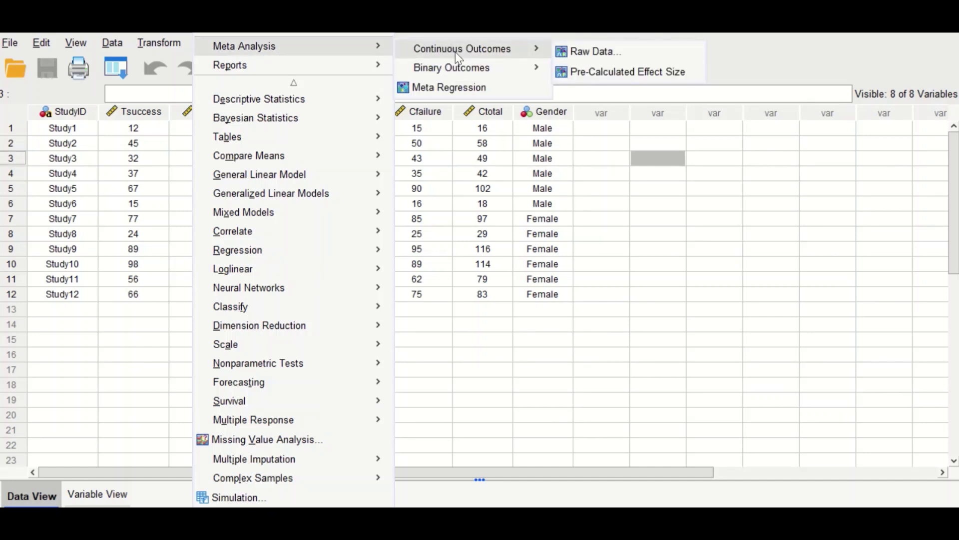
pyautogui.moveTo(460, 67)
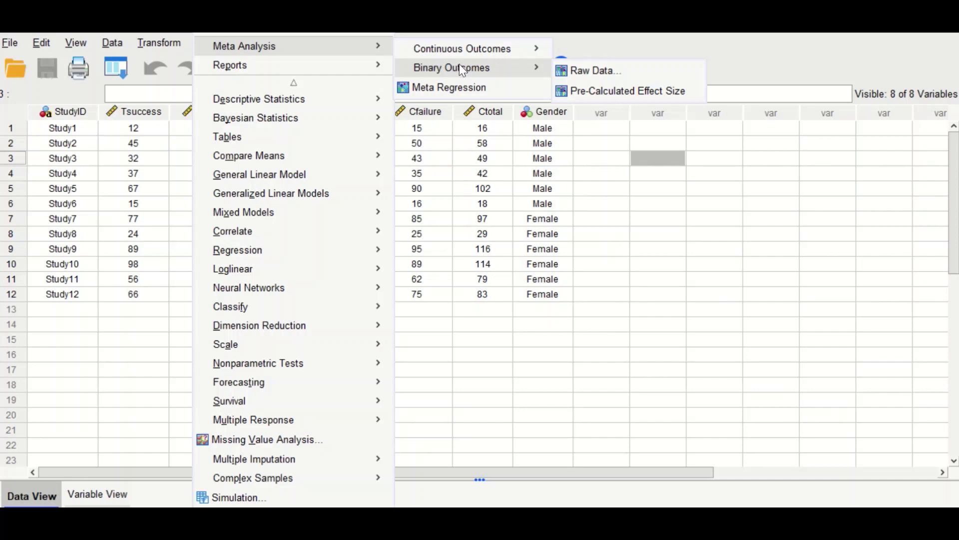
pyautogui.click(585, 77)
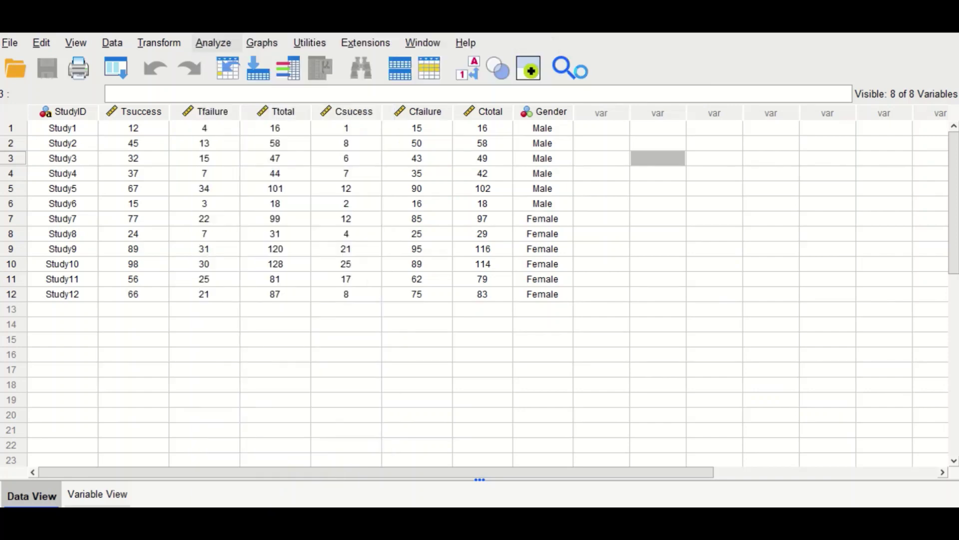
pyautogui.moveTo(451, 87); pyautogui.dragTo(360, 70)
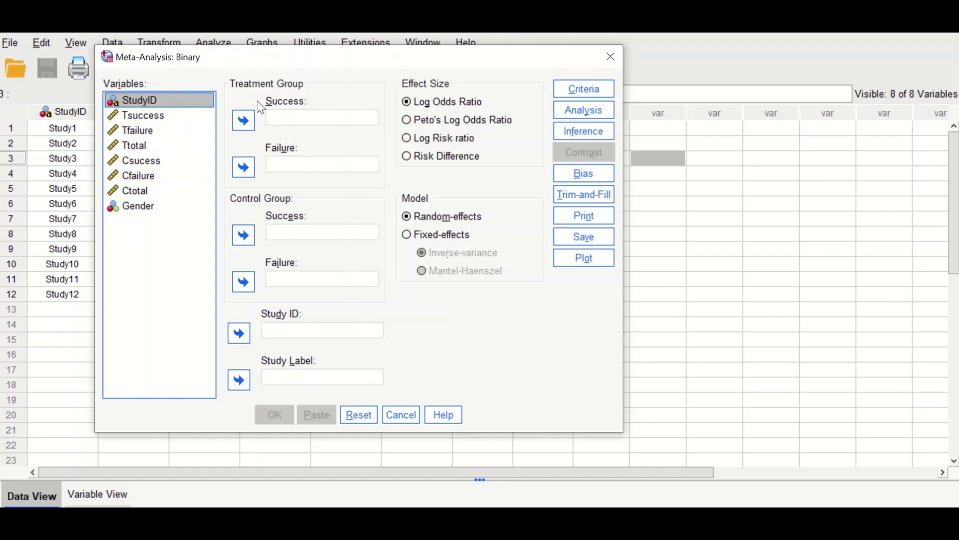
pyautogui.click(144, 115)
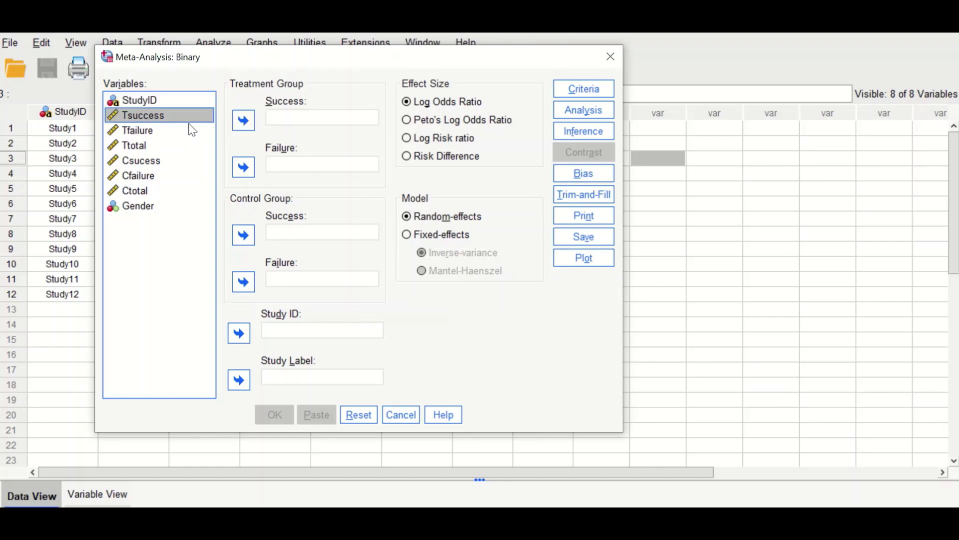
pyautogui.click(241, 119)
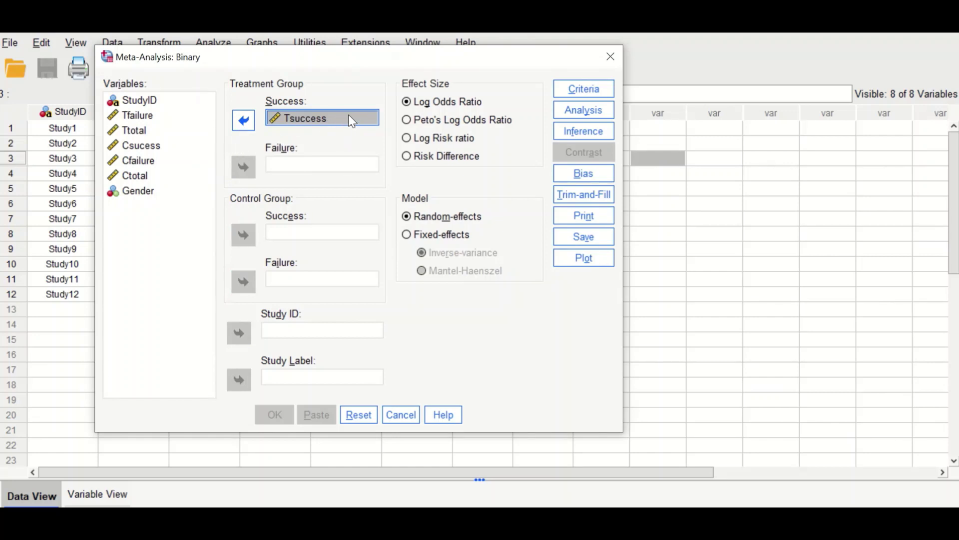
pyautogui.click(136, 119)
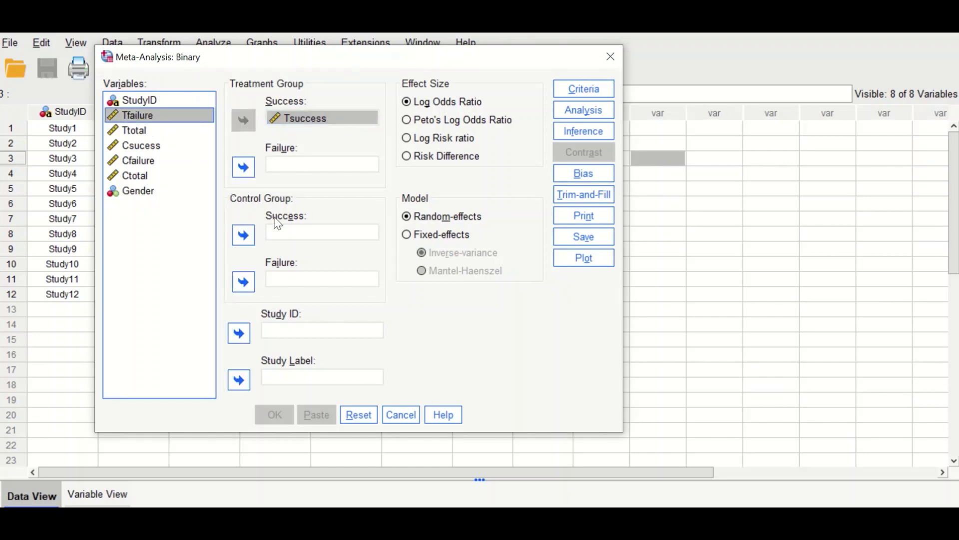
pyautogui.click(240, 169)
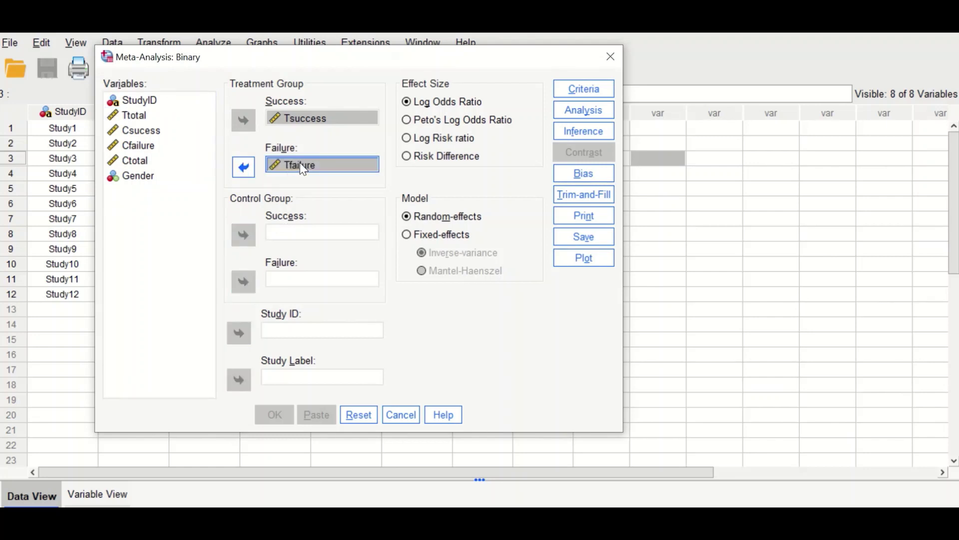
# - Assign Csucess and Cfailure as the control group's success and failure variables, and StudyID as the study ID
pyautogui.click(137, 130)
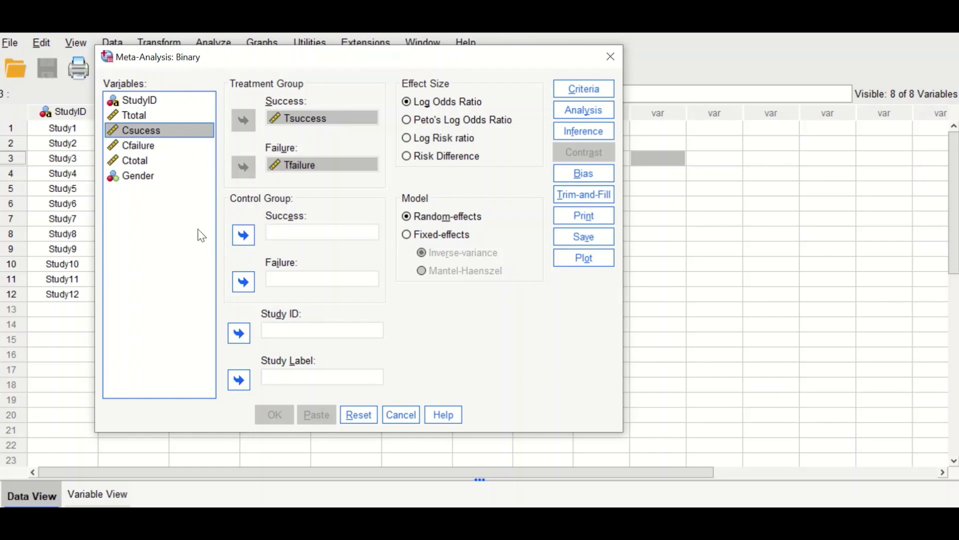
pyautogui.click(243, 242)
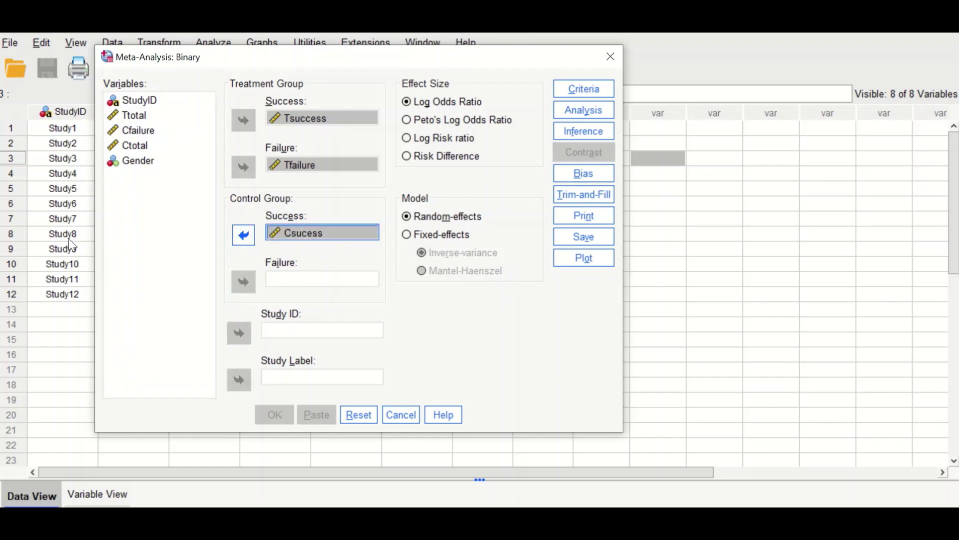
pyautogui.click(140, 131)
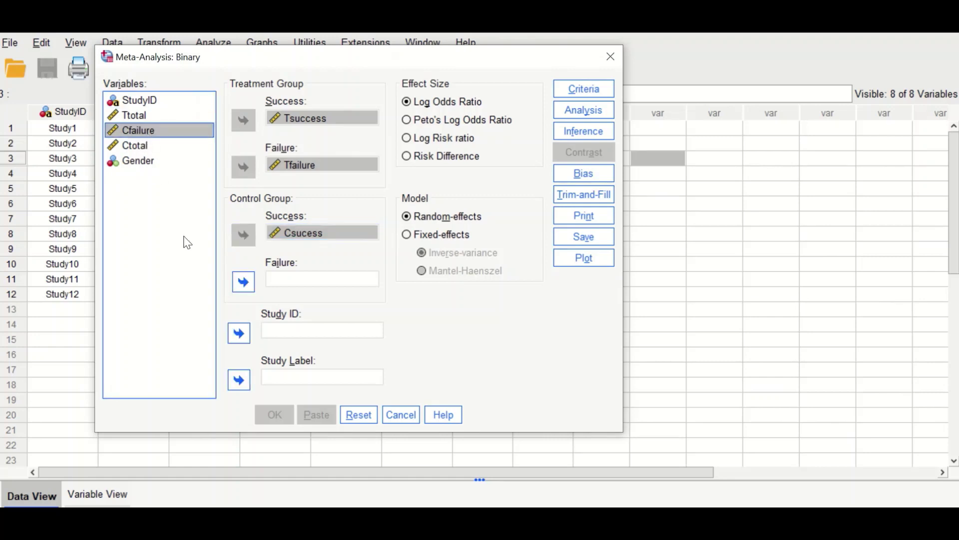
pyautogui.click(247, 287)
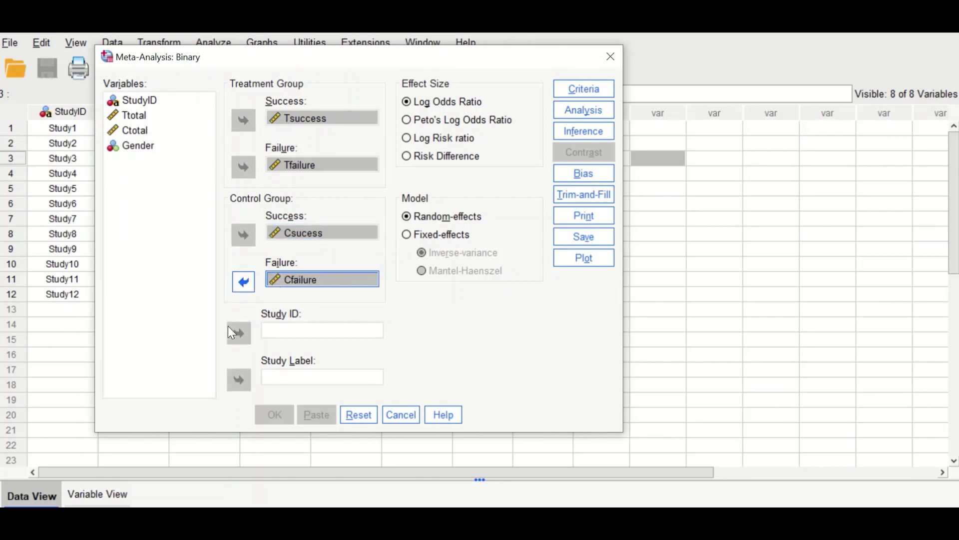
pyautogui.click(135, 100)
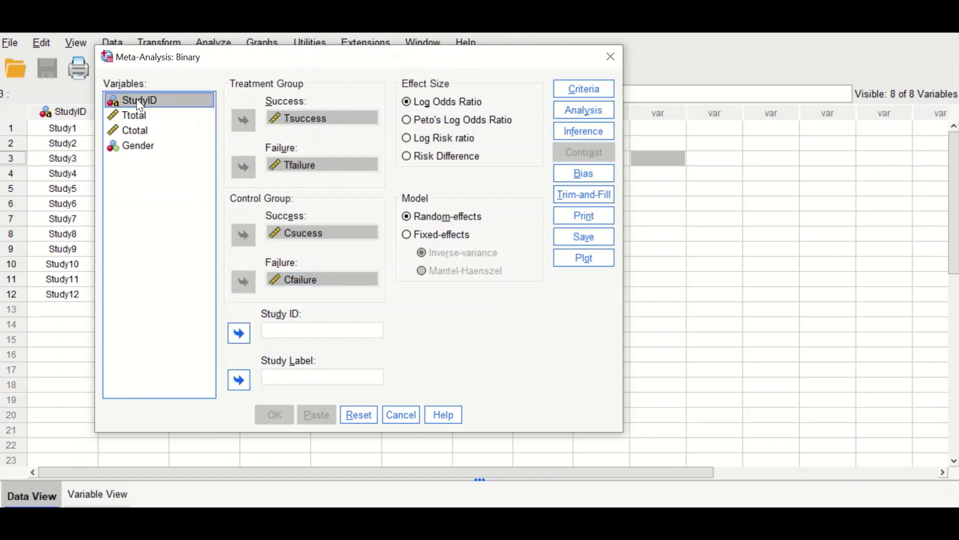
pyautogui.click(237, 332)
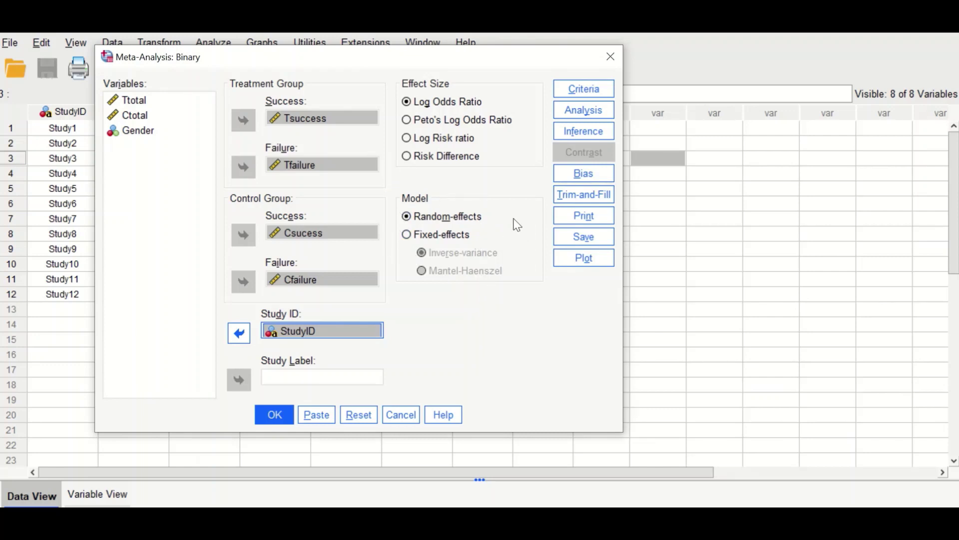
# - Keep the default criteria and assign Gender as the subgroup analysis variable of the binary meta-analysis
pyautogui.click(573, 91)
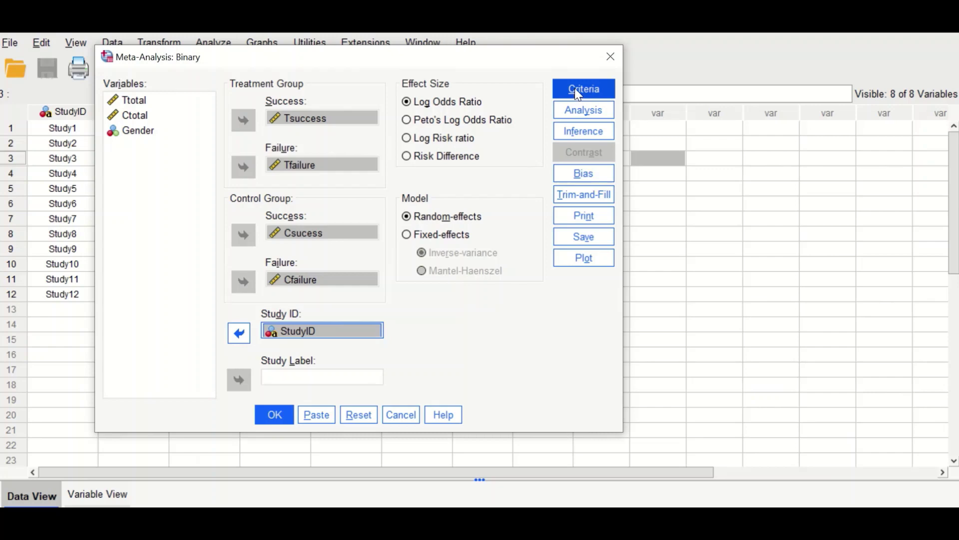
pyautogui.click(579, 94)
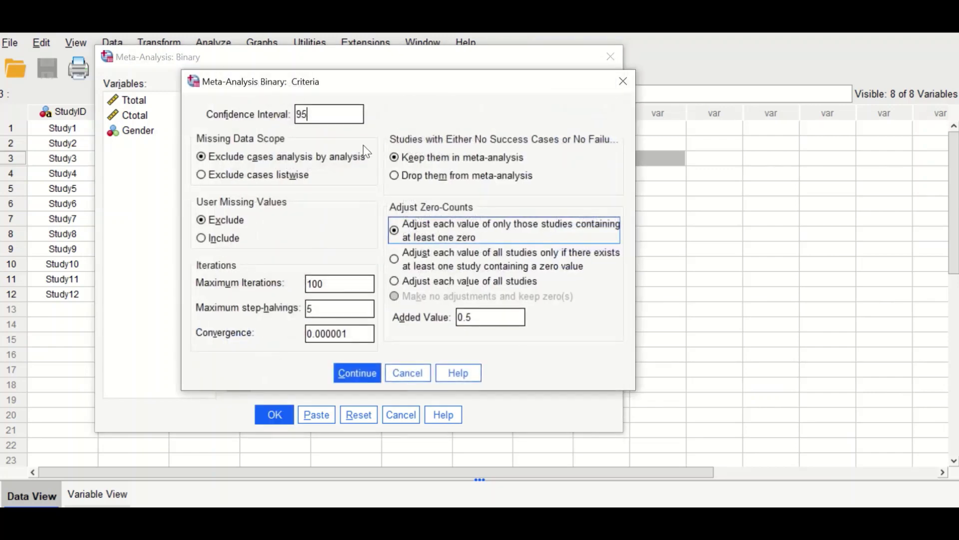
pyautogui.click(623, 81)
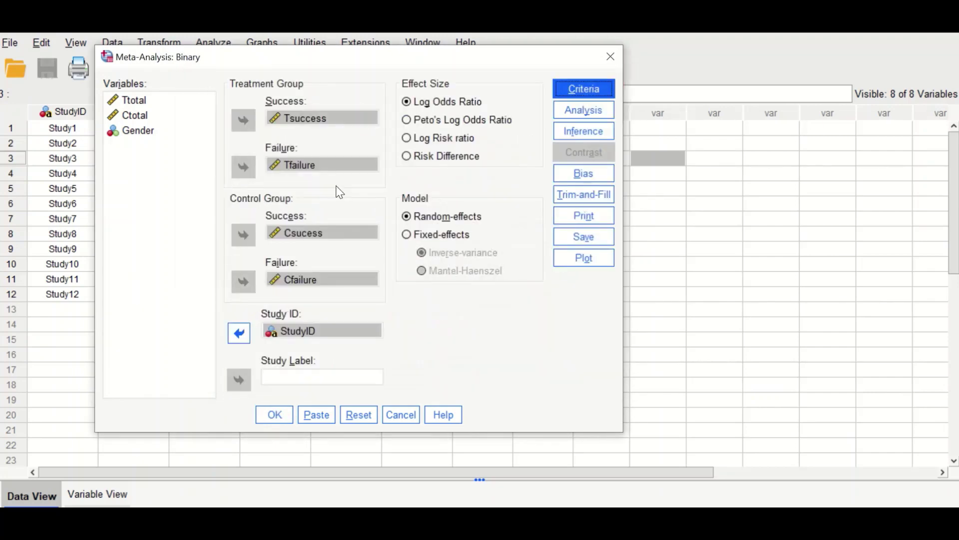
pyautogui.click(562, 115)
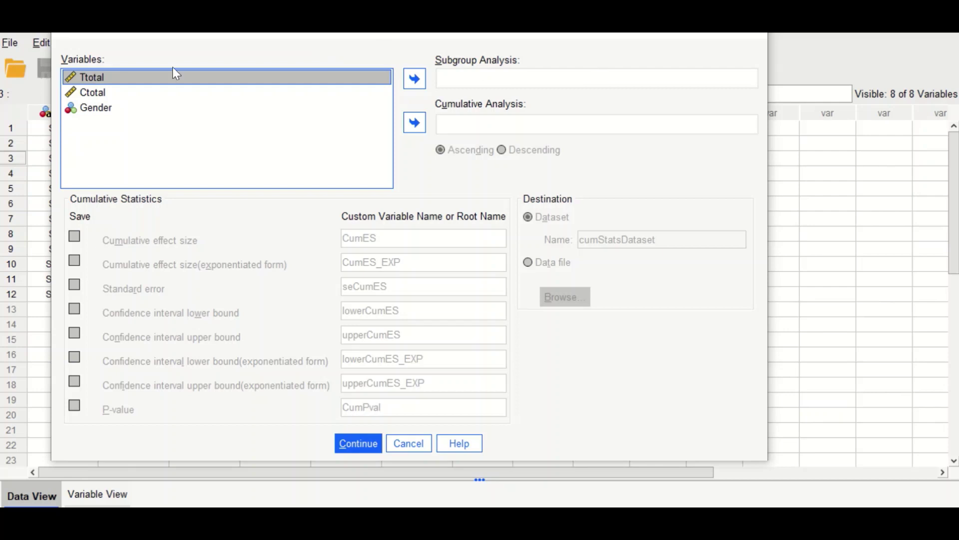
pyautogui.click(108, 114)
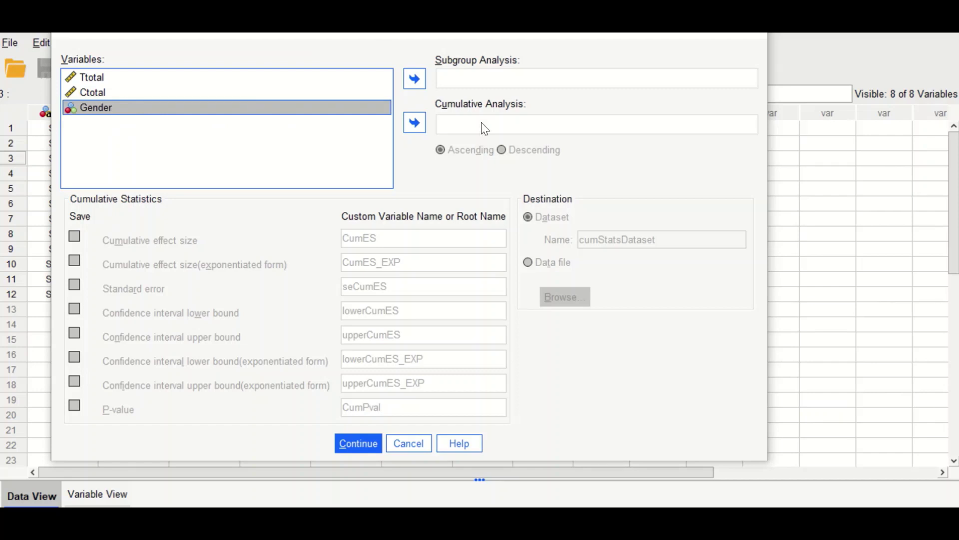
pyautogui.click(415, 78)
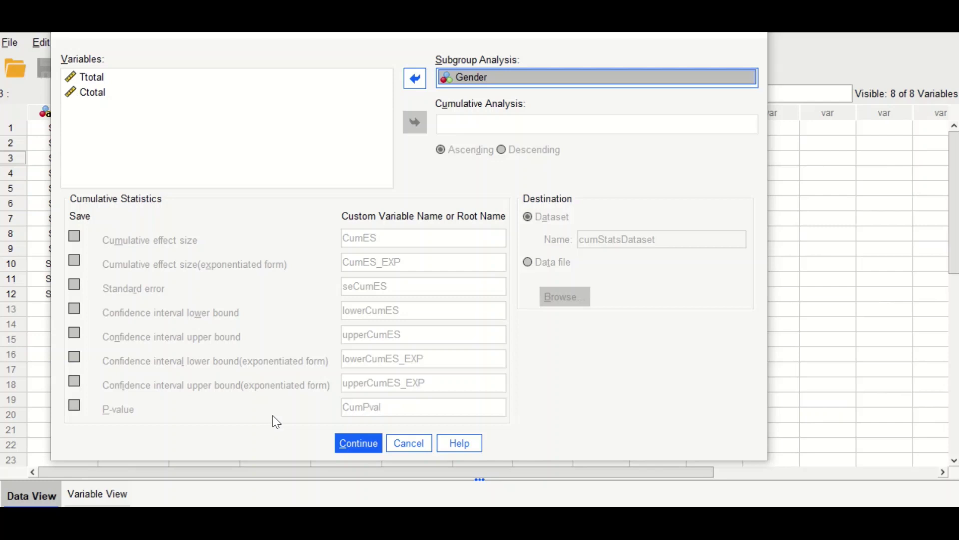
pyautogui.click(359, 444)
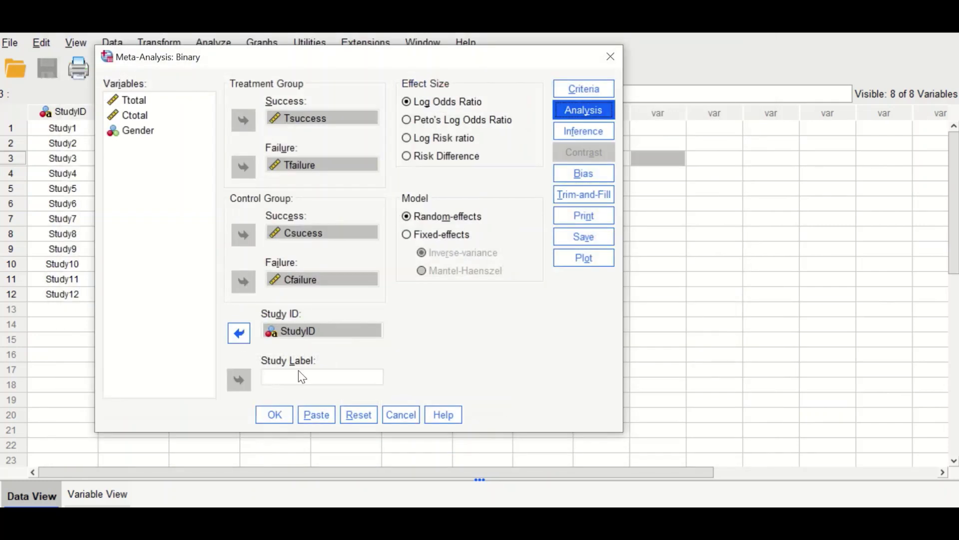
# - Keep the REML estimator without standard error adjustment and request Egger's test for bias, leaving missing-study estimation off
pyautogui.click(574, 133)
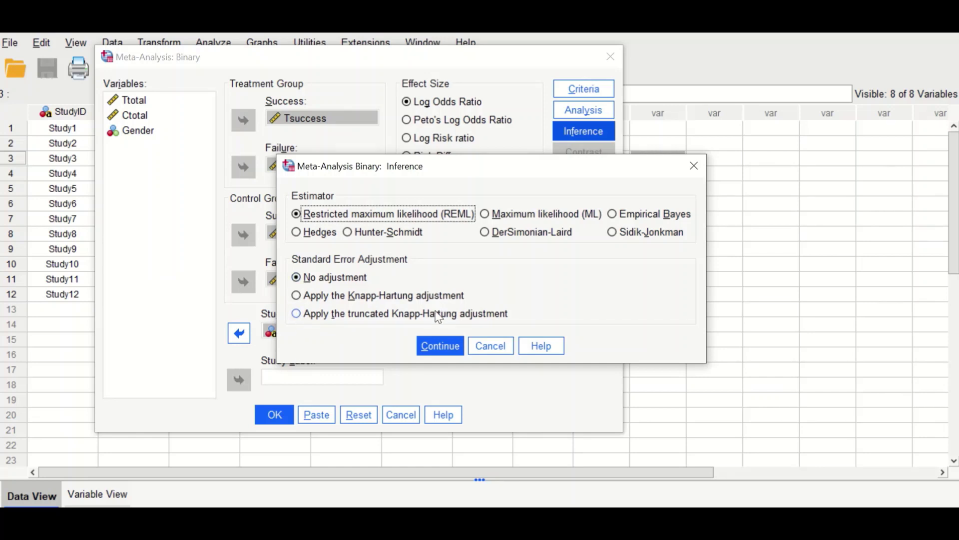
pyautogui.click(434, 348)
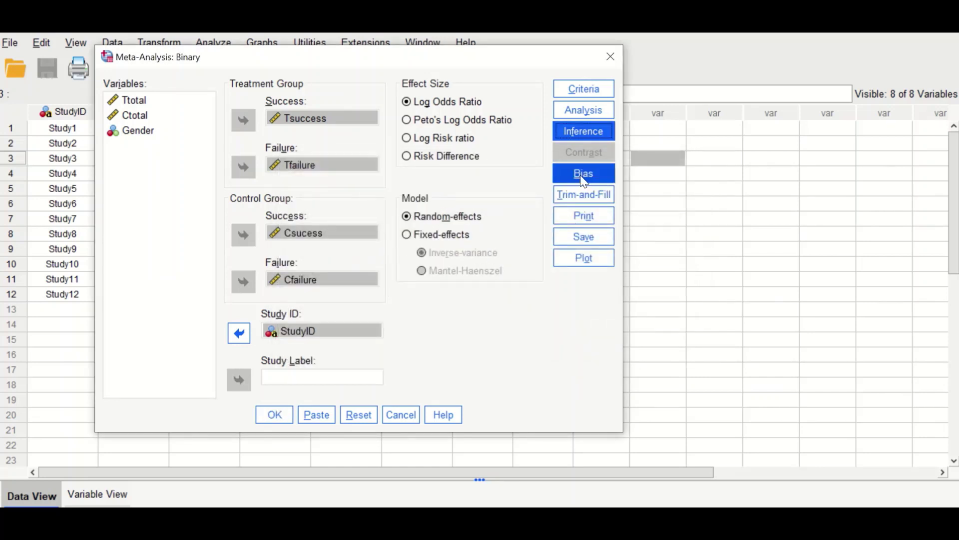
pyautogui.click(583, 173)
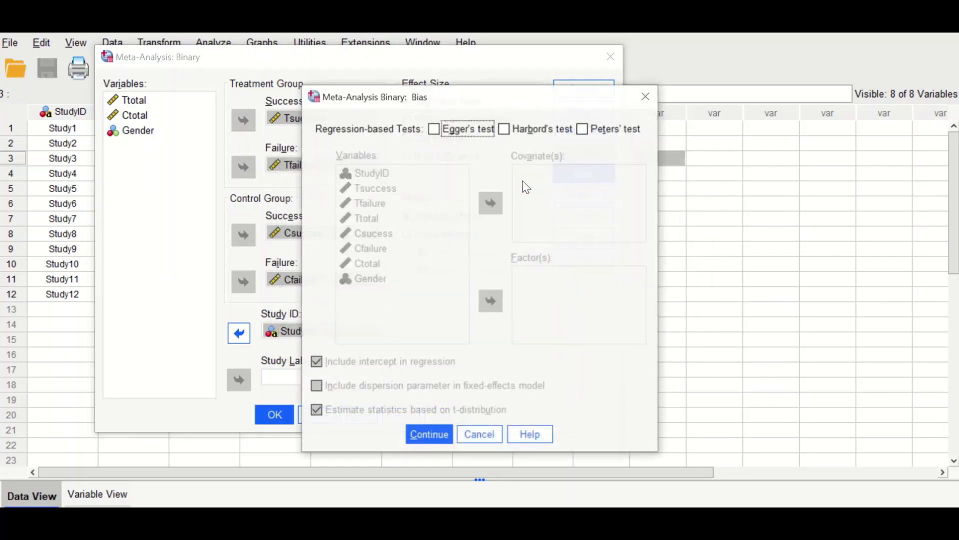
pyautogui.click(435, 130)
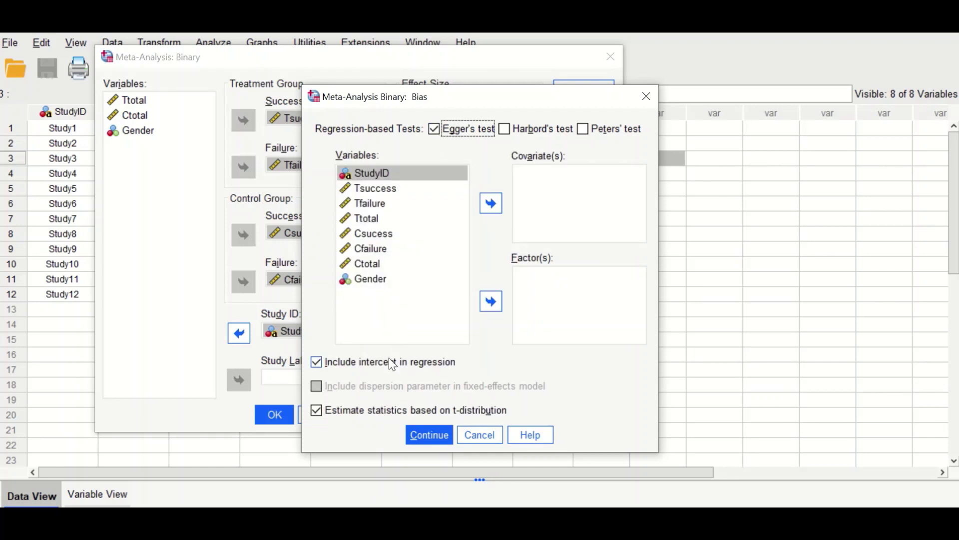
pyautogui.click(425, 436)
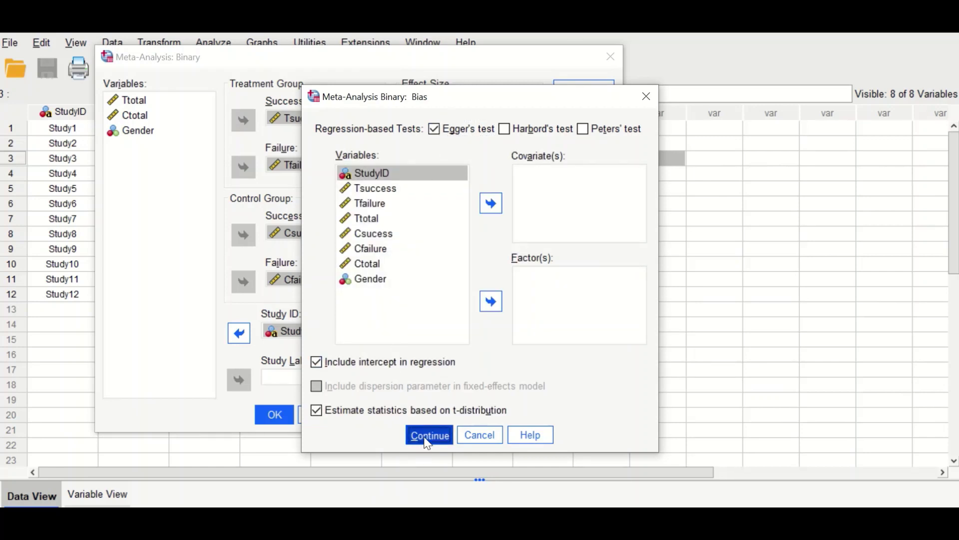
pyautogui.click(579, 200)
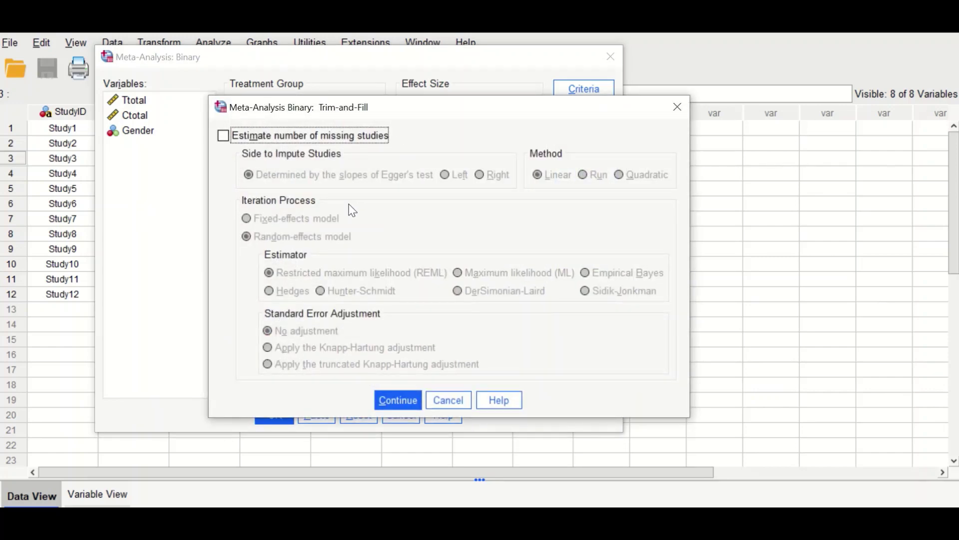
pyautogui.click(393, 406)
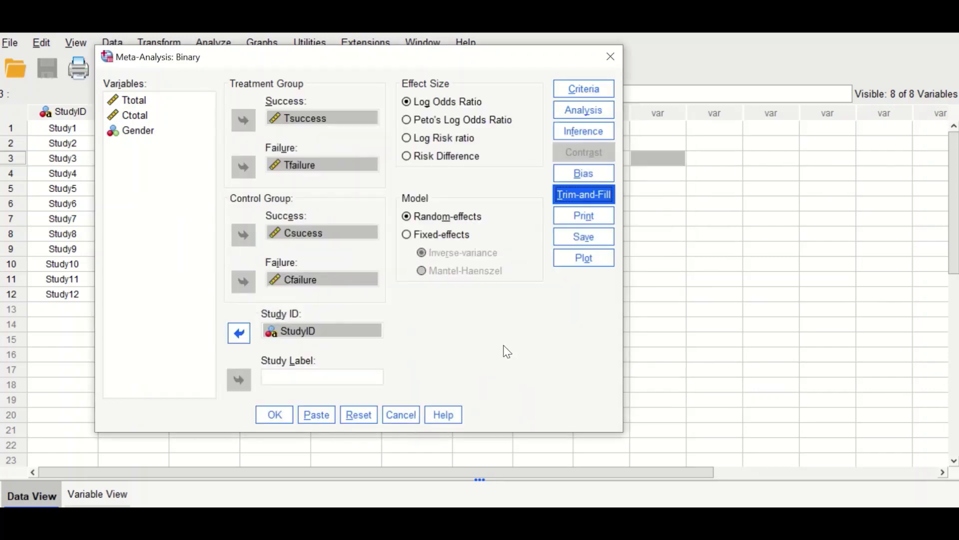
# - Include the test of homogeneity, heterogeneity measures, individual study effect sizes and the random-effects prediction interval in the output, without saving new variables
pyautogui.click(573, 212)
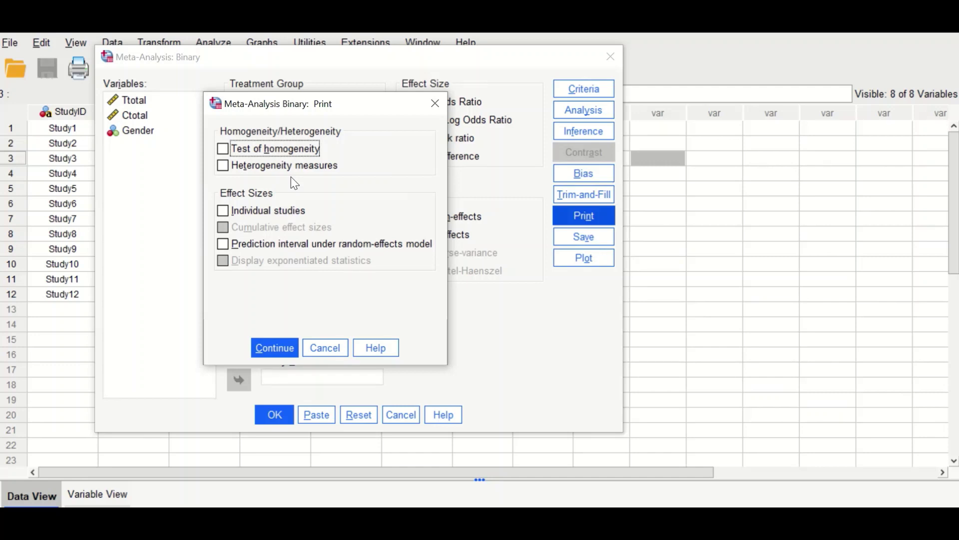
pyautogui.click(224, 166)
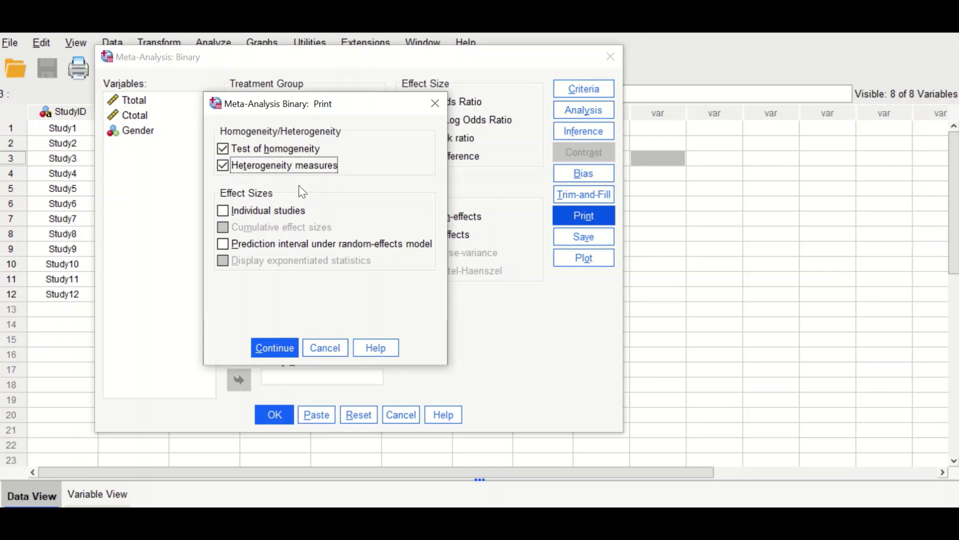
pyautogui.click(226, 209)
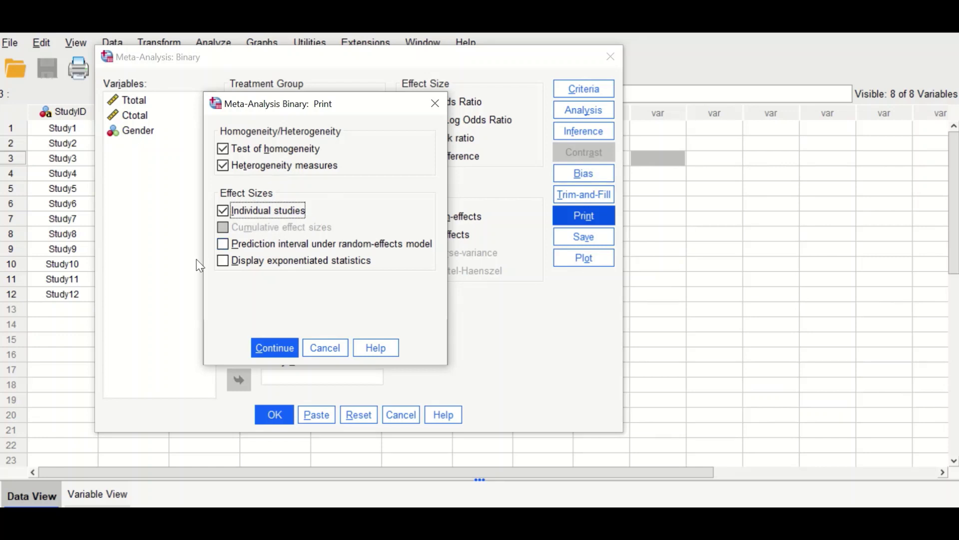
pyautogui.click(225, 246)
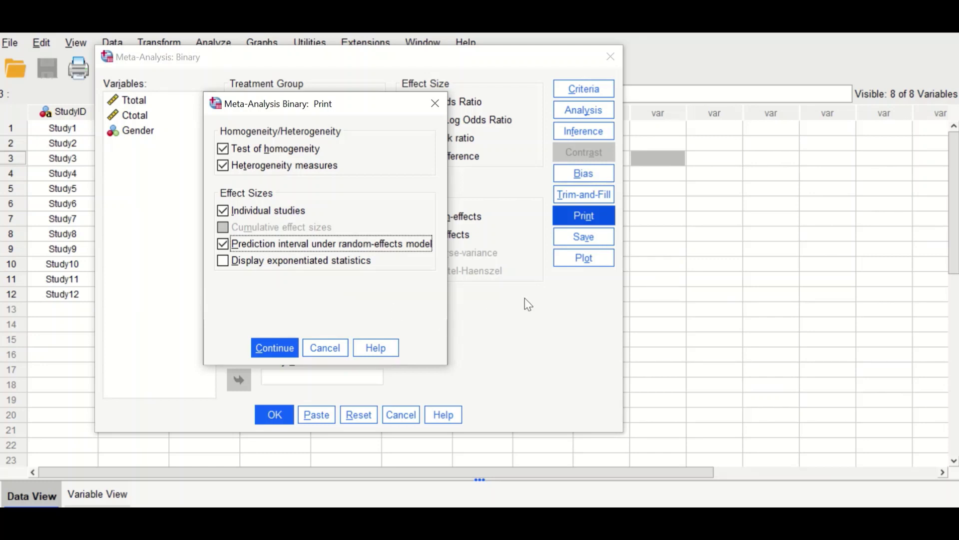
pyautogui.click(225, 262)
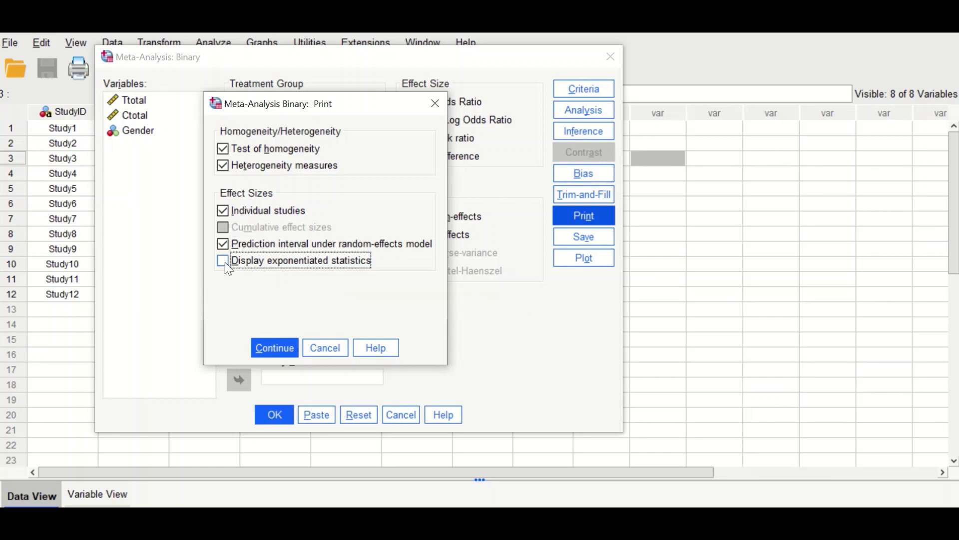
pyautogui.click(277, 353)
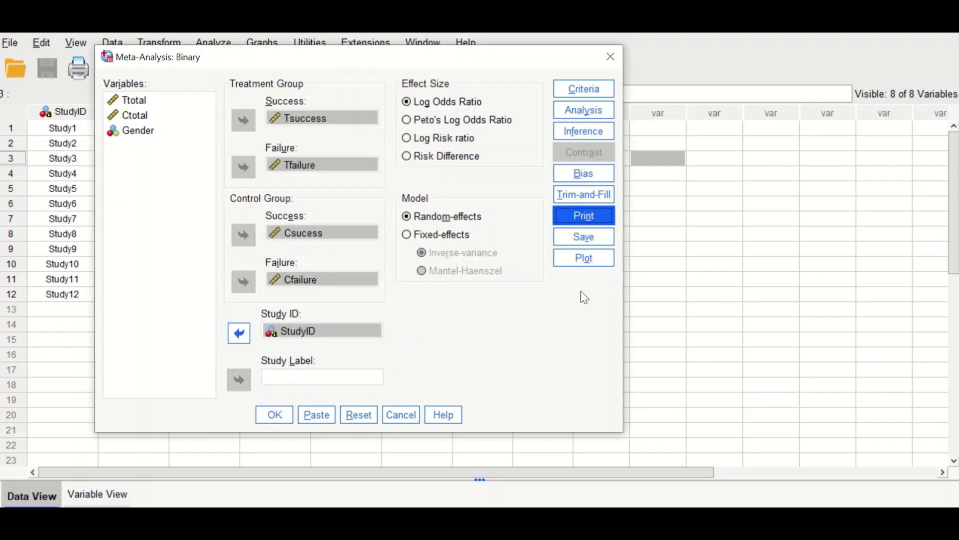
pyautogui.click(586, 239)
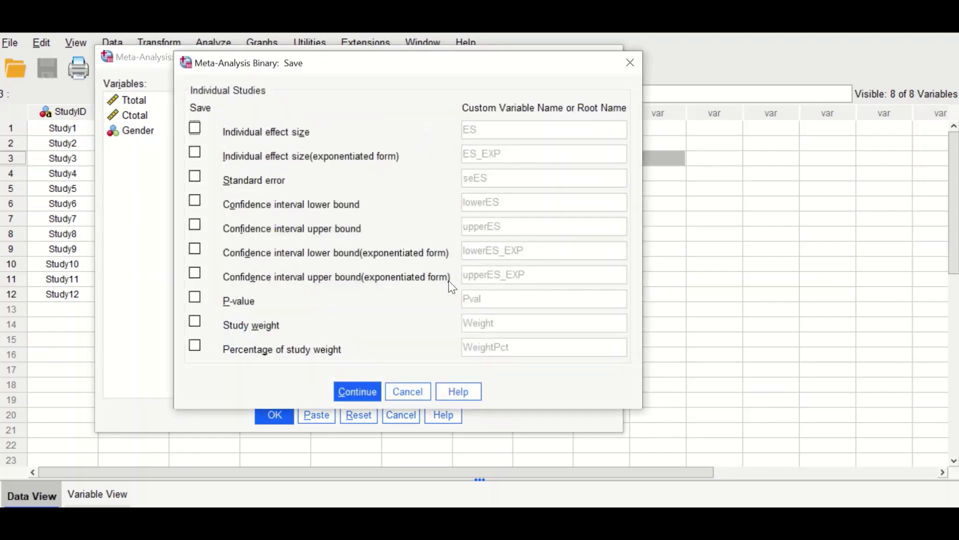
pyautogui.click(398, 395)
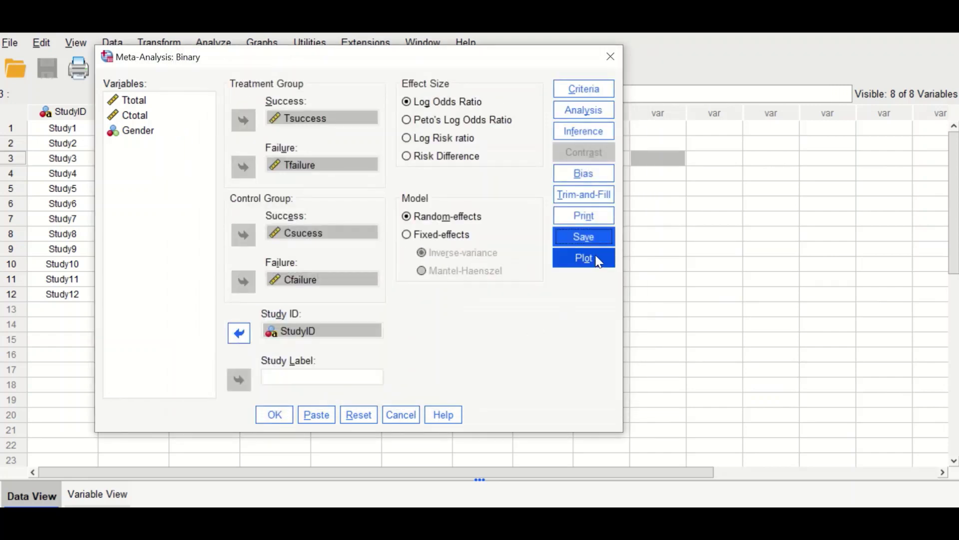
# - Request a forest plot with columns for effect size, standard error, confidence interval limits, p-value and weight
pyautogui.click(587, 259)
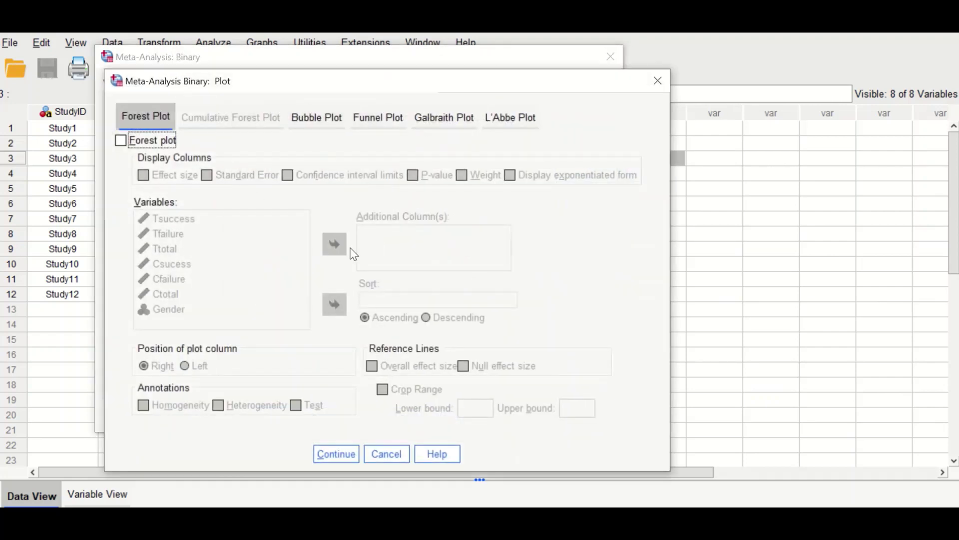
pyautogui.moveTo(276, 86); pyautogui.dragTo(274, 60)
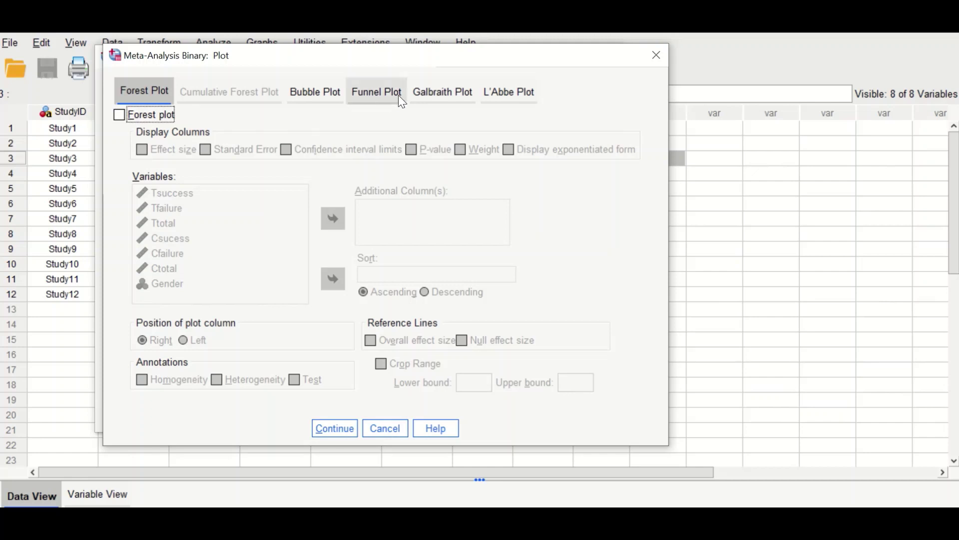
pyautogui.click(125, 119)
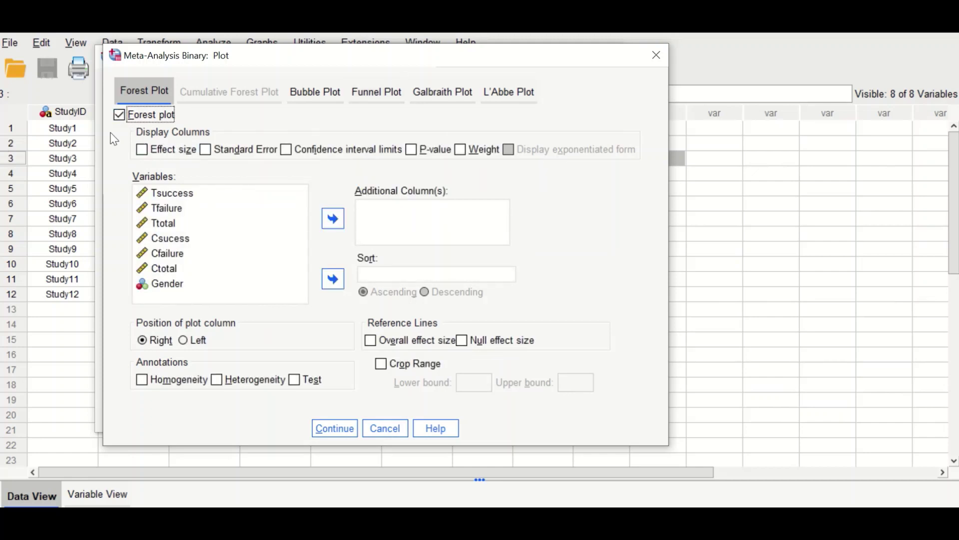
pyautogui.click(147, 154)
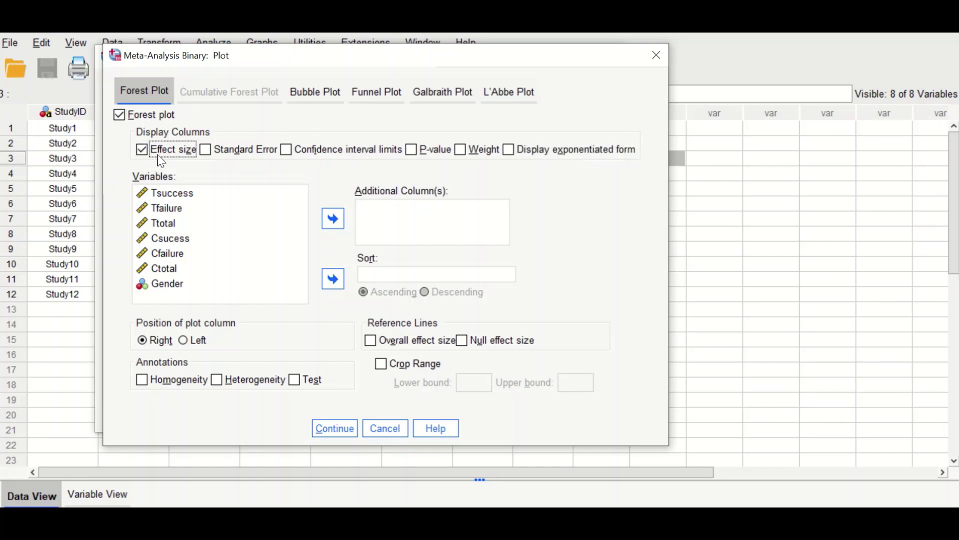
pyautogui.click(208, 150)
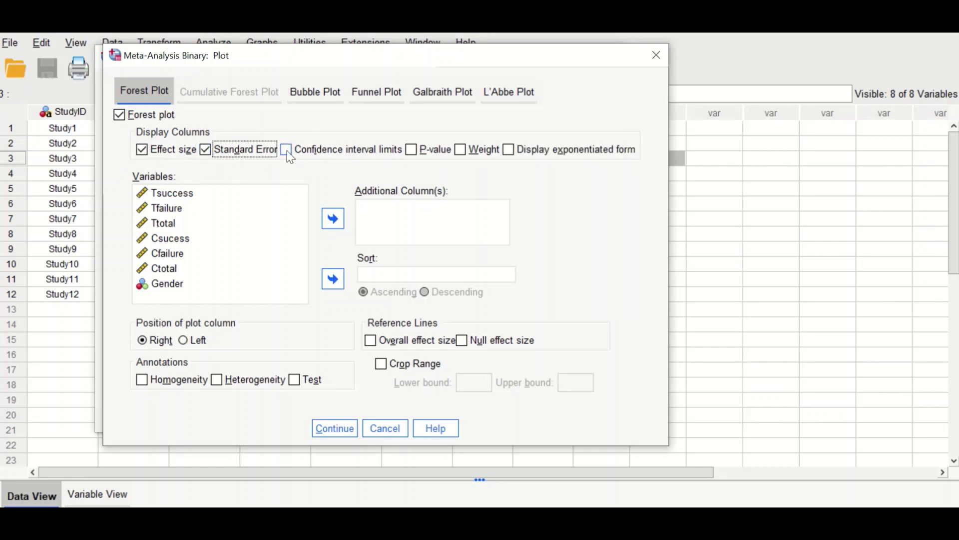
pyautogui.click(285, 150)
pyautogui.click(411, 150)
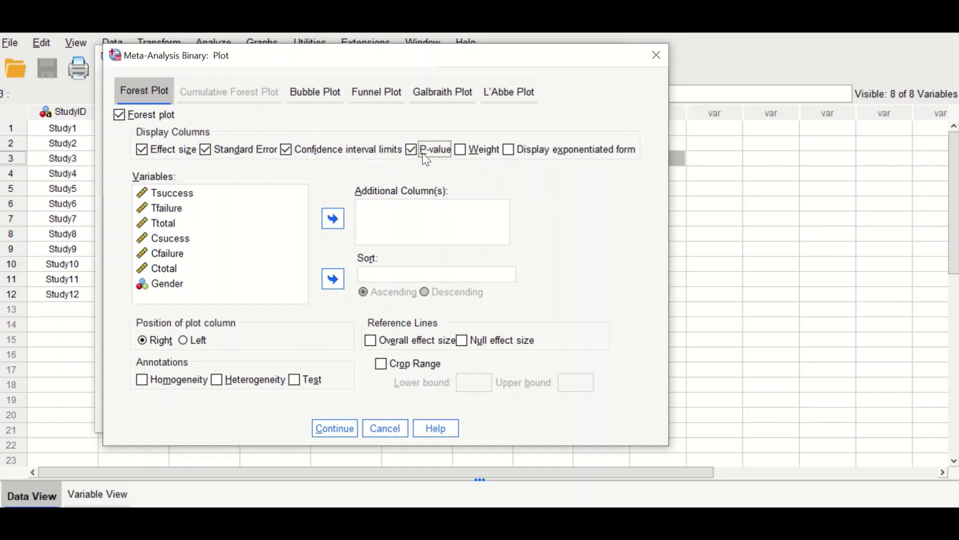
pyautogui.click(460, 150)
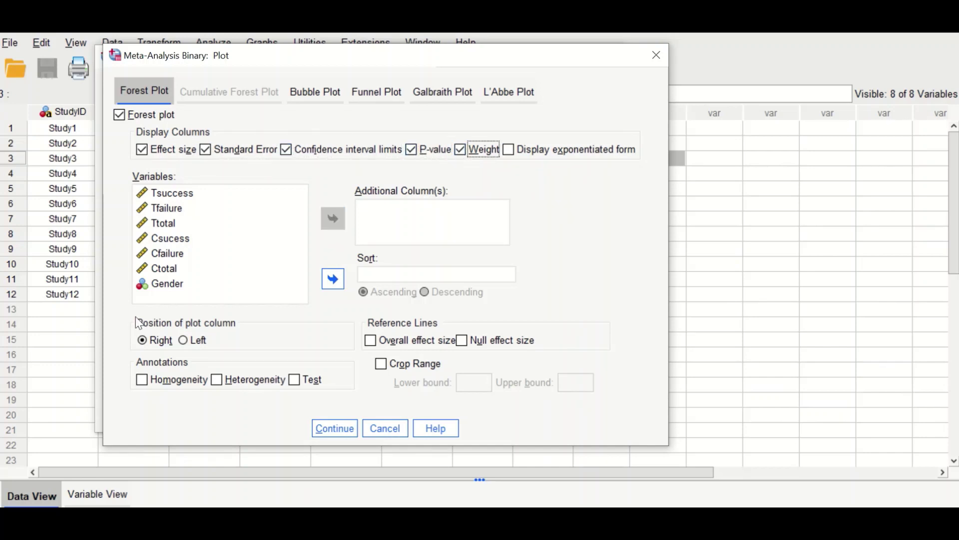
# - Add homogeneity, heterogeneity and test annotations to the forest plot, plus reference lines for the overall and null effect sizes
pyautogui.click(140, 381)
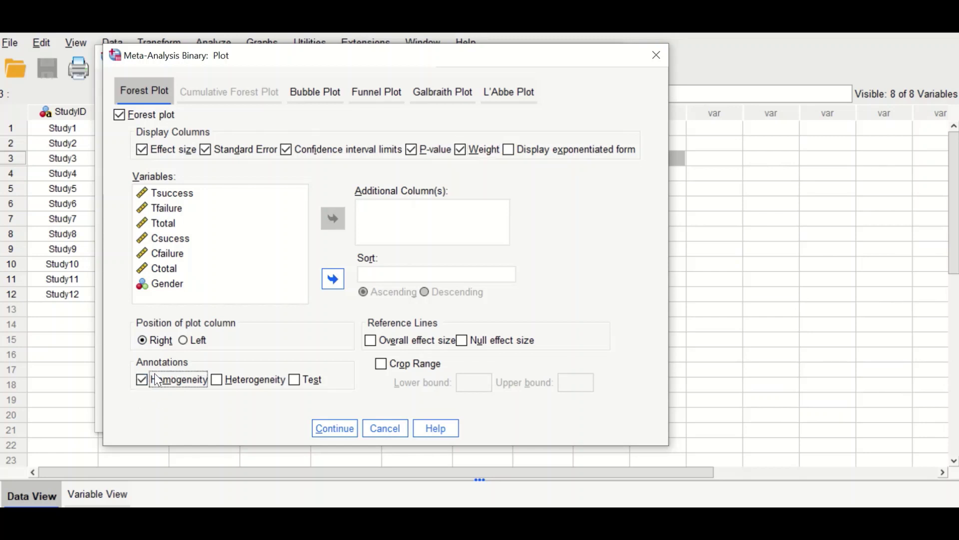
pyautogui.click(218, 381)
pyautogui.click(294, 380)
pyautogui.click(371, 341)
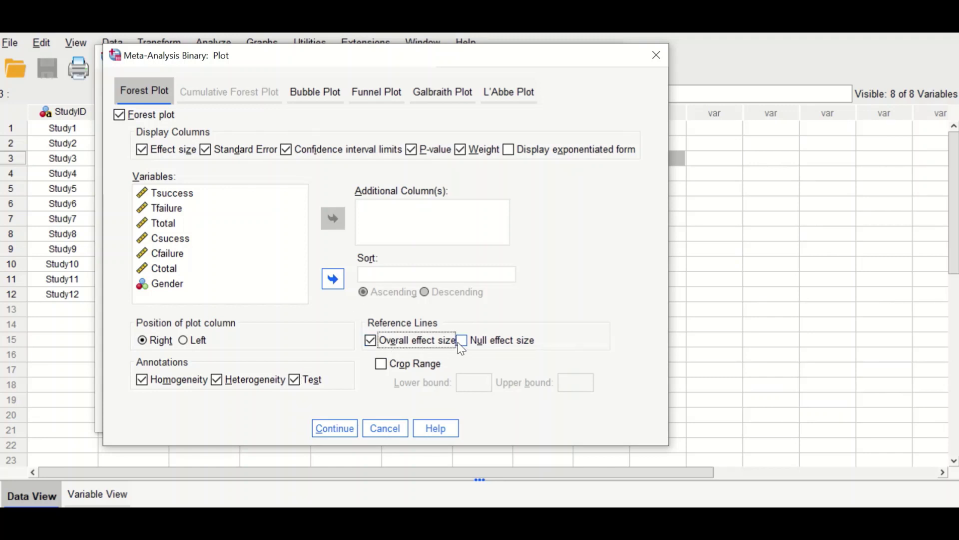
pyautogui.click(461, 341)
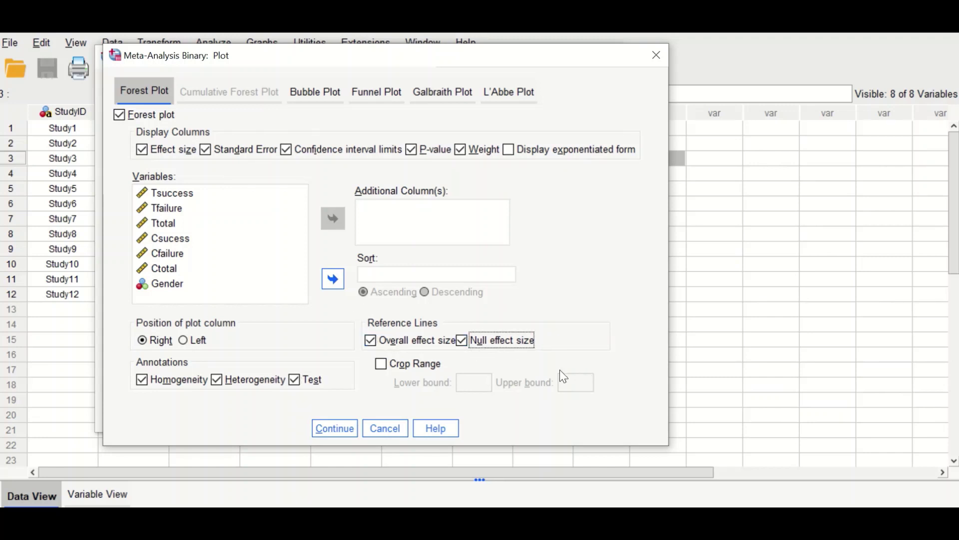
# - Request a funnel plot with standard error as y-axis values and StudyID as the point label
pyautogui.click(372, 91)
pyautogui.click(118, 114)
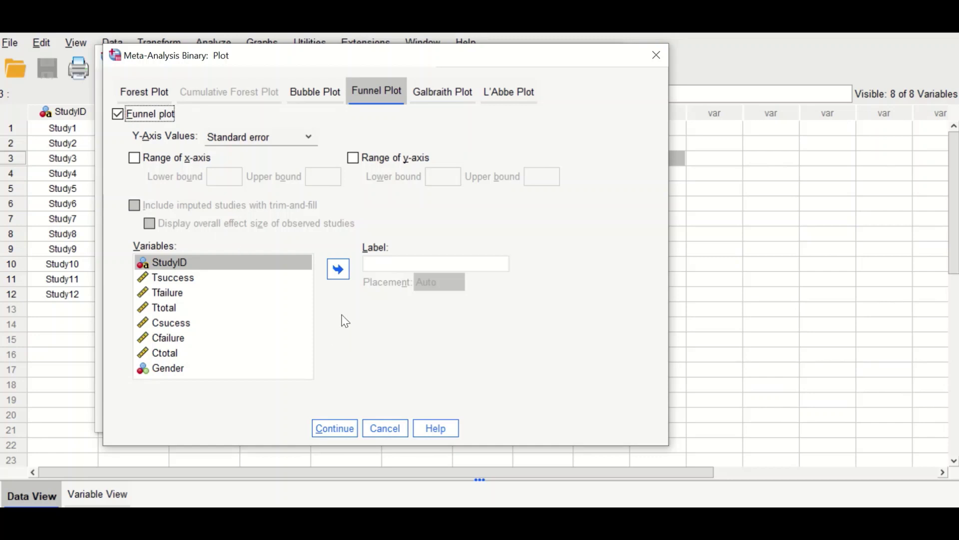
pyautogui.click(158, 263)
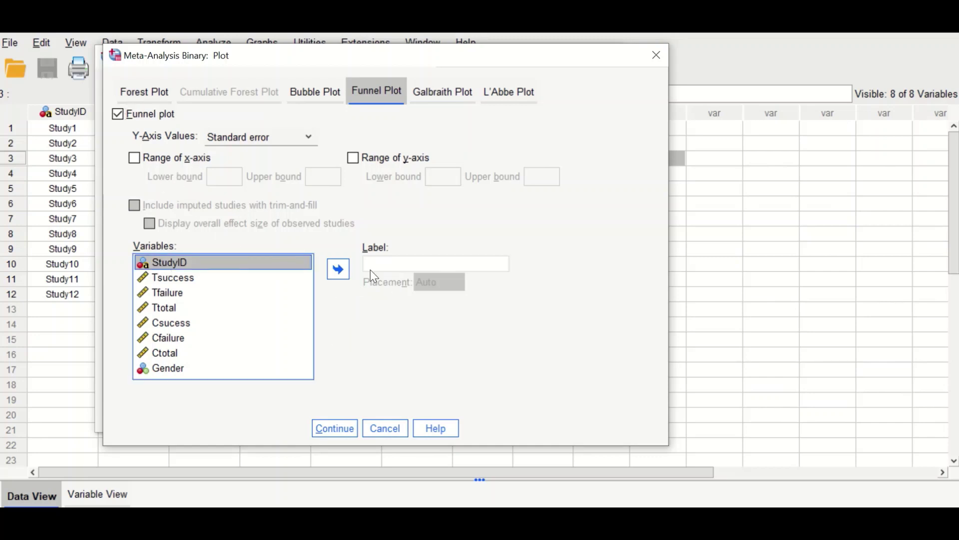
pyautogui.click(338, 269)
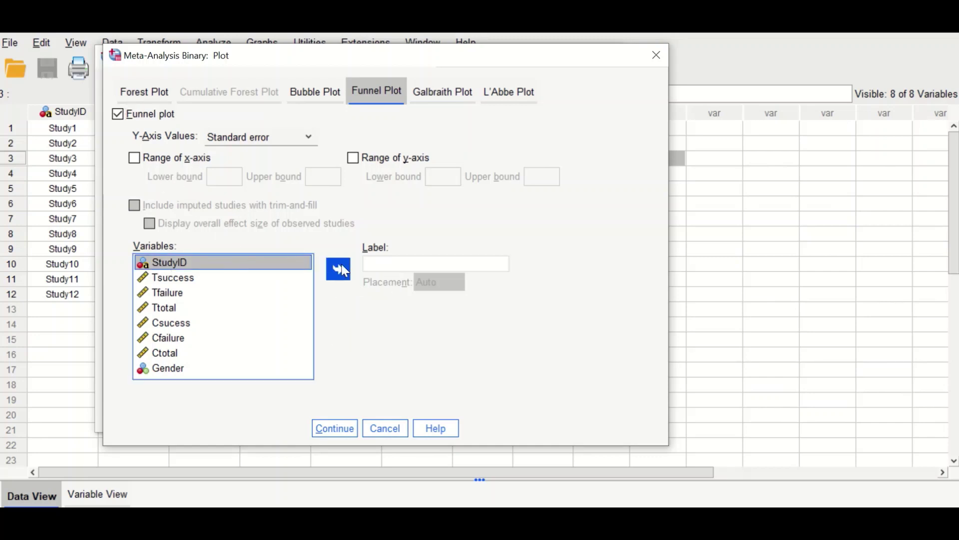
# - Run the binary meta-analysis with the chosen plot settings and review the subgroup and individual study effect size estimates
pyautogui.click(327, 432)
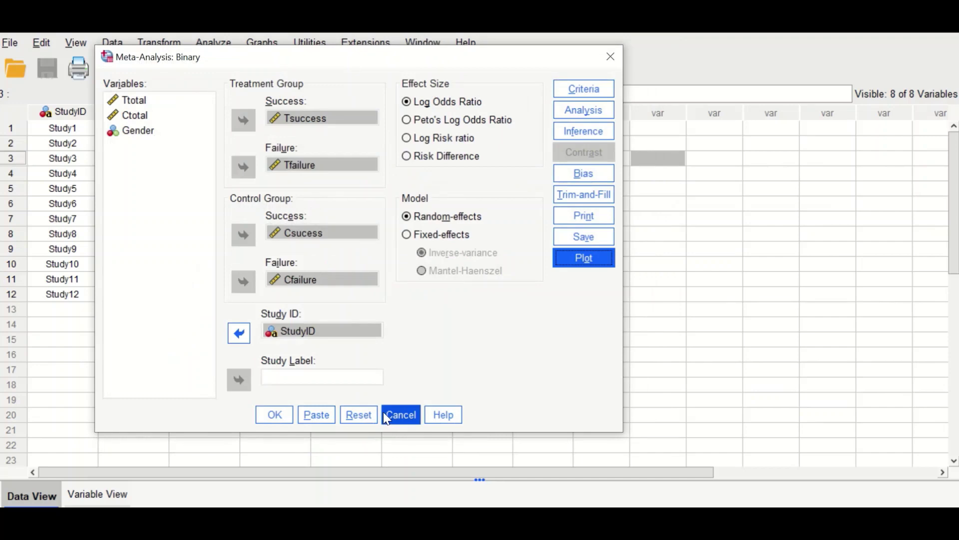
pyautogui.click(273, 417)
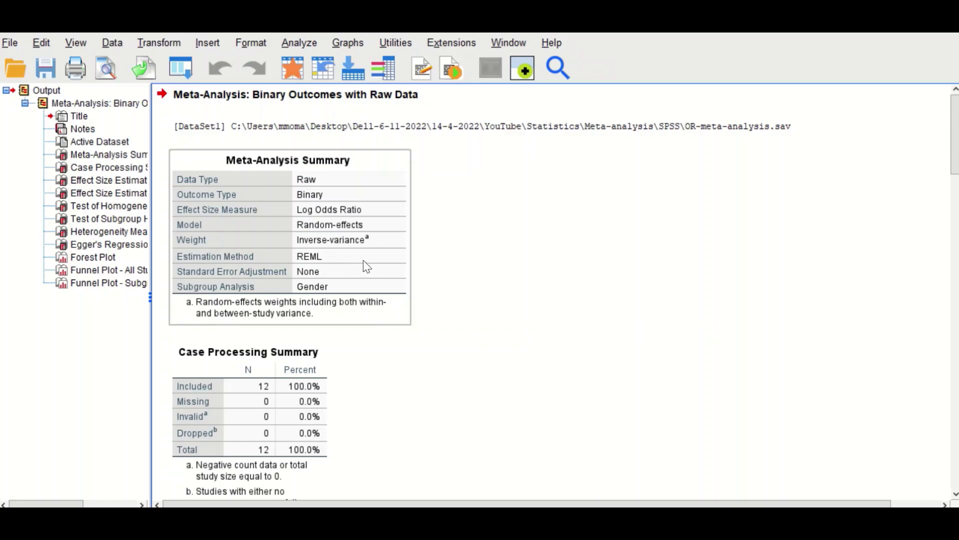
pyautogui.scroll(-7, 819, 228)
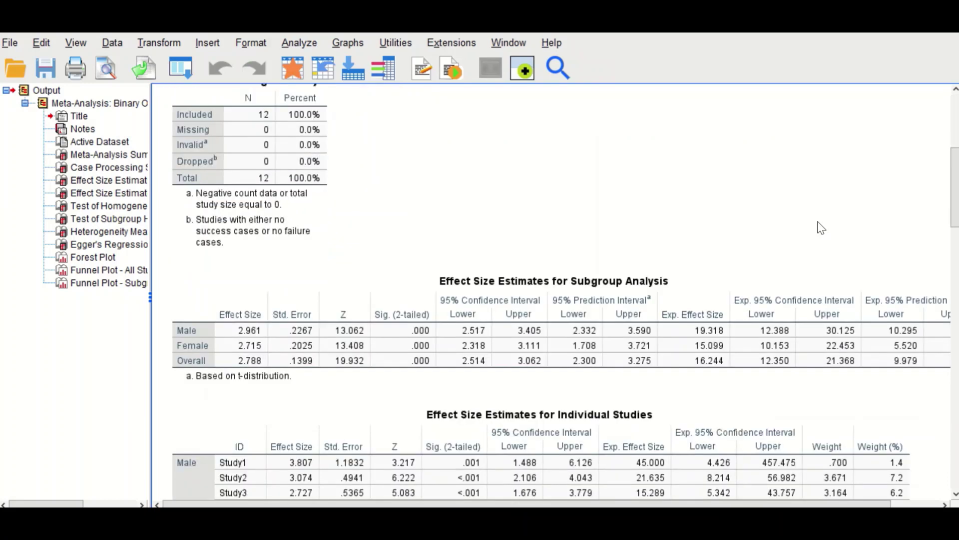
pyautogui.scroll(-3, 820, 227)
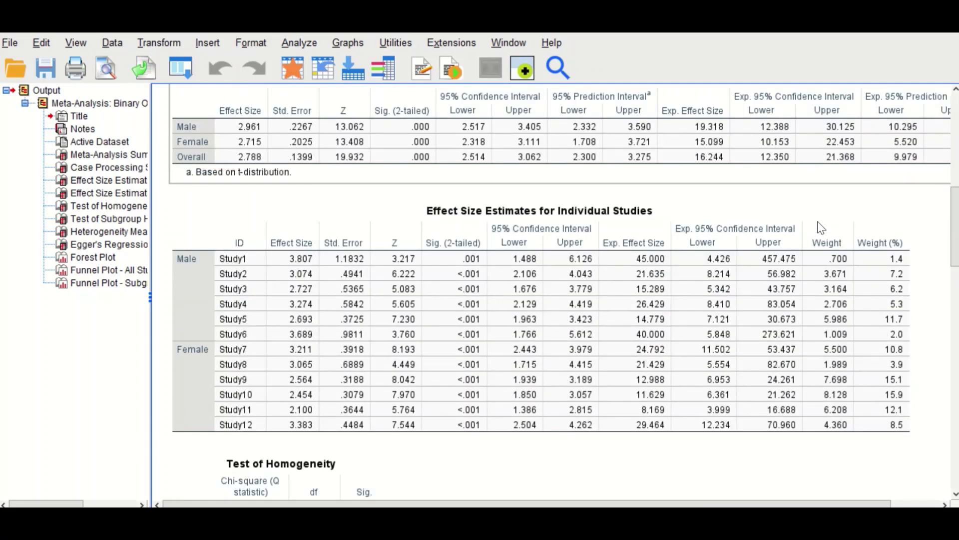
pyautogui.scroll(-2, 821, 228)
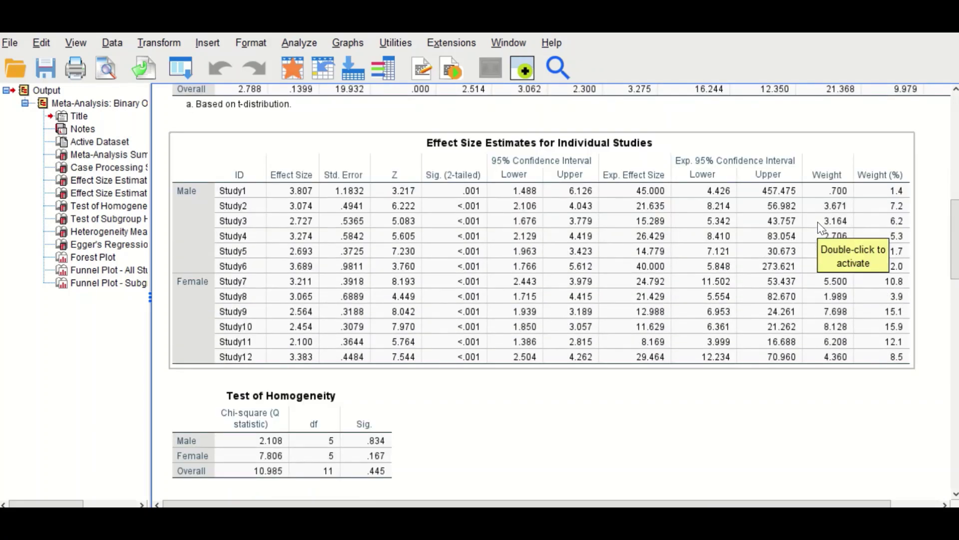
pyautogui.scroll(-2, 819, 228)
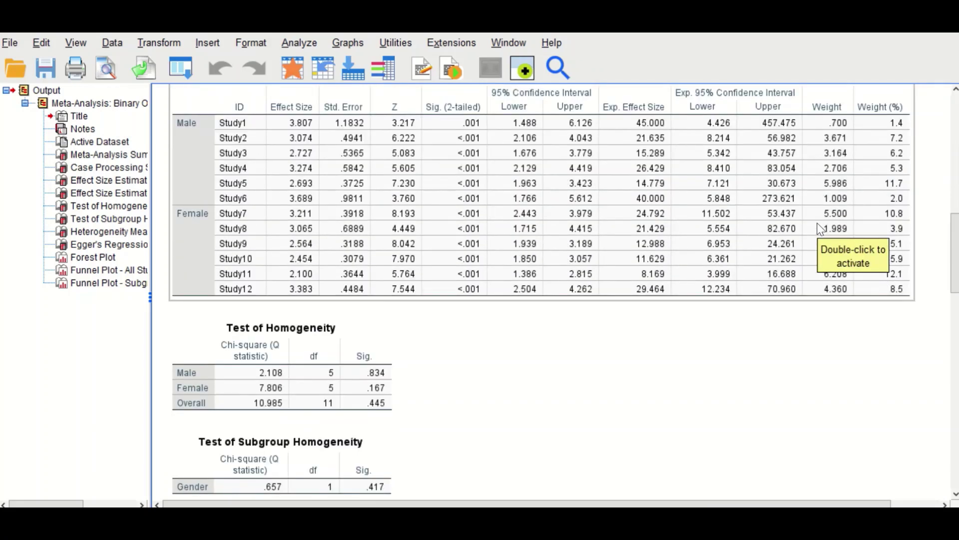
# - Examine the homogeneity and subgroup homogeneity tests, the heterogeneity measures by gender, and Egger's regression-based test
pyautogui.scroll(-2, 472, 330)
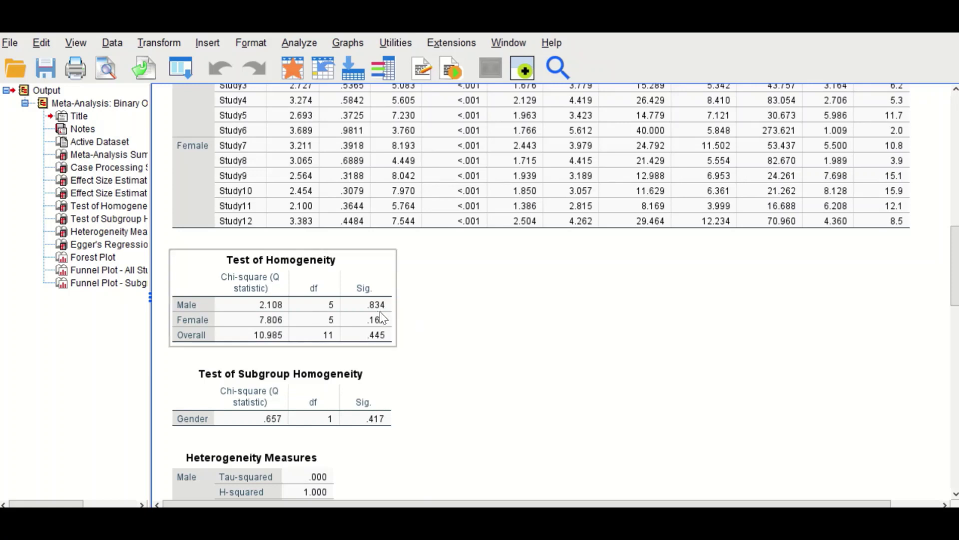
pyautogui.scroll(-3, 448, 315)
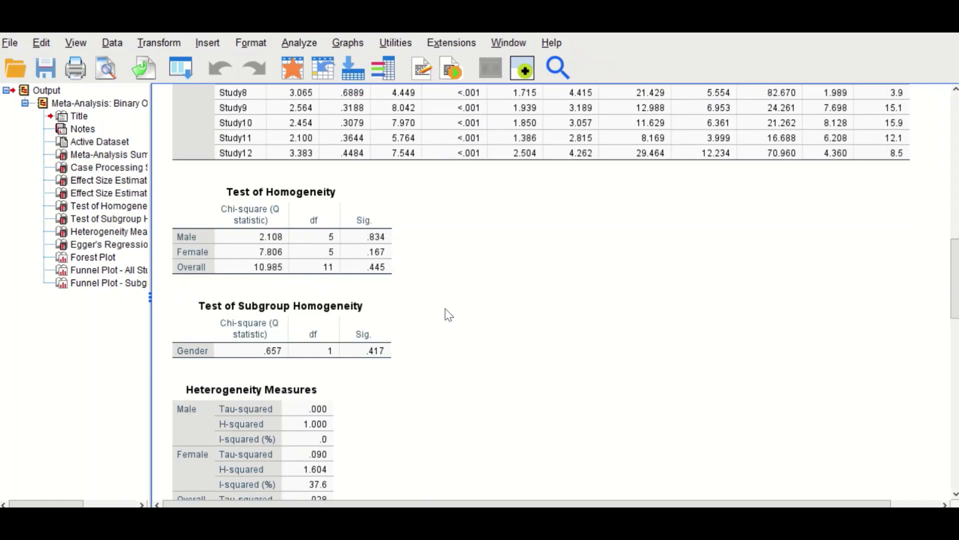
pyautogui.scroll(-3, 460, 315)
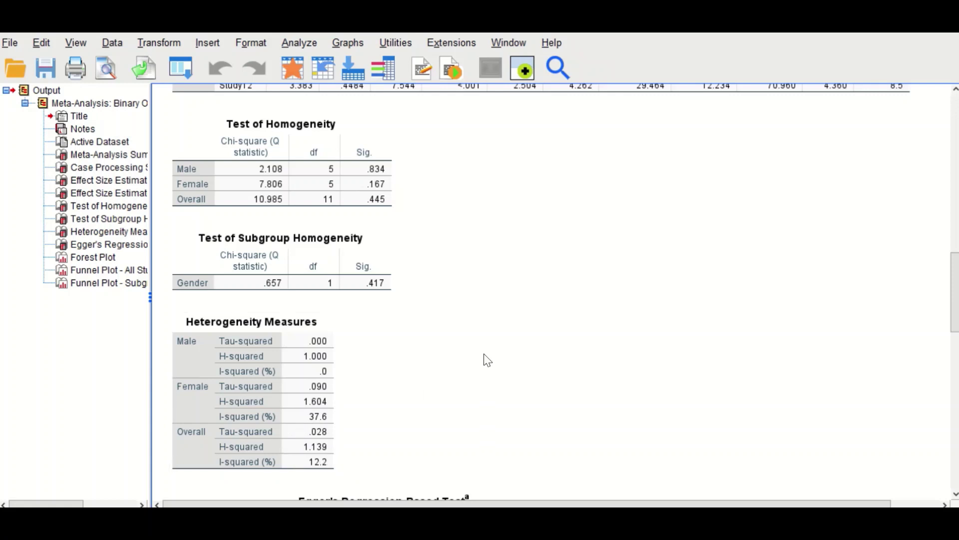
pyautogui.scroll(-3, 482, 336)
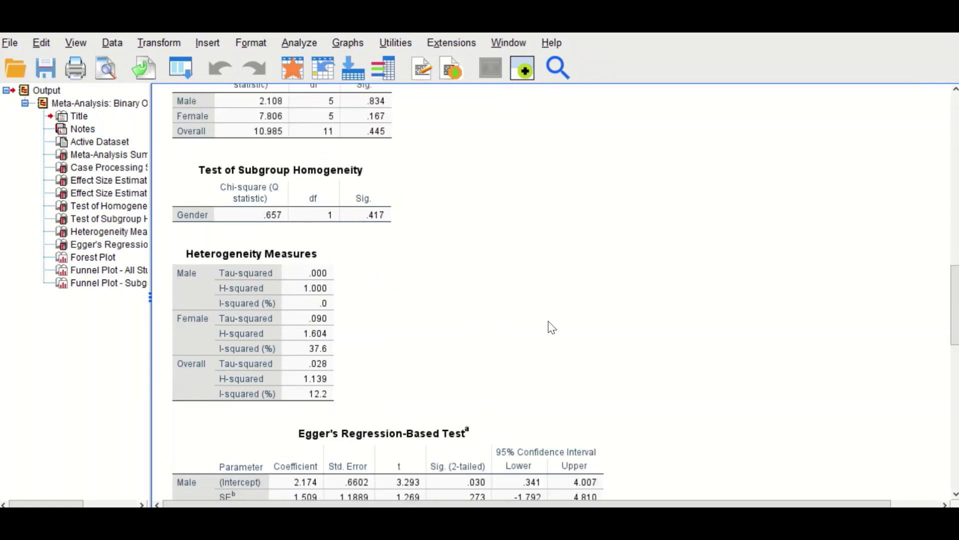
pyautogui.scroll(-7, 550, 328)
pyautogui.scroll(-2, 597, 305)
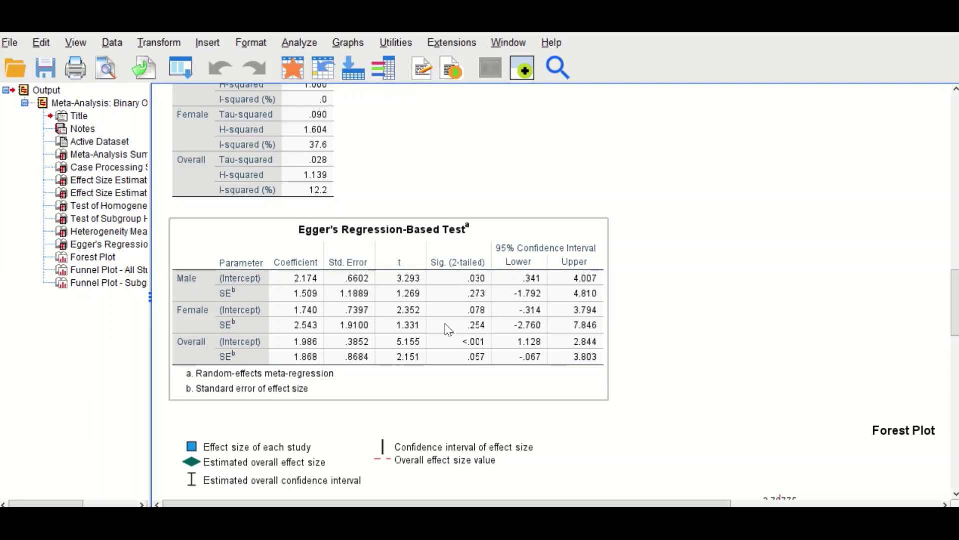
# - Review the forest plot's study table, its Male and Female subgroup rows, and the model and heterogeneity annotations
pyautogui.scroll(-5, 638, 298)
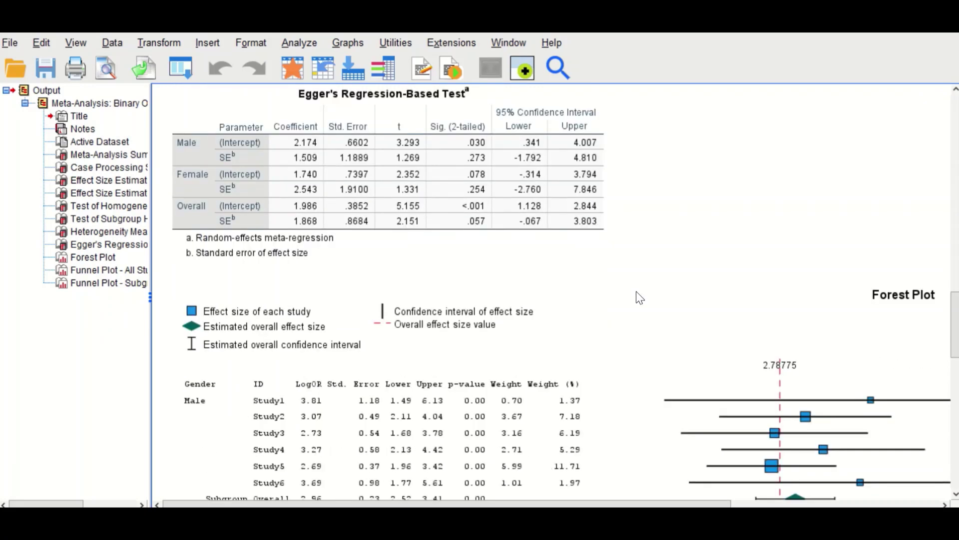
pyautogui.scroll(-2, 639, 298)
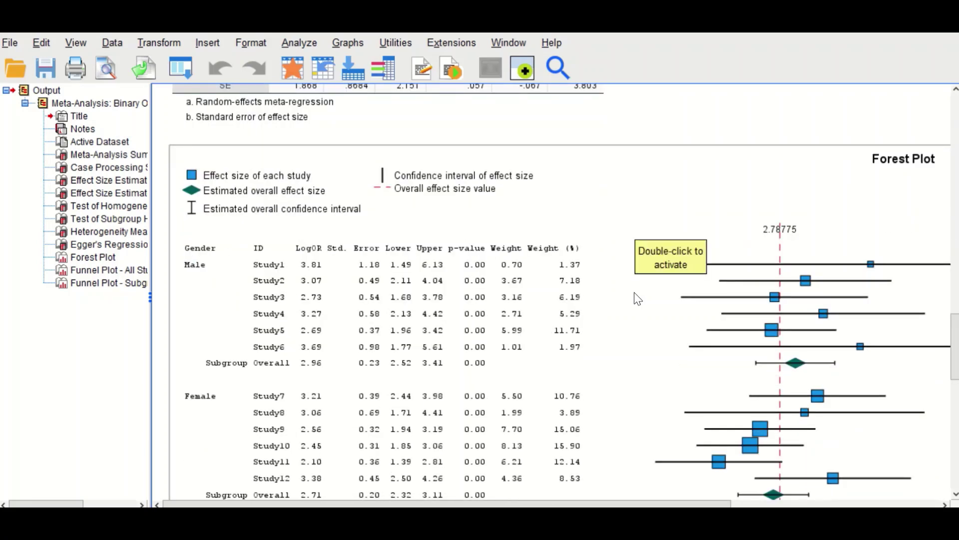
pyautogui.scroll(-2, 638, 298)
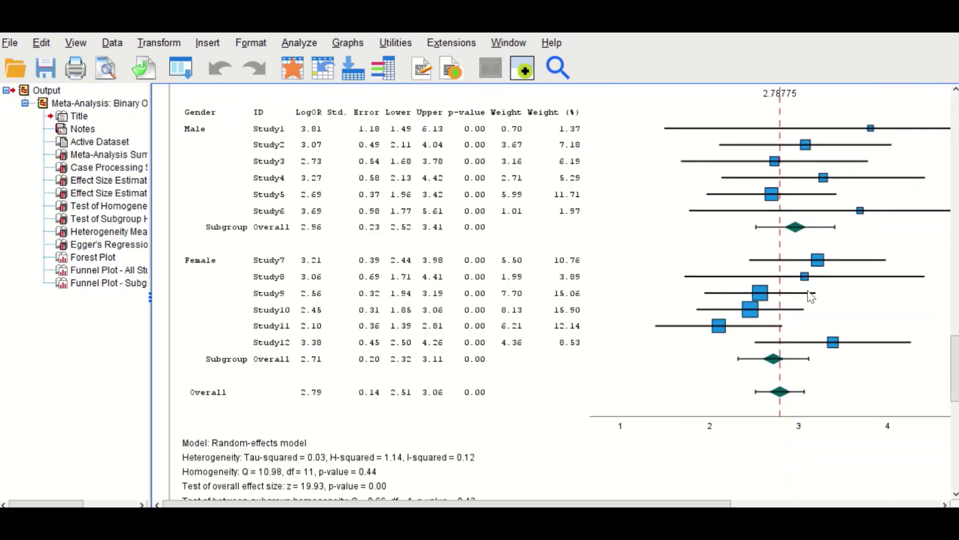
pyautogui.scroll(-3, 802, 300)
pyautogui.scroll(-9, 550, 305)
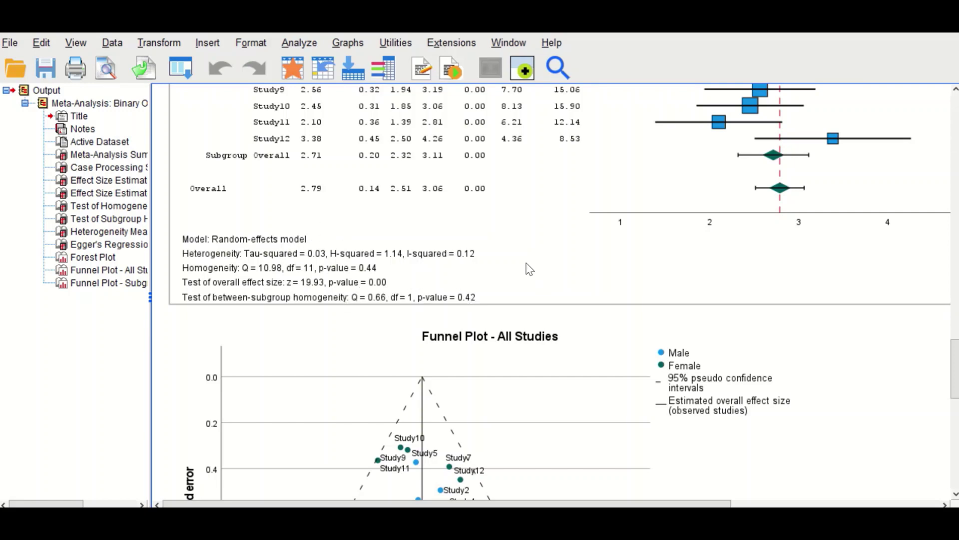
pyautogui.scroll(4, 669, 252)
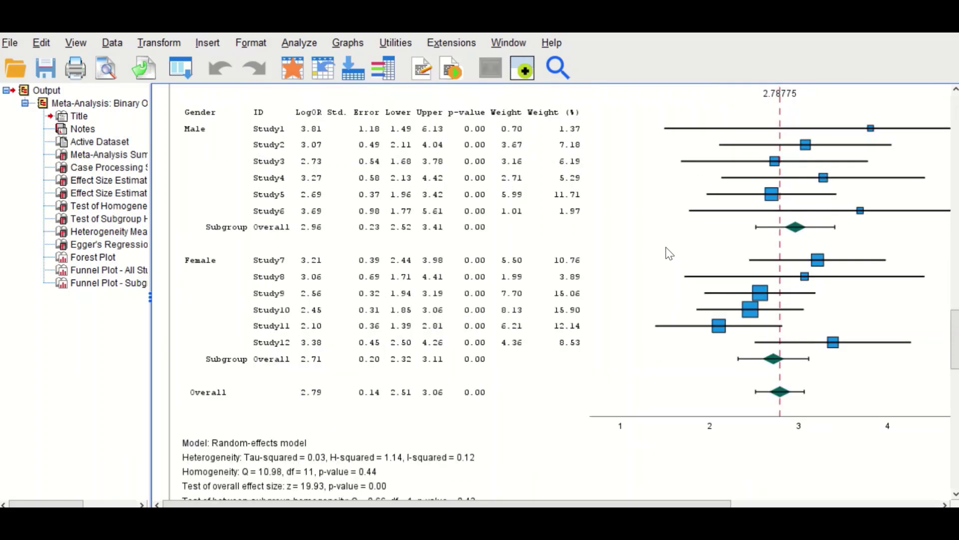
pyautogui.scroll(2, 670, 295)
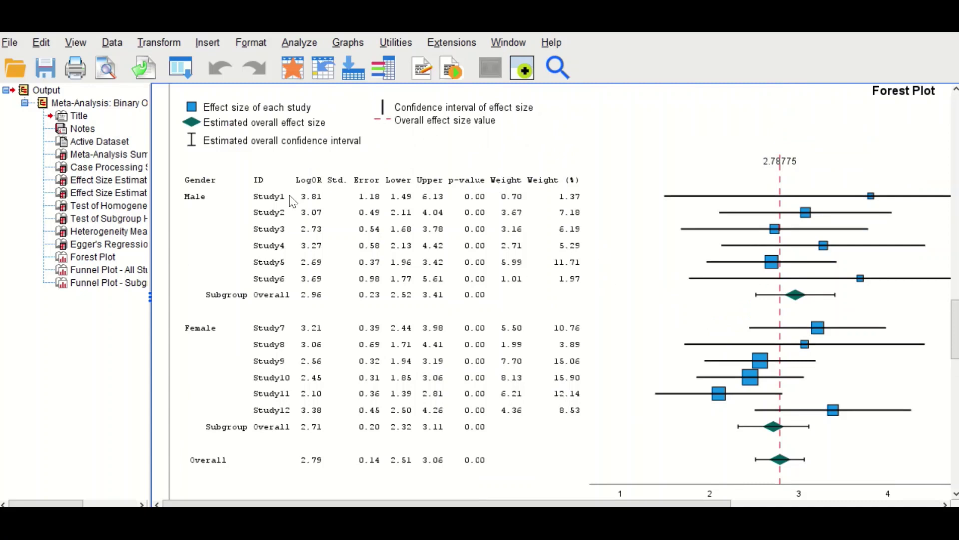
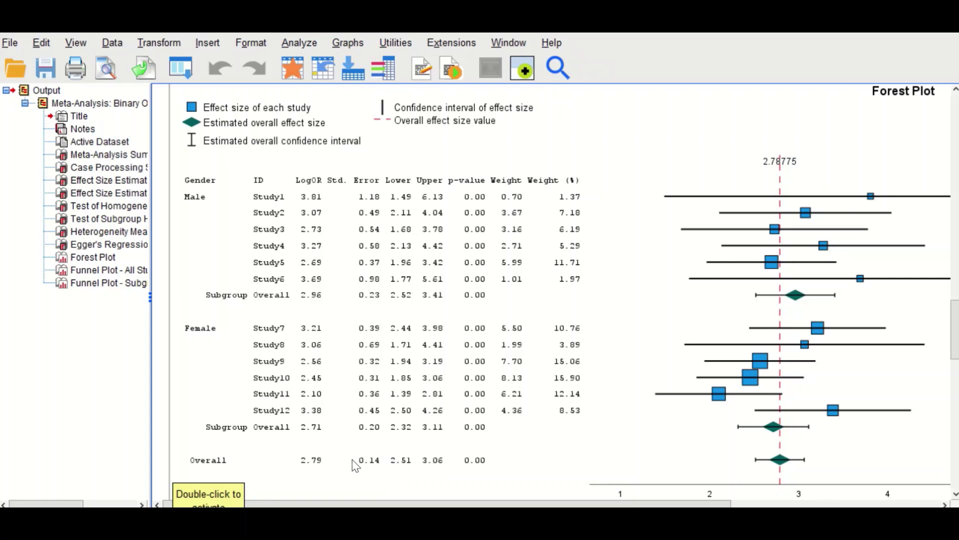
# - Compare the forest plot's study confidence intervals and subgroup diamonds with the overall effect size line and the tabulated estimates
pyautogui.hscroll(3, 648, 263)
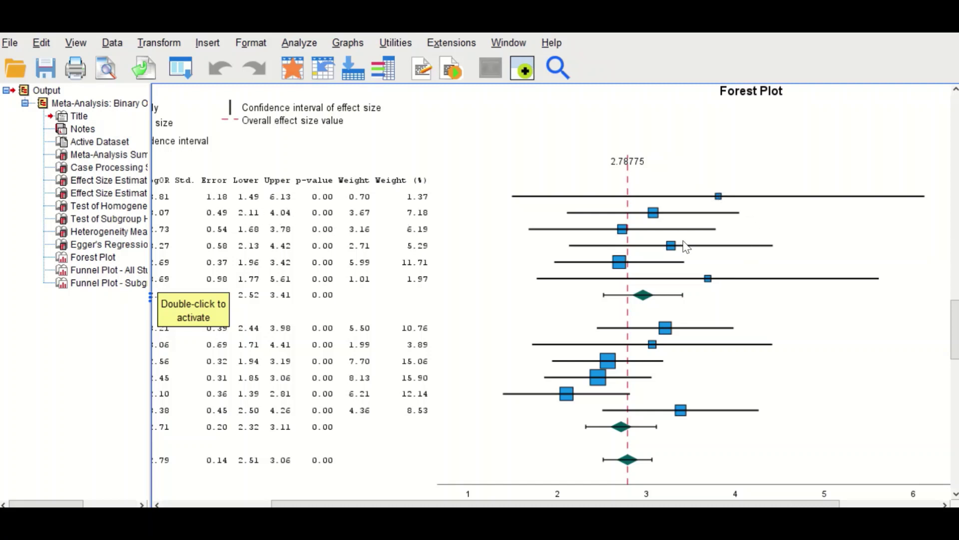
pyautogui.scroll(-2, 687, 248)
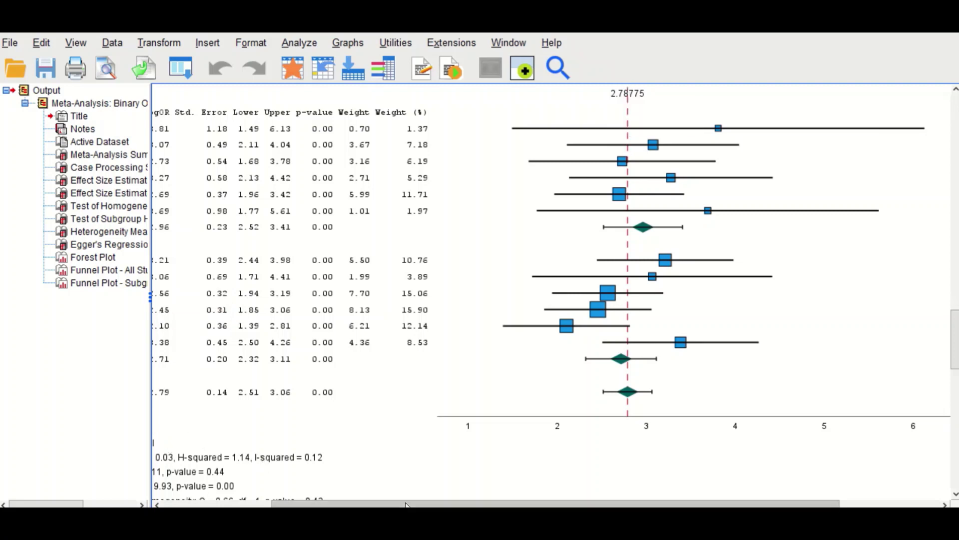
pyautogui.moveTo(415, 504); pyautogui.dragTo(346, 503)
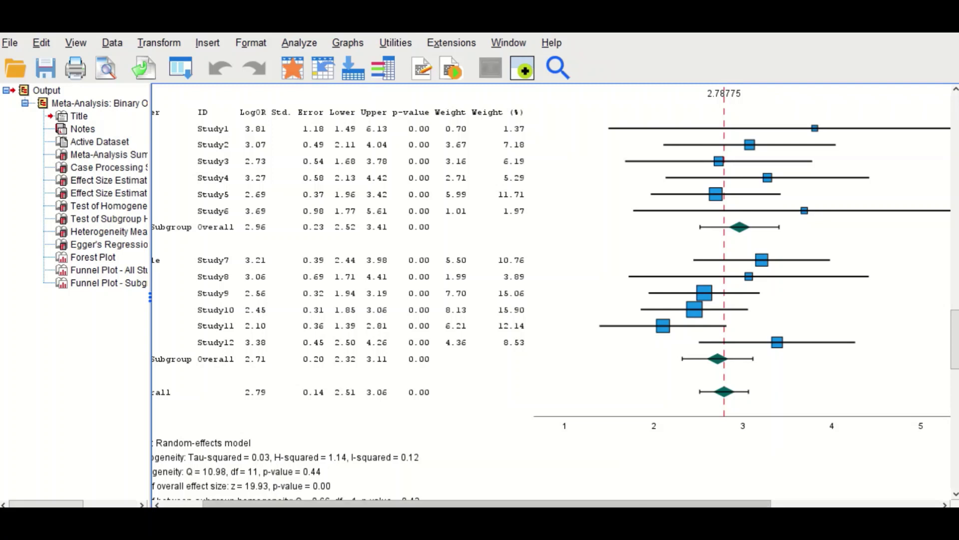
pyautogui.moveTo(638, 505); pyautogui.dragTo(724, 496)
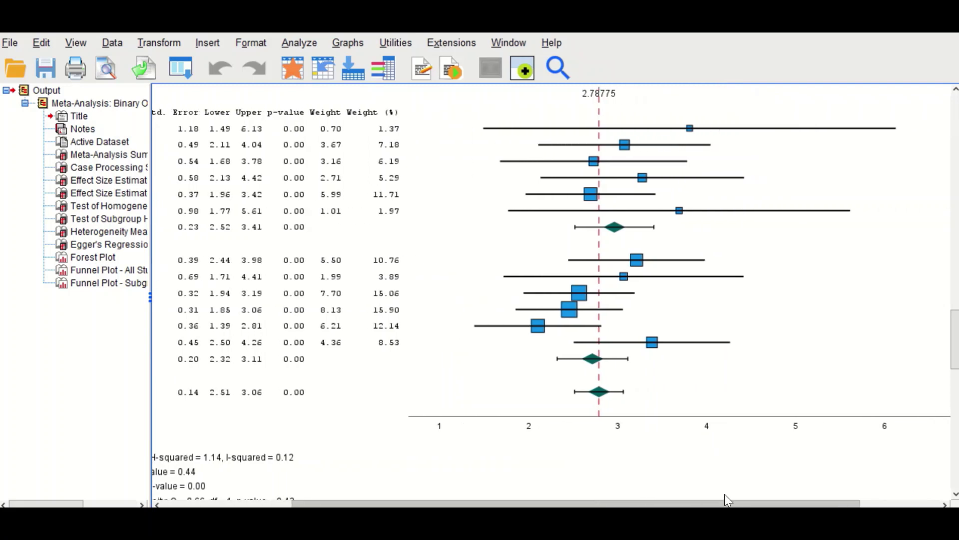
pyautogui.scroll(-3, 523, 405)
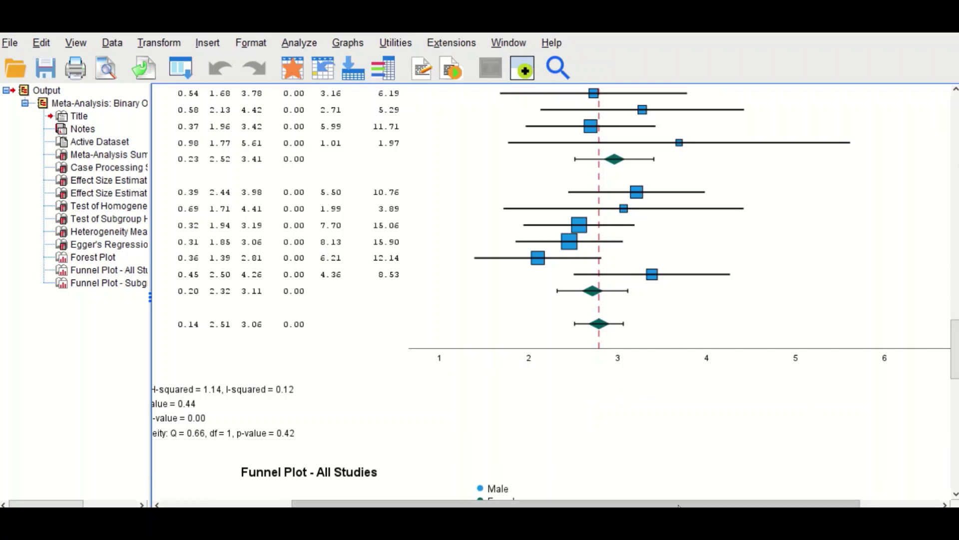
pyautogui.moveTo(678, 505); pyautogui.dragTo(714, 505)
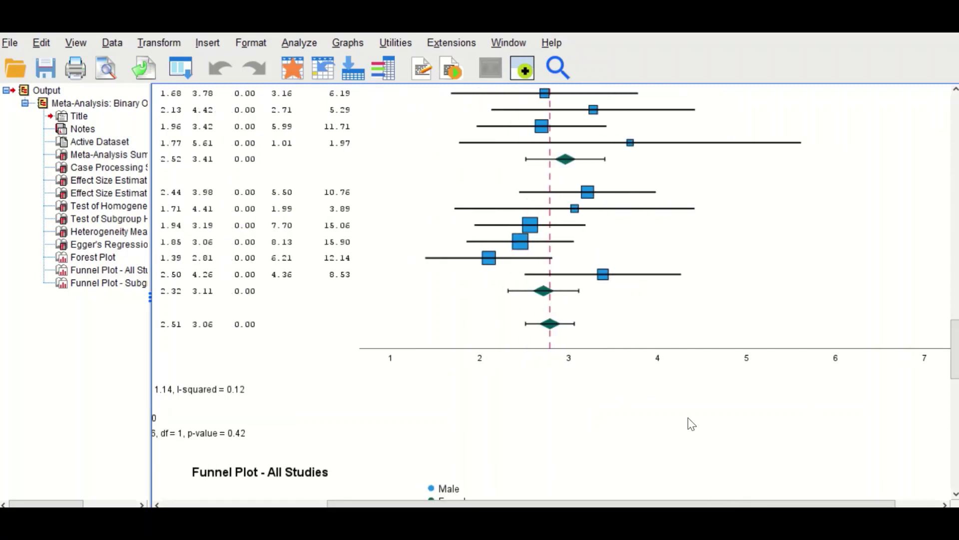
pyautogui.scroll(3, 492, 369)
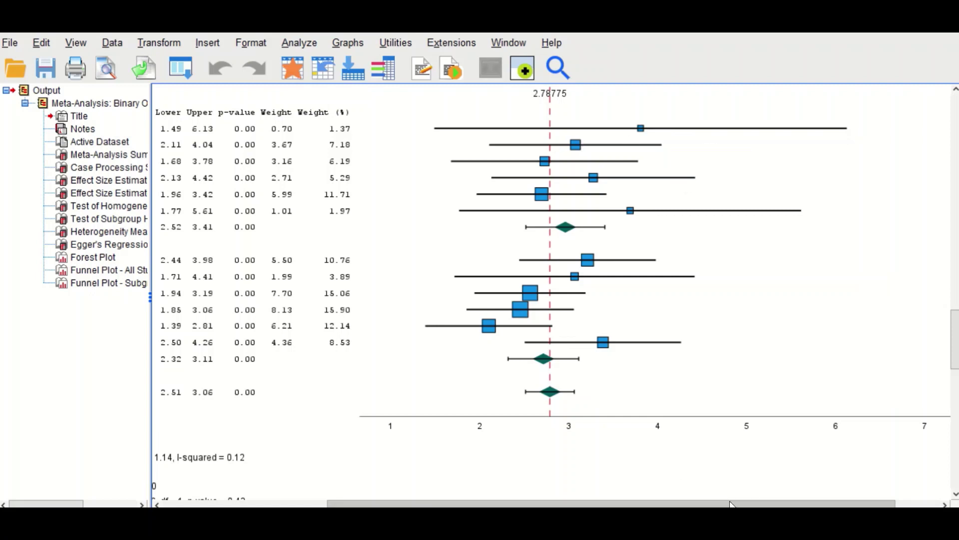
pyautogui.moveTo(731, 505)
pyautogui.mouseDown()
pyautogui.moveTo(692, 504)
pyautogui.moveTo(741, 505)
pyautogui.mouseUp()
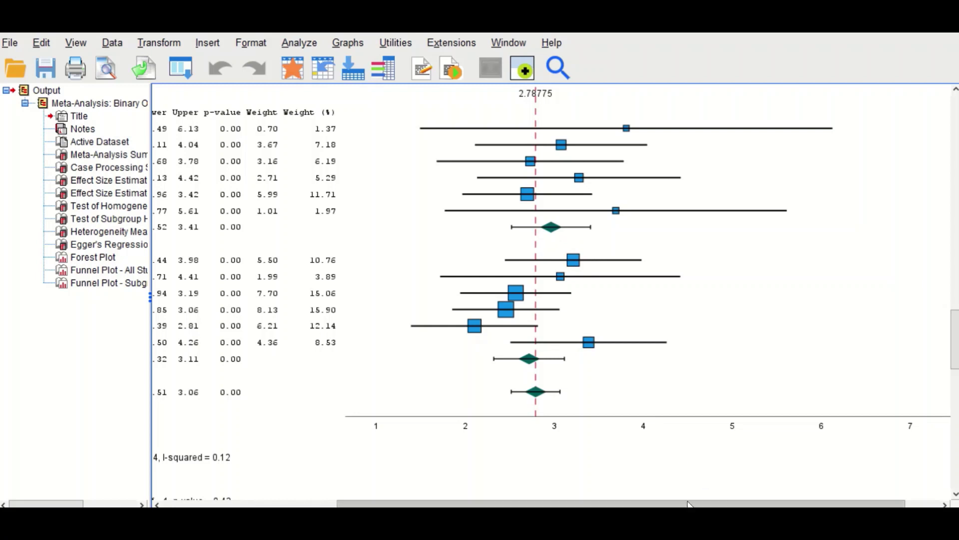
pyautogui.moveTo(688, 503); pyautogui.dragTo(545, 502)
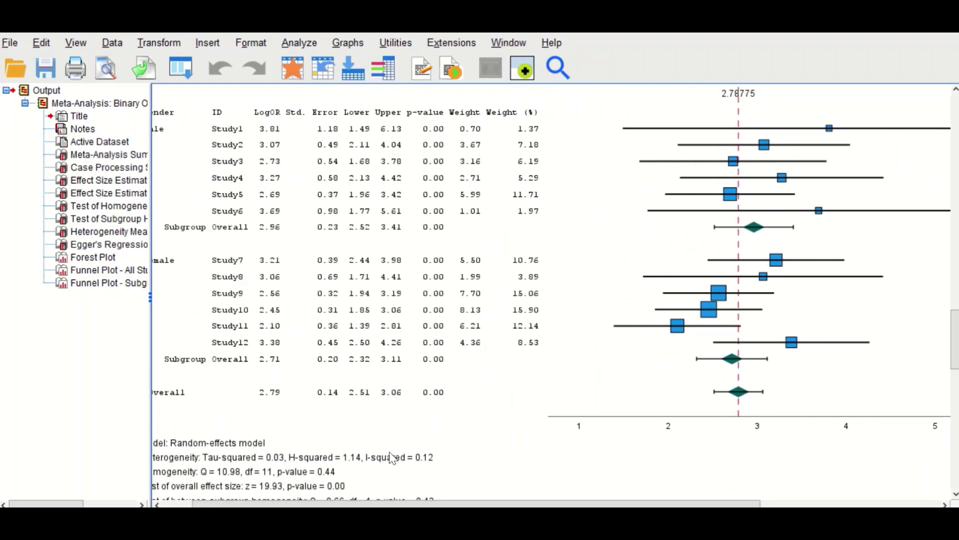
pyautogui.moveTo(580, 502); pyautogui.dragTo(550, 502)
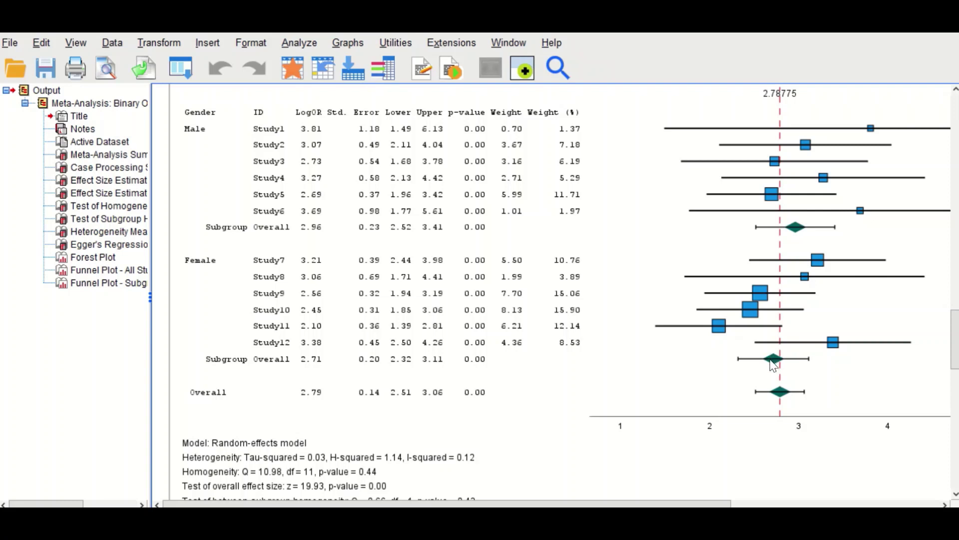
pyautogui.moveTo(521, 504); pyautogui.dragTo(680, 504)
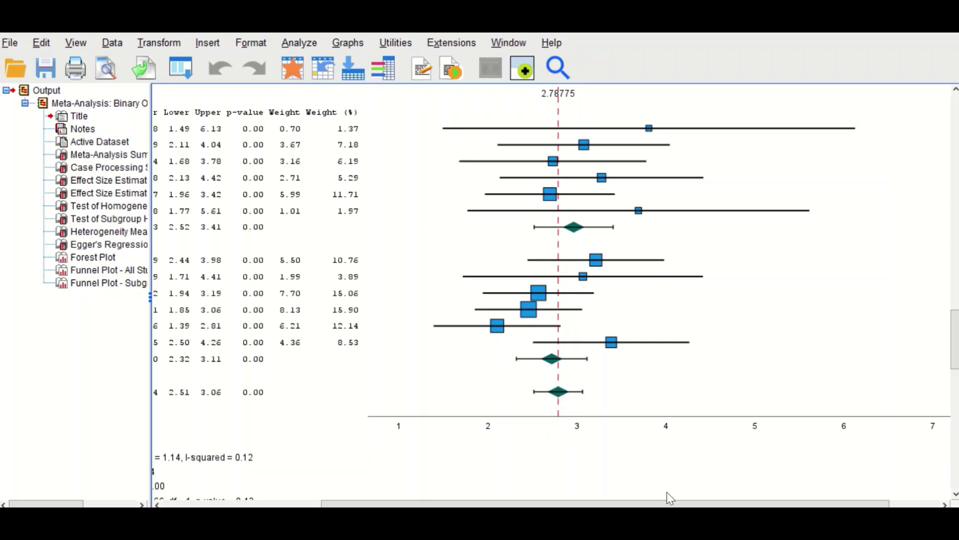
pyautogui.moveTo(669, 502); pyautogui.dragTo(535, 503)
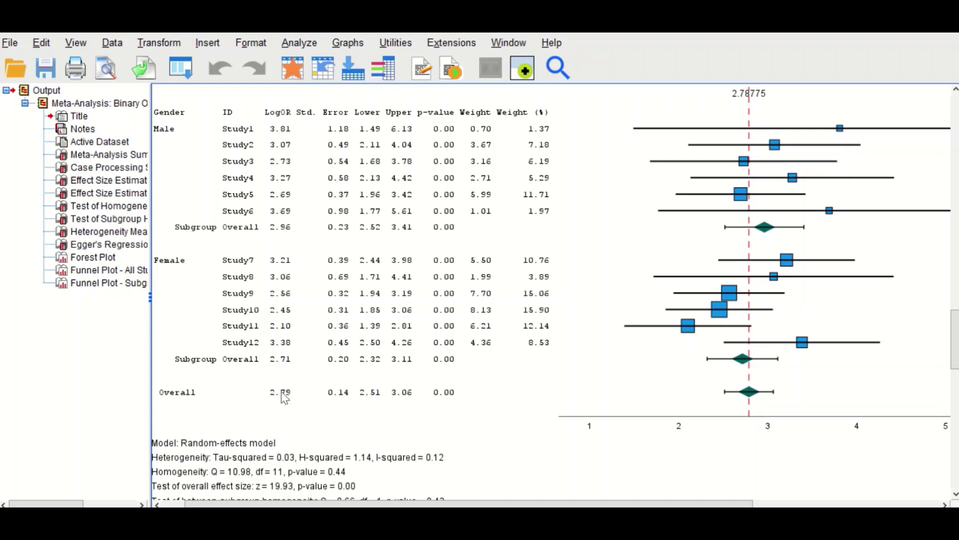
pyautogui.moveTo(639, 503); pyautogui.dragTo(728, 503)
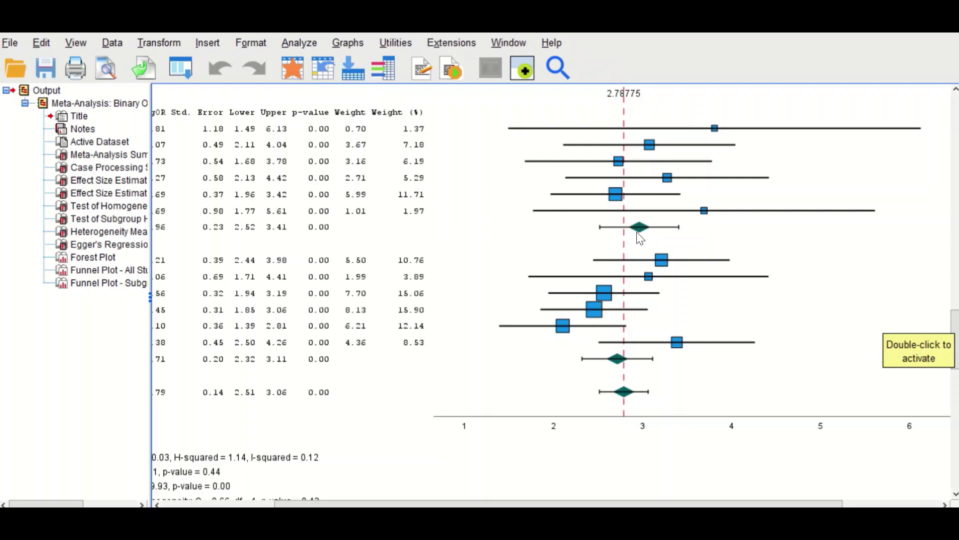
# - Open the Gender-subgroup forest plot for editing in a maximized Chart Editor window
pyautogui.doubleClick(764, 130)
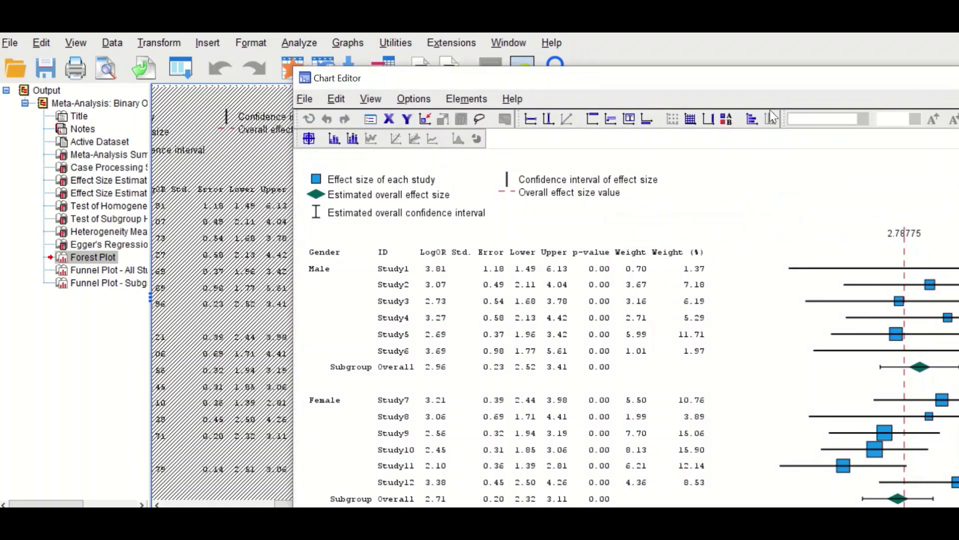
pyautogui.moveTo(776, 77); pyautogui.dragTo(483, 51)
pyautogui.doubleClick(483, 51)
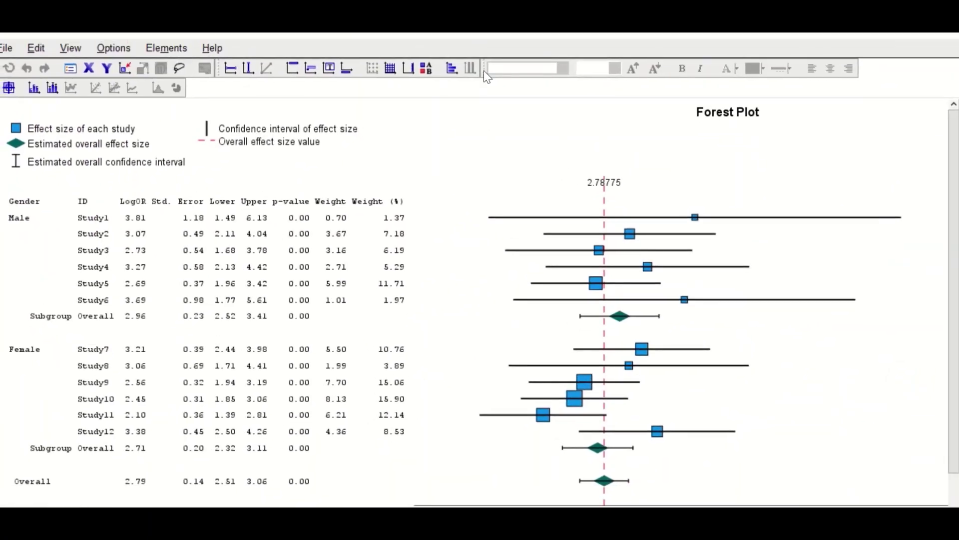
pyautogui.doubleClick(822, 221)
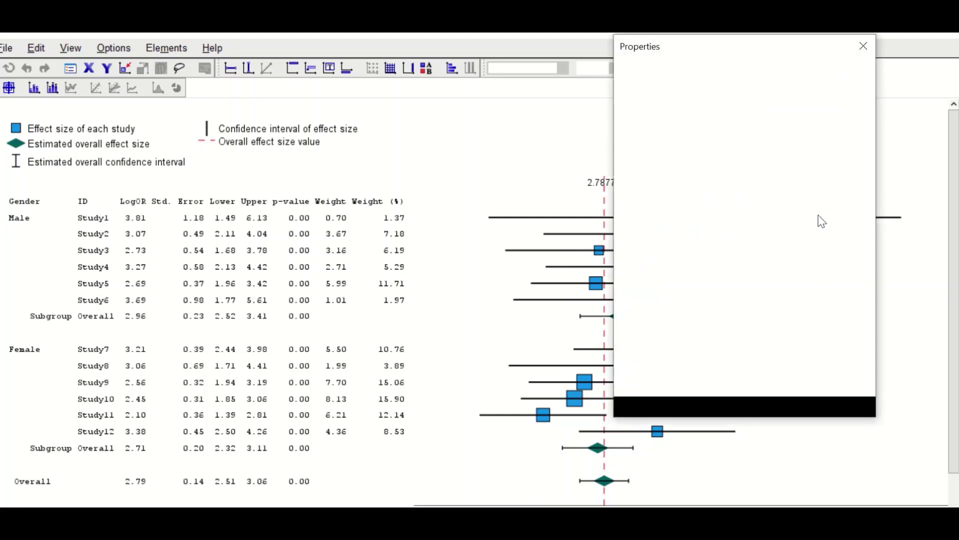
pyautogui.click(864, 46)
pyautogui.doubleClick(744, 218)
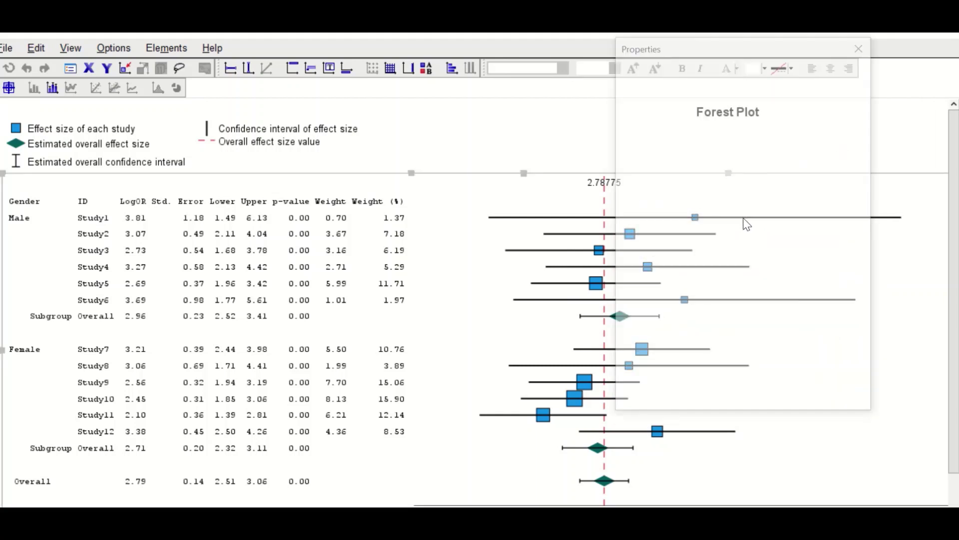
pyautogui.click(880, 49)
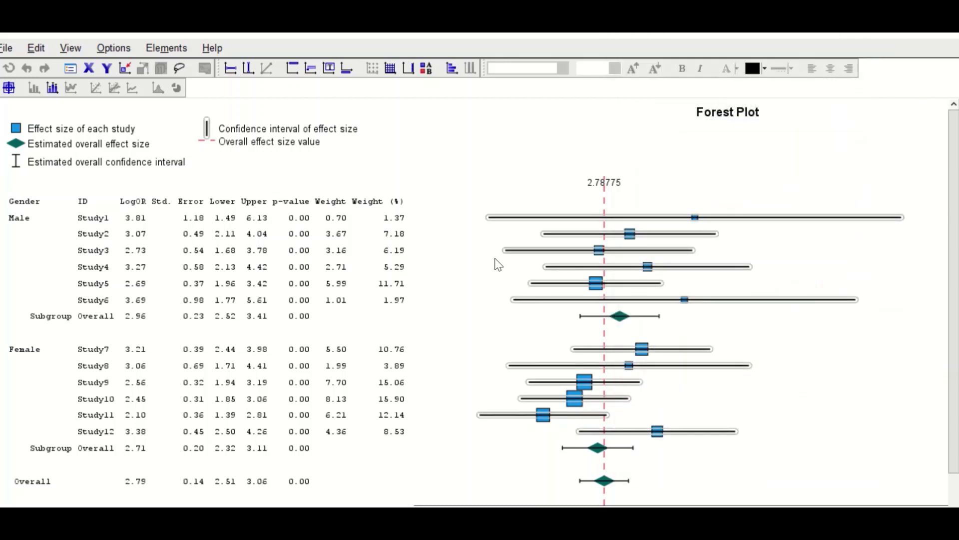
# - Thin the study confidence interval lines in the forest plot by setting their border weight to 0.5
pyautogui.doubleClick(753, 221)
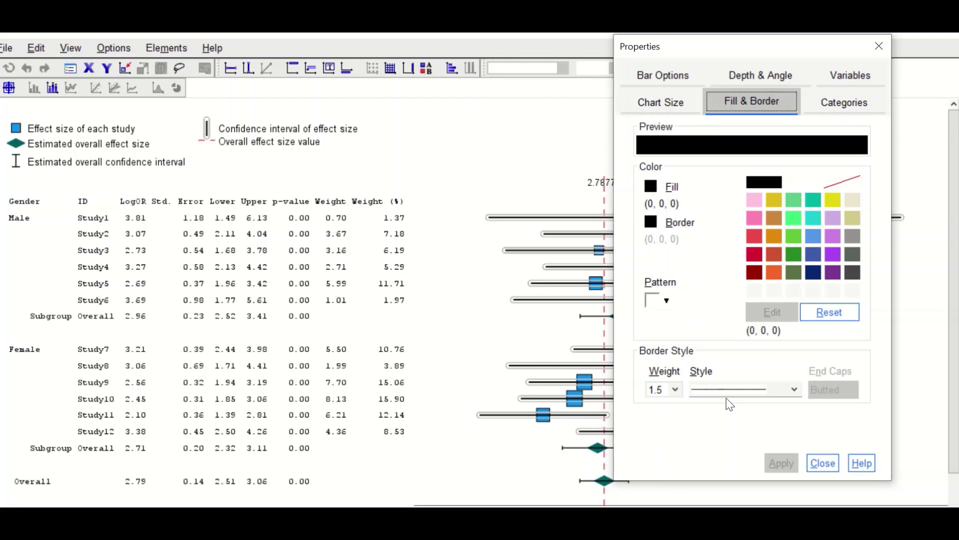
pyautogui.click(675, 390)
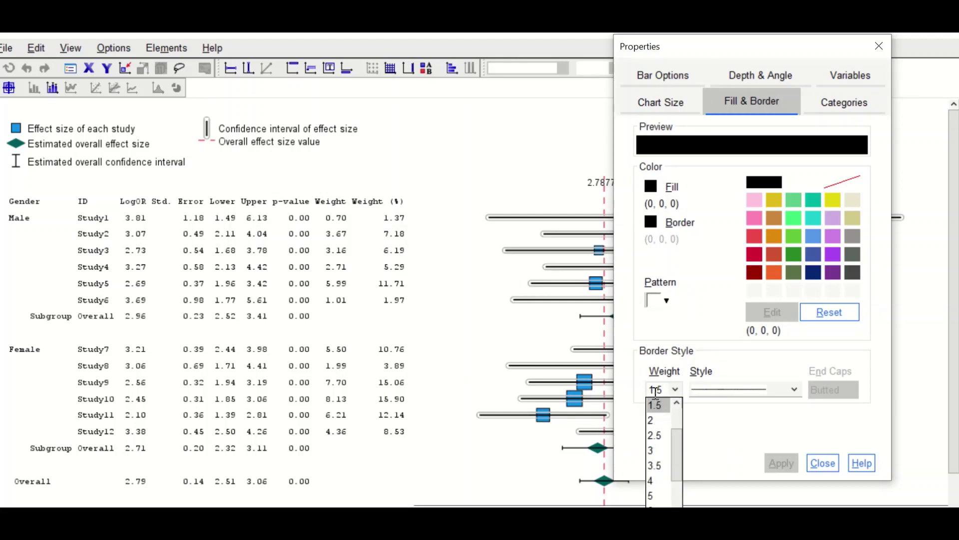
pyautogui.write('.5')
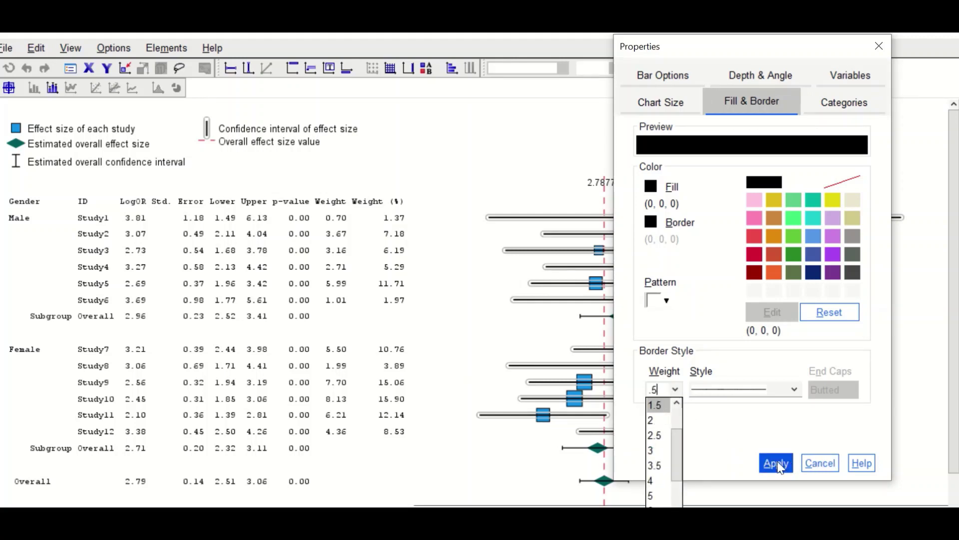
pyautogui.click(781, 466)
pyautogui.moveTo(812, 46); pyautogui.dragTo(382, 47)
pyautogui.click(814, 193)
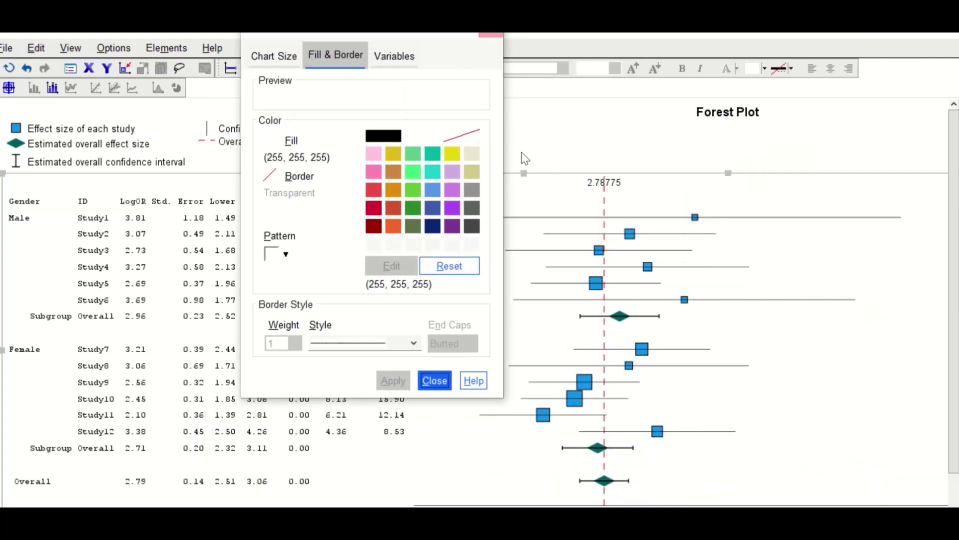
pyautogui.click(492, 35)
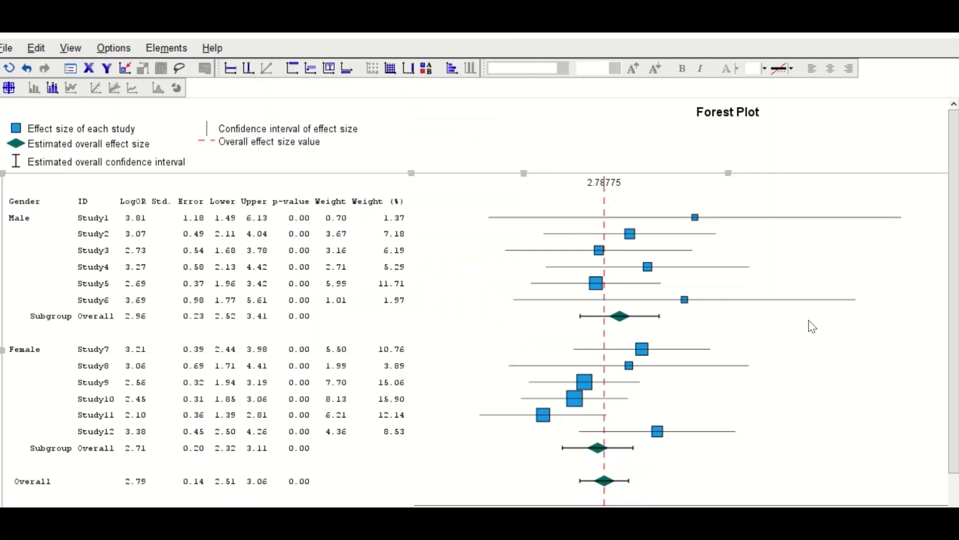
# - Change the marker type of the study effect sizes in the forest plot to circles
pyautogui.doubleClick(628, 235)
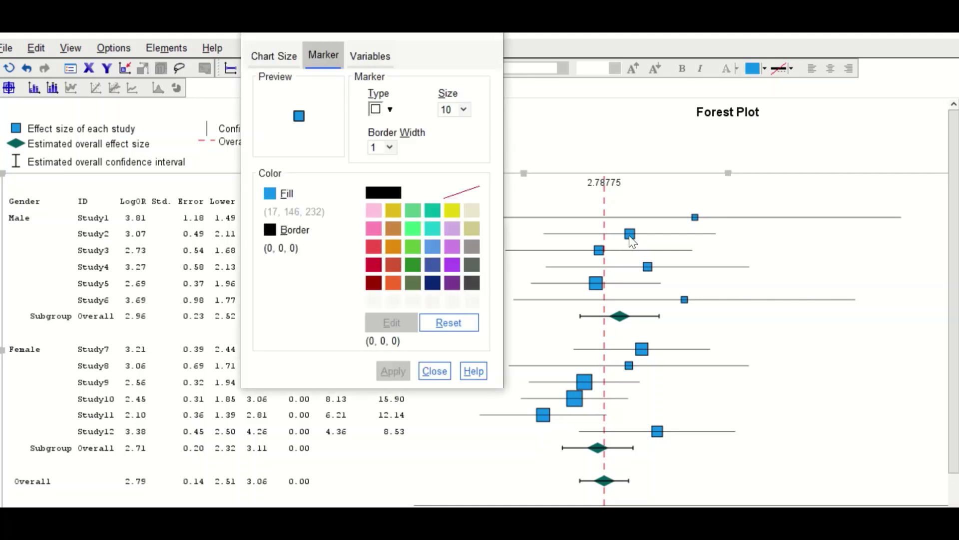
pyautogui.click(390, 109)
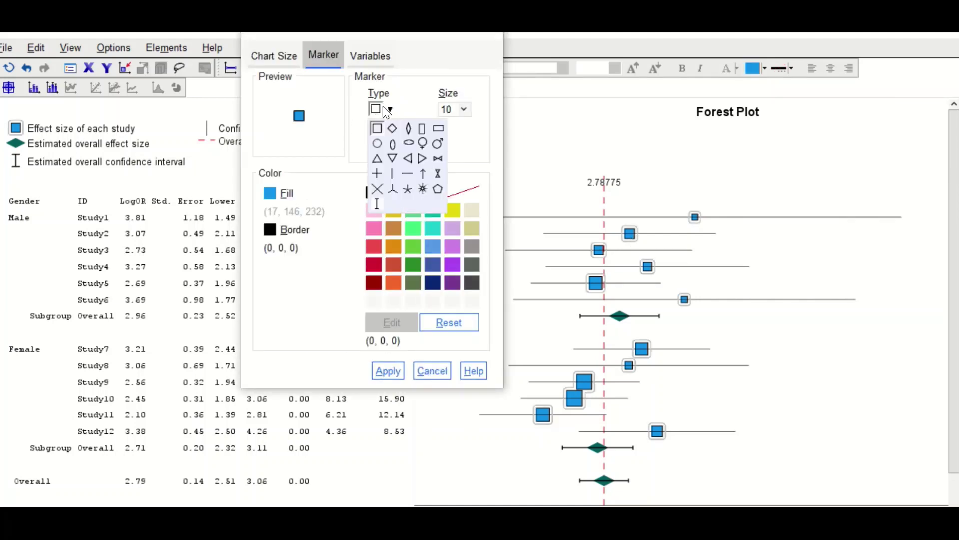
pyautogui.click(376, 145)
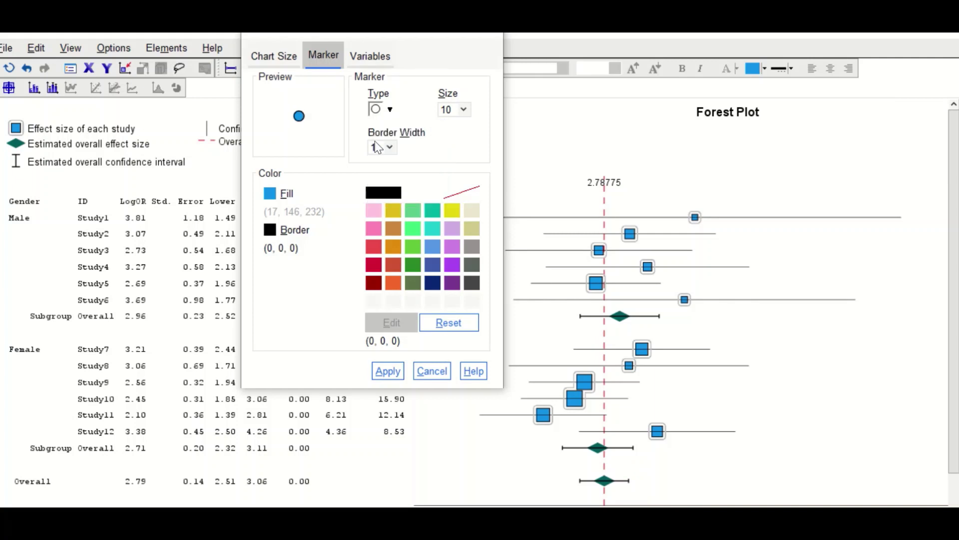
pyautogui.click(388, 371)
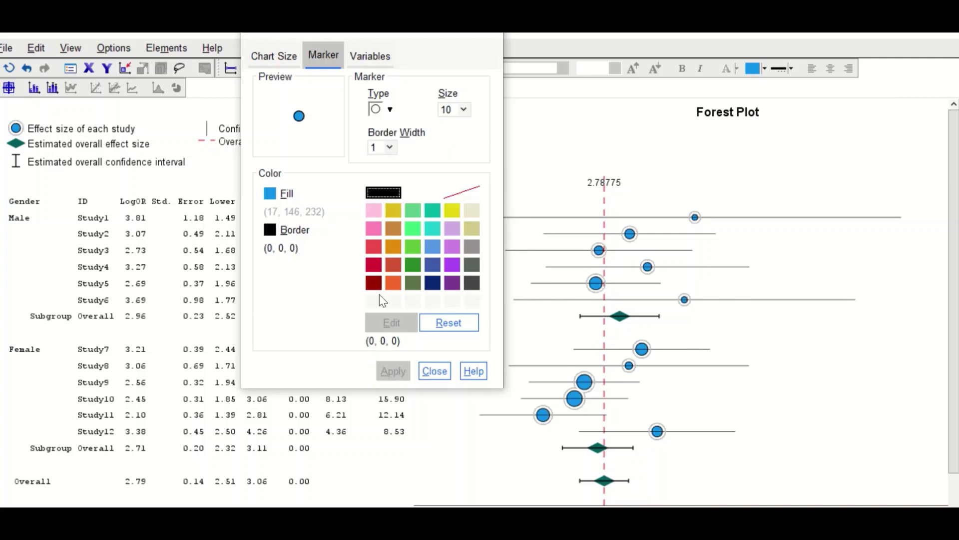
# - Return the study effect size markers to the square type
pyautogui.click(389, 110)
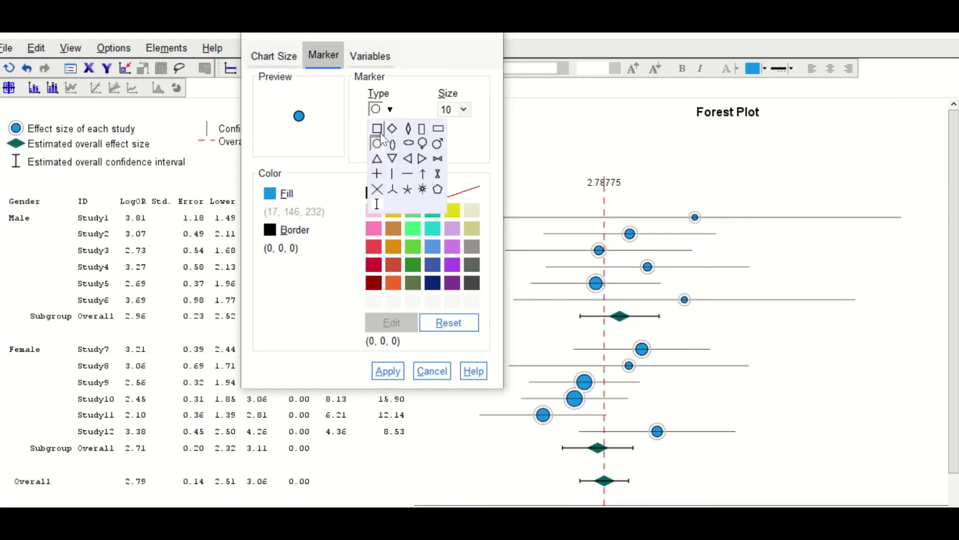
pyautogui.click(379, 129)
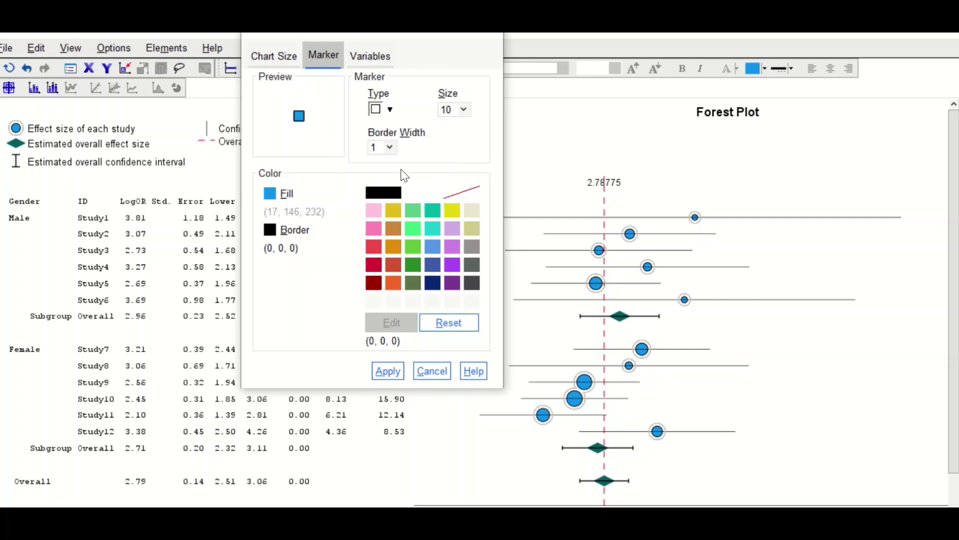
pyautogui.click(388, 371)
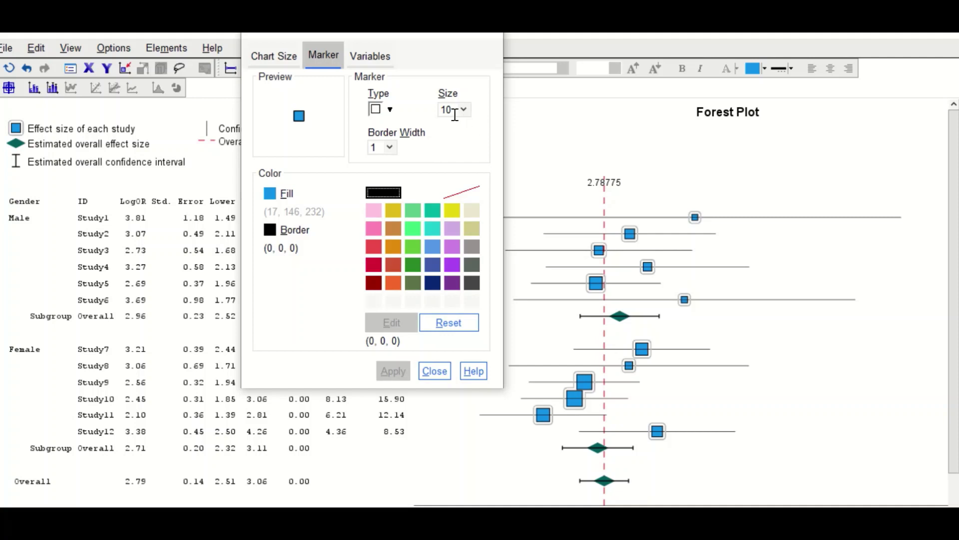
# - Color both the fill and the border of the study effect size markers crimson (215, 0, 51)
pyautogui.click(375, 247)
pyautogui.click(387, 378)
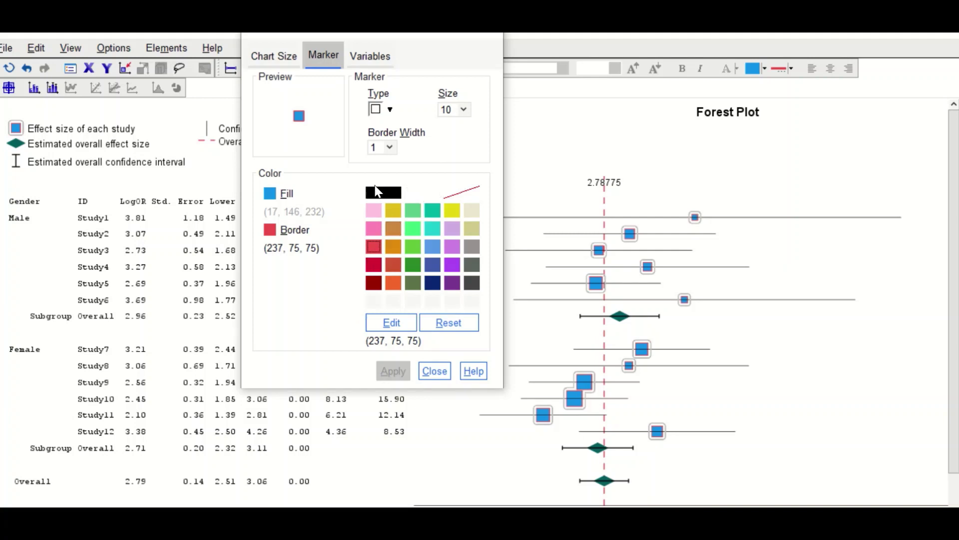
pyautogui.click(272, 195)
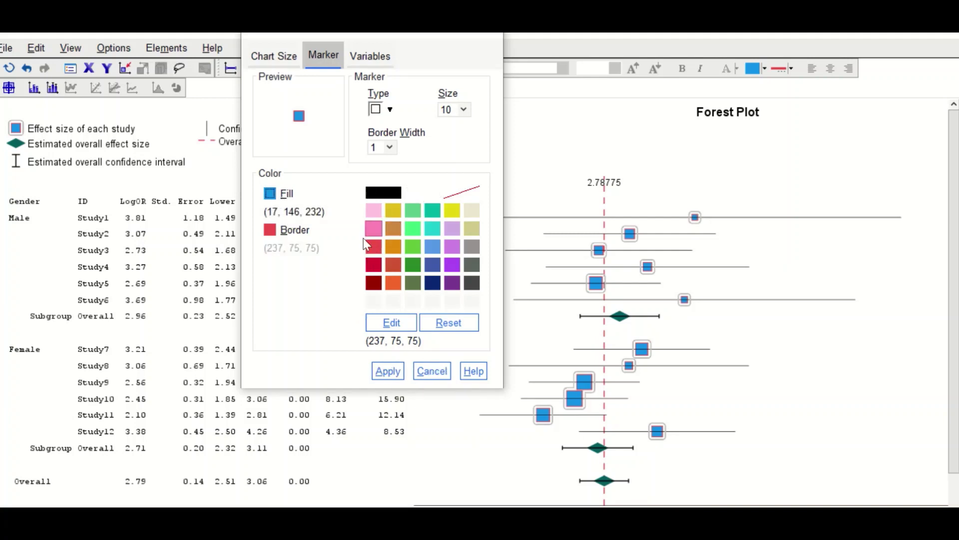
pyautogui.click(374, 264)
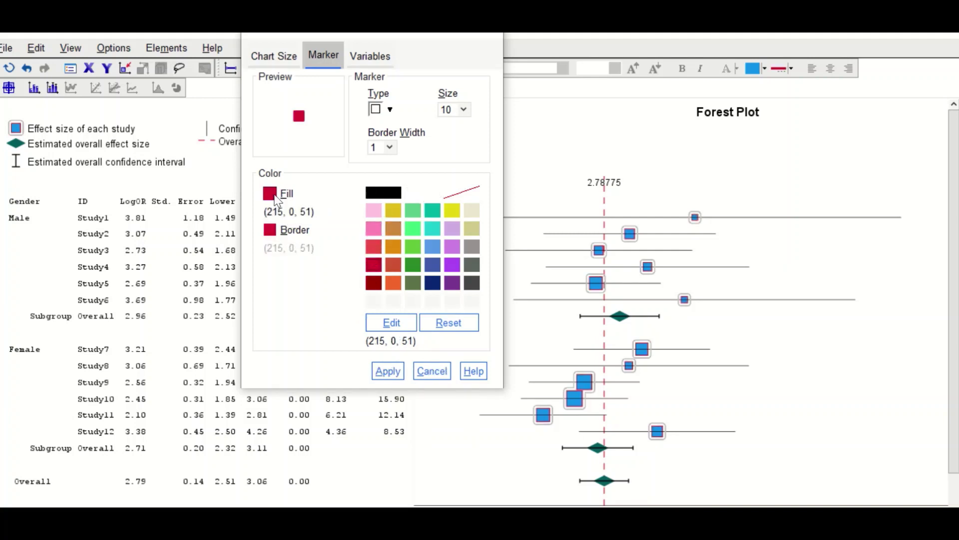
pyautogui.click(387, 372)
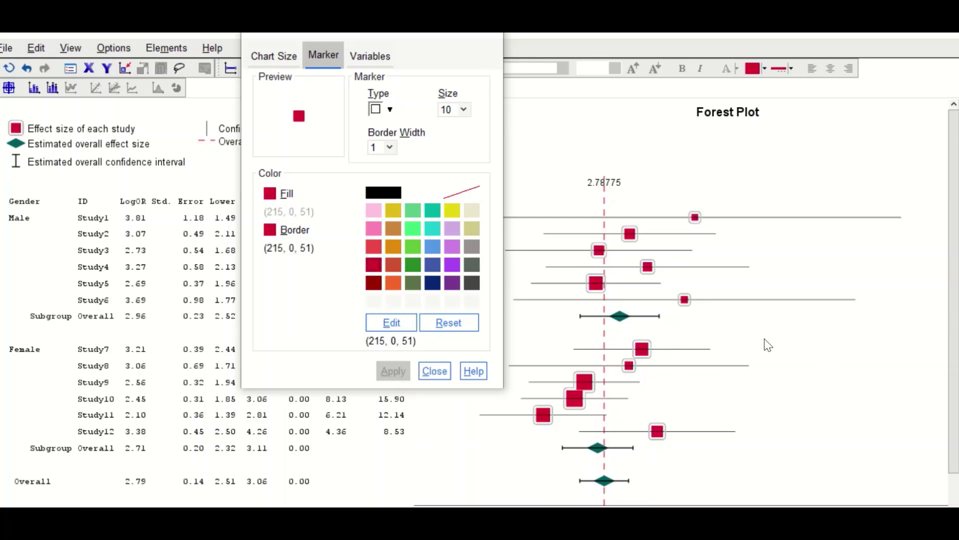
pyautogui.click(433, 372)
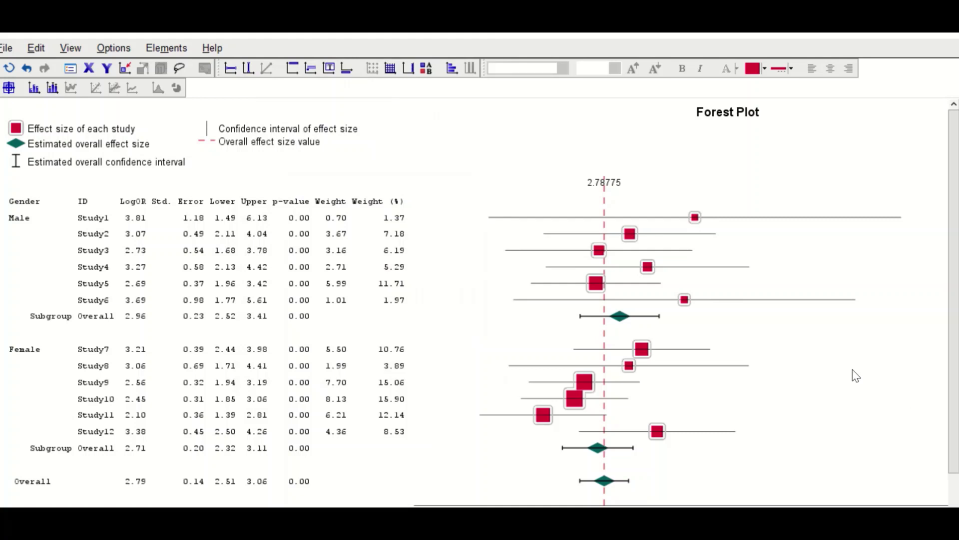
# - Deselect the chart elements, close the Chart Editor, and return to the output window with the edited forest plot
pyautogui.click(728, 290)
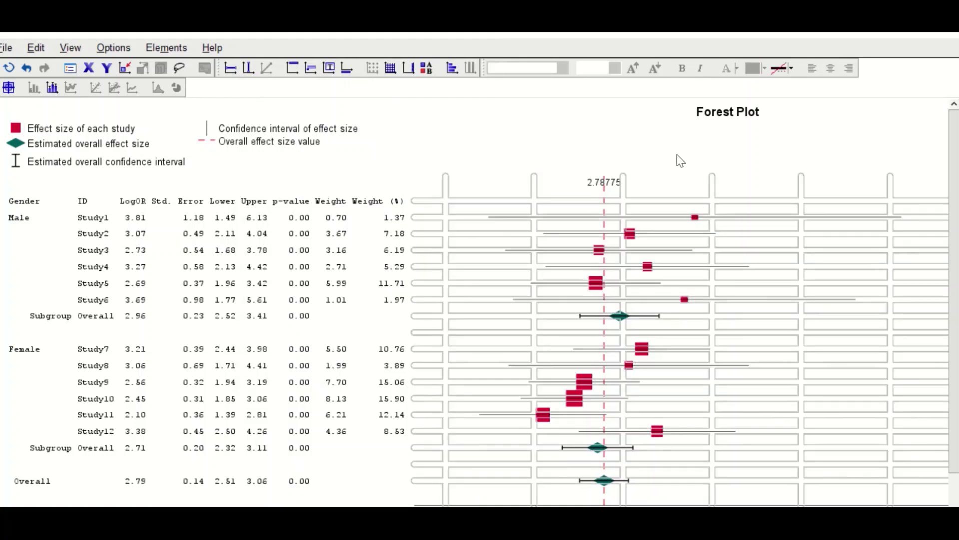
pyautogui.click(622, 220)
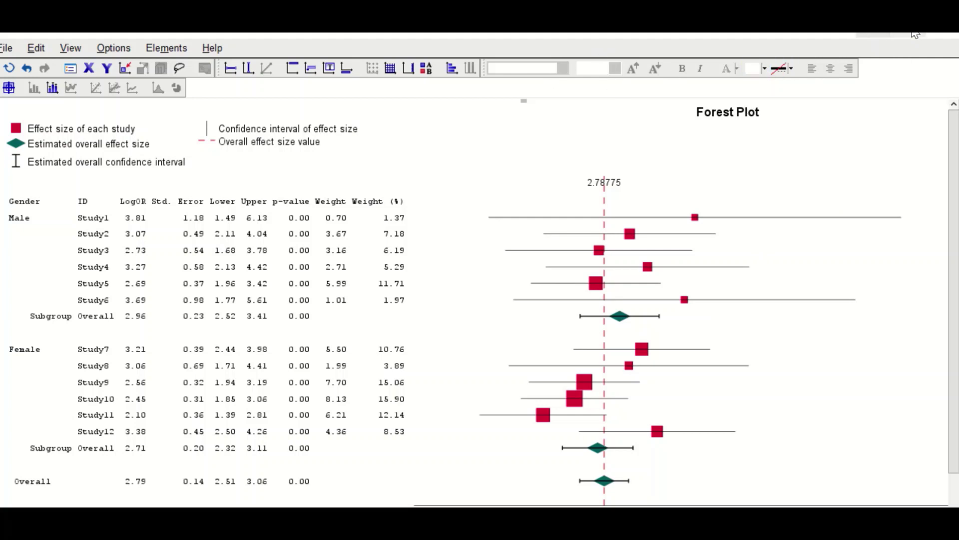
pyautogui.click(941, 34)
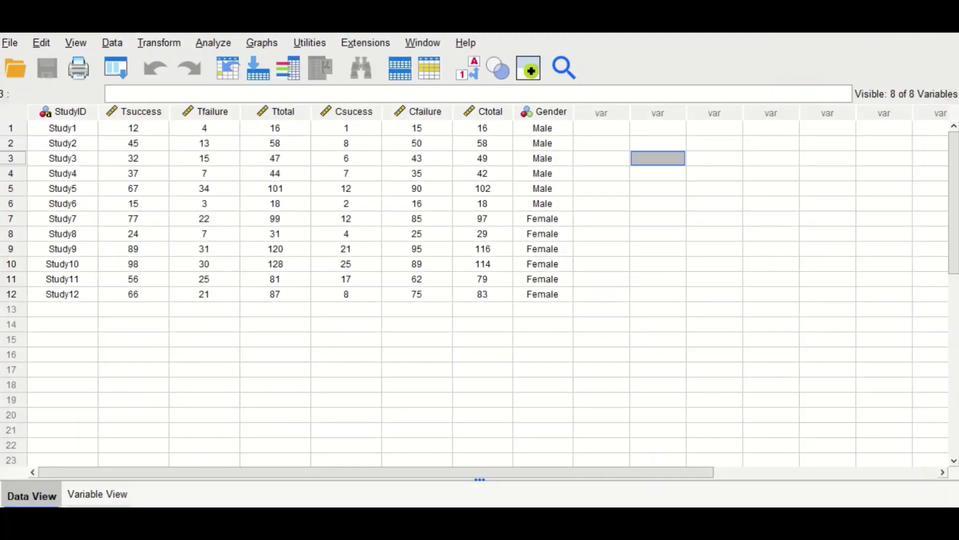
pyautogui.click(555, 477)
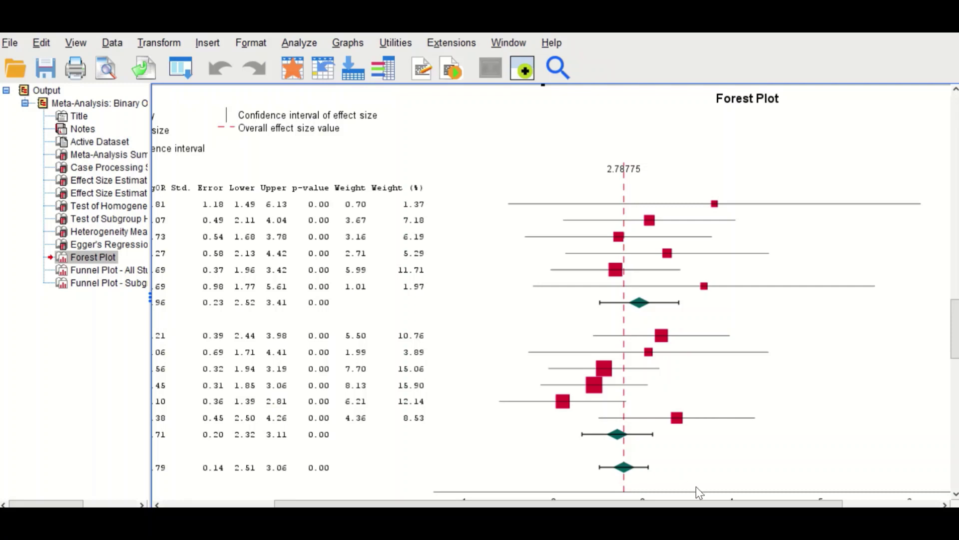
# - Review the edited forest plot's study rows, subgroup and overall diamonds, and the model, heterogeneity and homogeneity annotations
pyautogui.moveTo(712, 502); pyautogui.dragTo(610, 503)
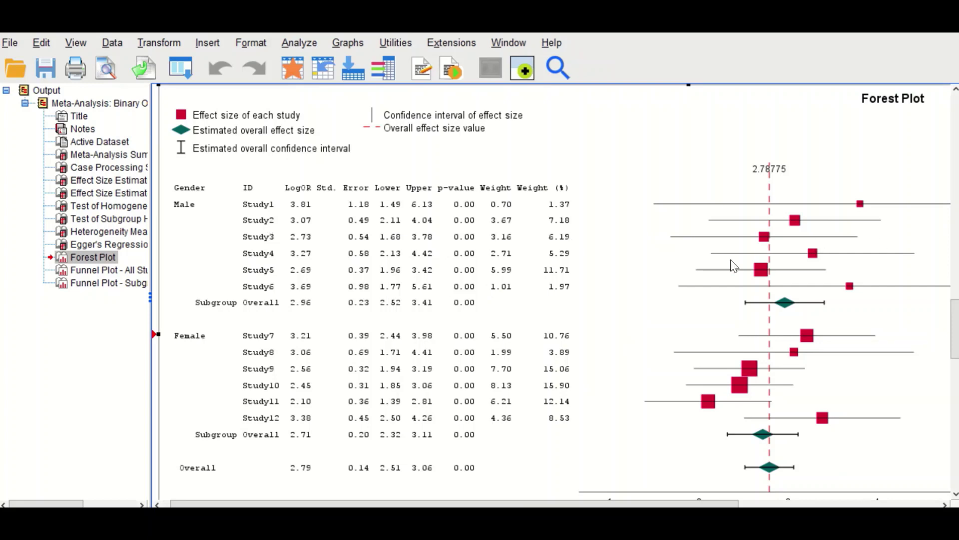
pyautogui.scroll(-3, 640, 255)
pyautogui.scroll(-2, 640, 255)
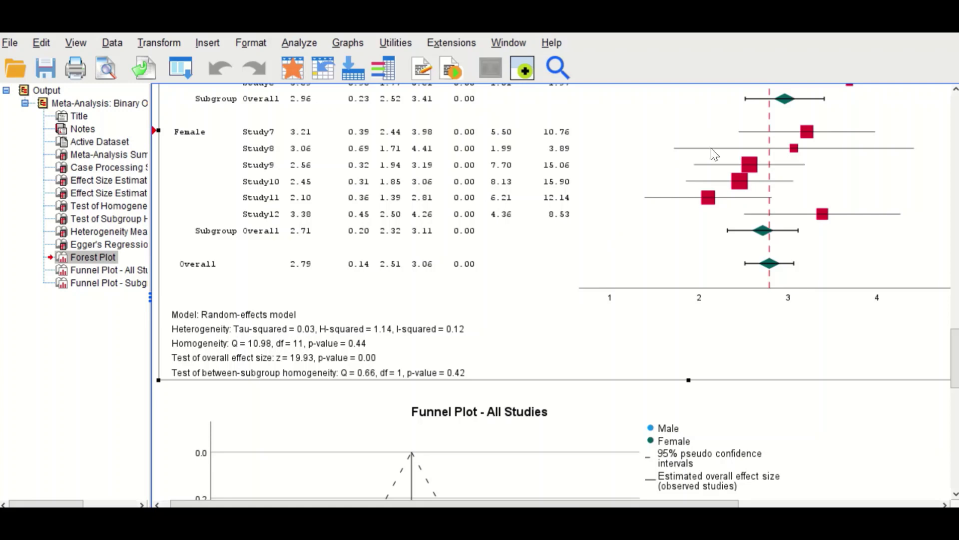
pyautogui.scroll(3, 665, 204)
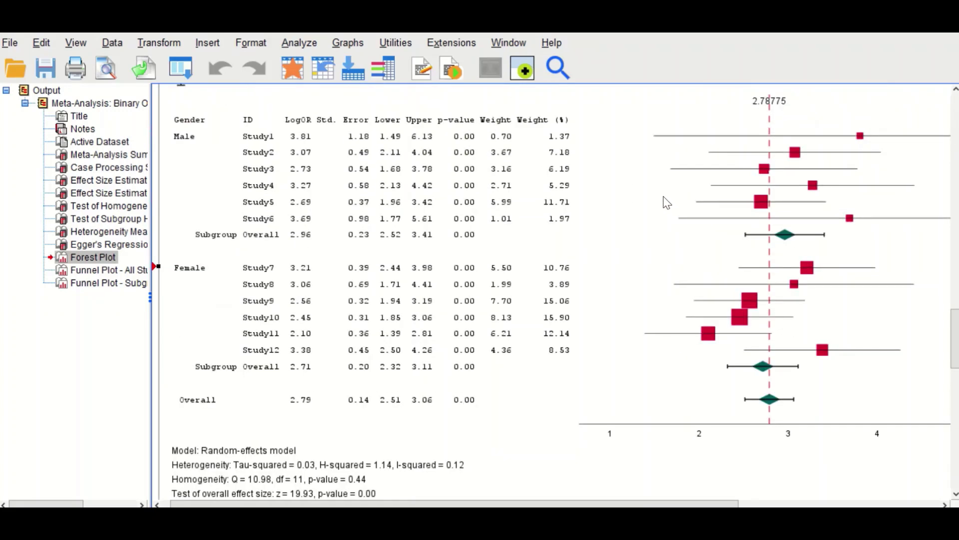
pyautogui.scroll(-2, 660, 203)
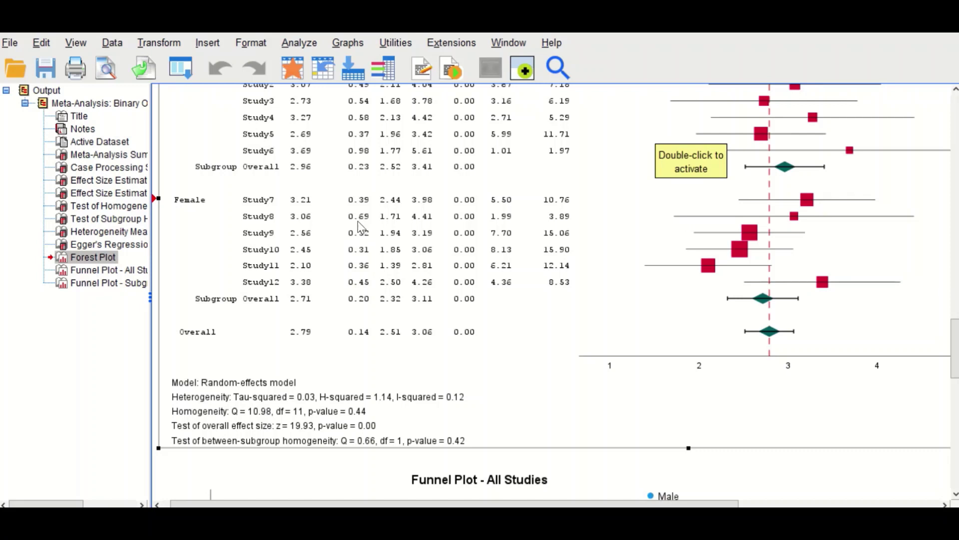
pyautogui.scroll(2, 359, 226)
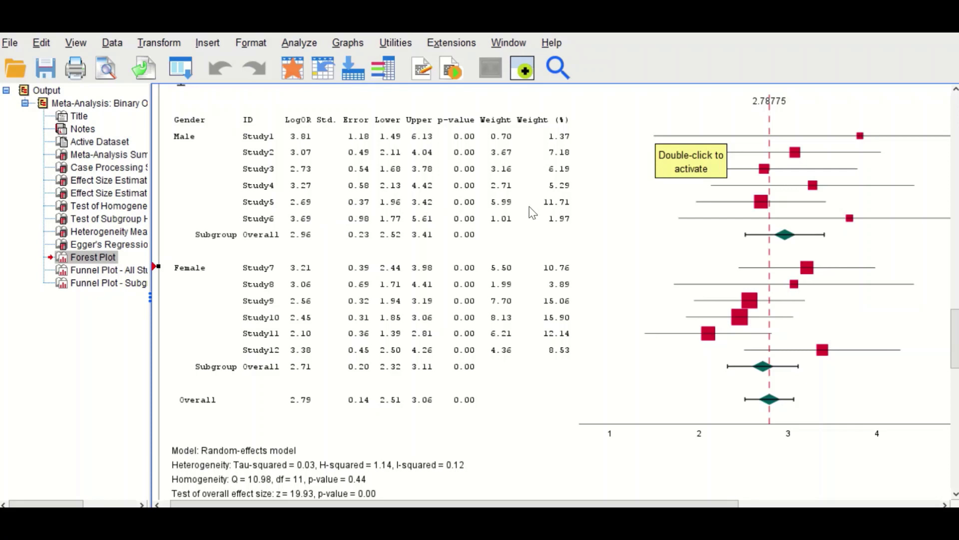
# - Examine the funnel plots for all studies and for the Female and Male subgroups, and return to the forest plot
pyautogui.scroll(-5, 529, 206)
pyautogui.scroll(-5, 532, 211)
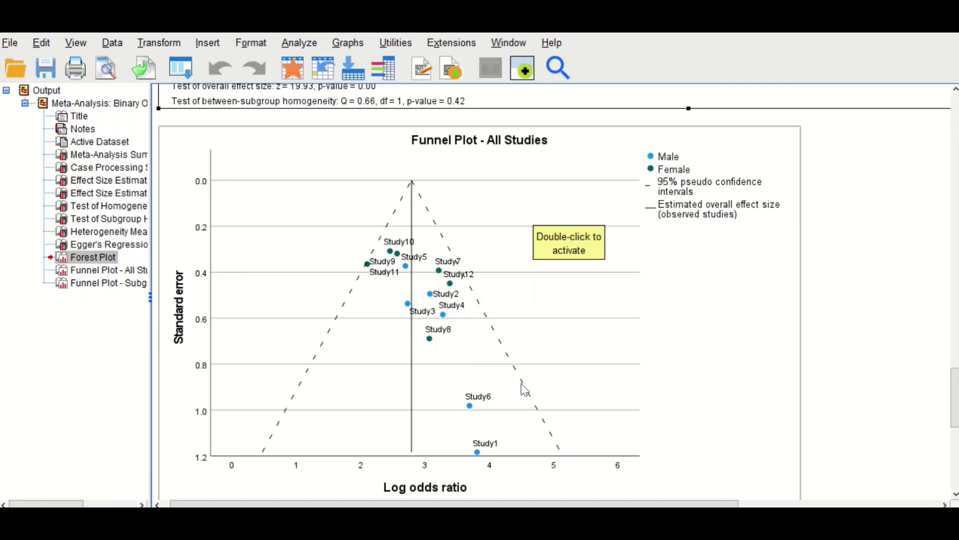
pyautogui.scroll(-5, 715, 289)
pyautogui.scroll(-1, 715, 289)
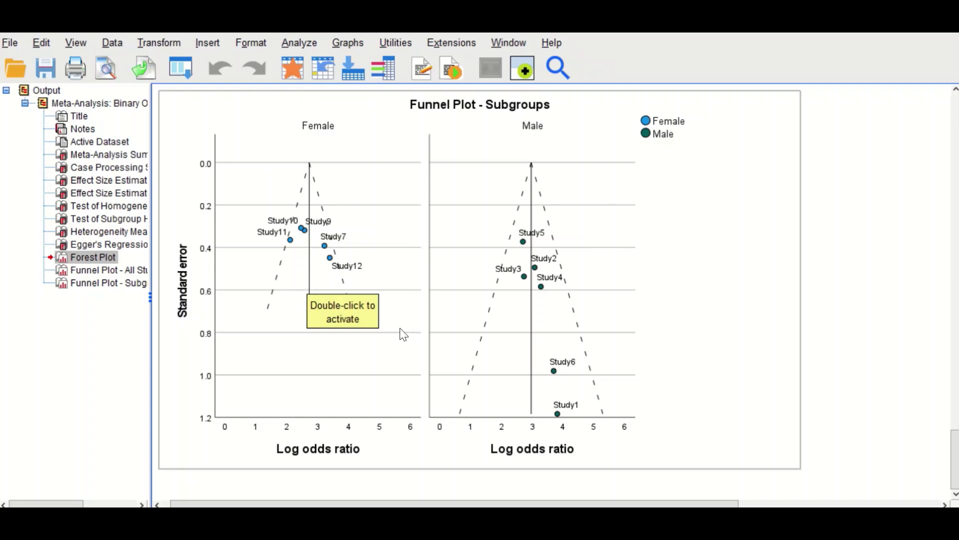
pyautogui.scroll(10, 521, 384)
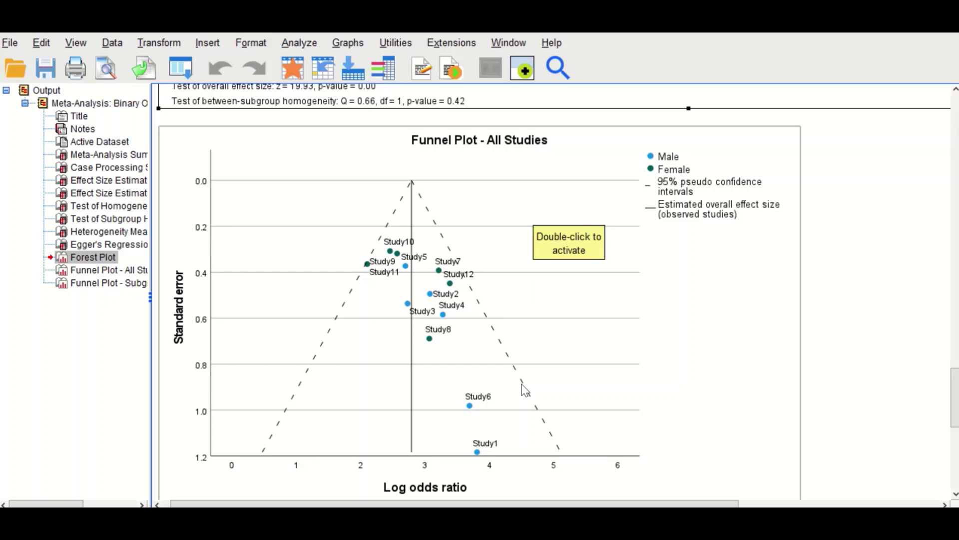
pyautogui.scroll(10, 536, 391)
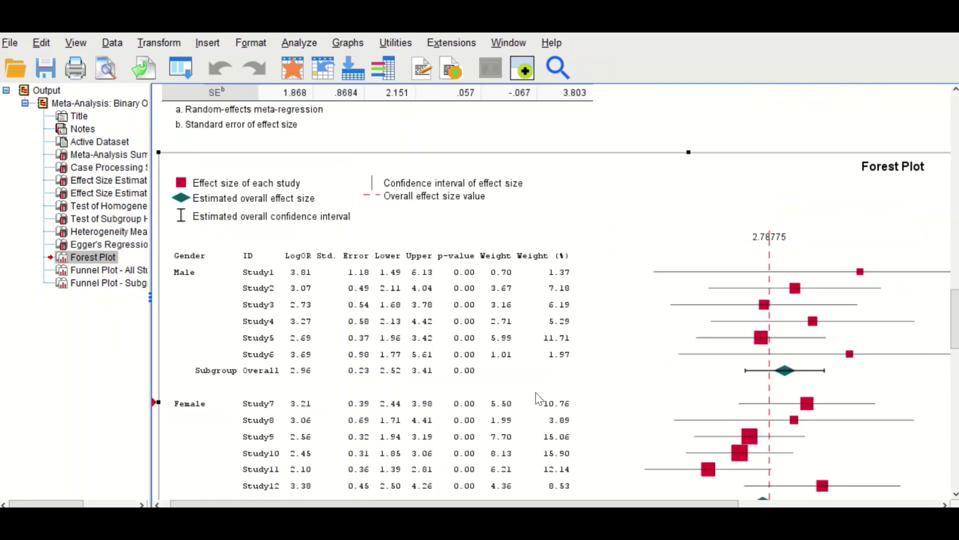
# - Re-examine the effect size estimates for the subgroup analysis and the Egger's regression-based test for Male, Female and Overall
pyautogui.scroll(5, 538, 397)
pyautogui.scroll(9, 537, 394)
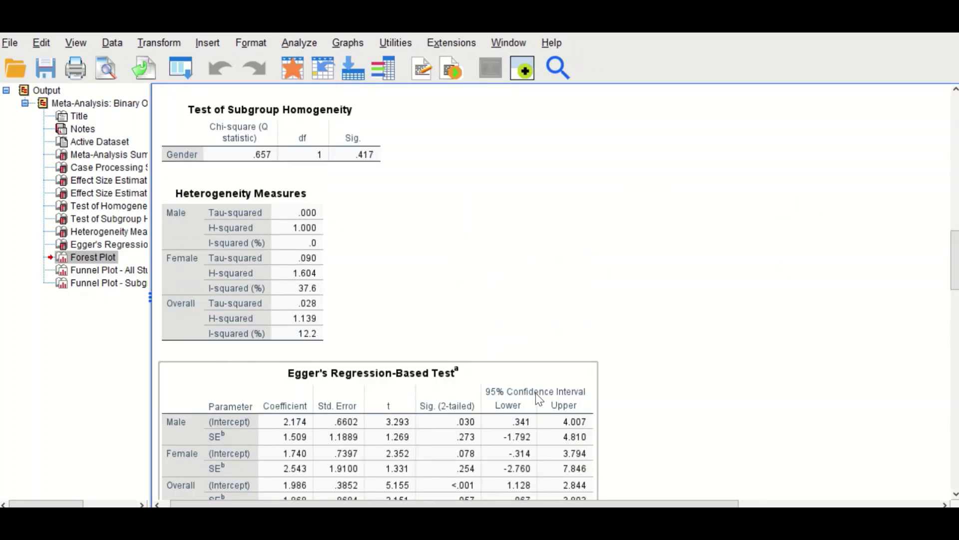
pyautogui.scroll(4, 535, 392)
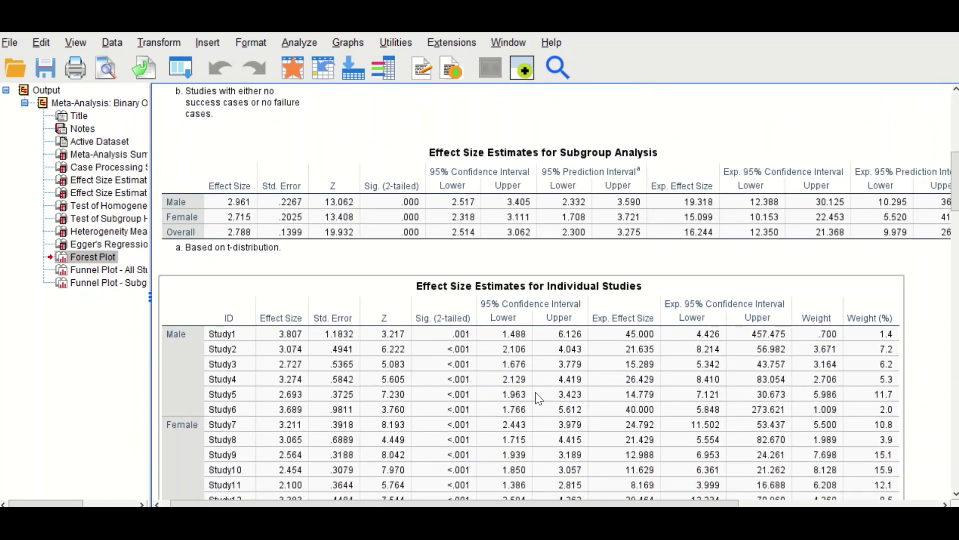
pyautogui.click(406, 239)
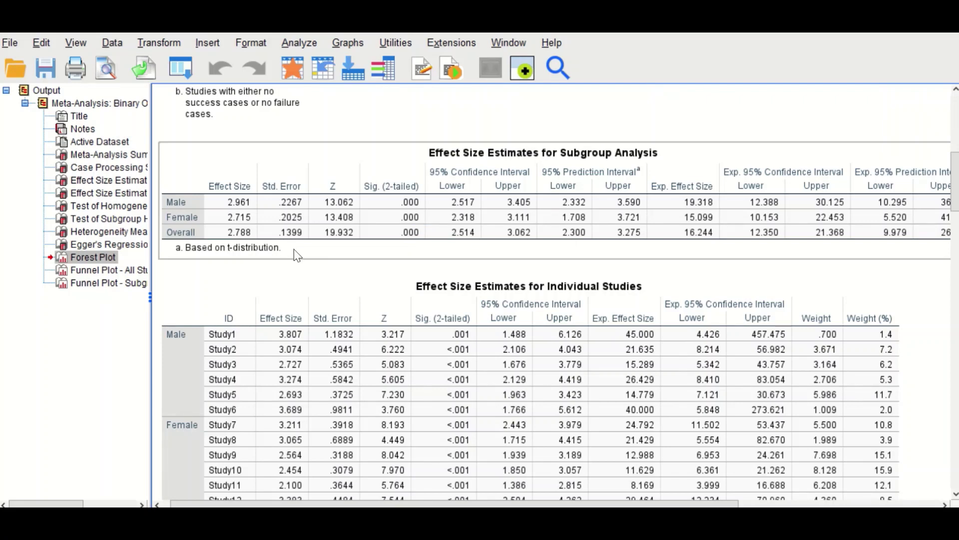
pyautogui.scroll(-15, 381, 321)
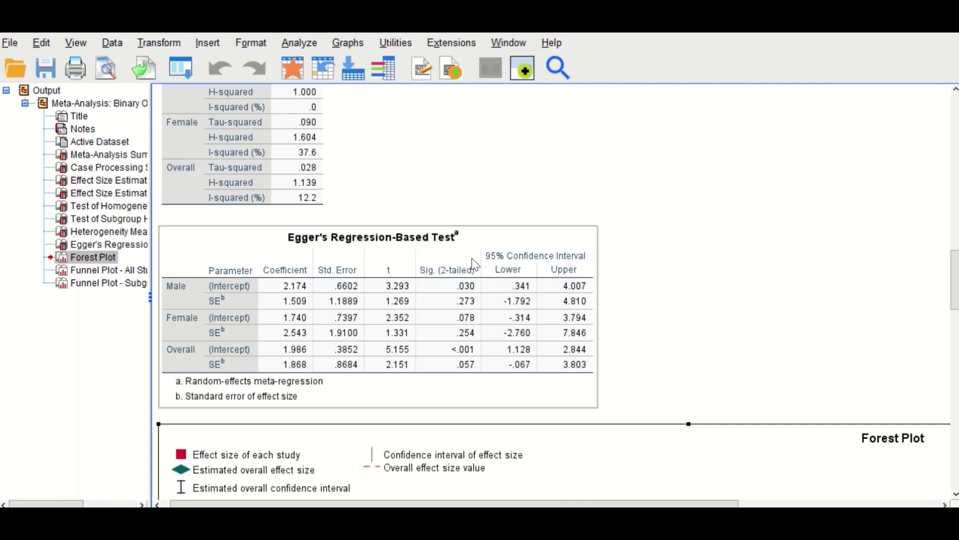
pyautogui.click(744, 307)
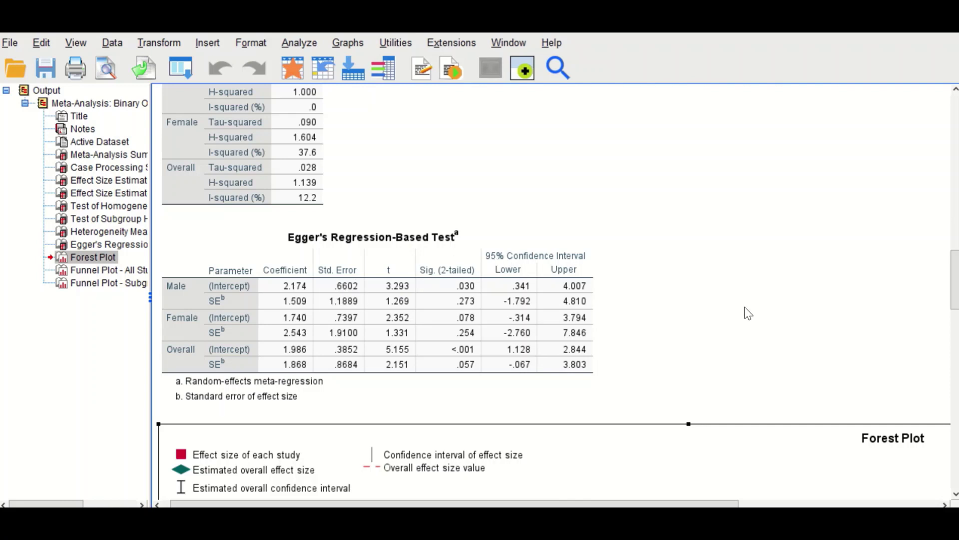
pyautogui.click(588, 274)
pyautogui.scroll(-3, 705, 270)
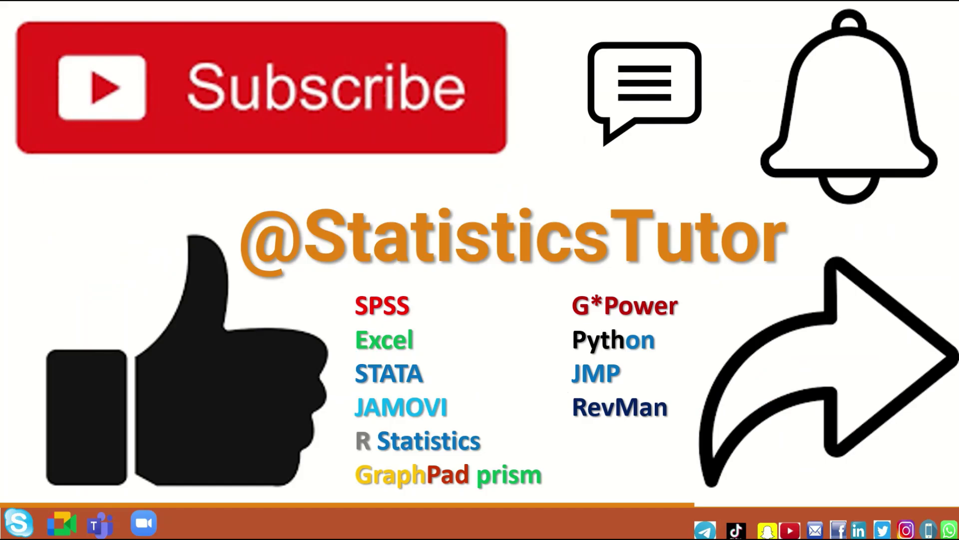